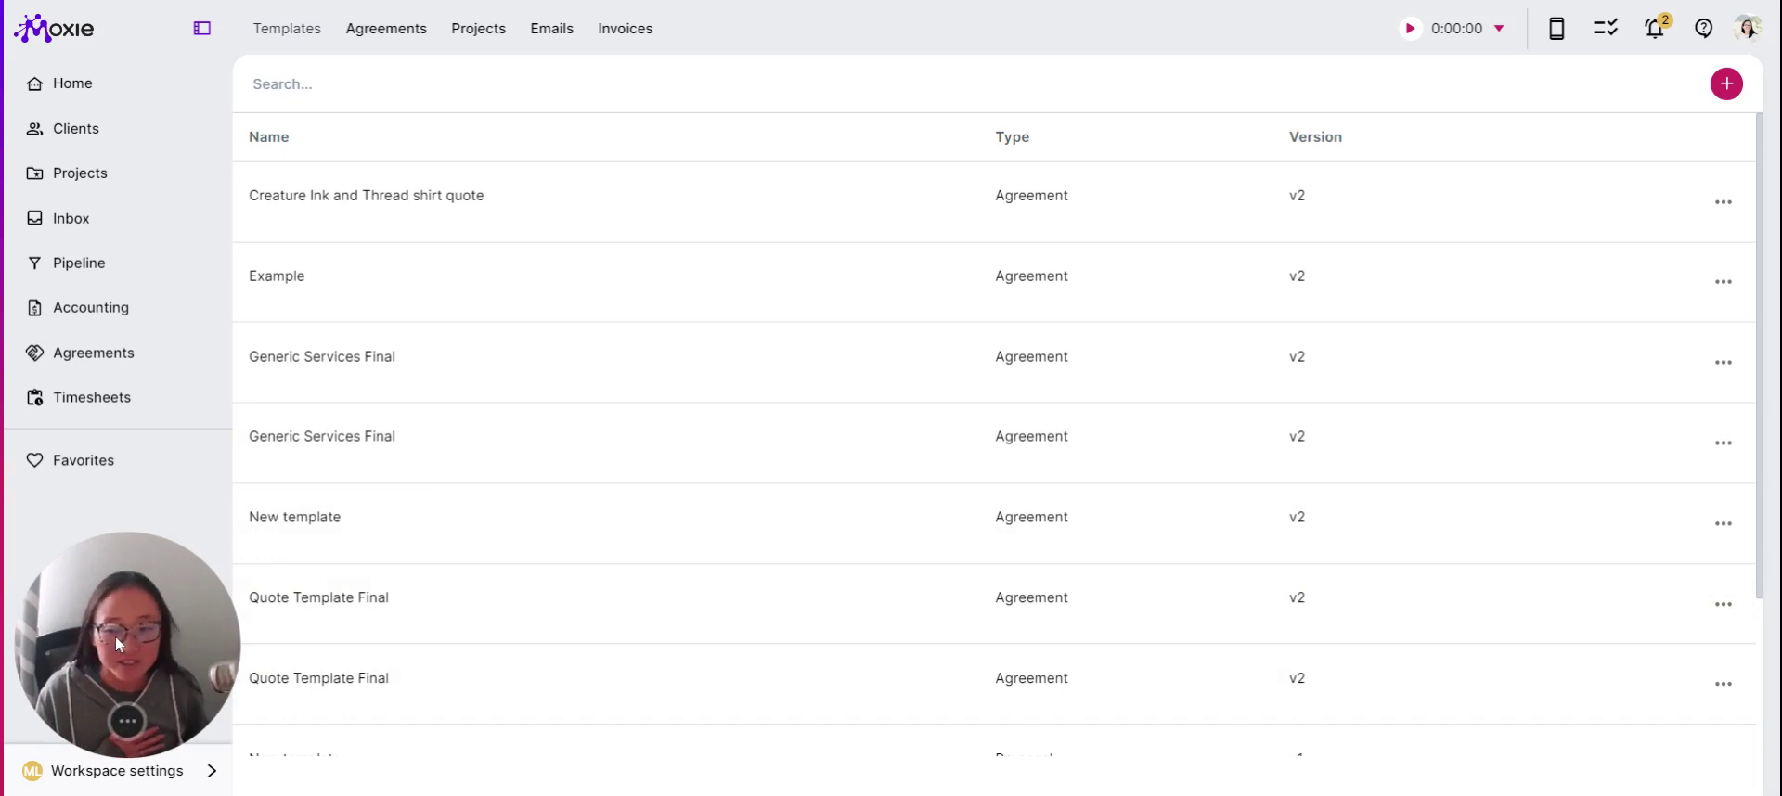
left_click_drag(119, 634, 128, 587)
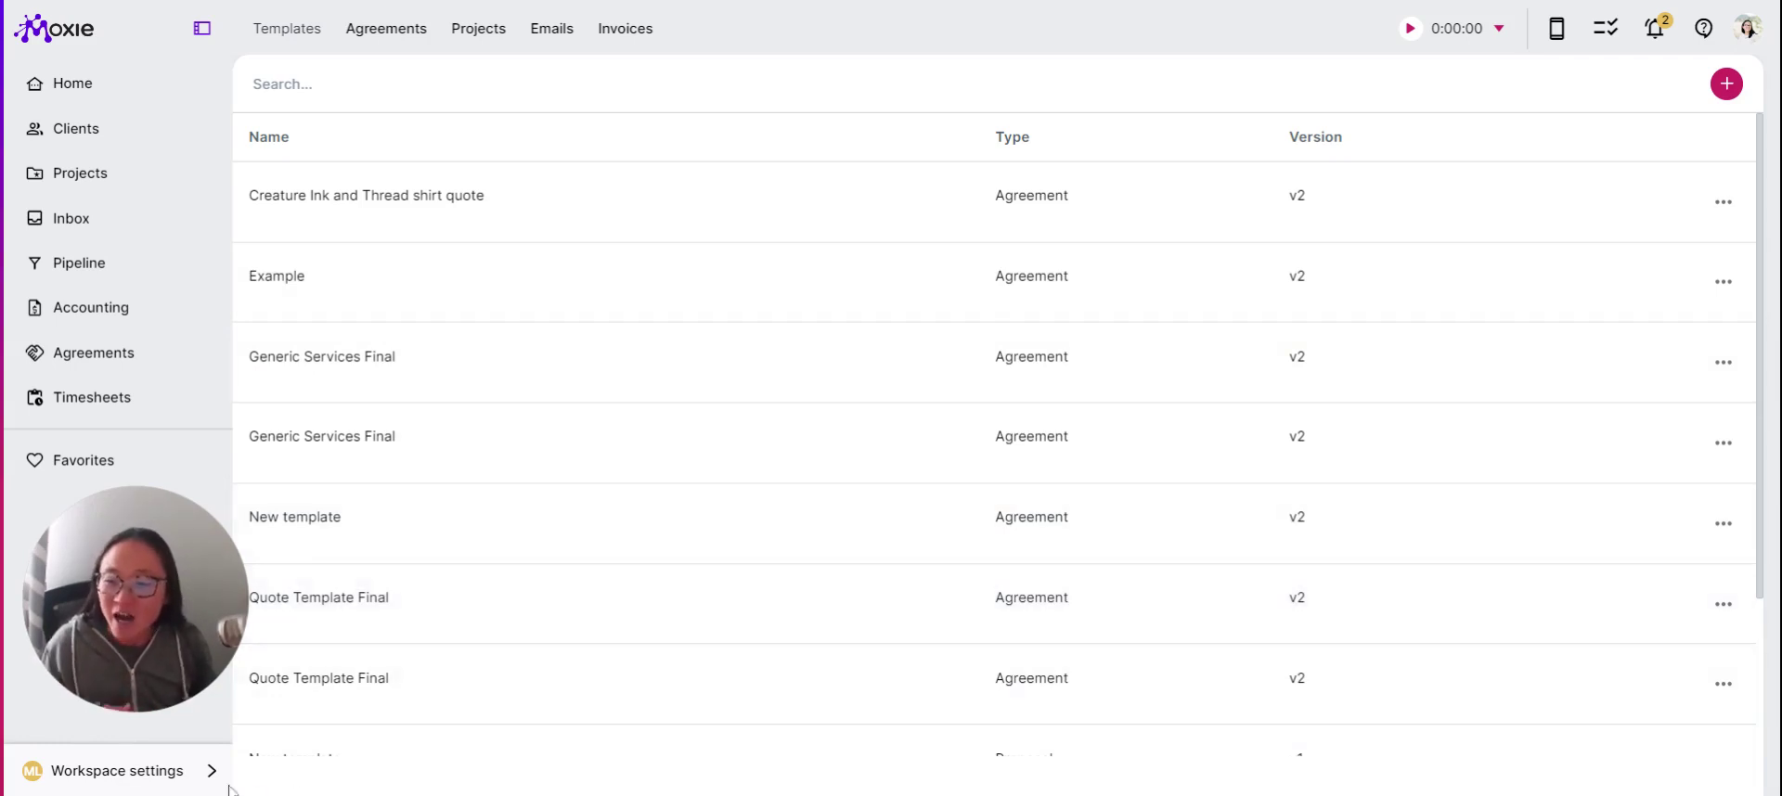
Open the workspace's agreement templates and create a new template from the beta Proposal starting point
left_click(169, 780)
left_click(698, 586)
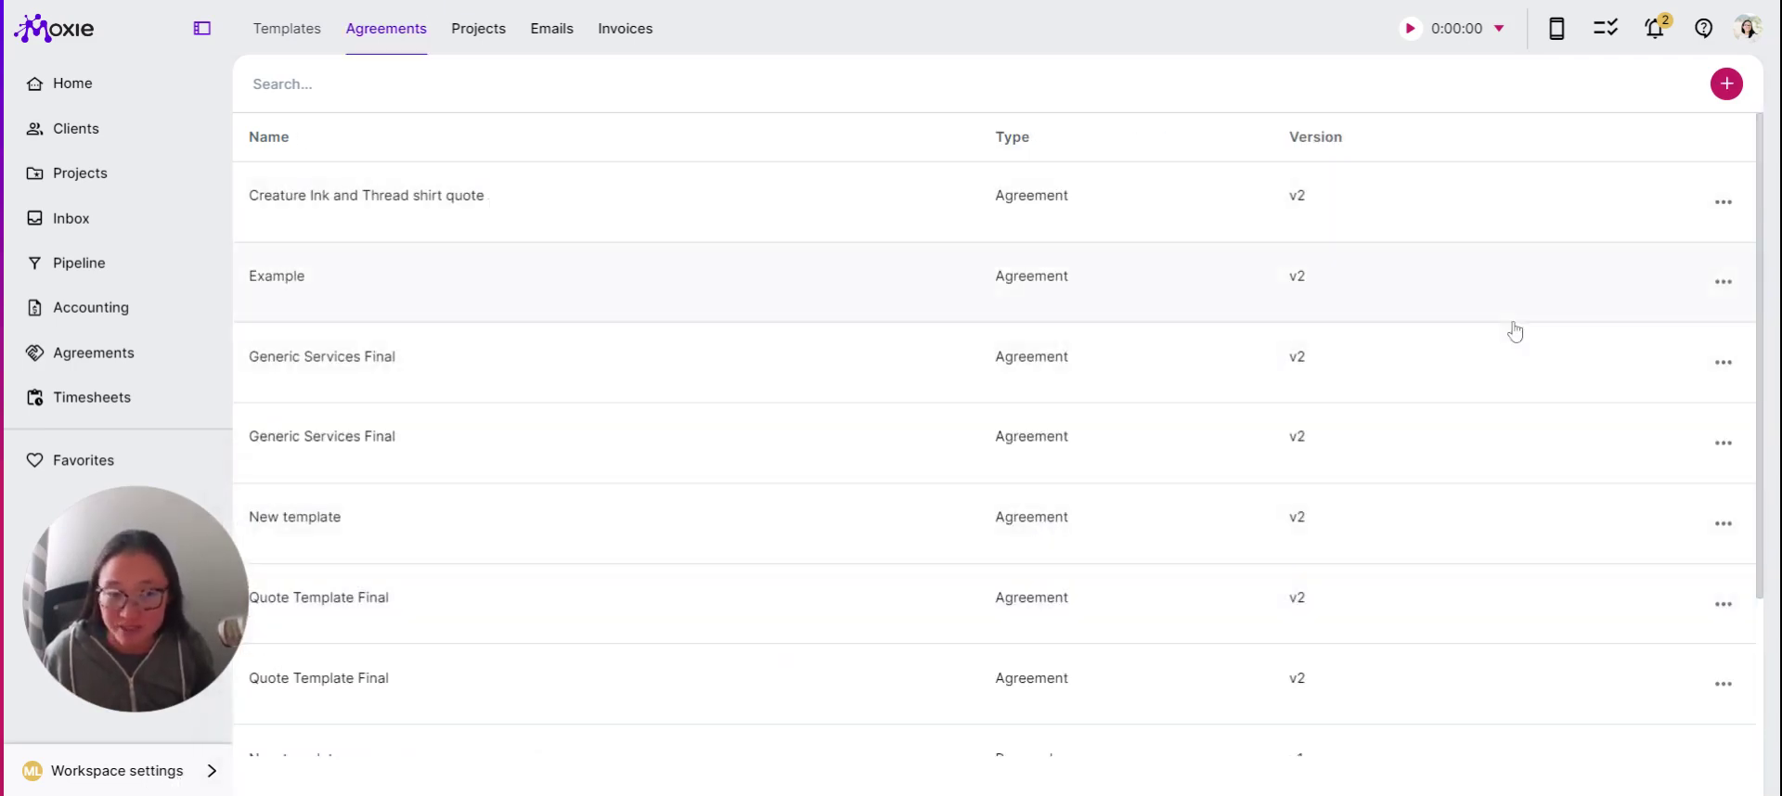
left_click(1725, 85)
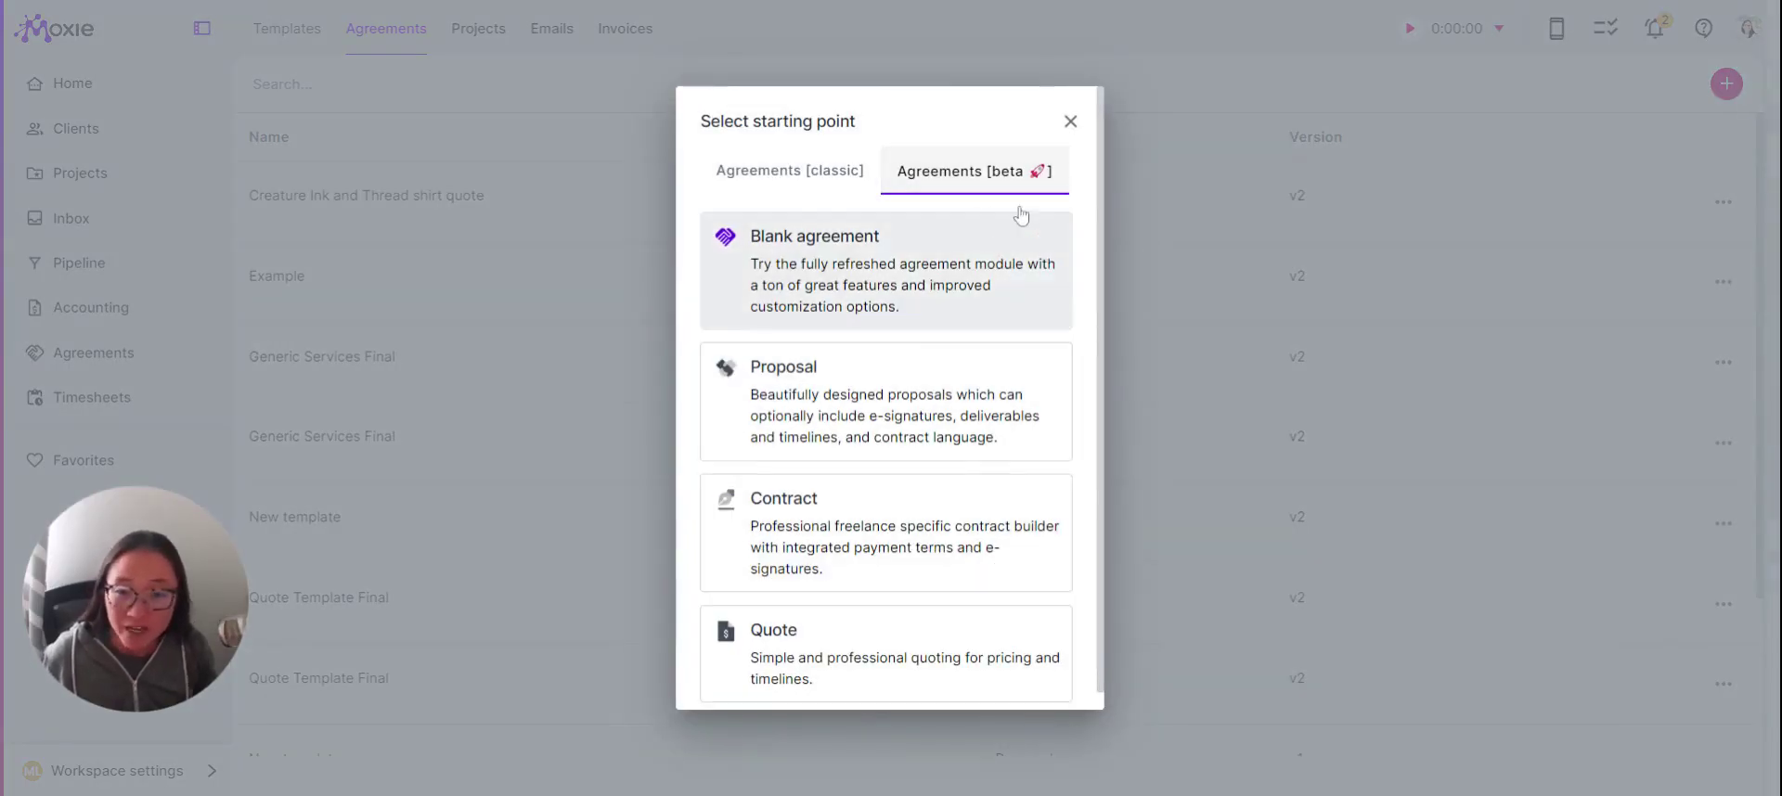
left_click(866, 172)
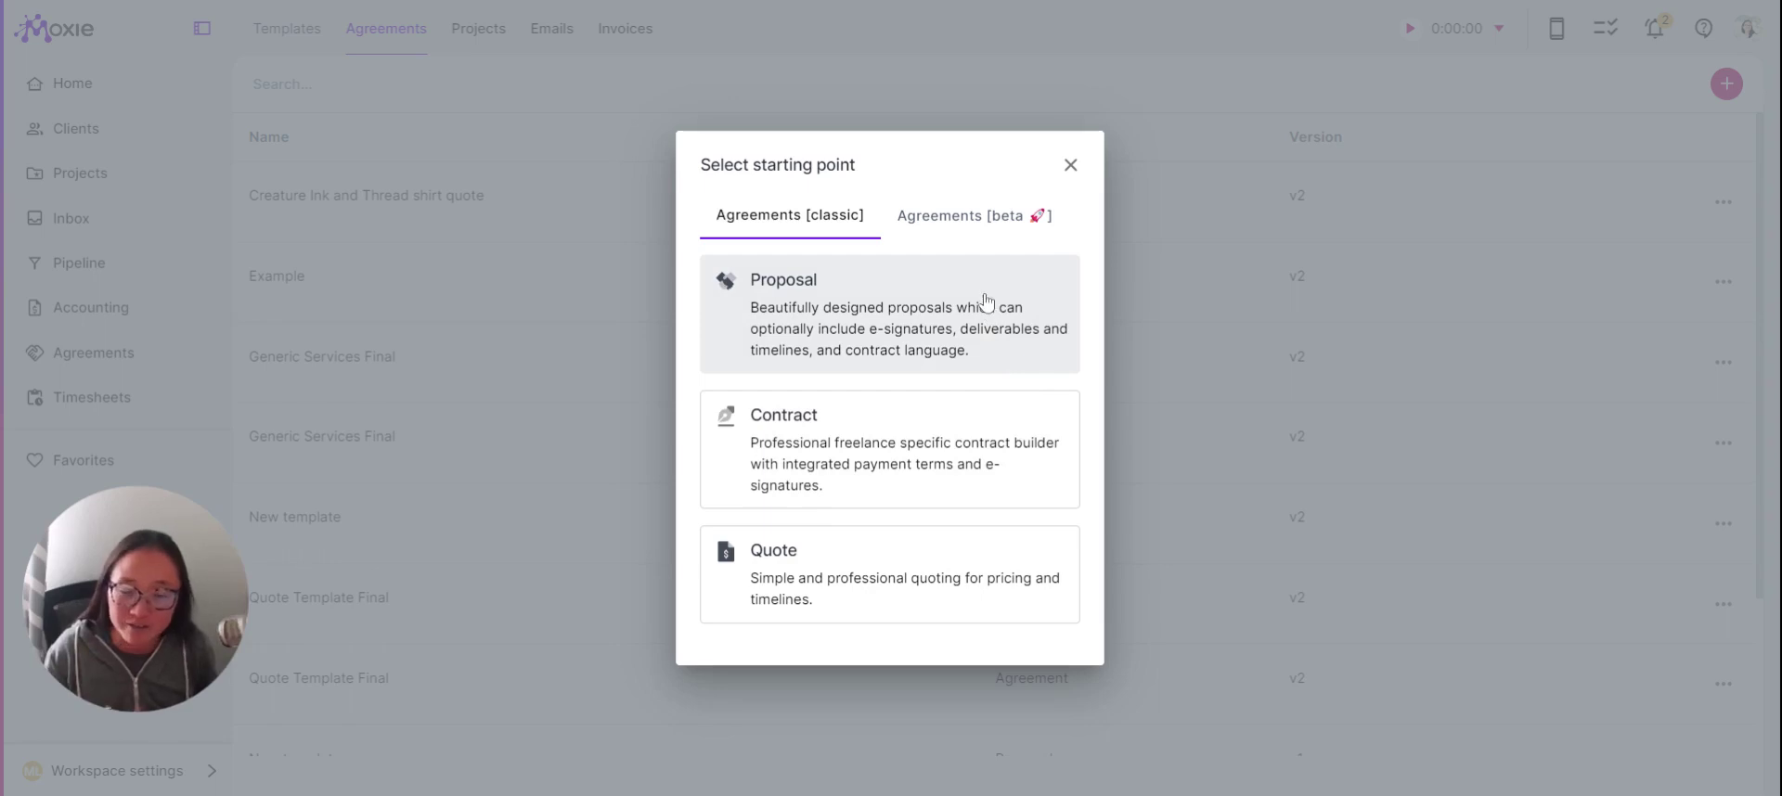
left_click(982, 222)
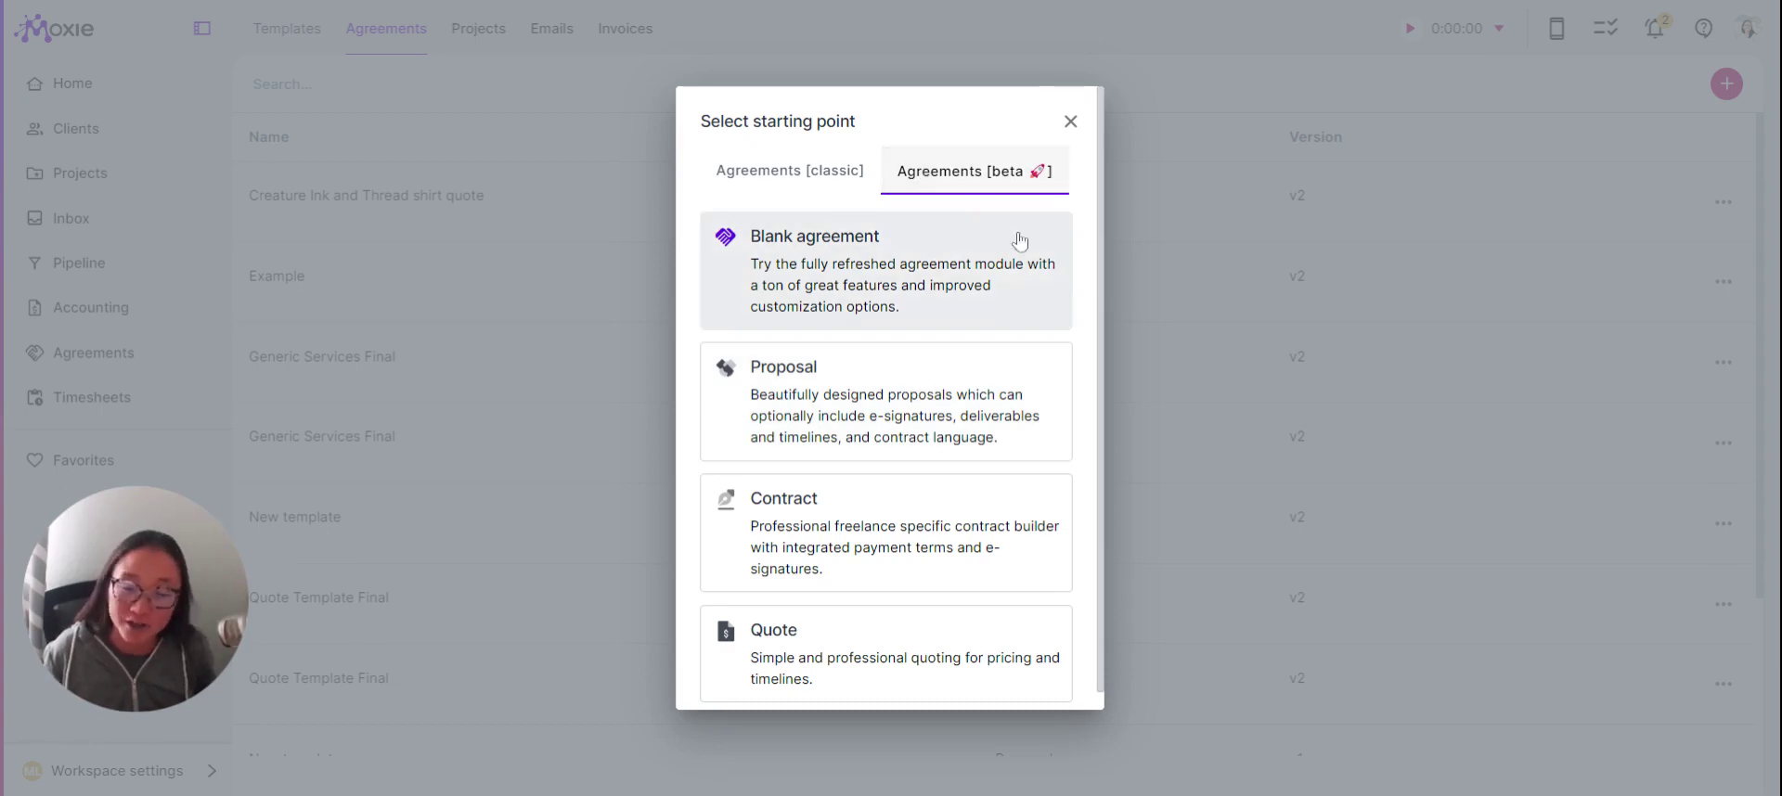
scroll(956, 520, "down", 1)
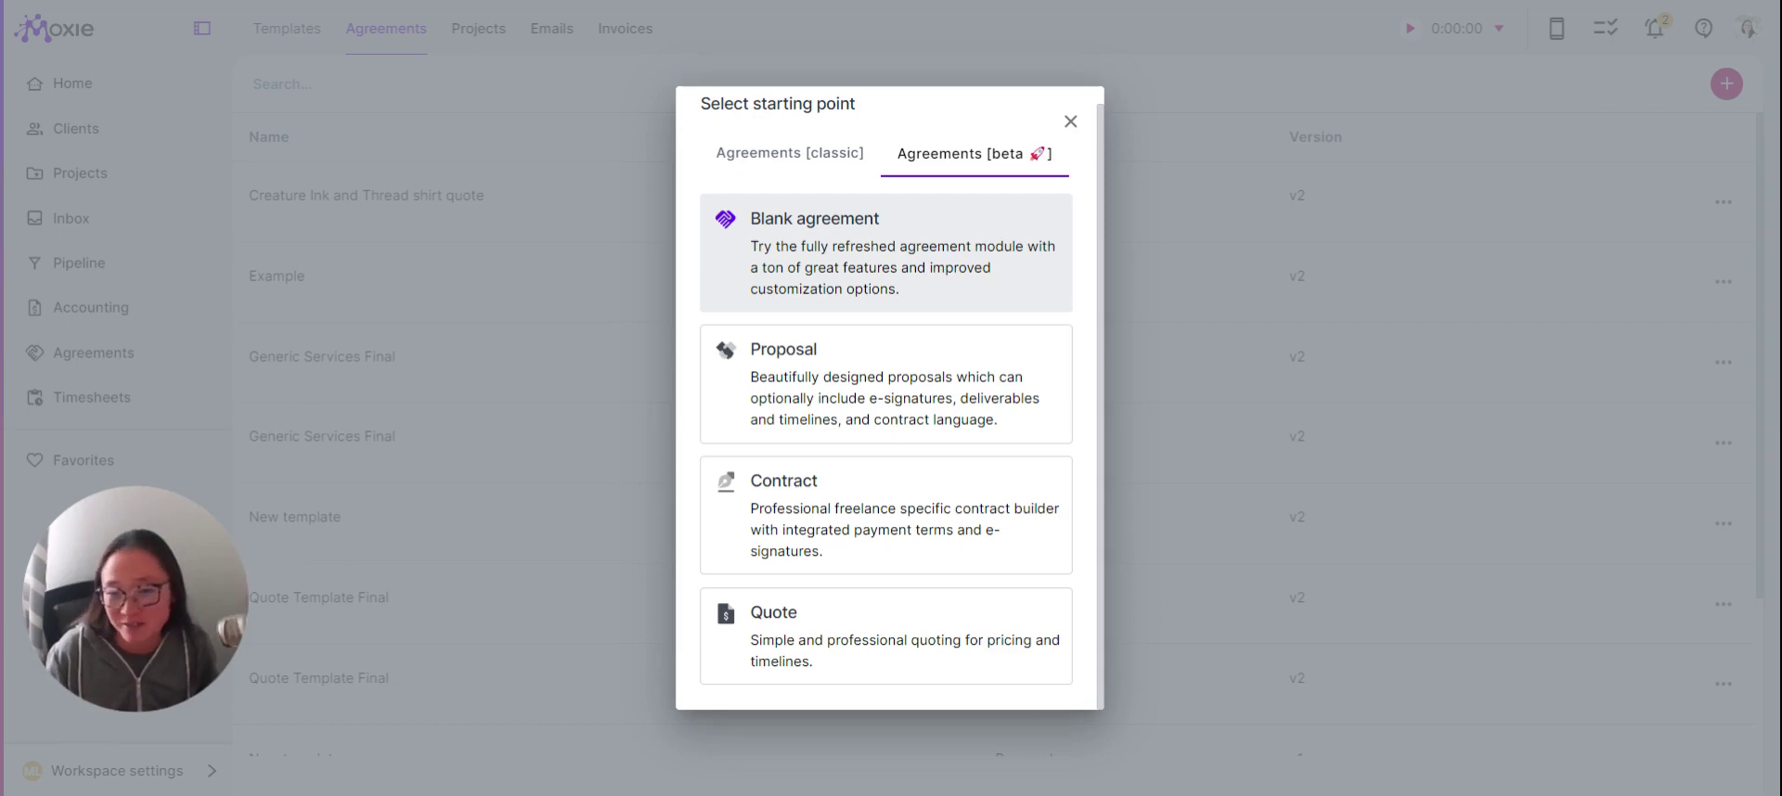
left_click(973, 420)
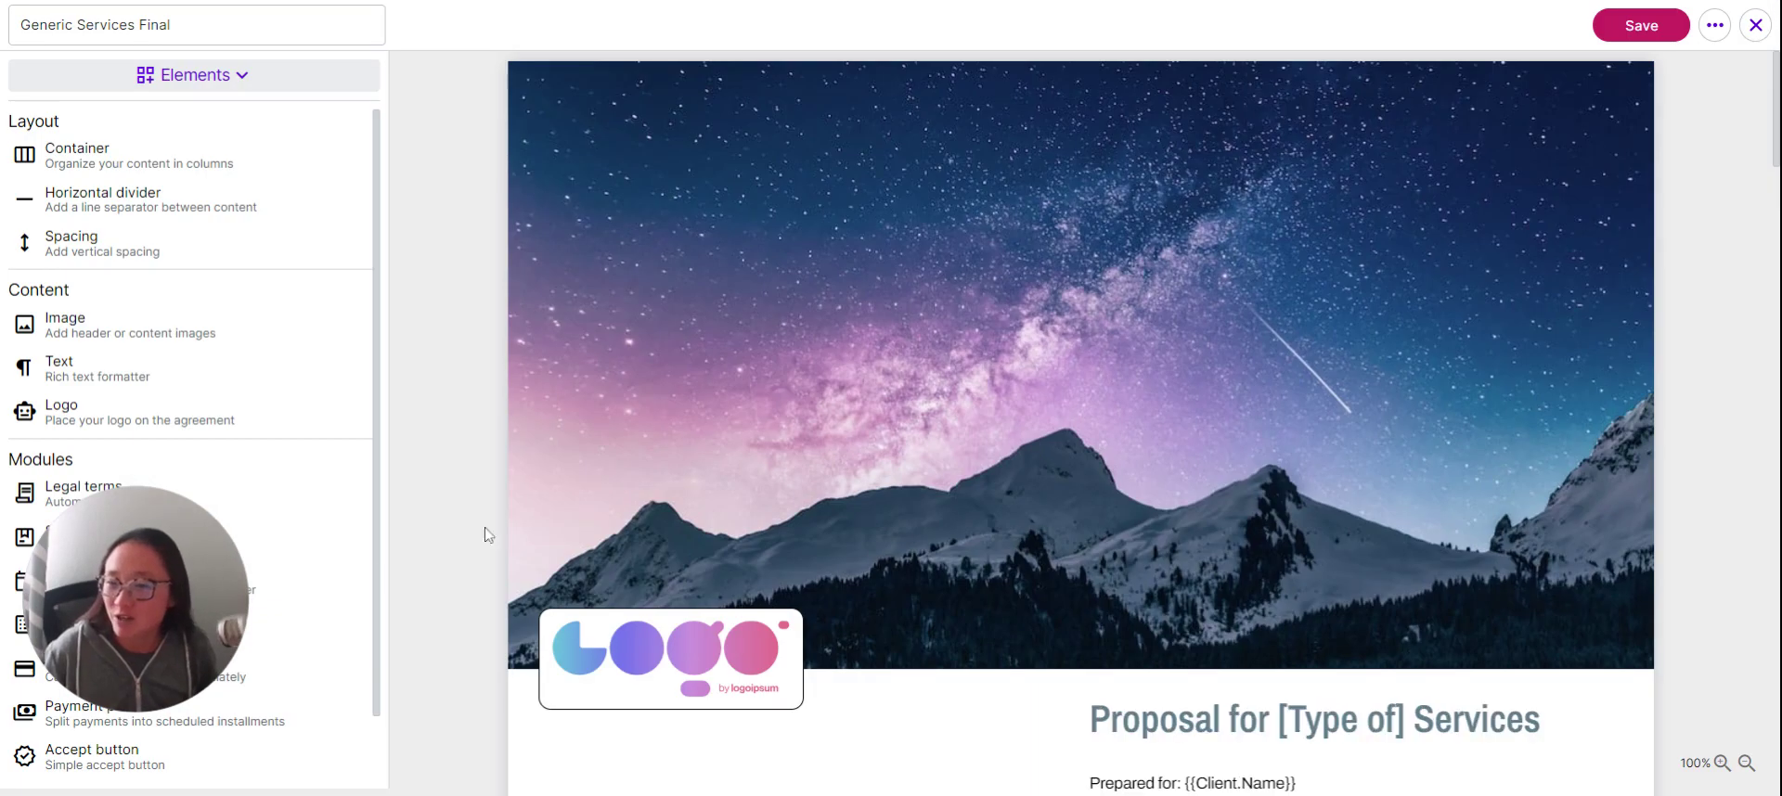
Skim the new proposal template from its cover to the discovery call section and return to the cover
scroll(1129, 346, "down", 10)
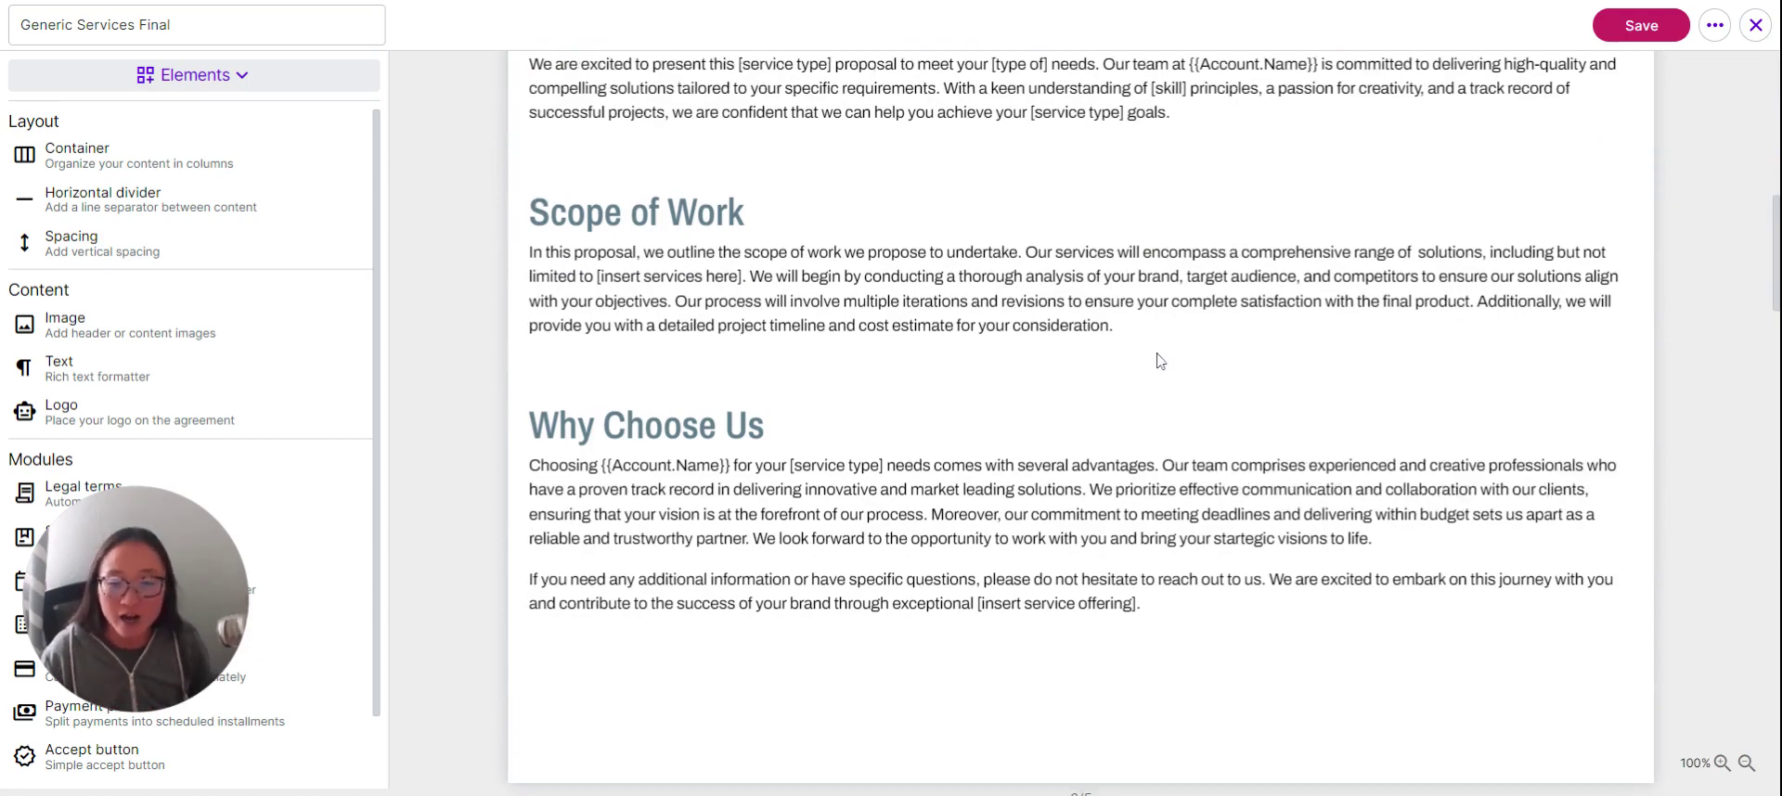
scroll(1157, 359, "down", 15)
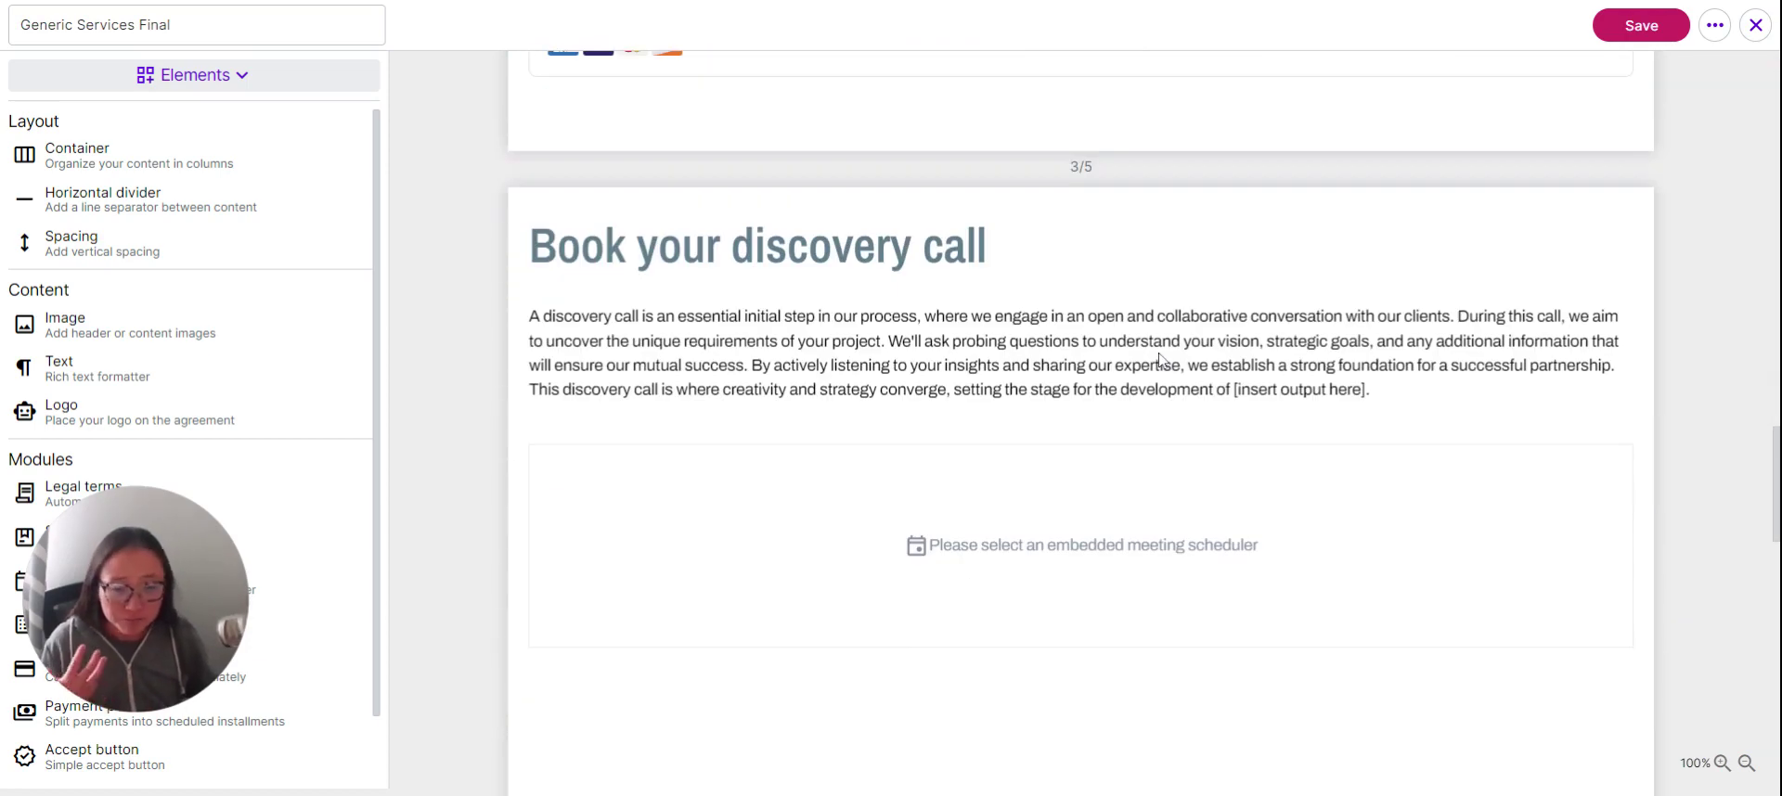
scroll(1158, 360, "up", 20)
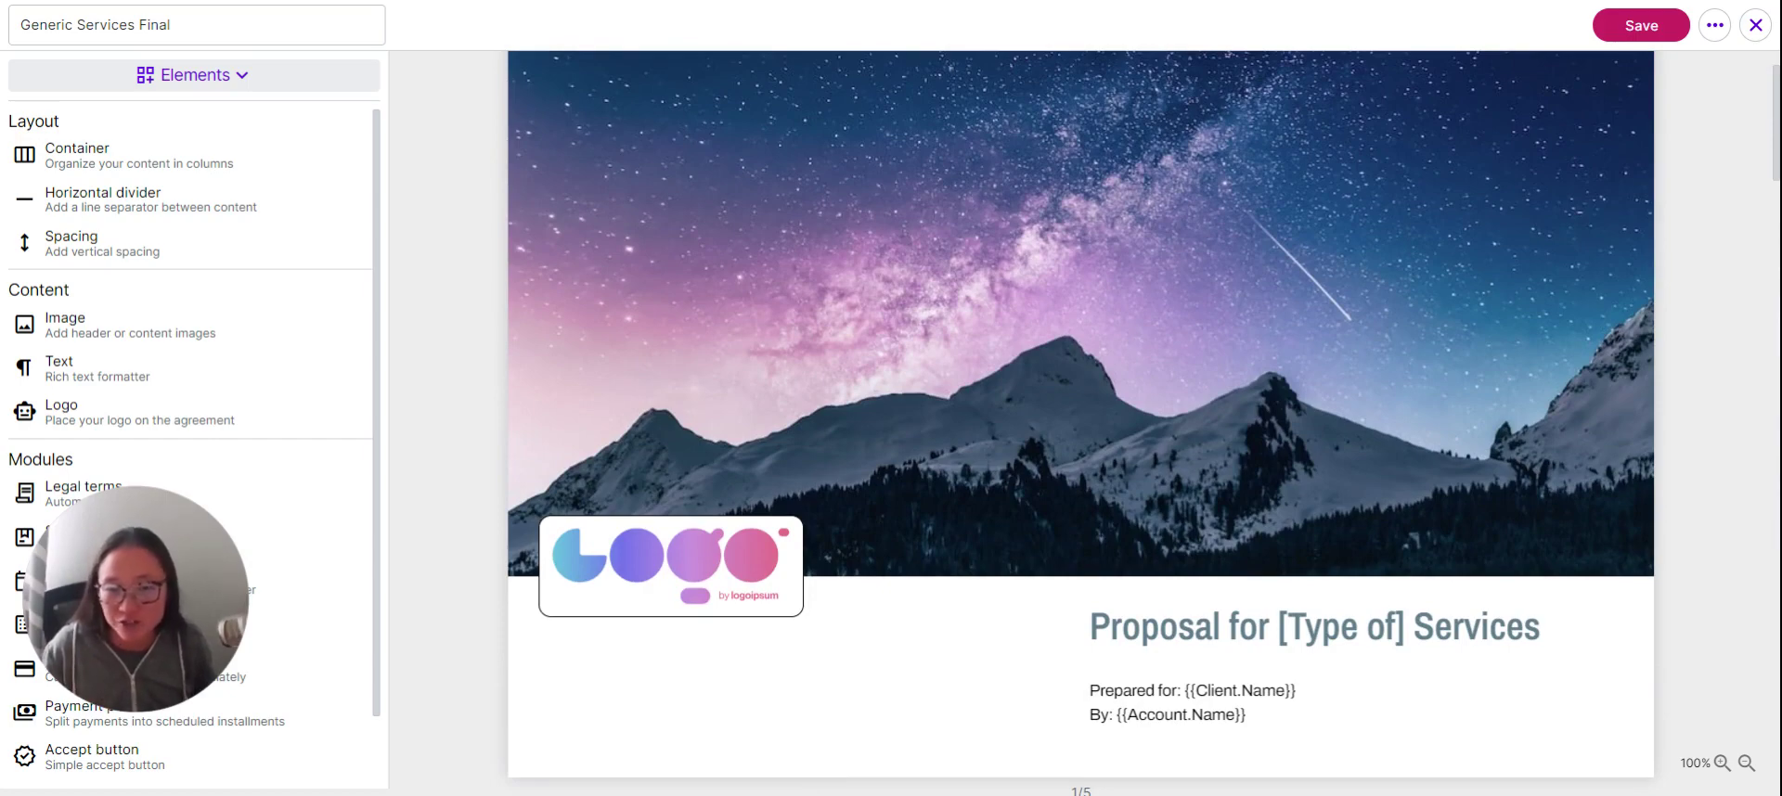
Open the cover container's settings and review the proposal's text, service packages, payment schedule, meeting scheduler, legal terms and signer area
left_click(1256, 286)
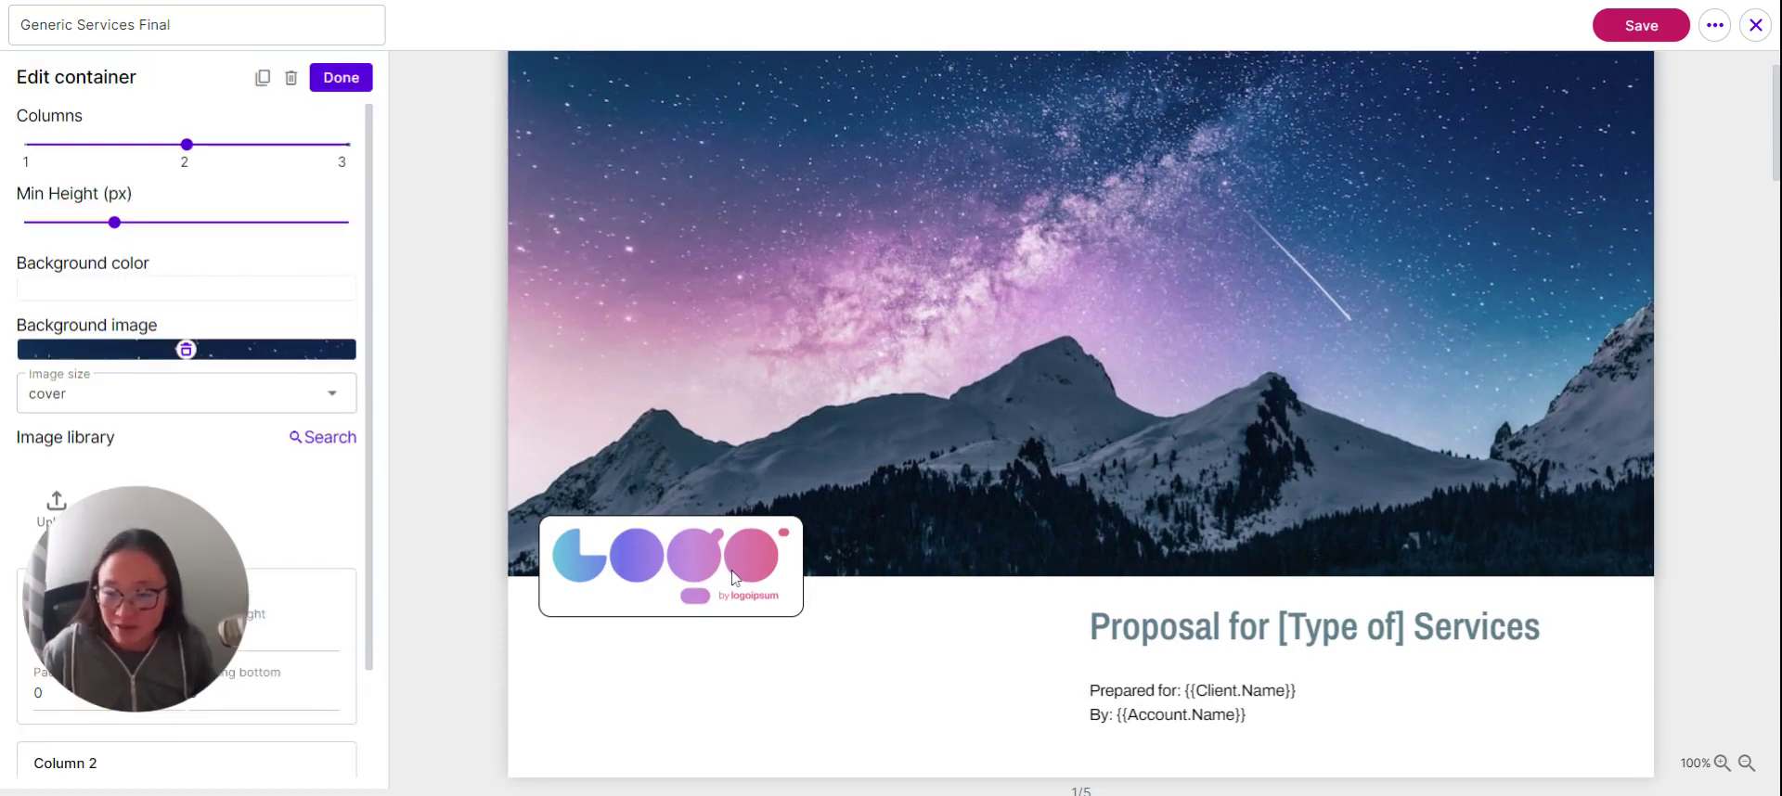
scroll(1216, 501, "down", 2)
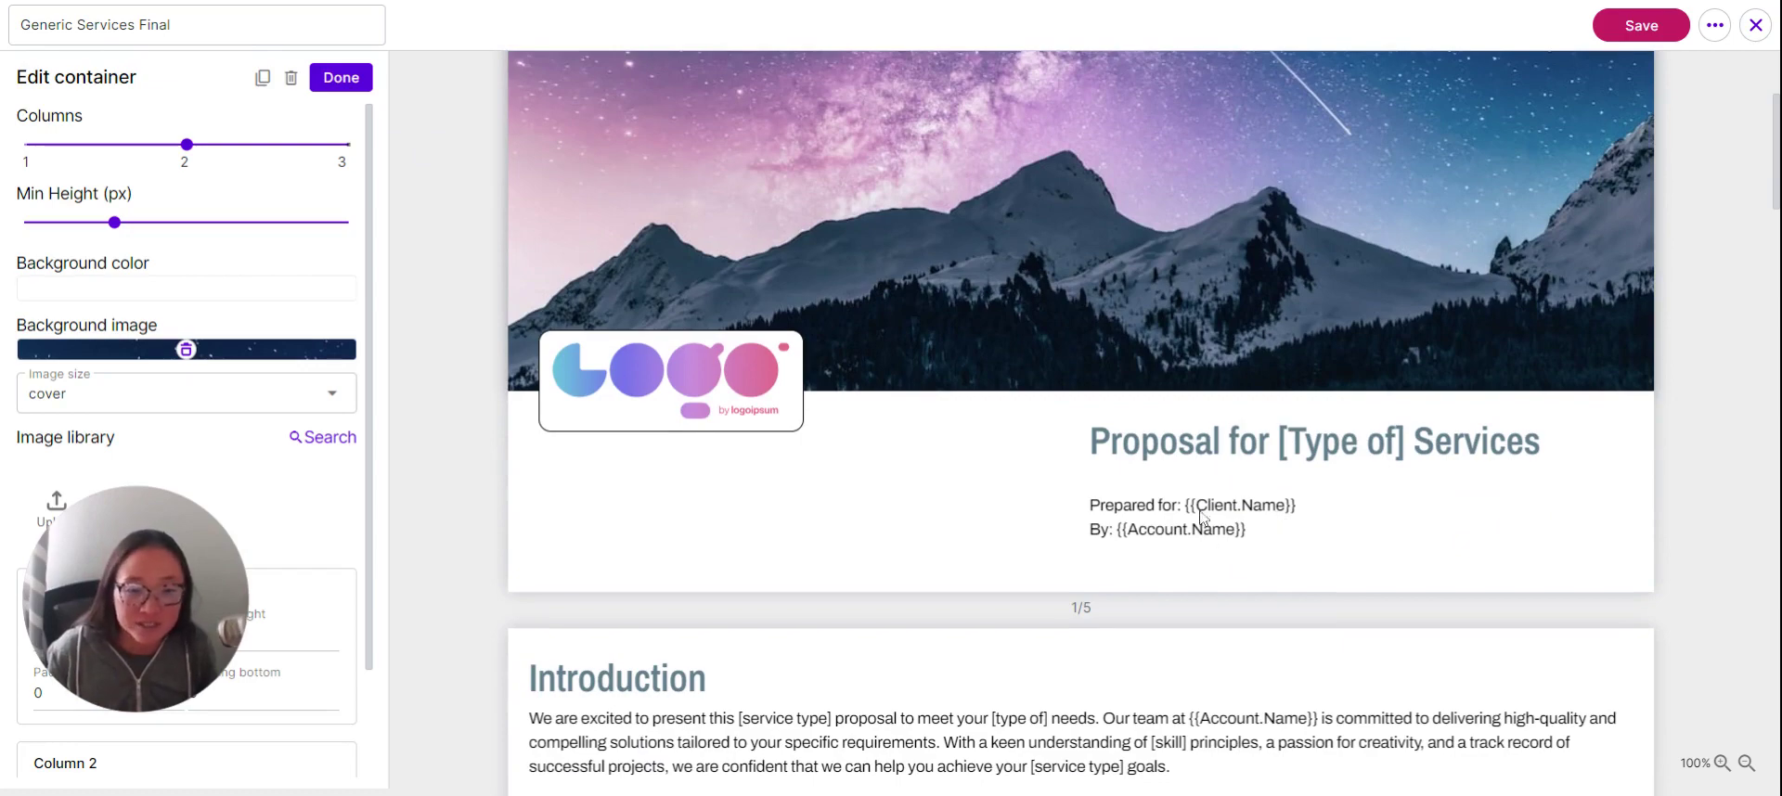
scroll(1270, 531, "down", 10)
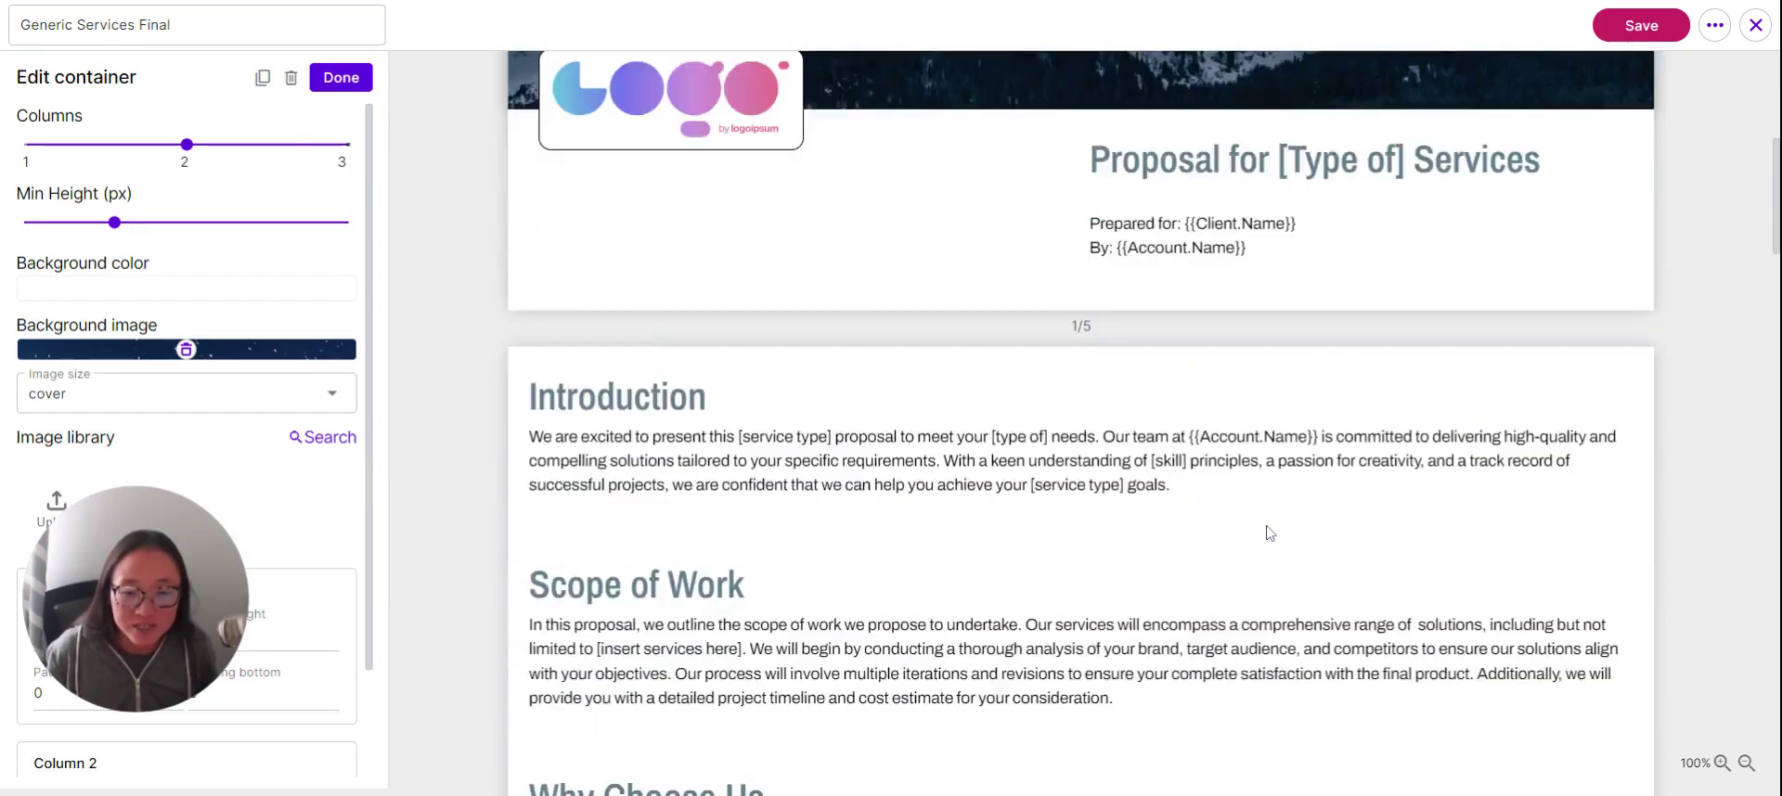
scroll(1021, 249, "down", 4)
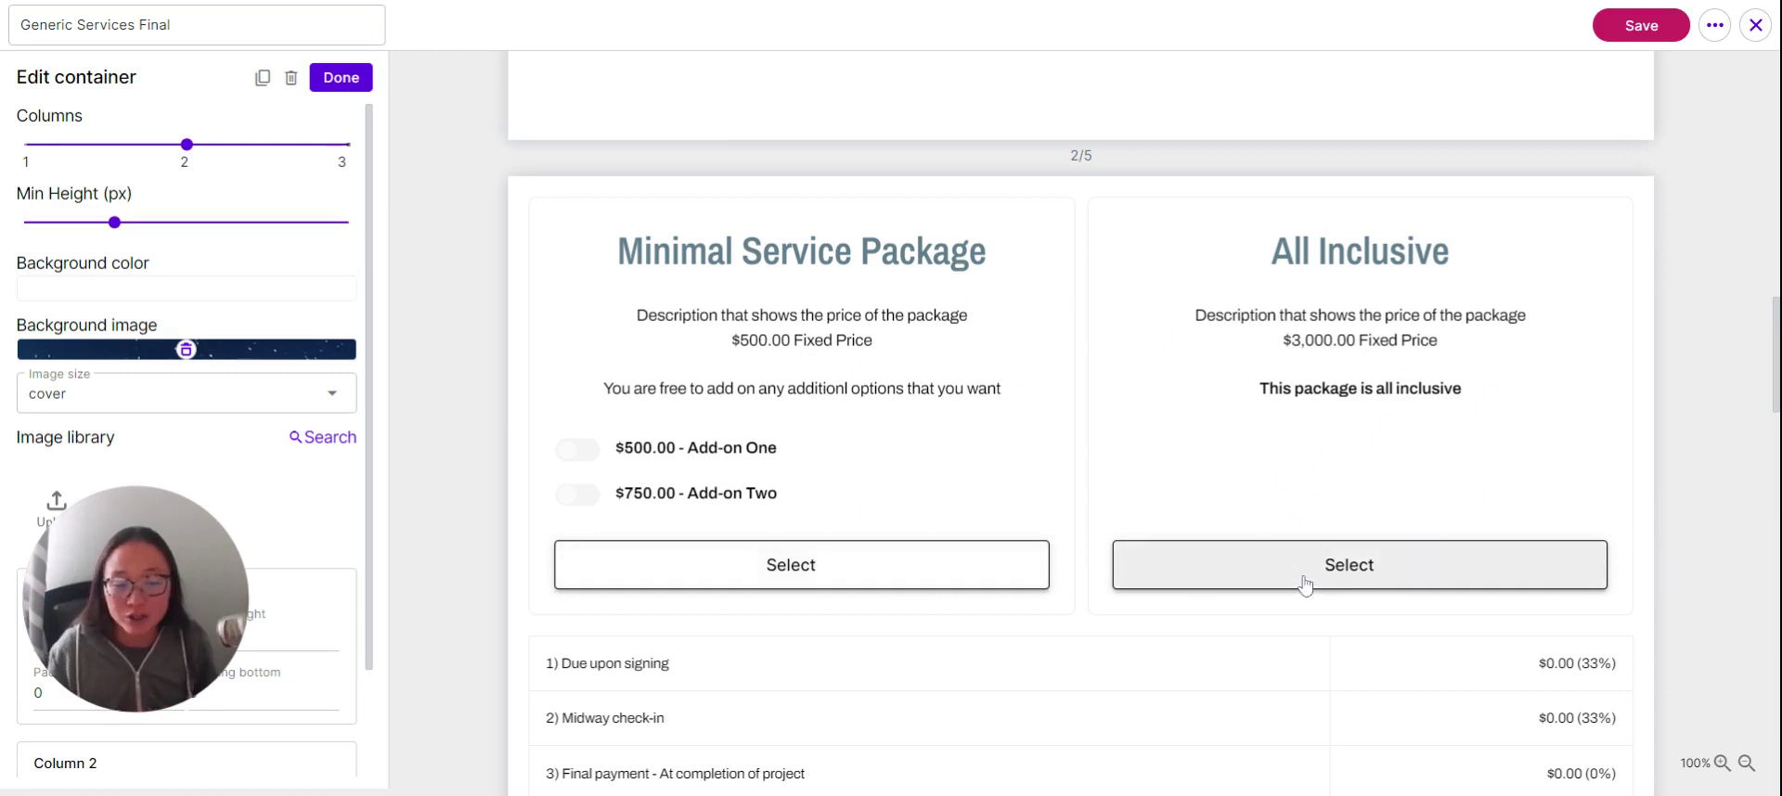
scroll(1304, 572, "down", 2)
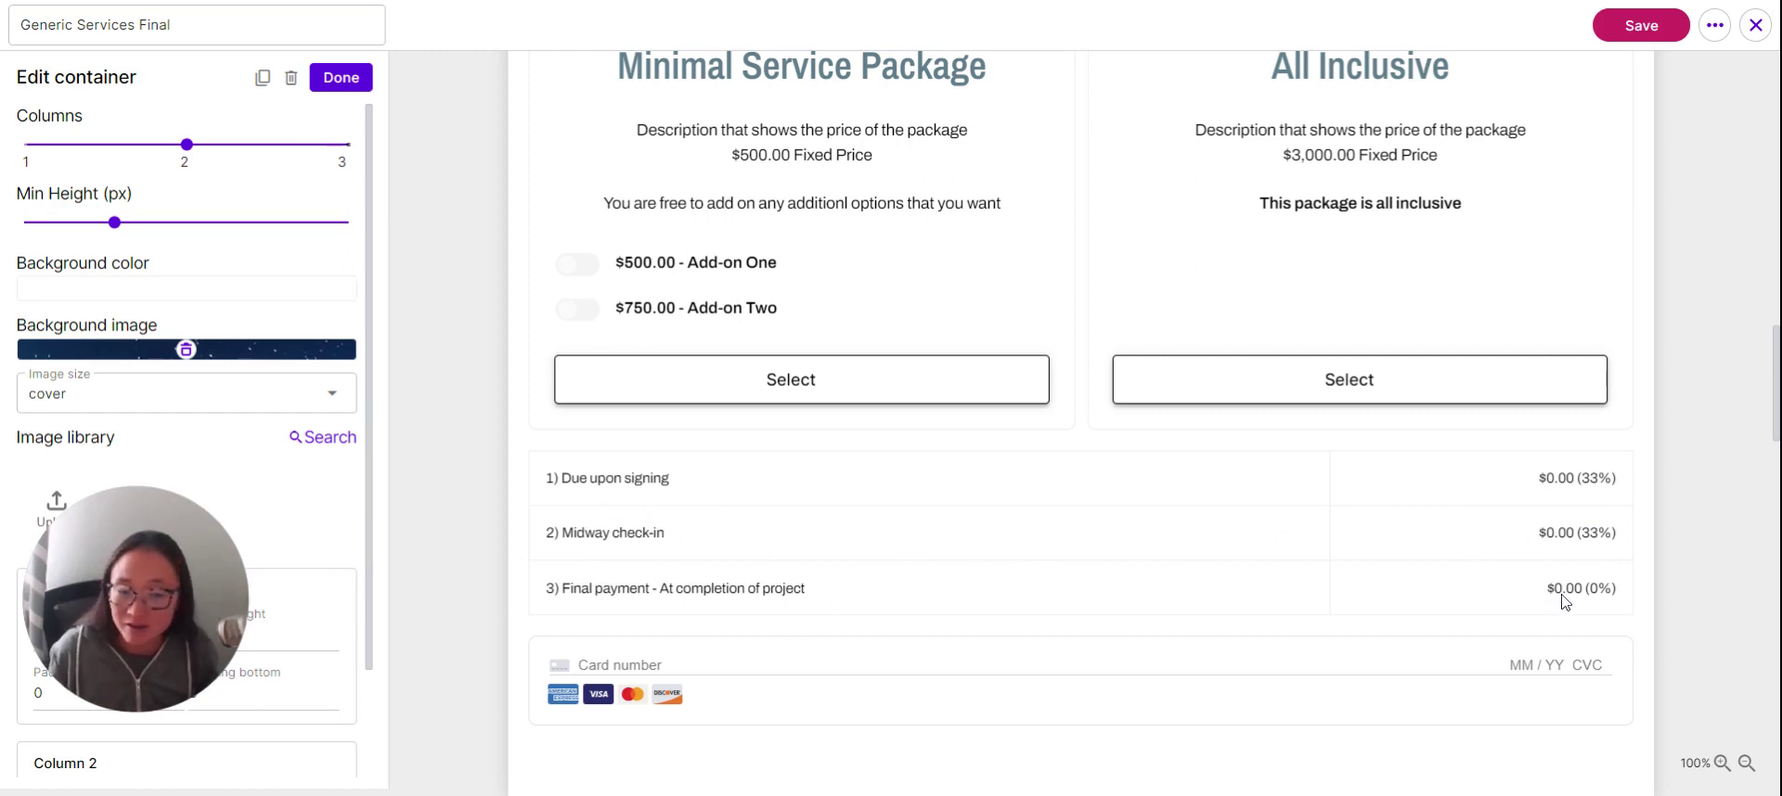
scroll(1312, 537, "down", 2)
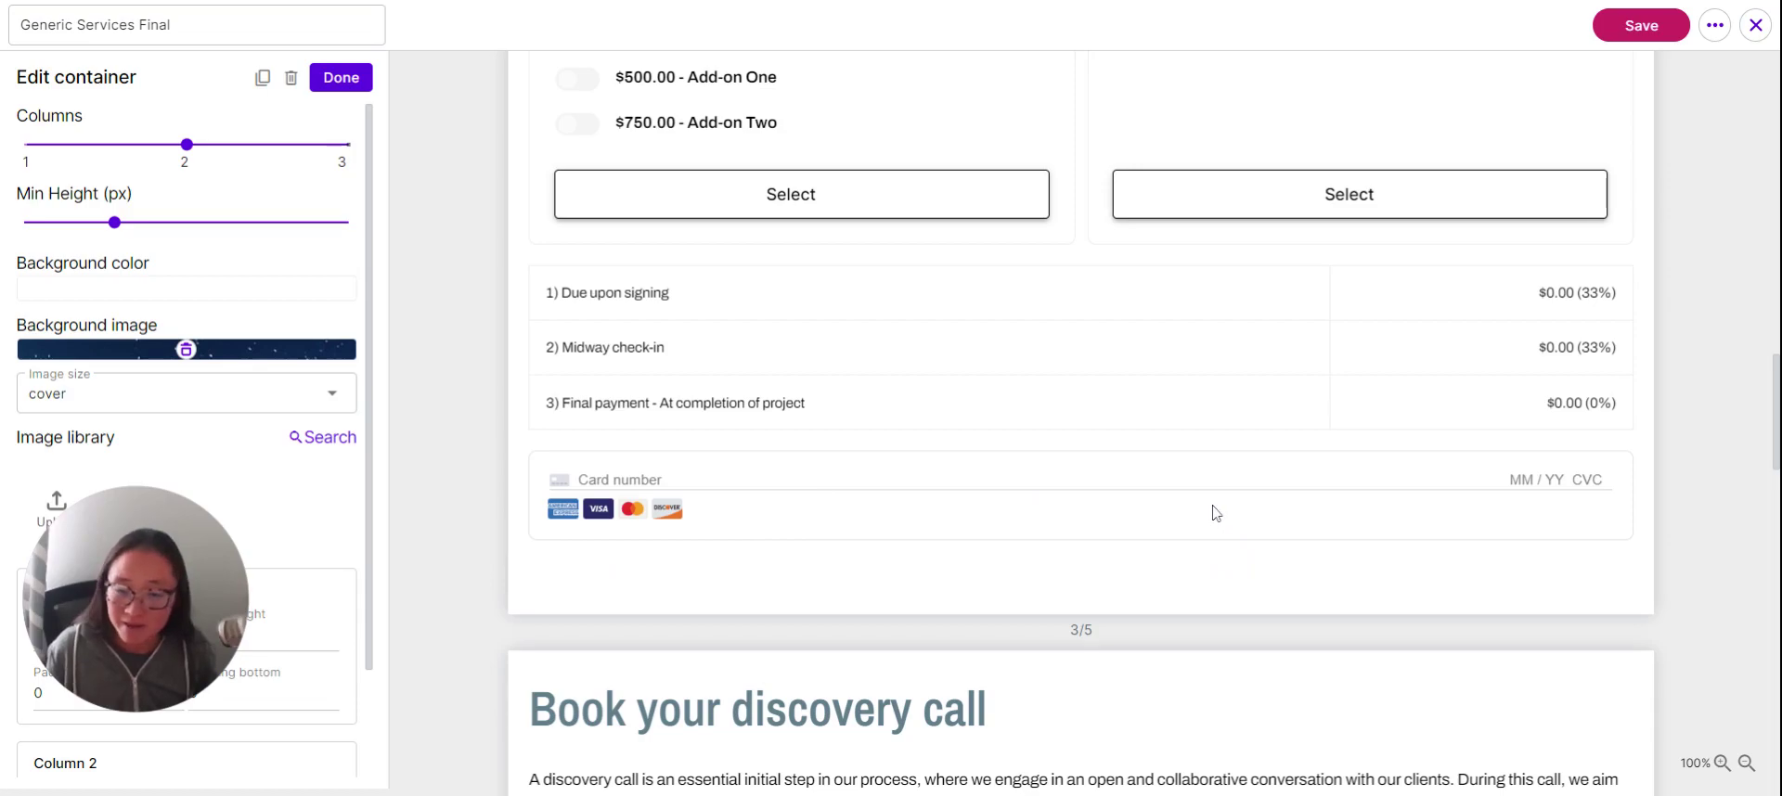
scroll(1216, 514, "down", 5)
scroll(1146, 473, "down", 2)
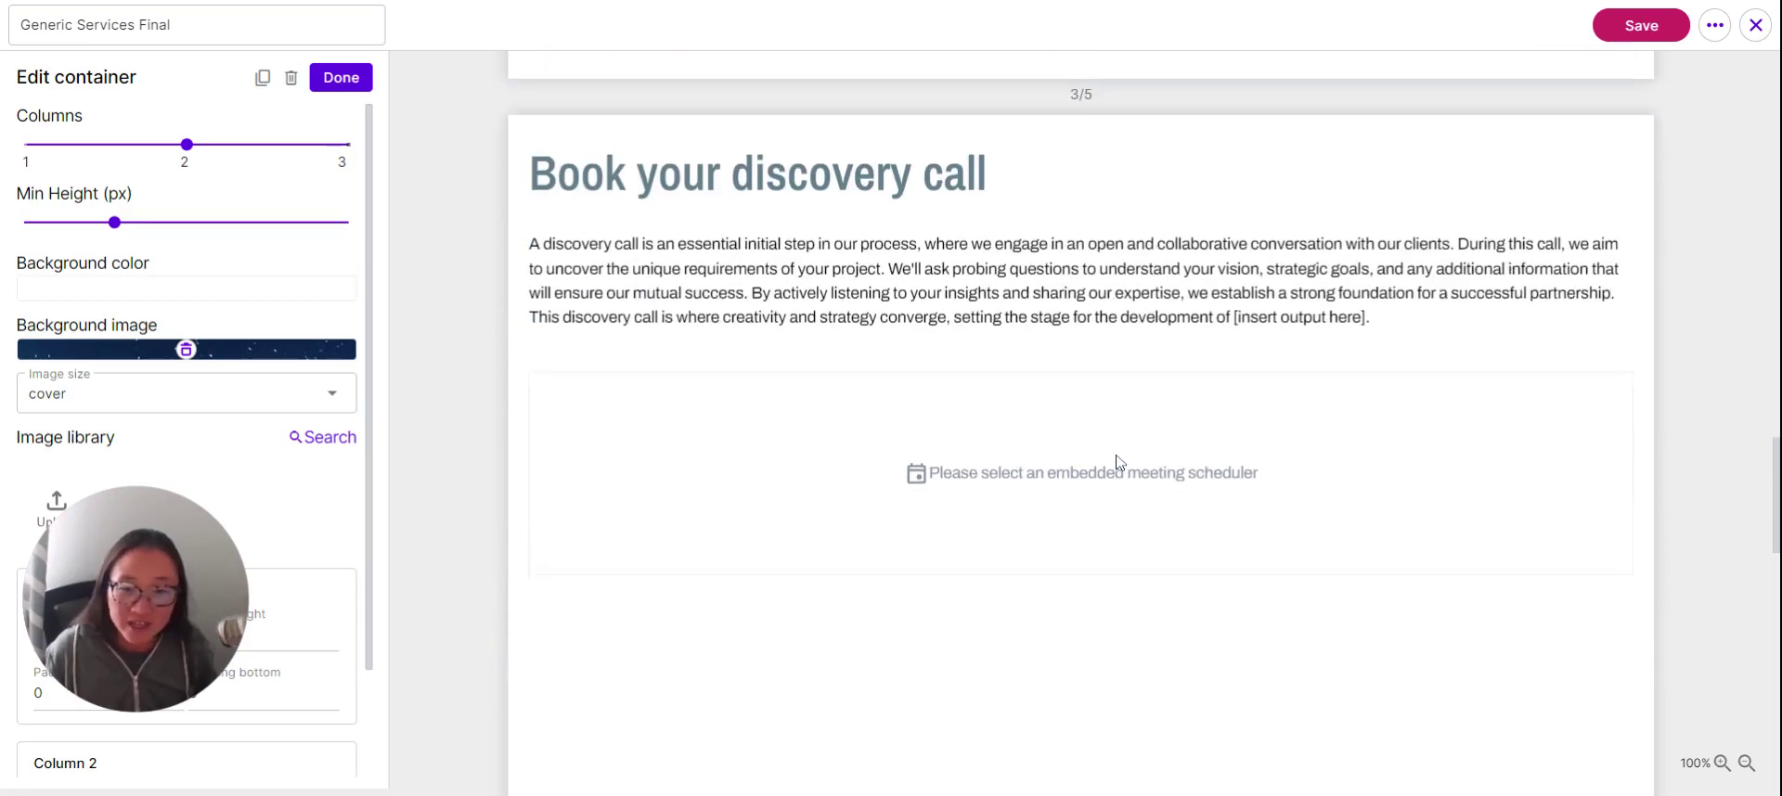
scroll(1123, 457, "down", 10)
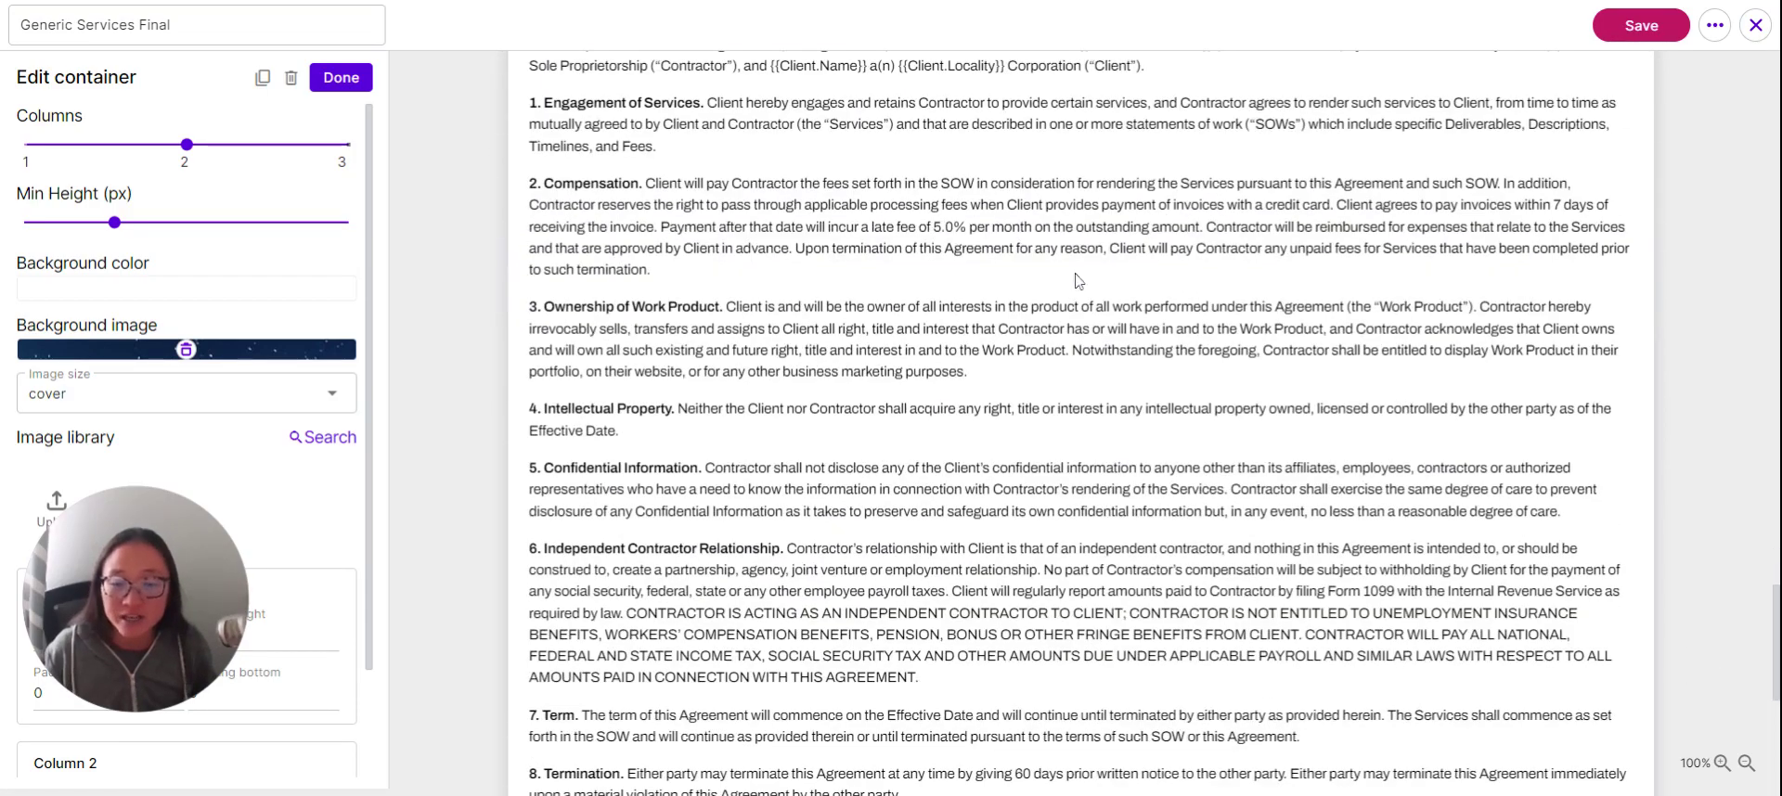
scroll(1221, 572, "down", 5)
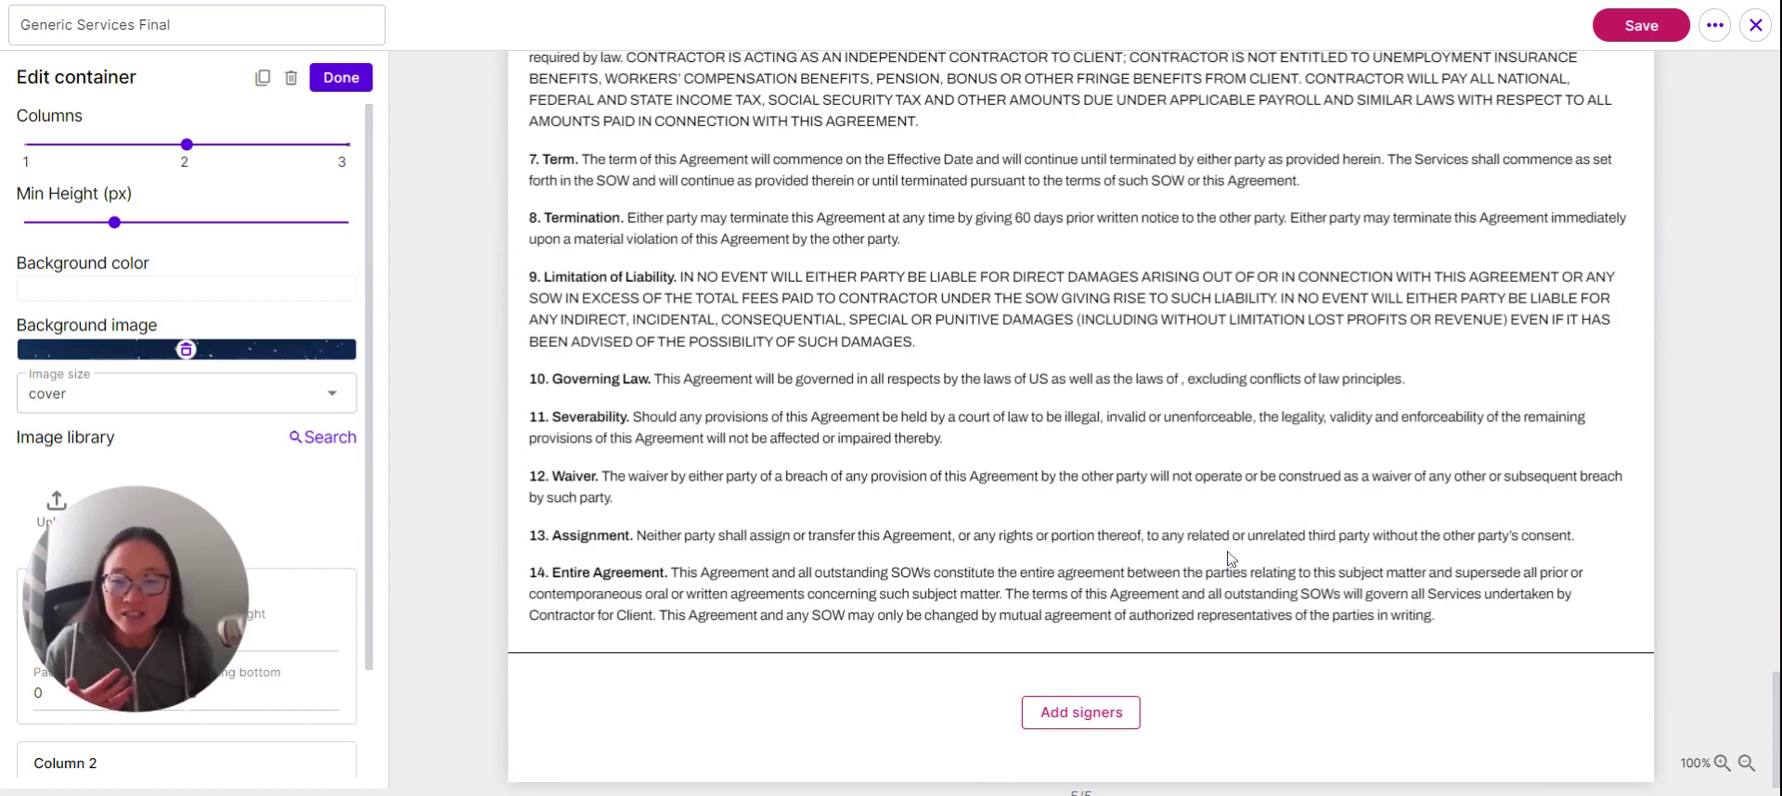
scroll(1230, 557, "up", 15)
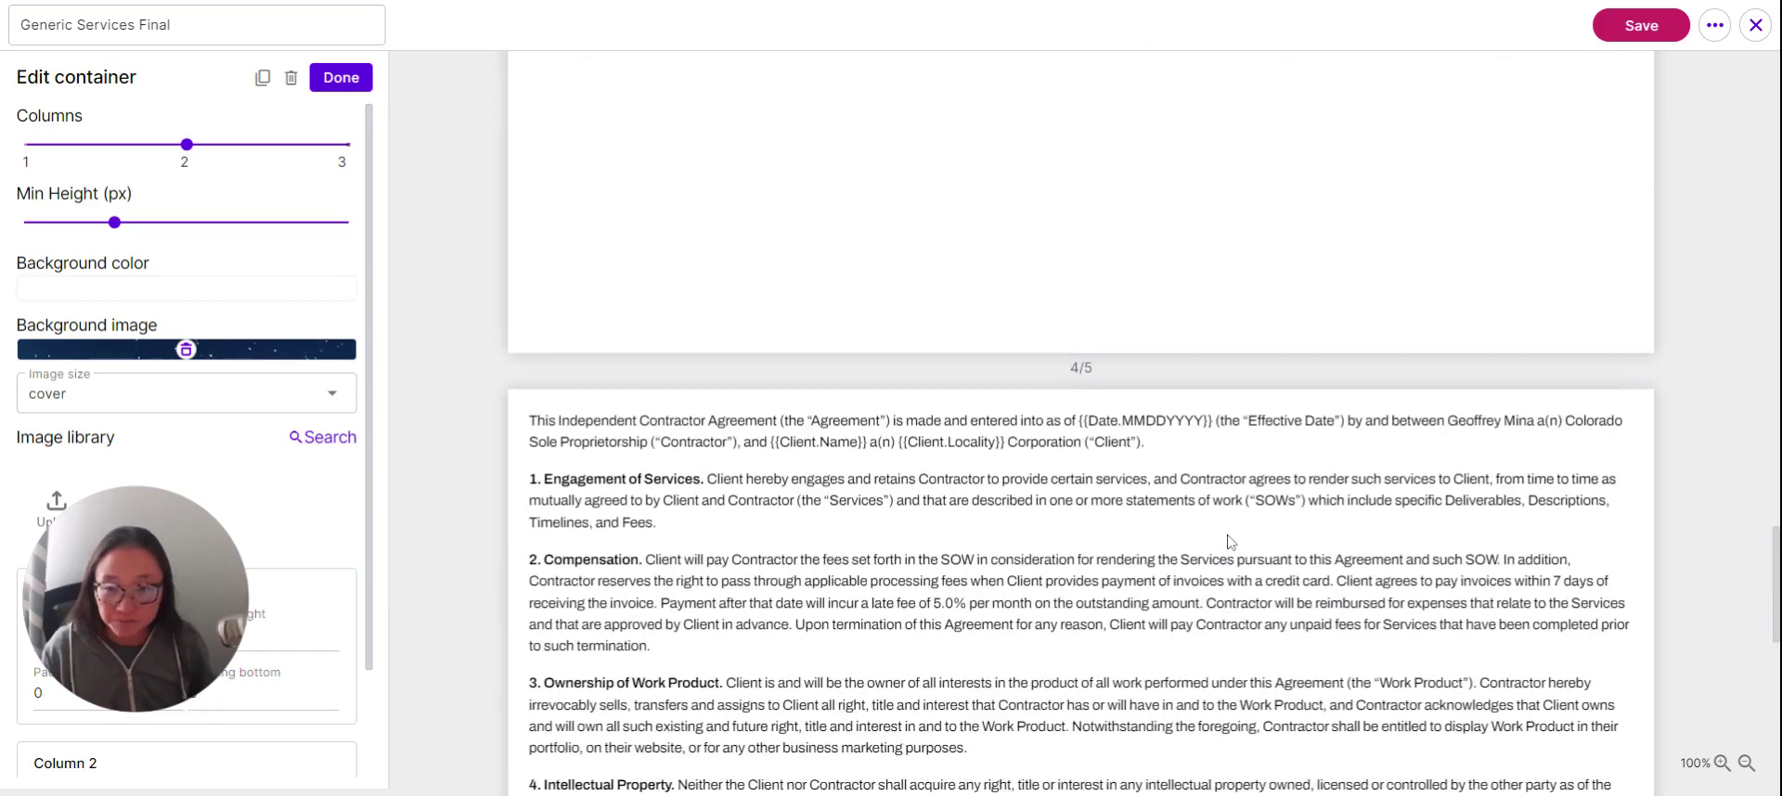
scroll(1230, 542, "up", 15)
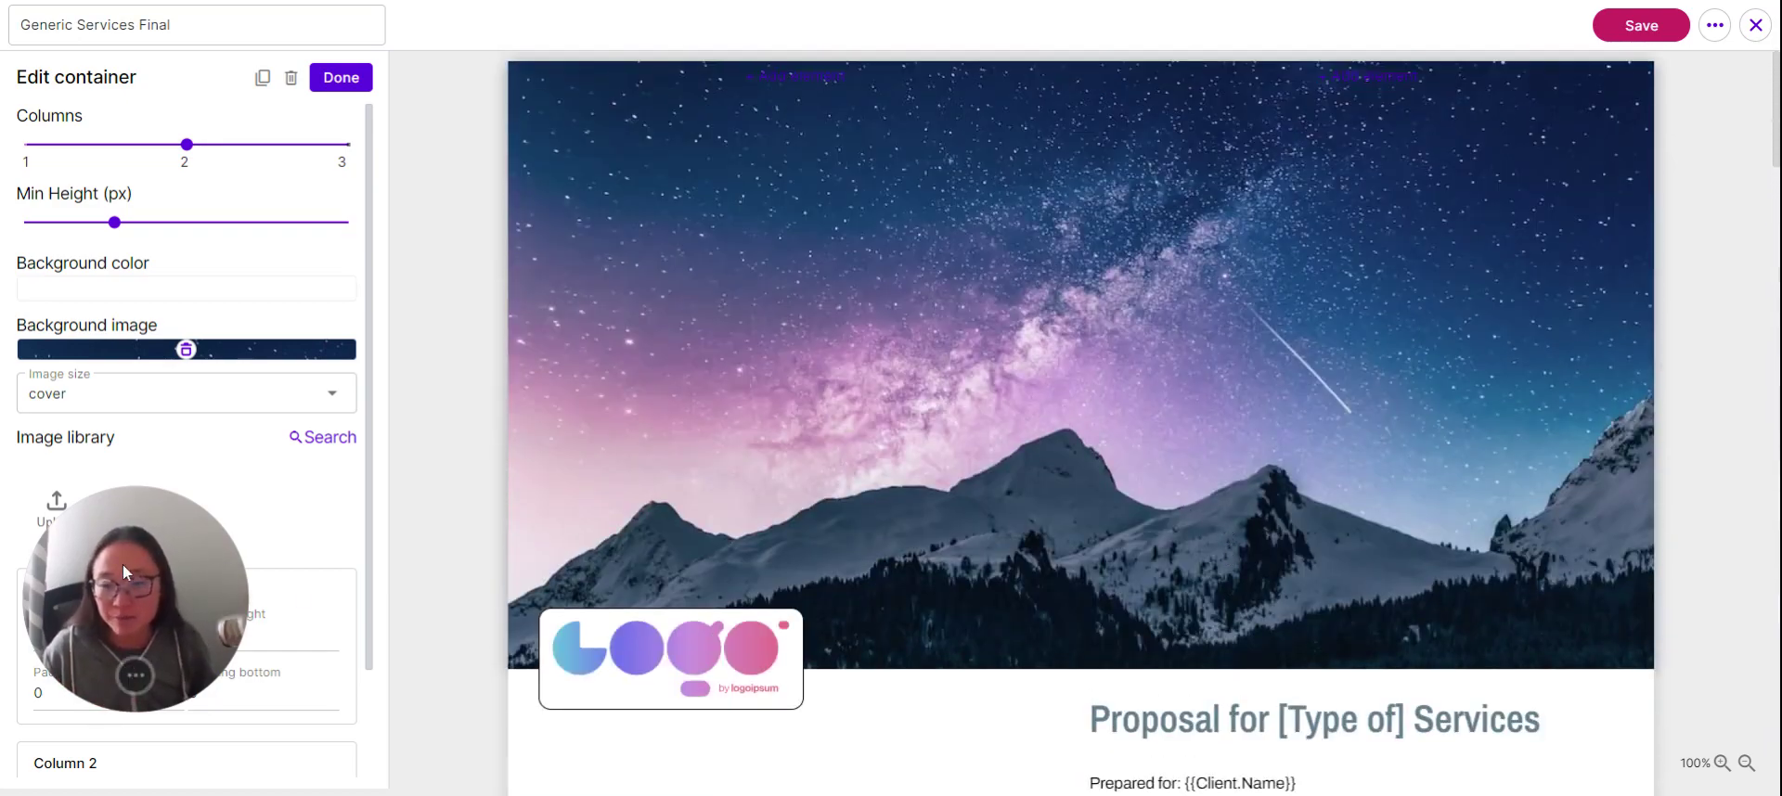
left_click_drag(141, 592, 1615, 492)
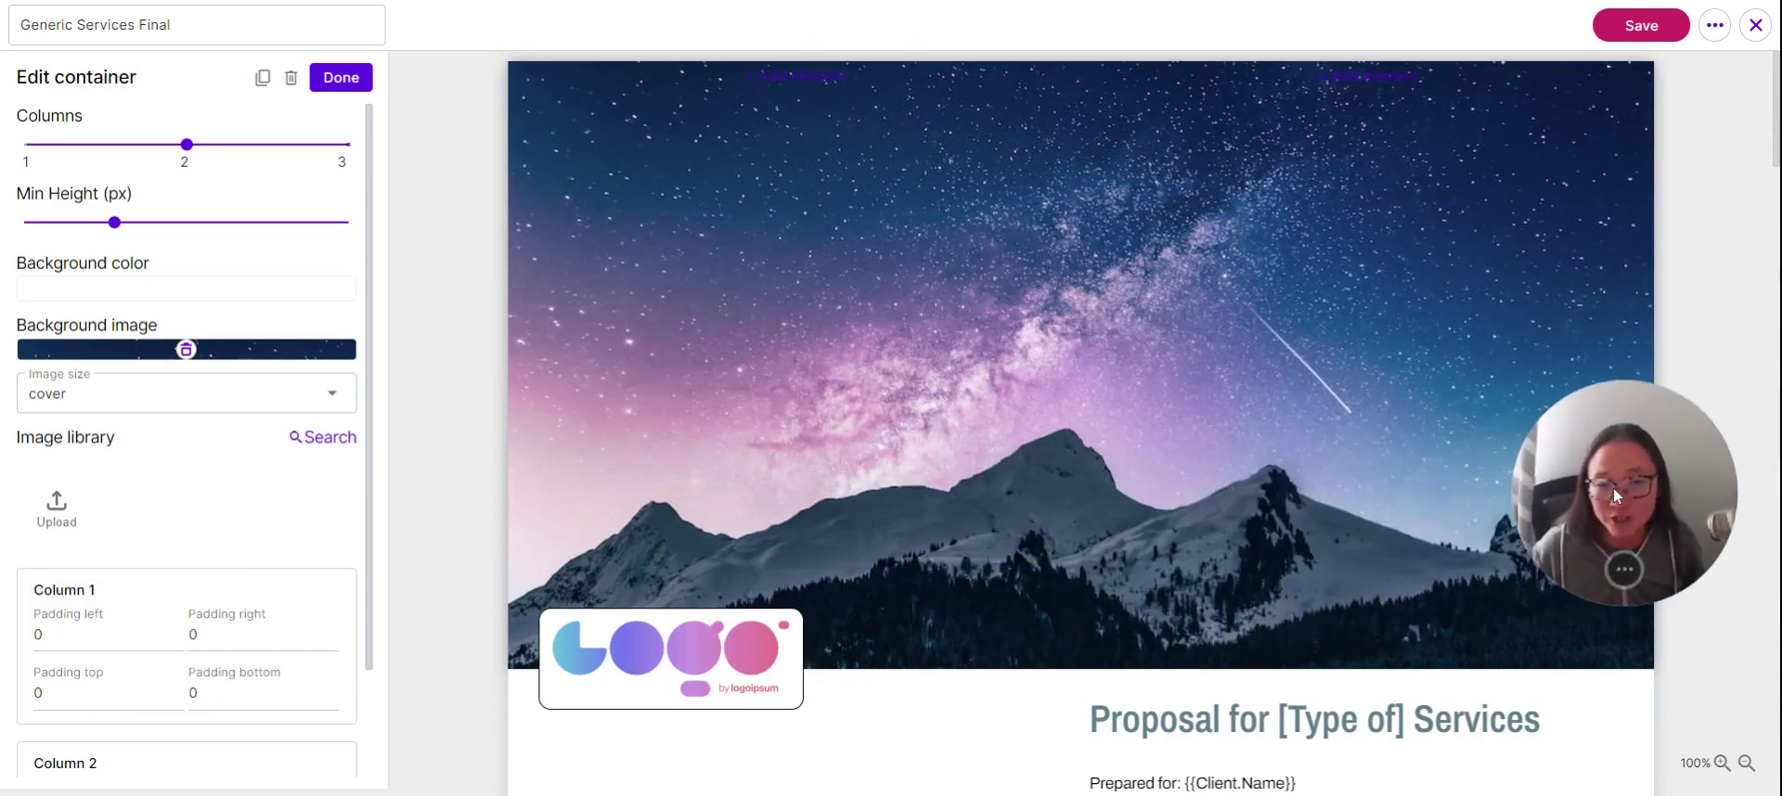
left_click(341, 77)
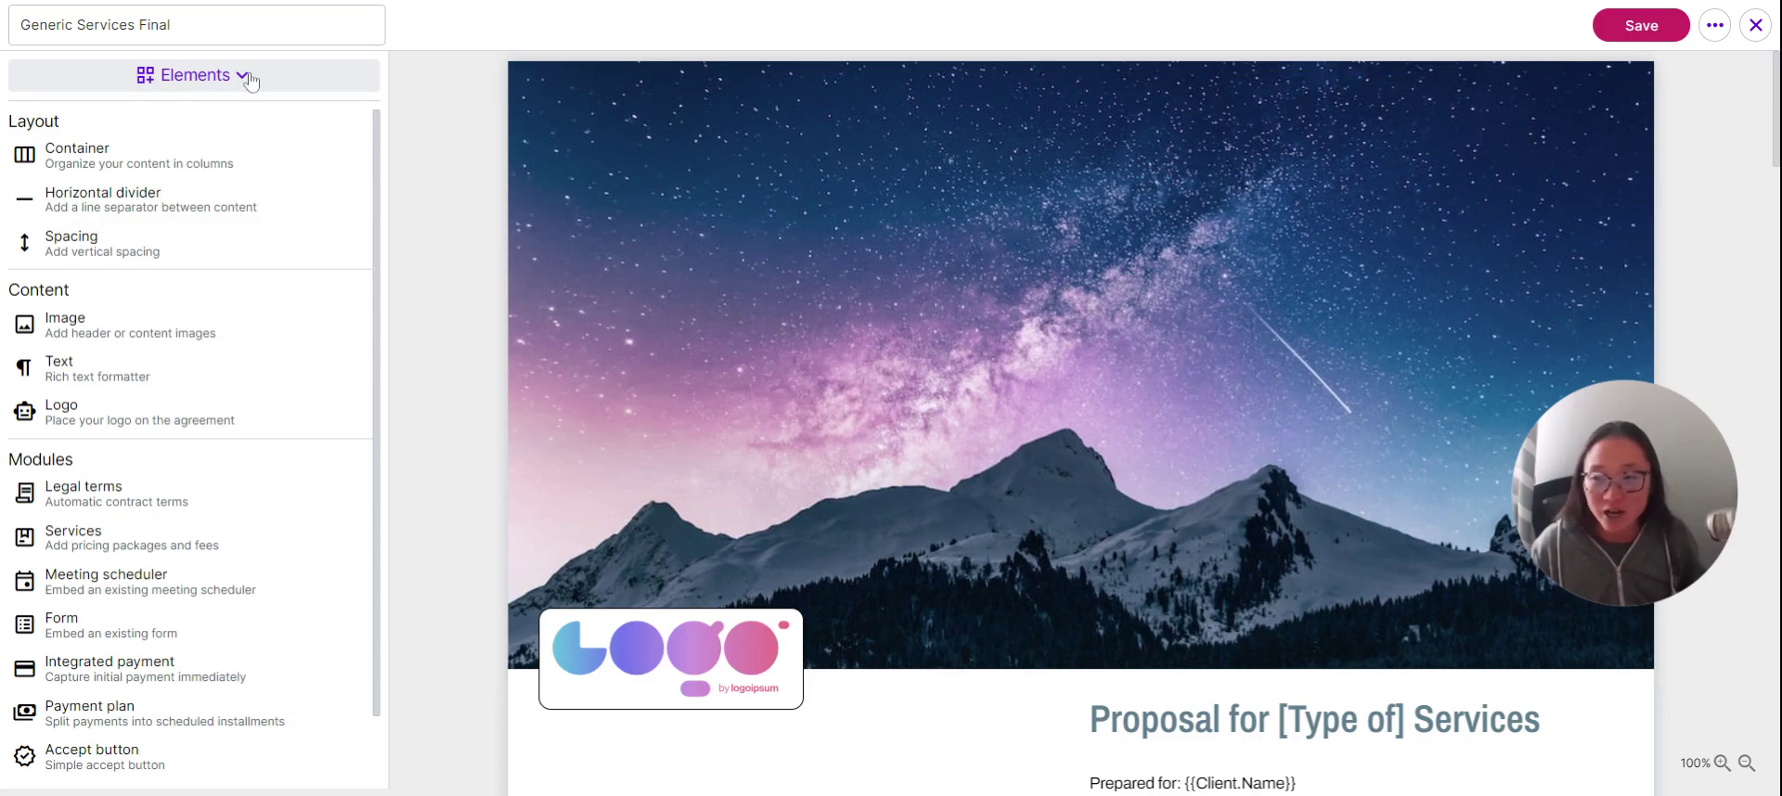
Check the editor's section list, keep Elements active, and insert a container above the Introduction heading
left_click(286, 77)
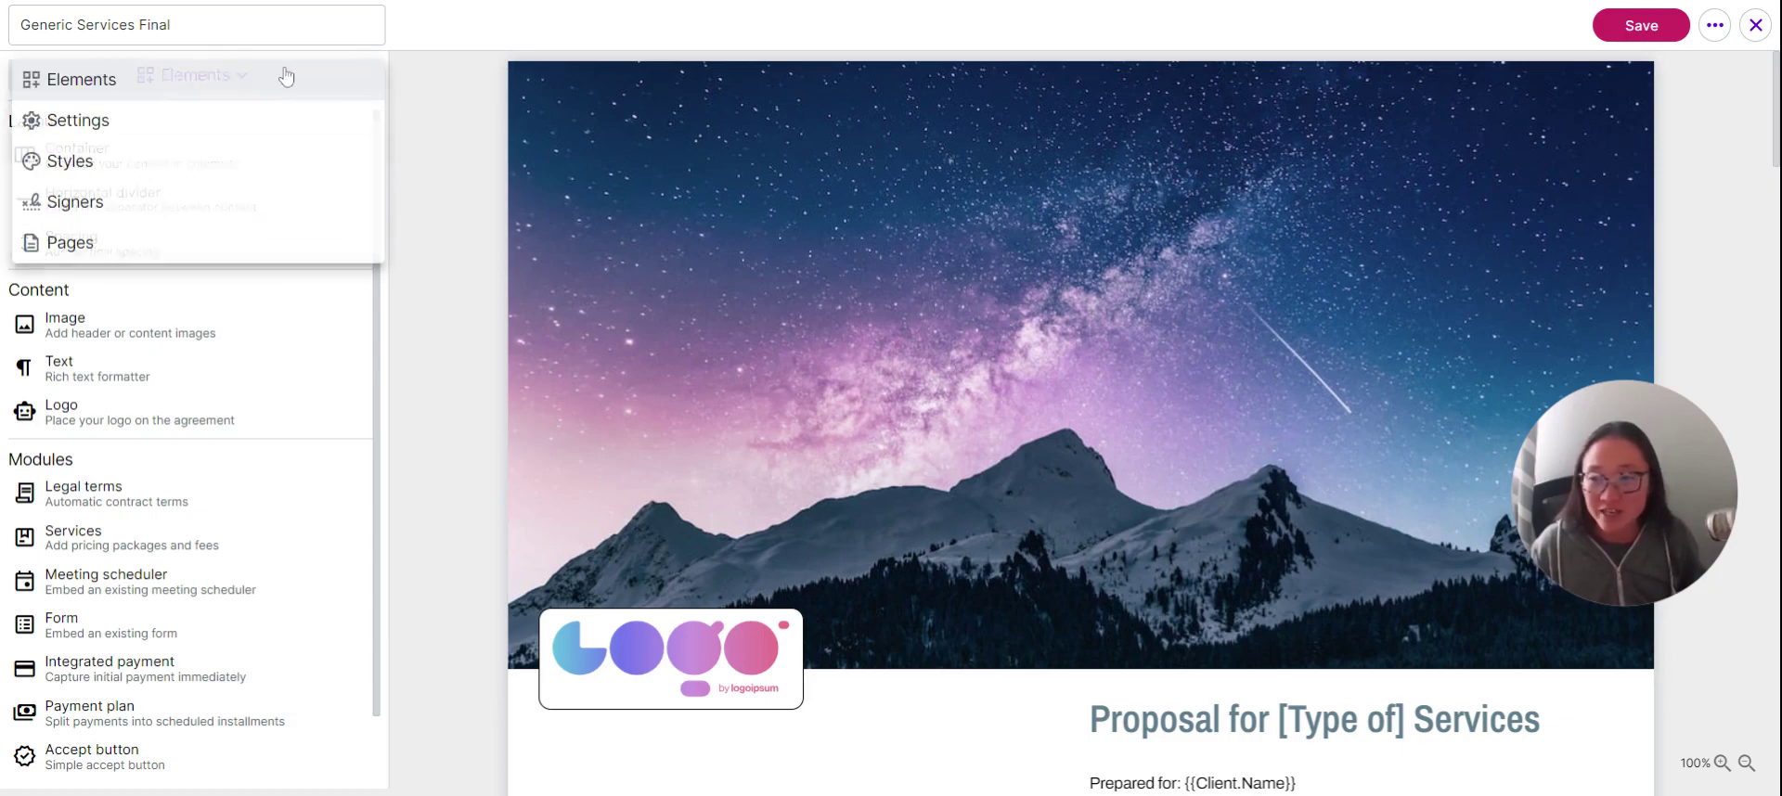
left_click(165, 93)
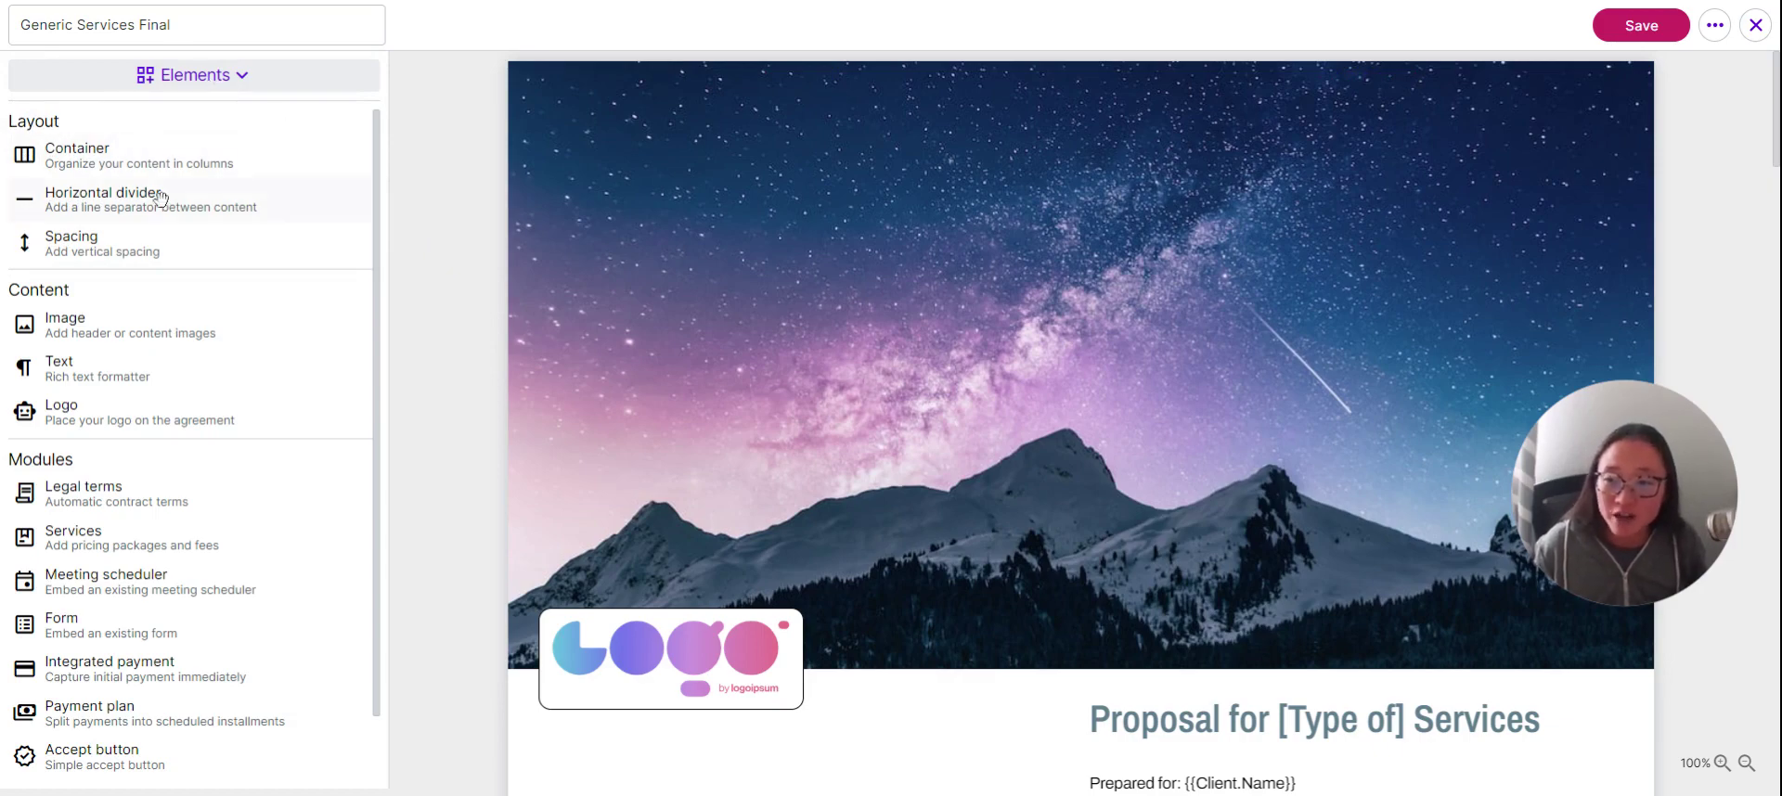
scroll(1065, 418, "down", 5)
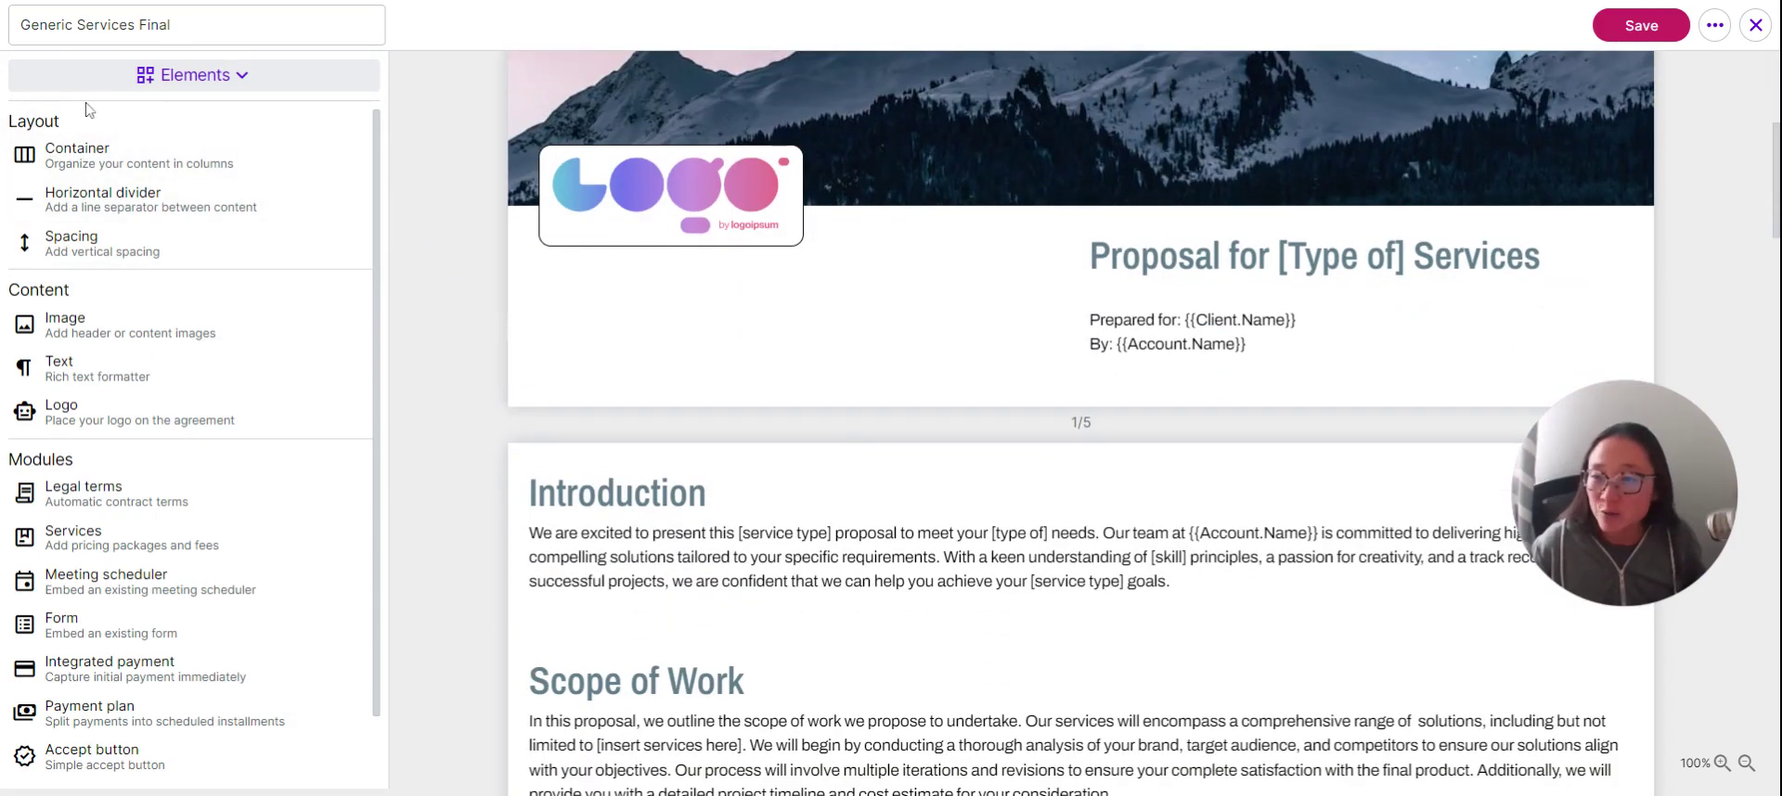
left_click_drag(102, 158, 886, 476)
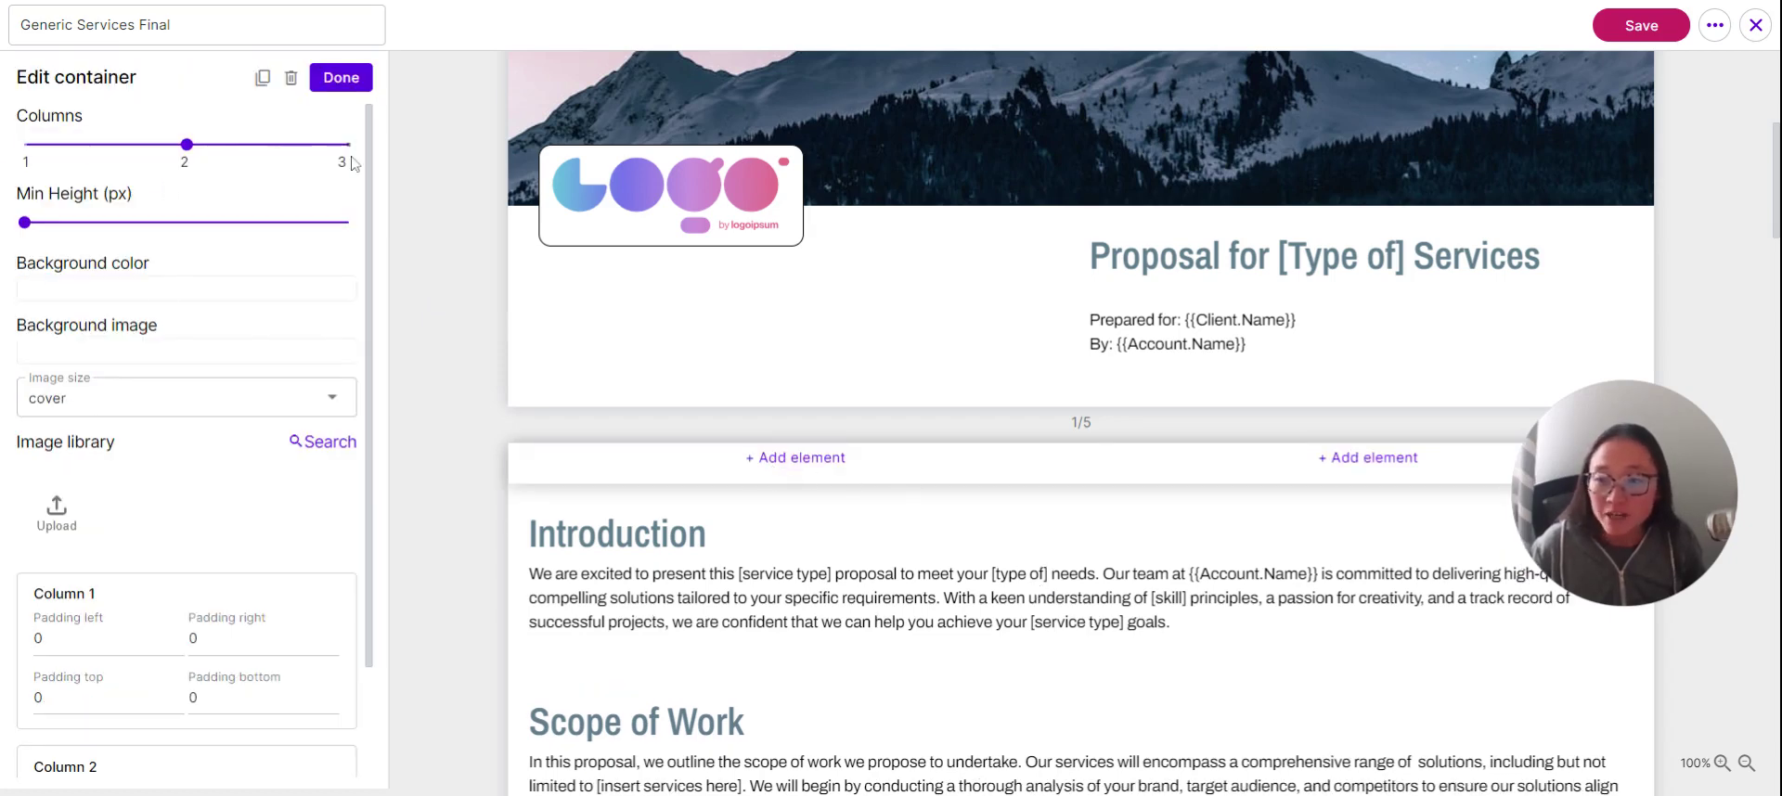
Examine the new container's minimum height, background image library, upload, column padding and column count options
mouse_move(24, 223)
left_mouse_down()
mouse_move(140, 232)
mouse_move(31, 232)
left_mouse_up()
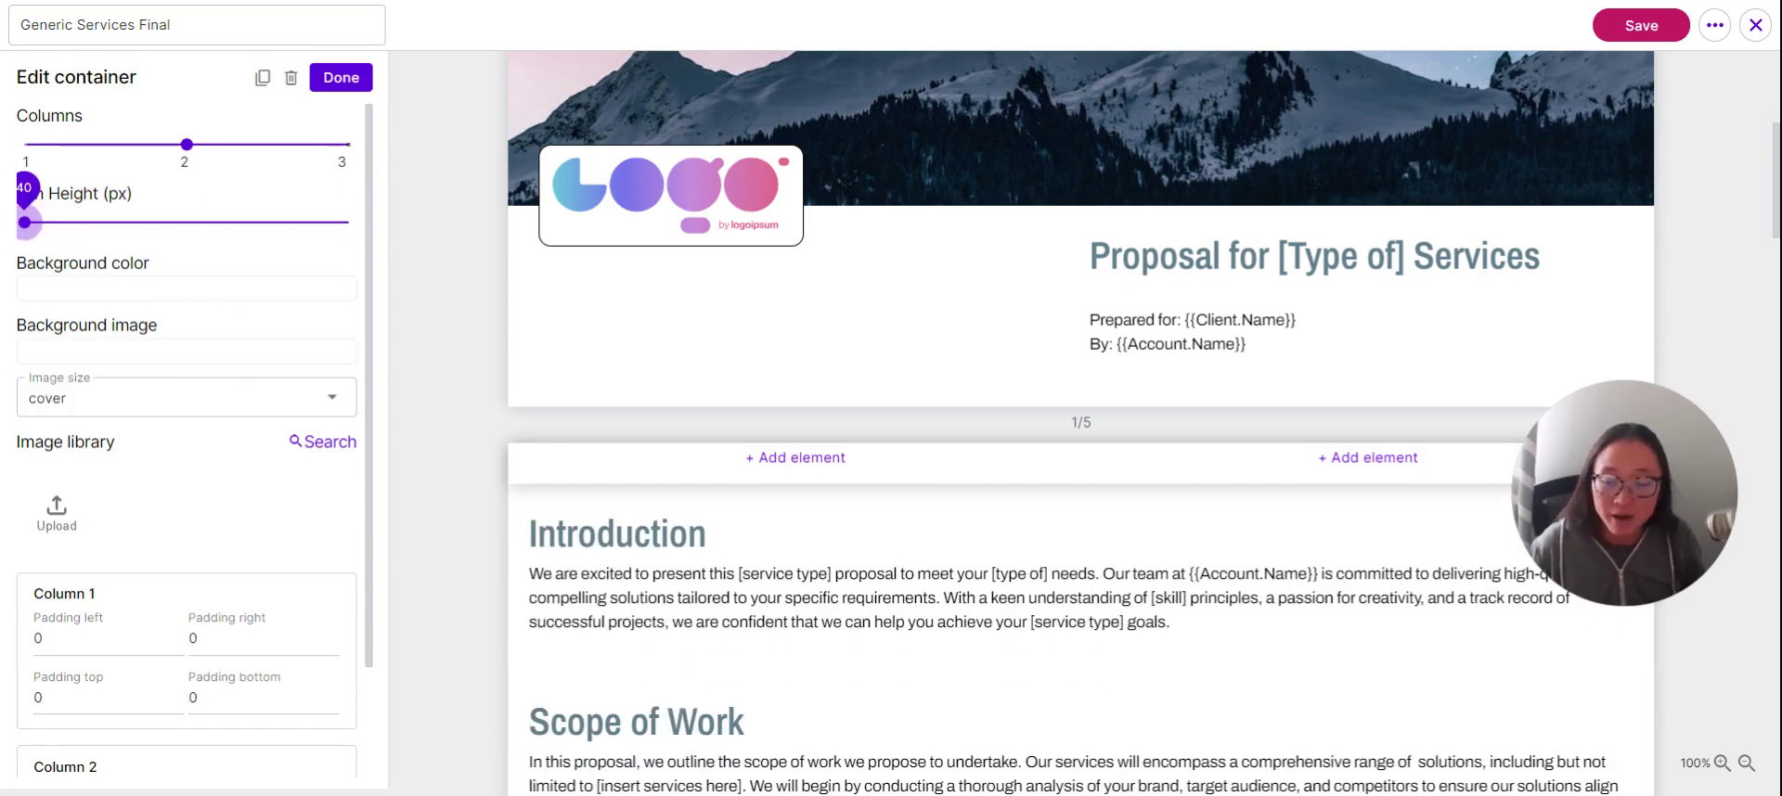
scroll(257, 407, "down", 1)
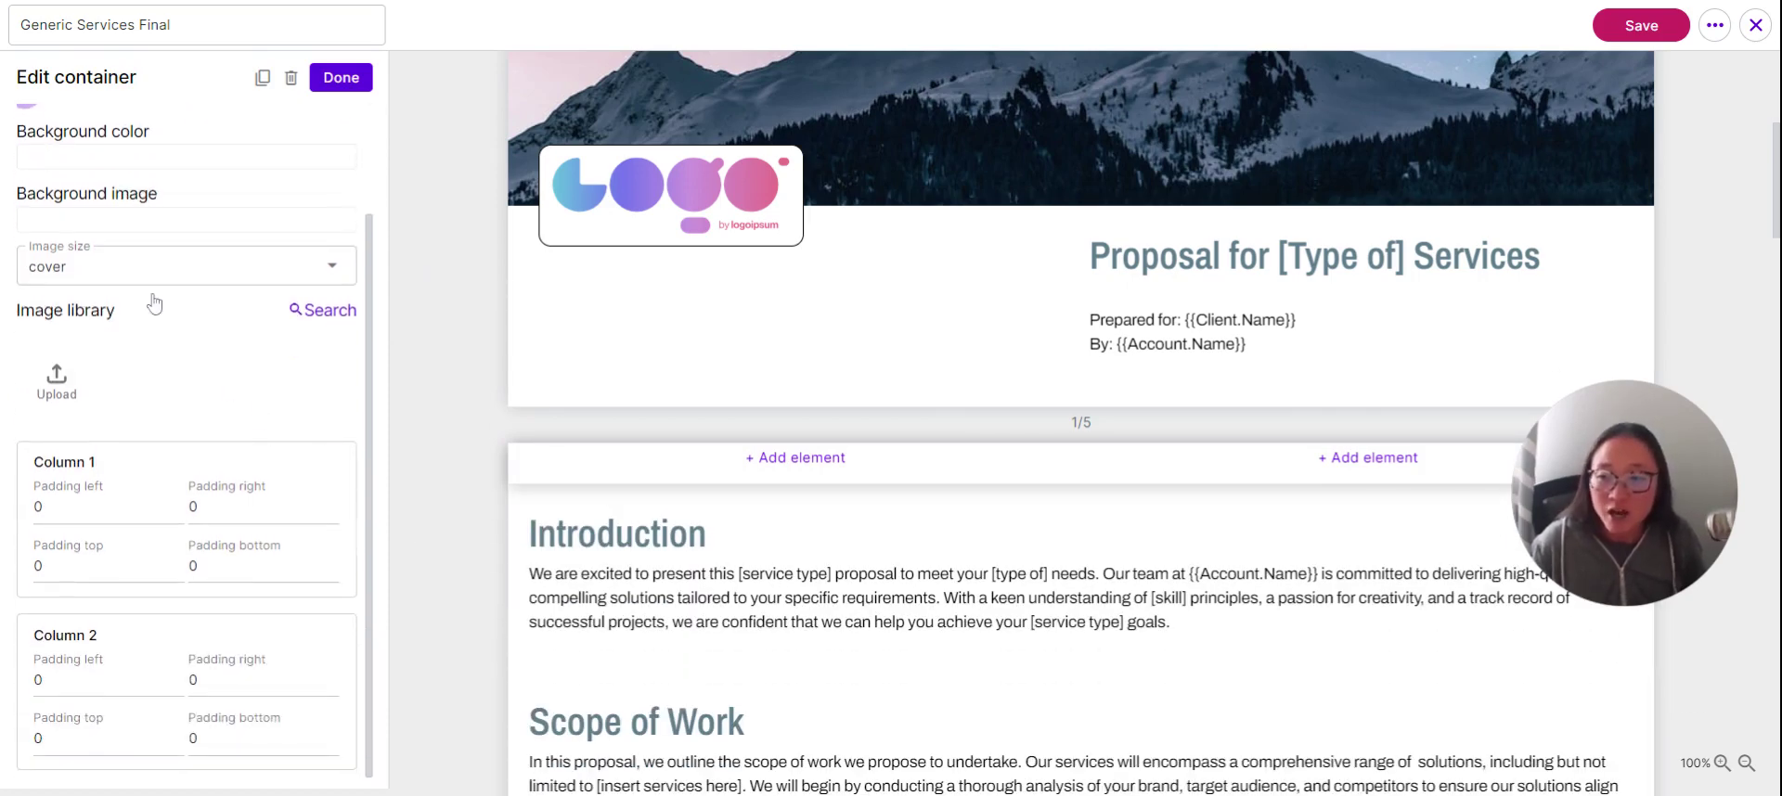
left_click(331, 311)
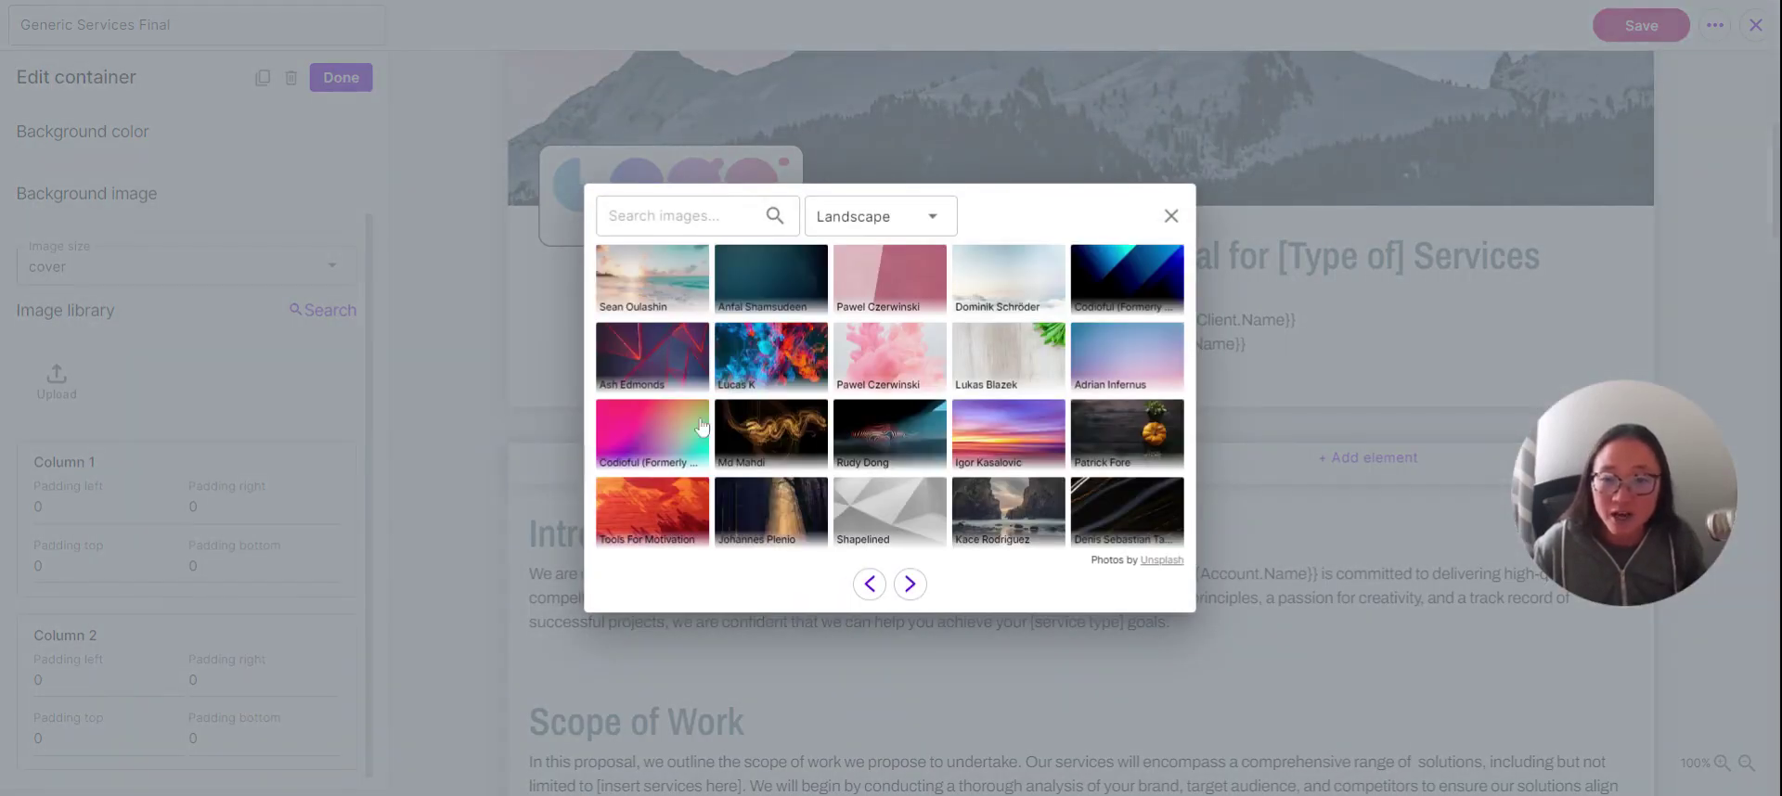
left_click(1171, 216)
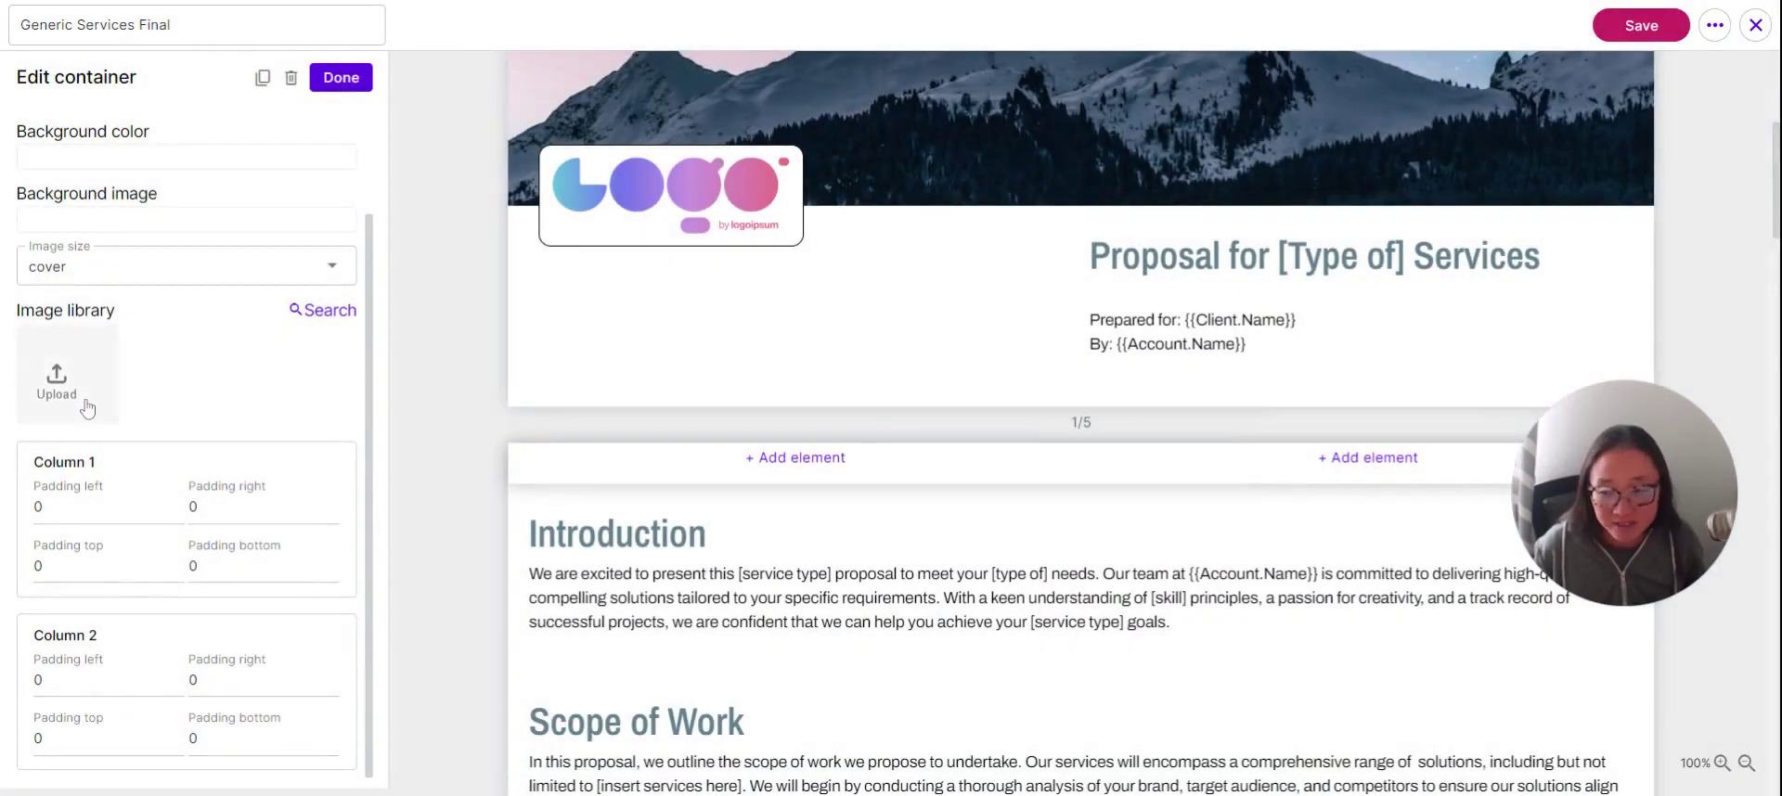
scroll(196, 469, "up", 3)
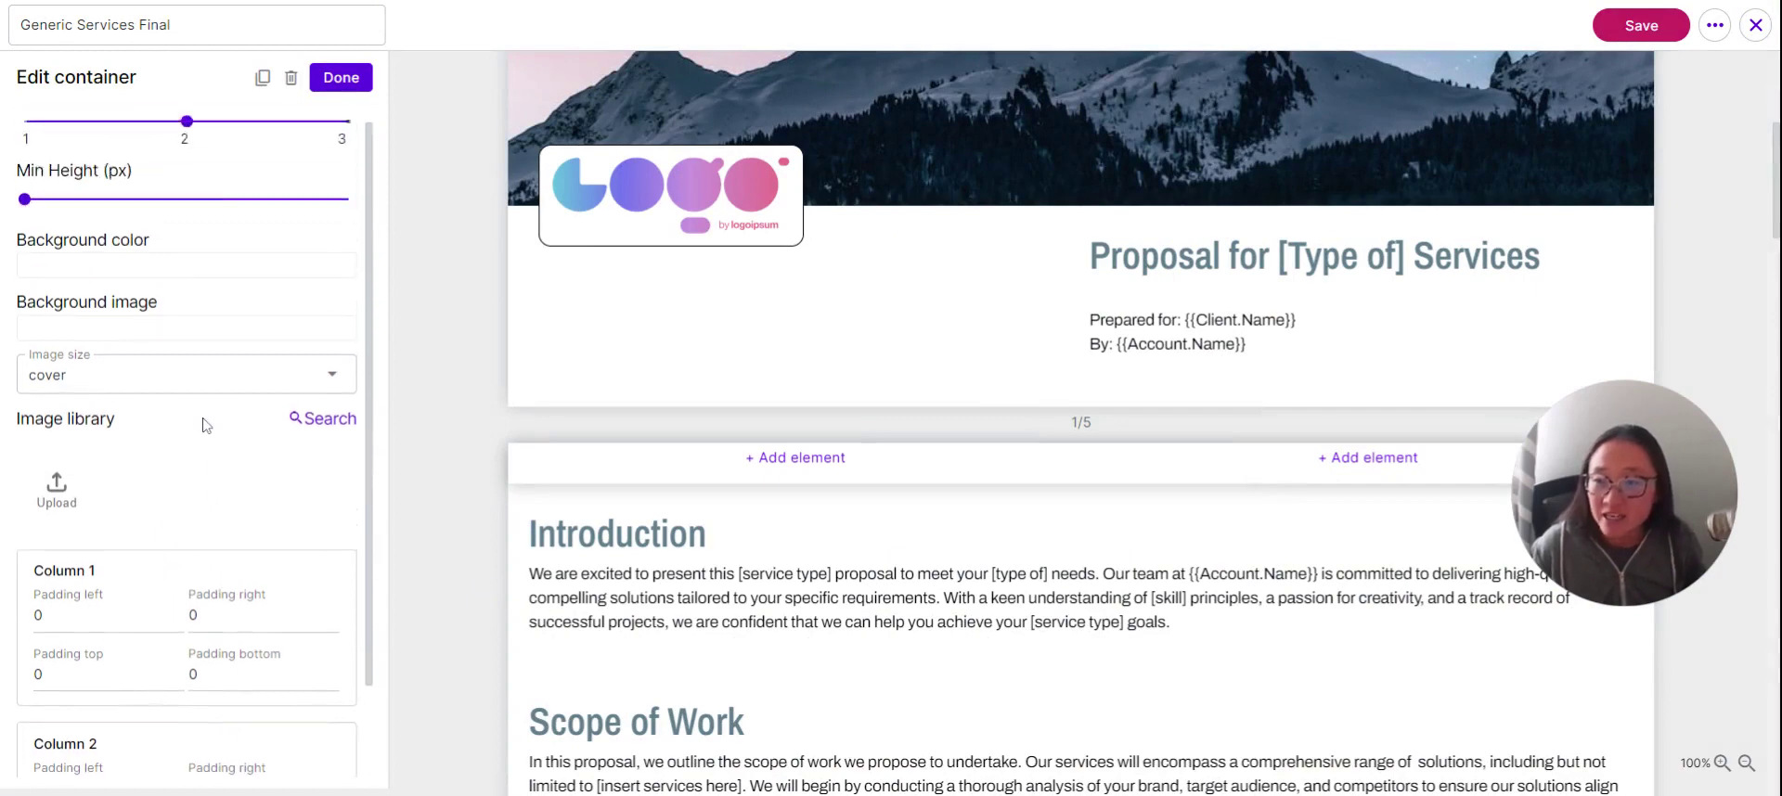
mouse_move(185, 144)
left_mouse_down()
mouse_move(376, 162)
mouse_move(7, 162)
mouse_move(172, 159)
left_mouse_up()
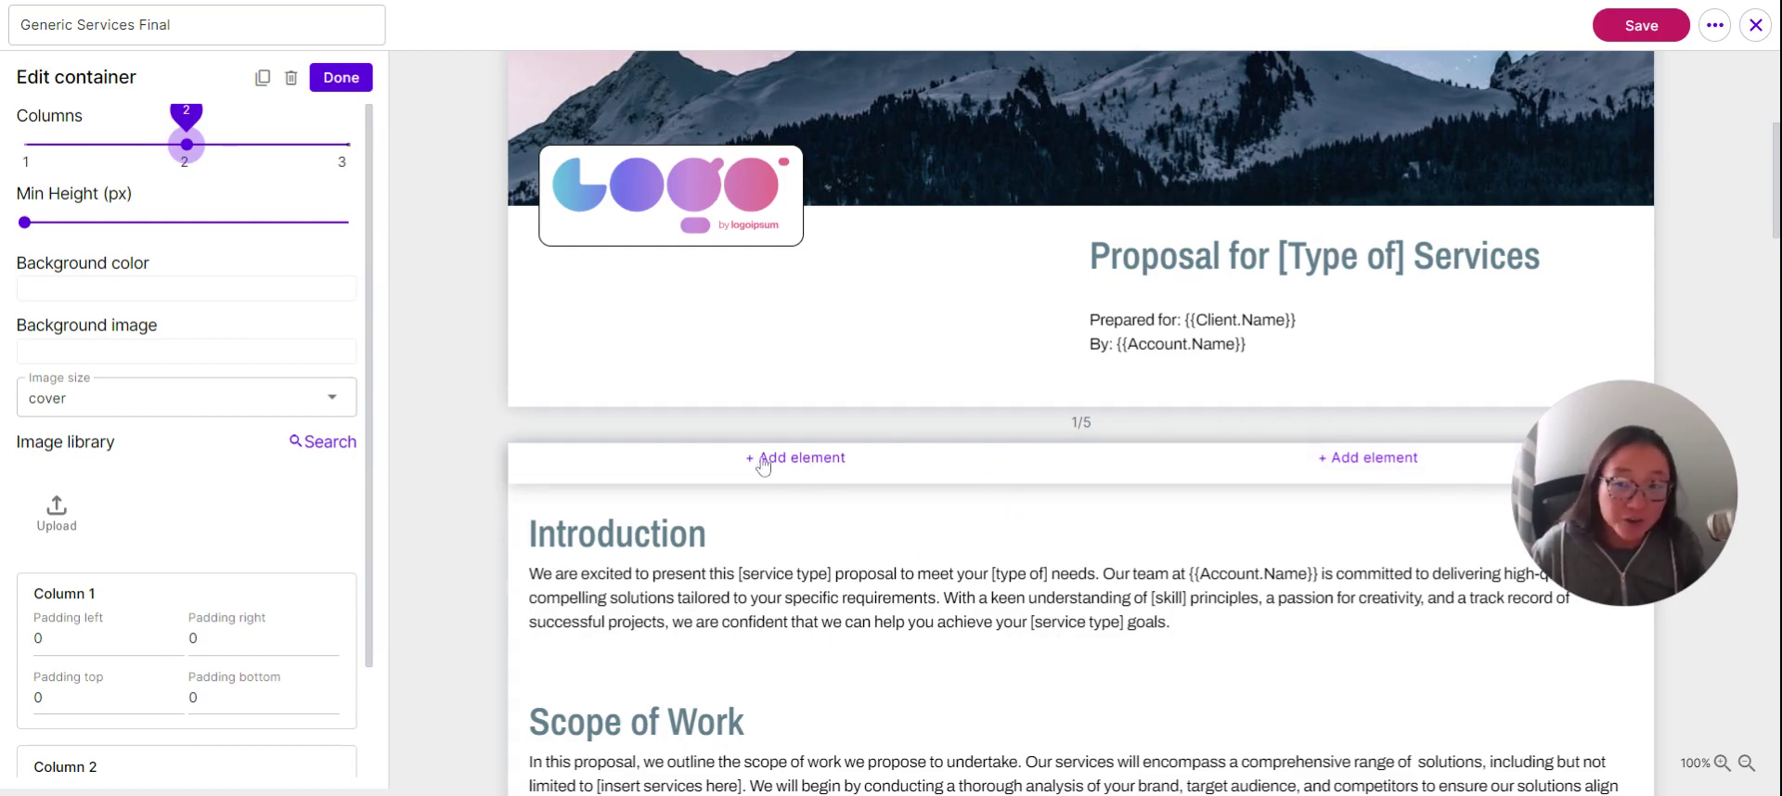
Look through the elements available for the container's first column and close the container's settings without adding one
left_click(808, 462)
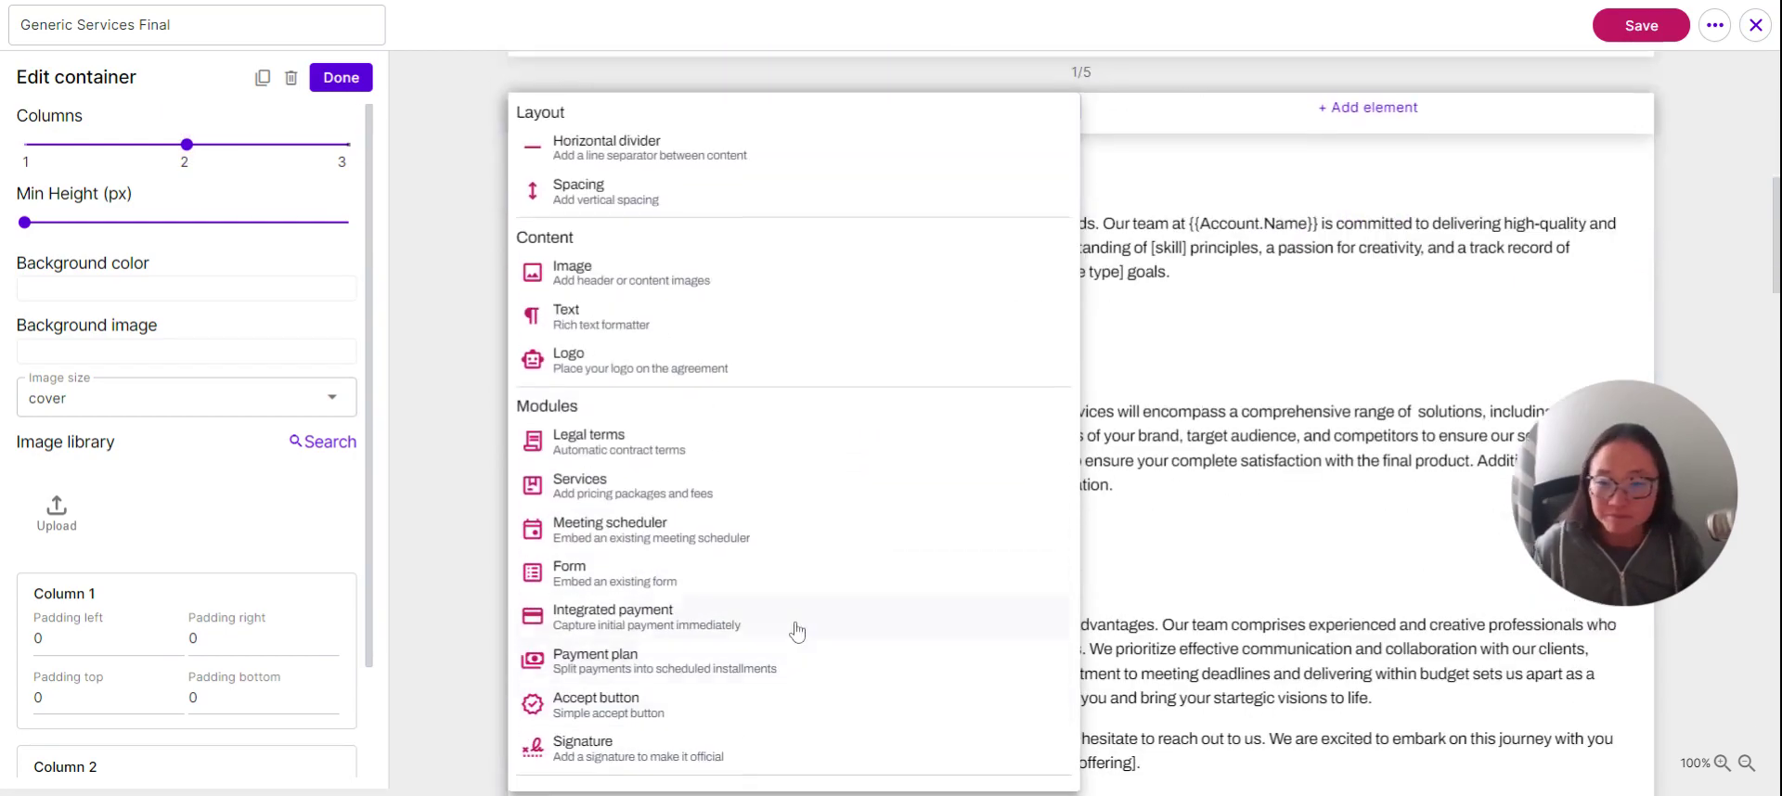
scroll(796, 629, "up", 7)
left_click(425, 370)
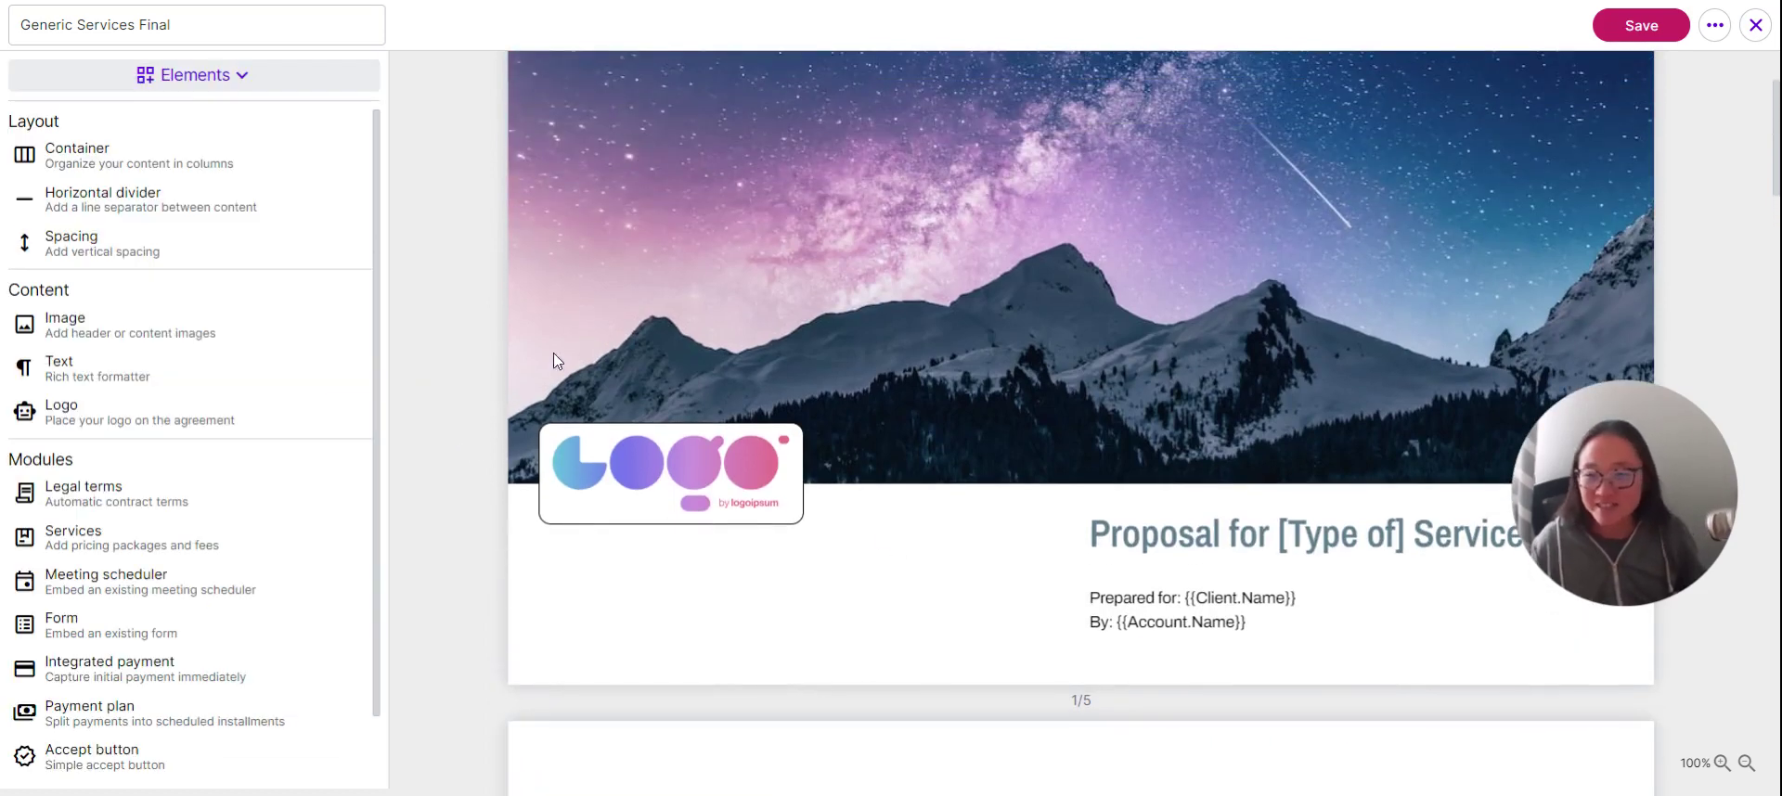
Delete the empty two-column container above the Introduction heading
left_click(1066, 747)
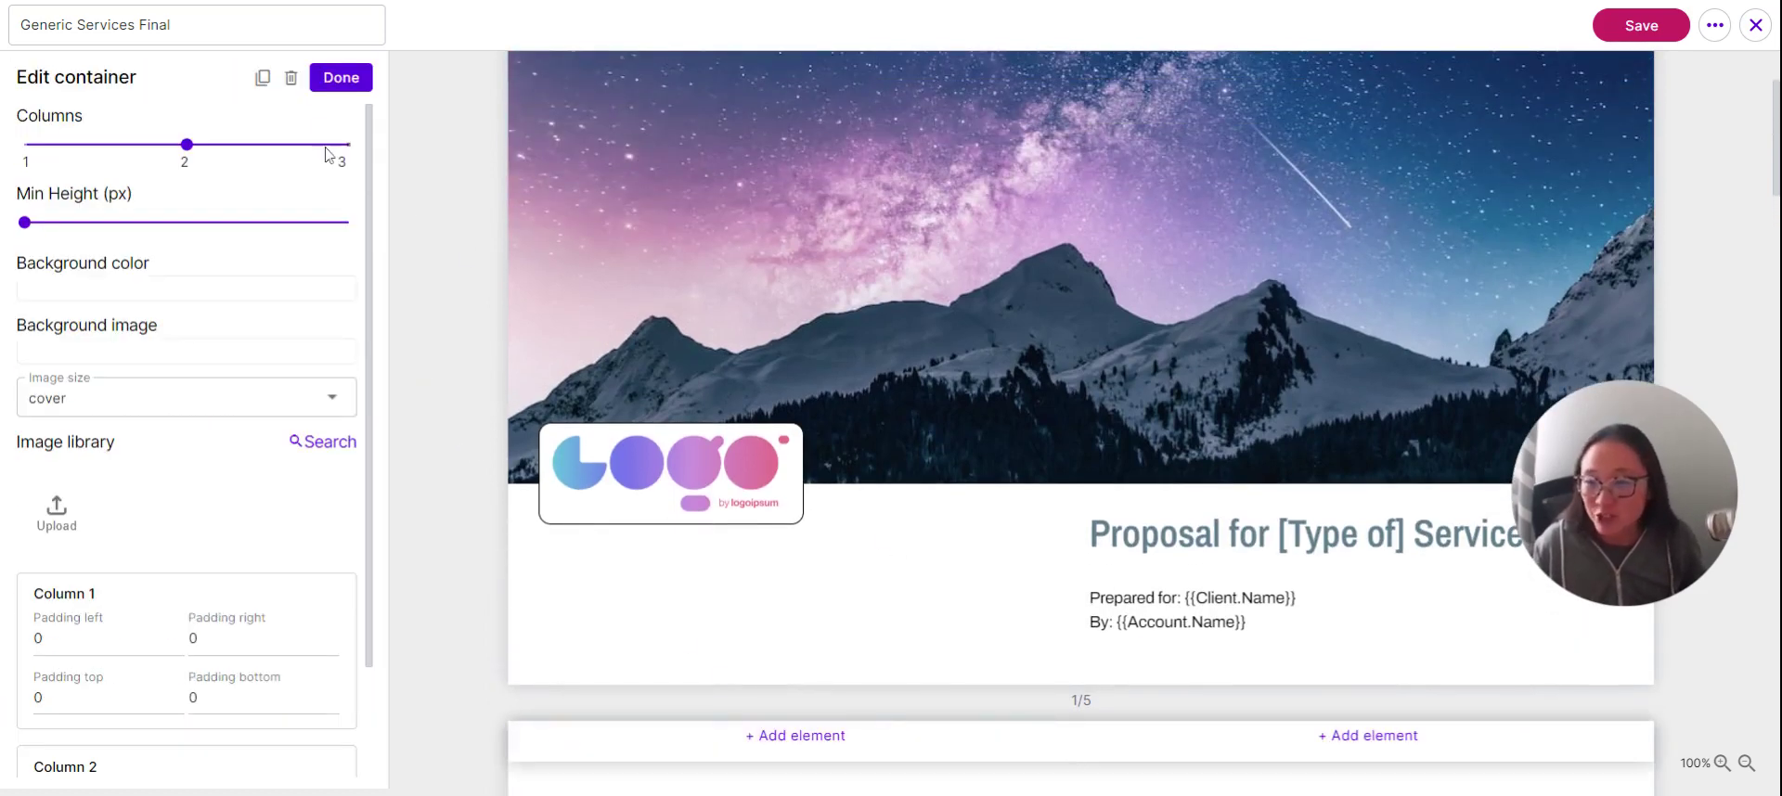
left_click(291, 78)
left_click(944, 462)
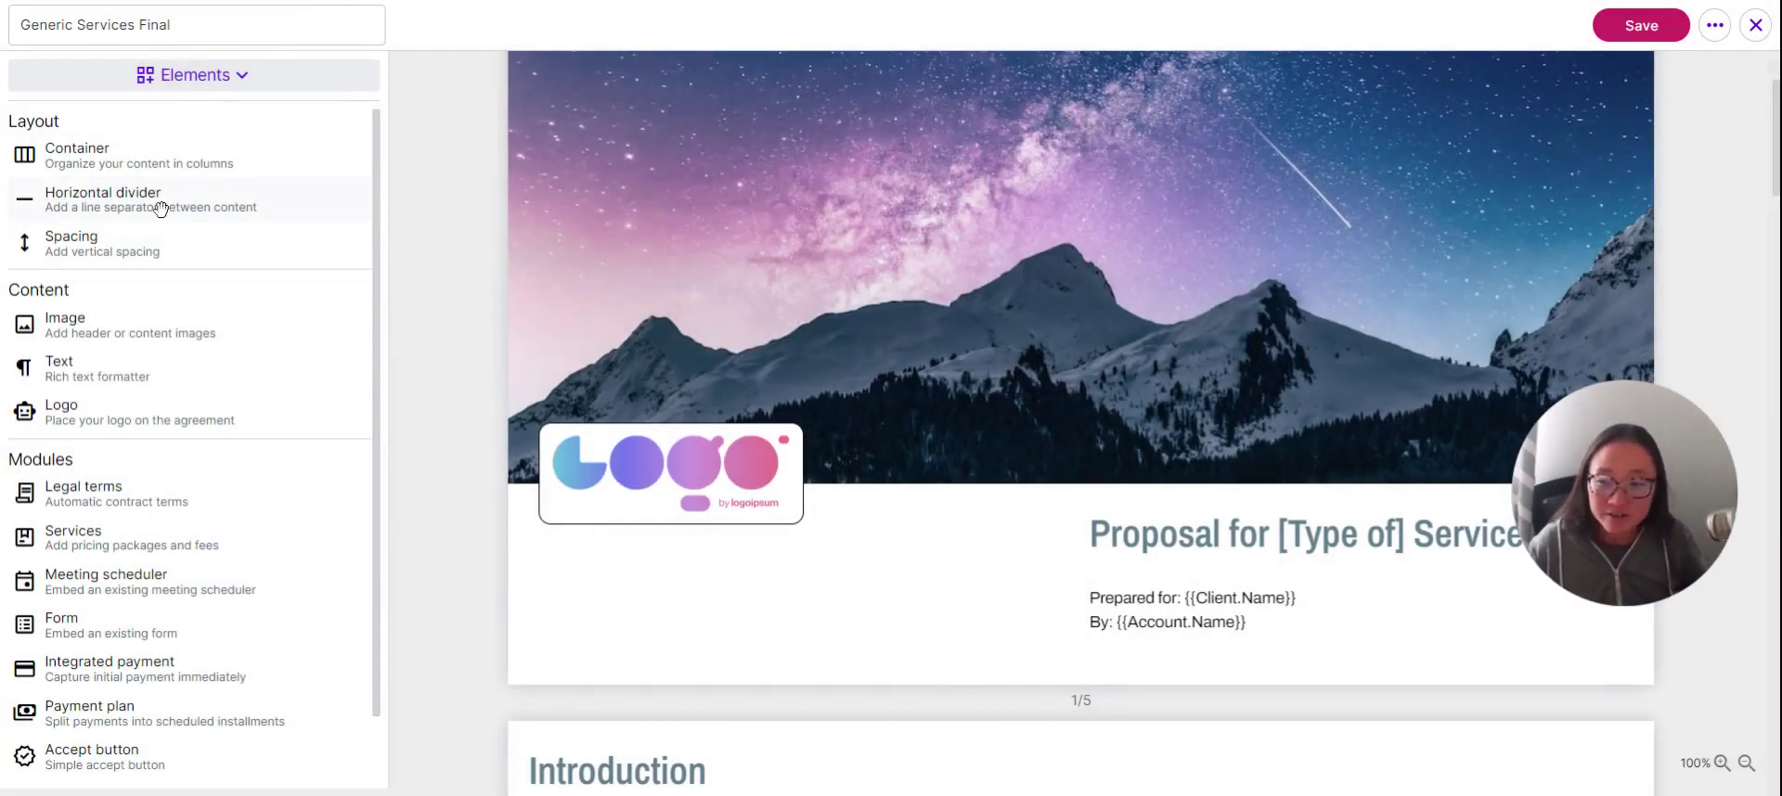
Look over the cover page and available elements, and check the Introduction text block's padding settings before closing them
scroll(960, 647, "down", 4)
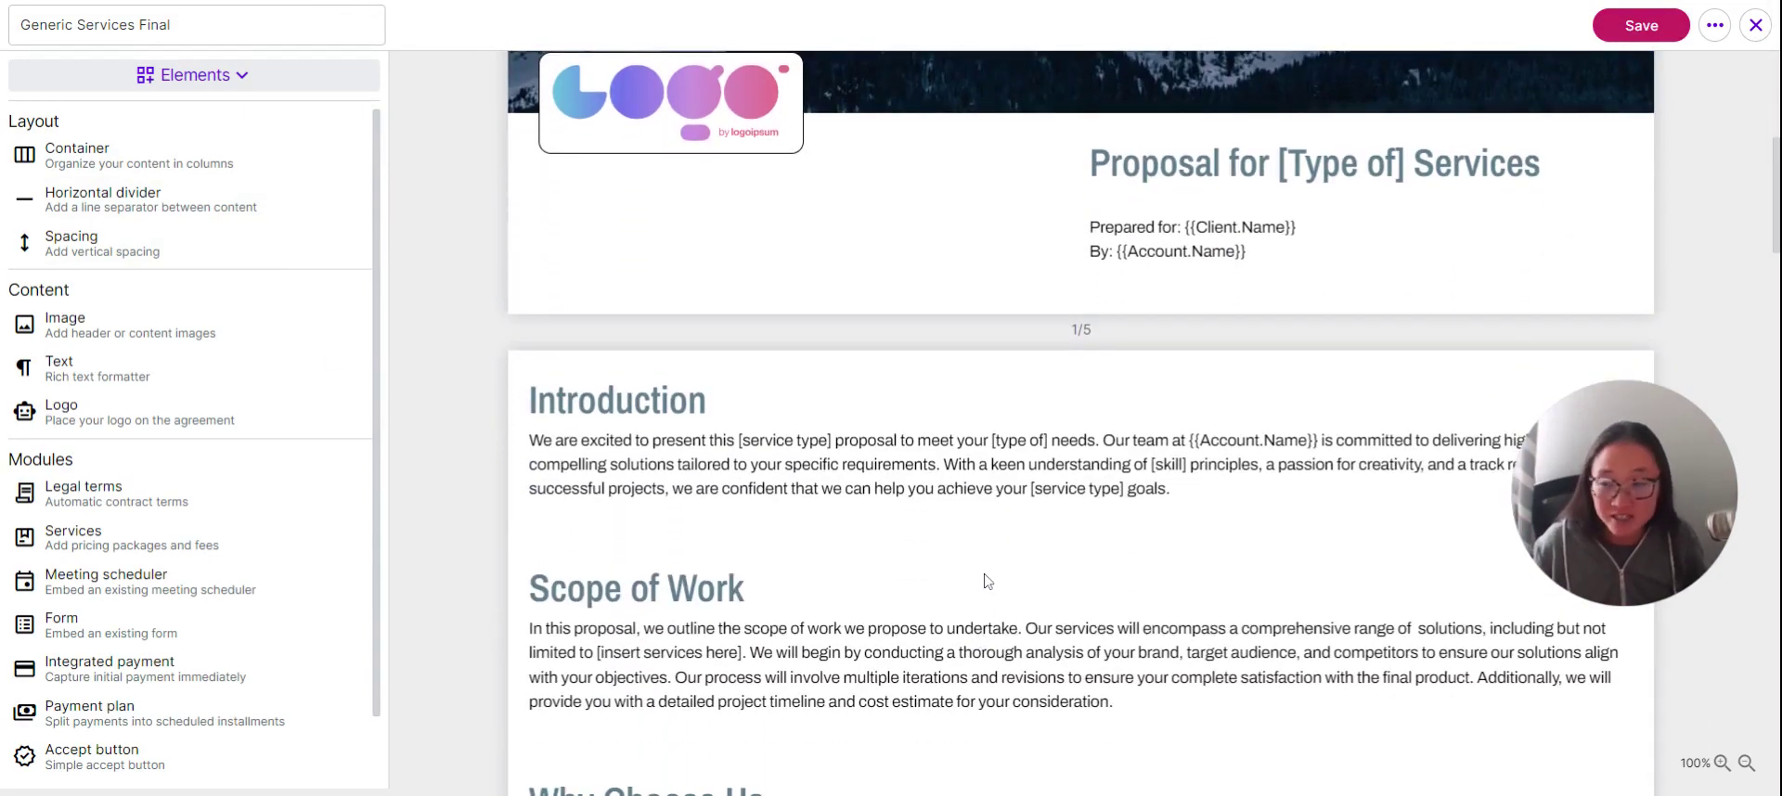
scroll(836, 548, "up", 5)
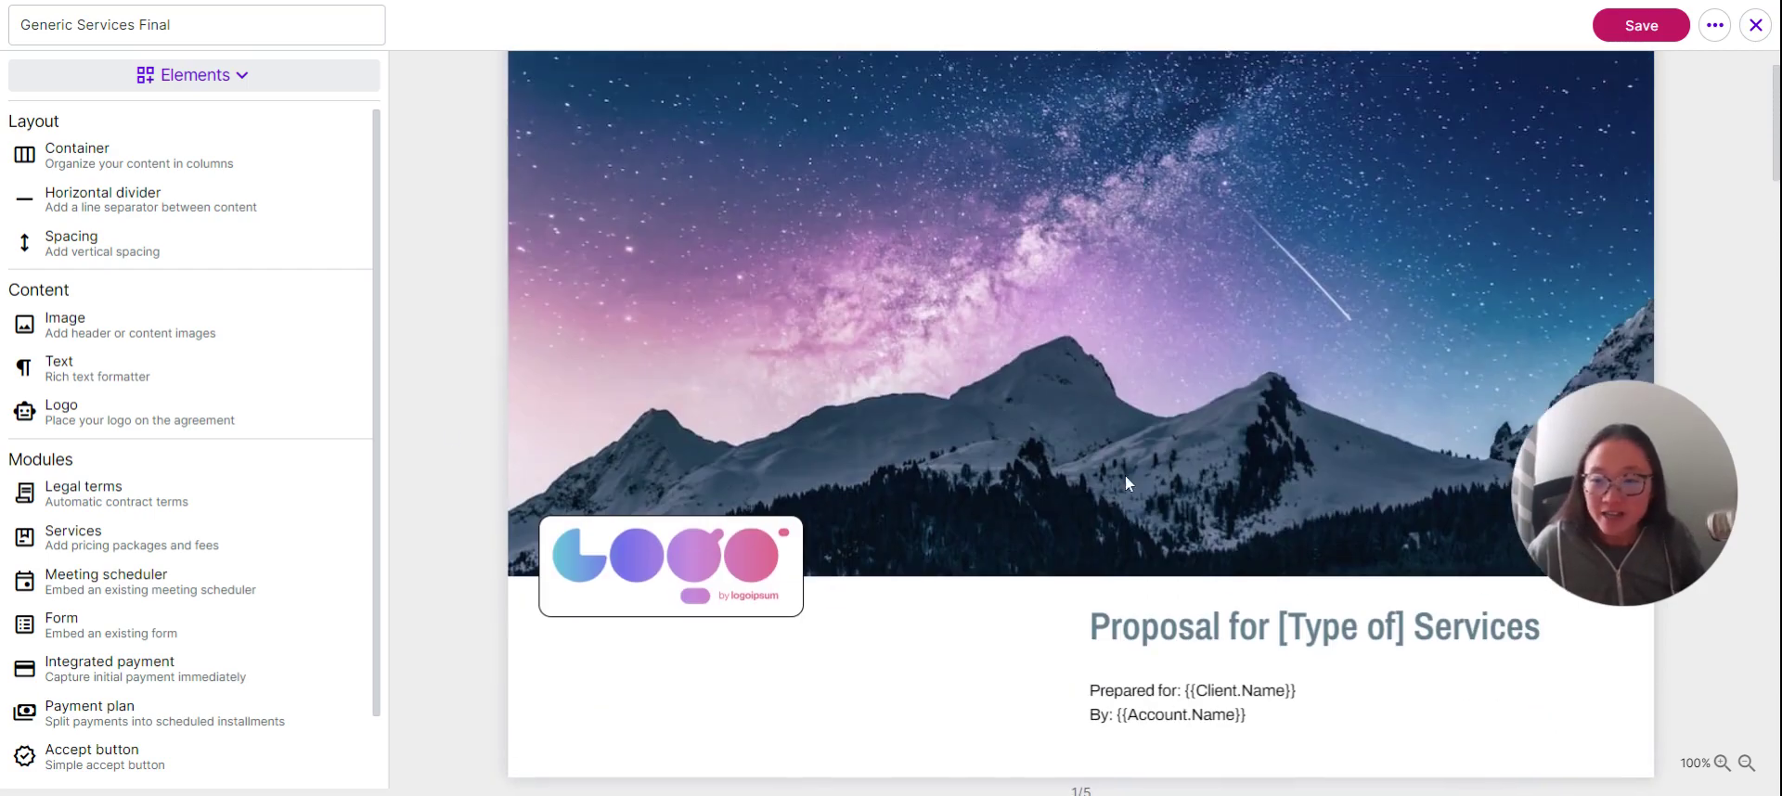
scroll(239, 410, "down", 1)
scroll(1083, 682, "down", 1)
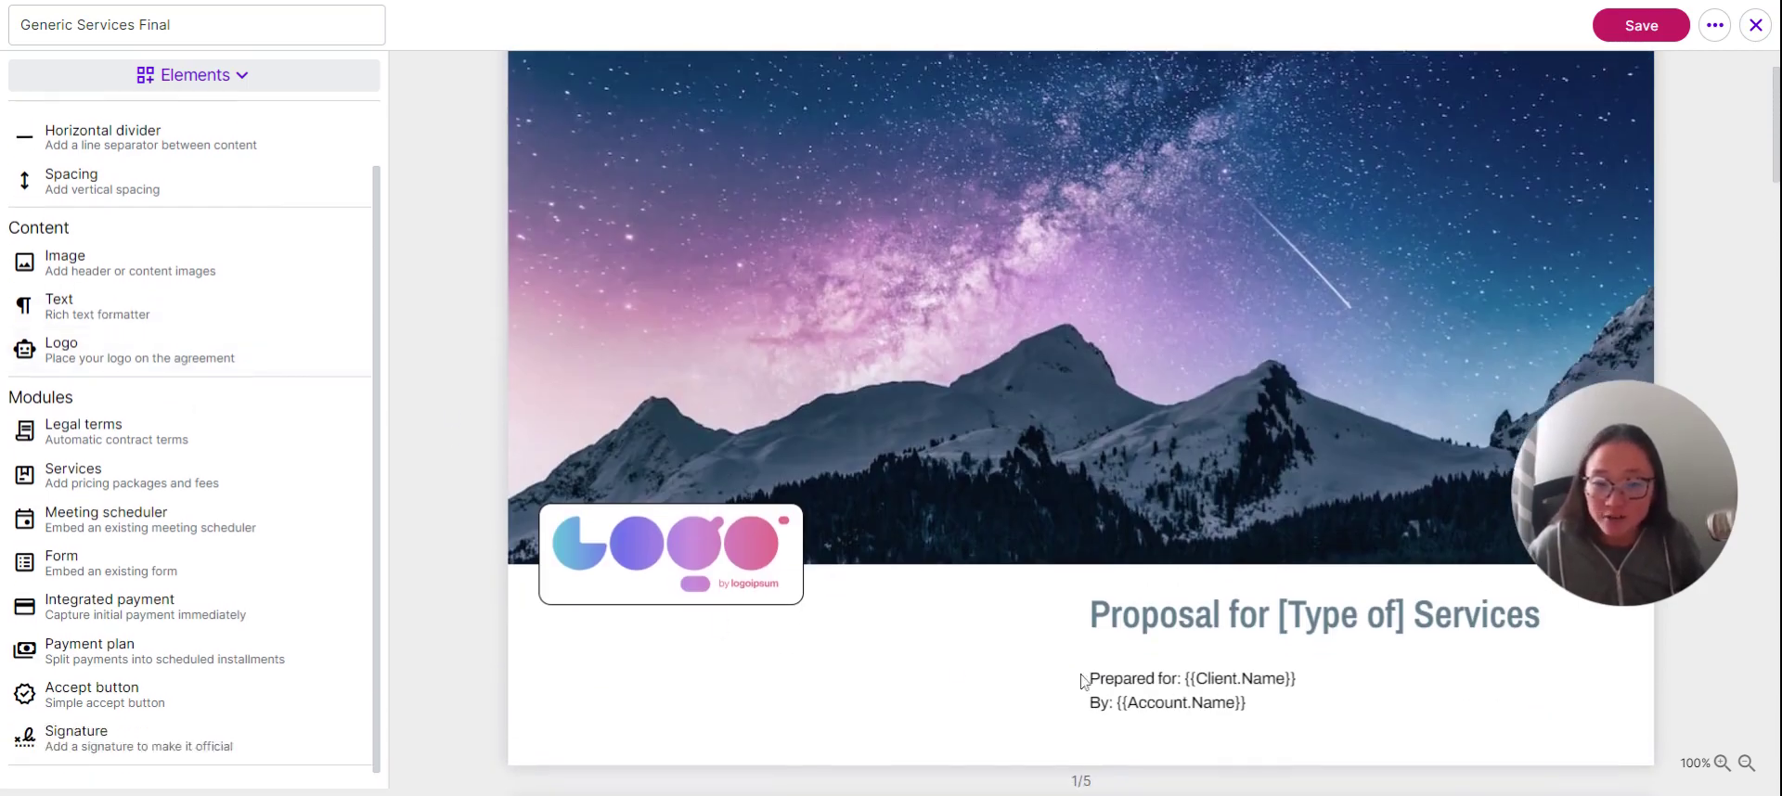
scroll(1083, 682, "down", 8)
left_click(804, 406)
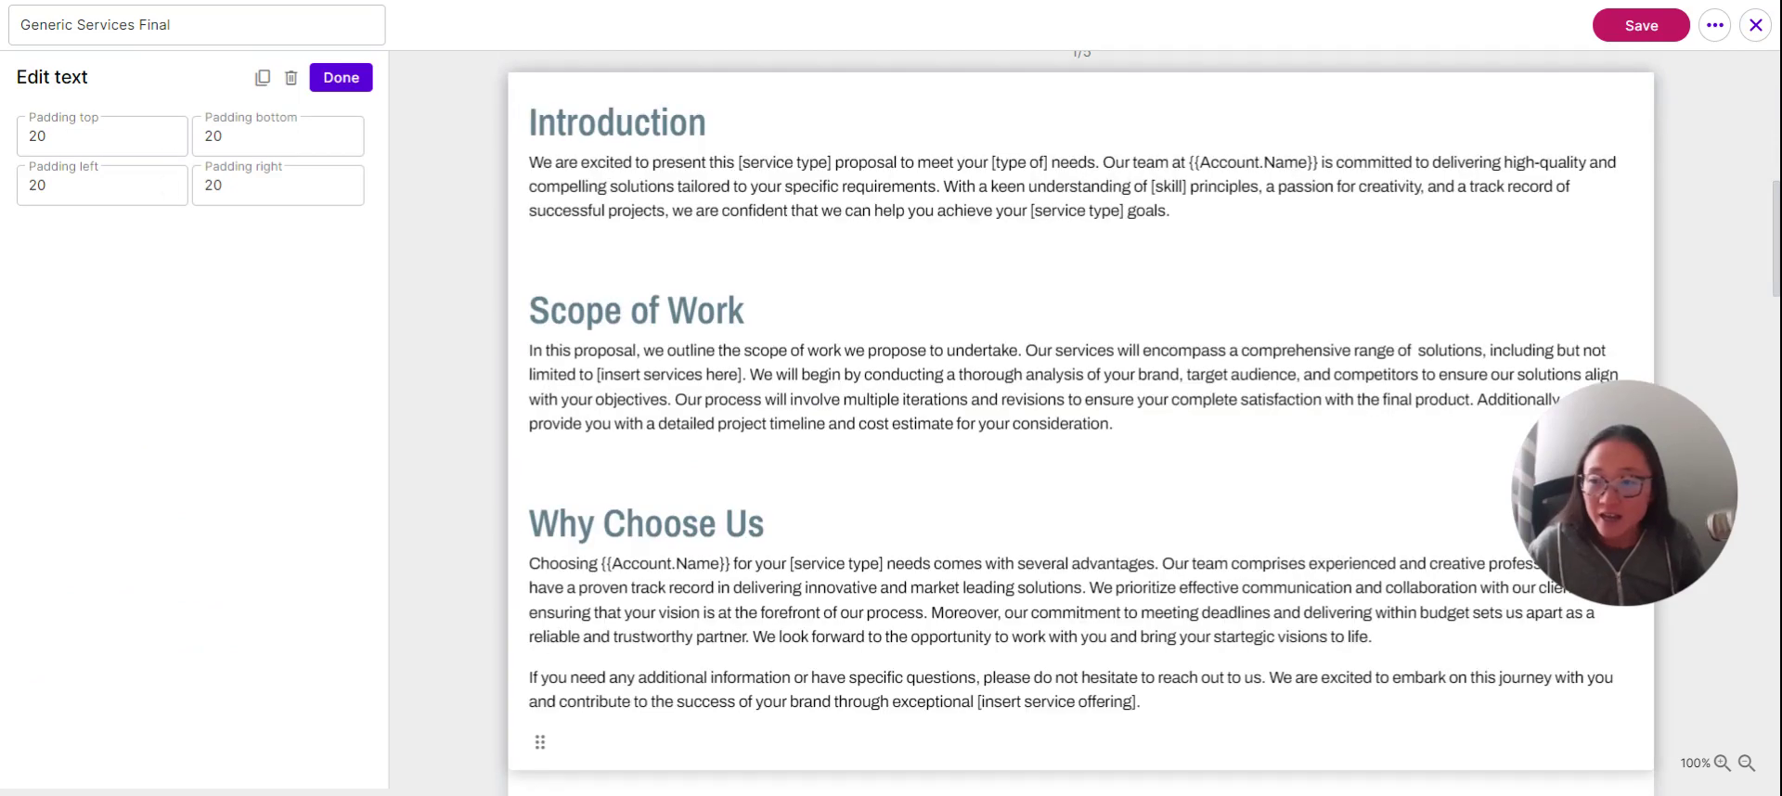
left_click(336, 76)
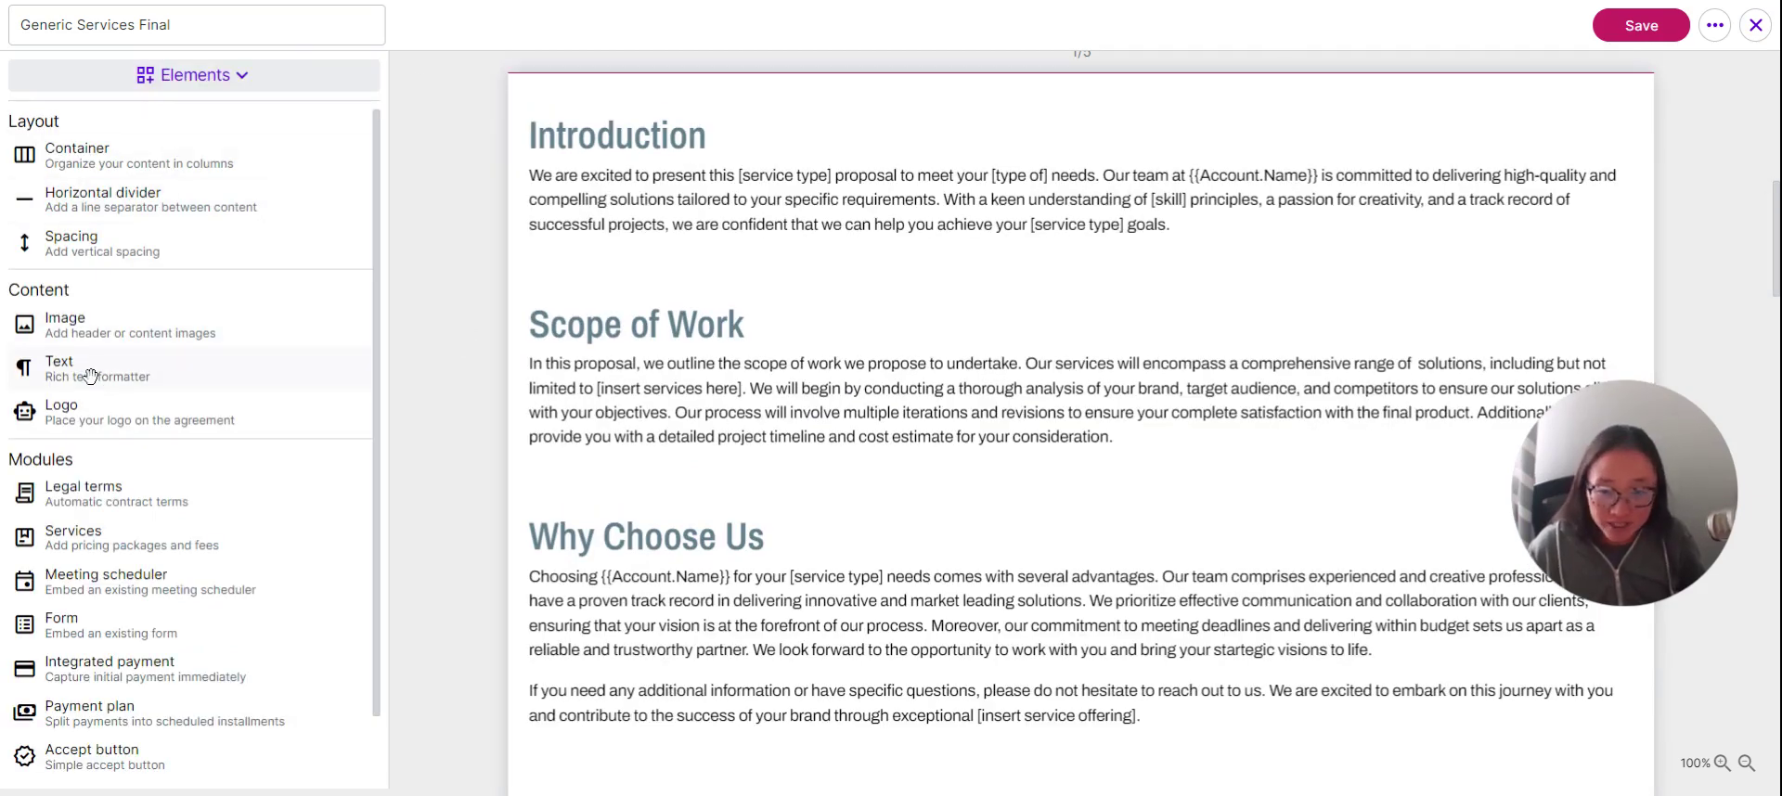
Open the Introduction text block for editing, examine the agreement, account, client and pricing tokens offered, and close it without inserting one
left_click_drag(90, 375, 1121, 285)
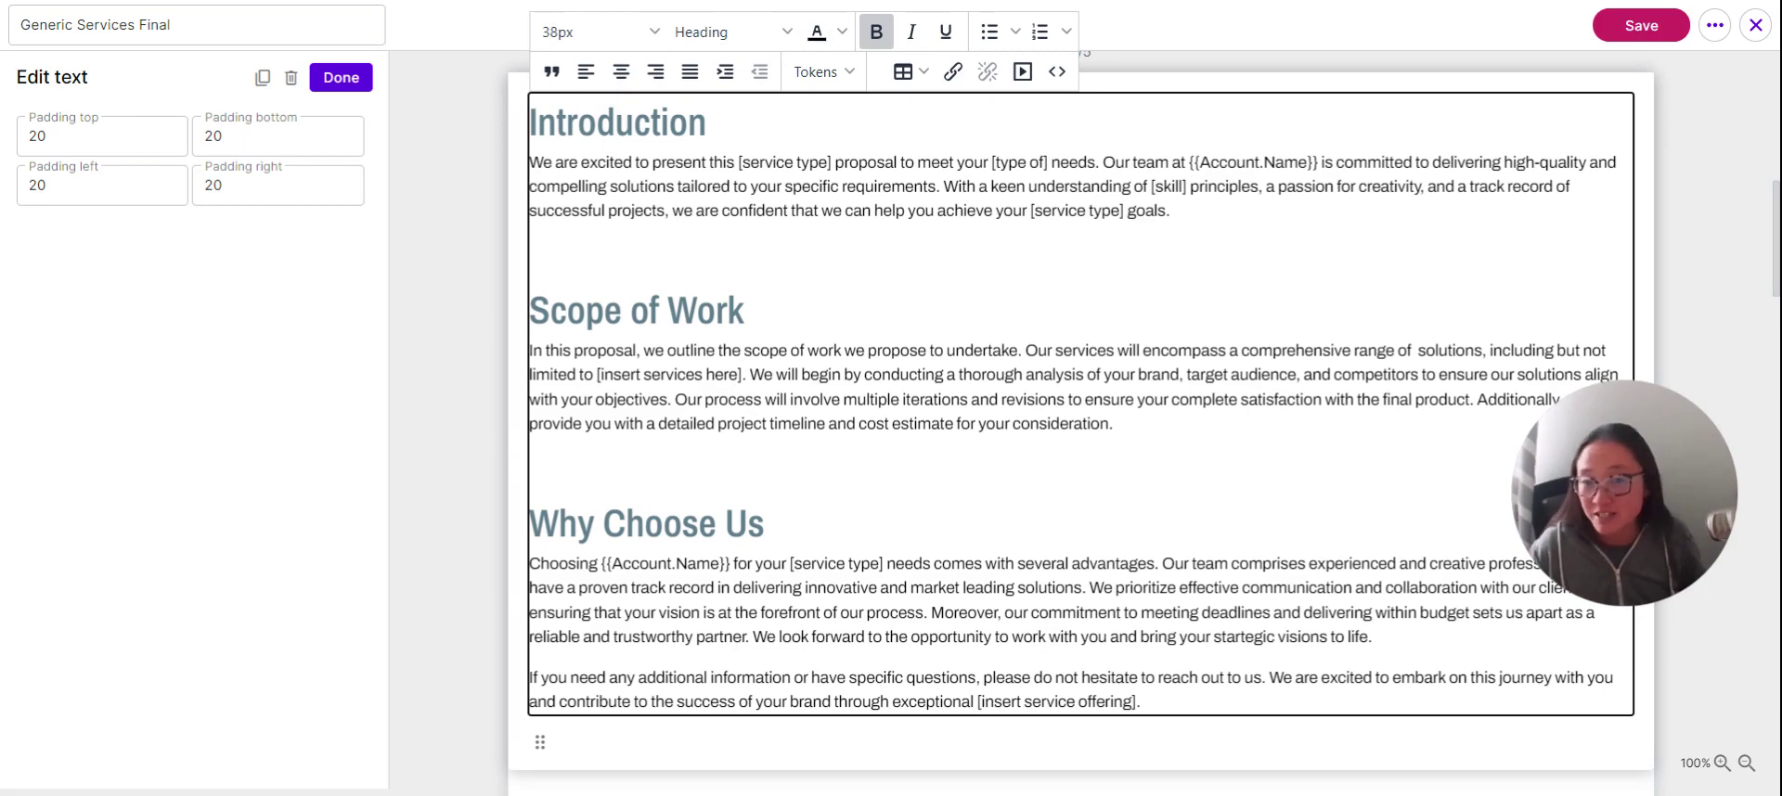
key("Down")
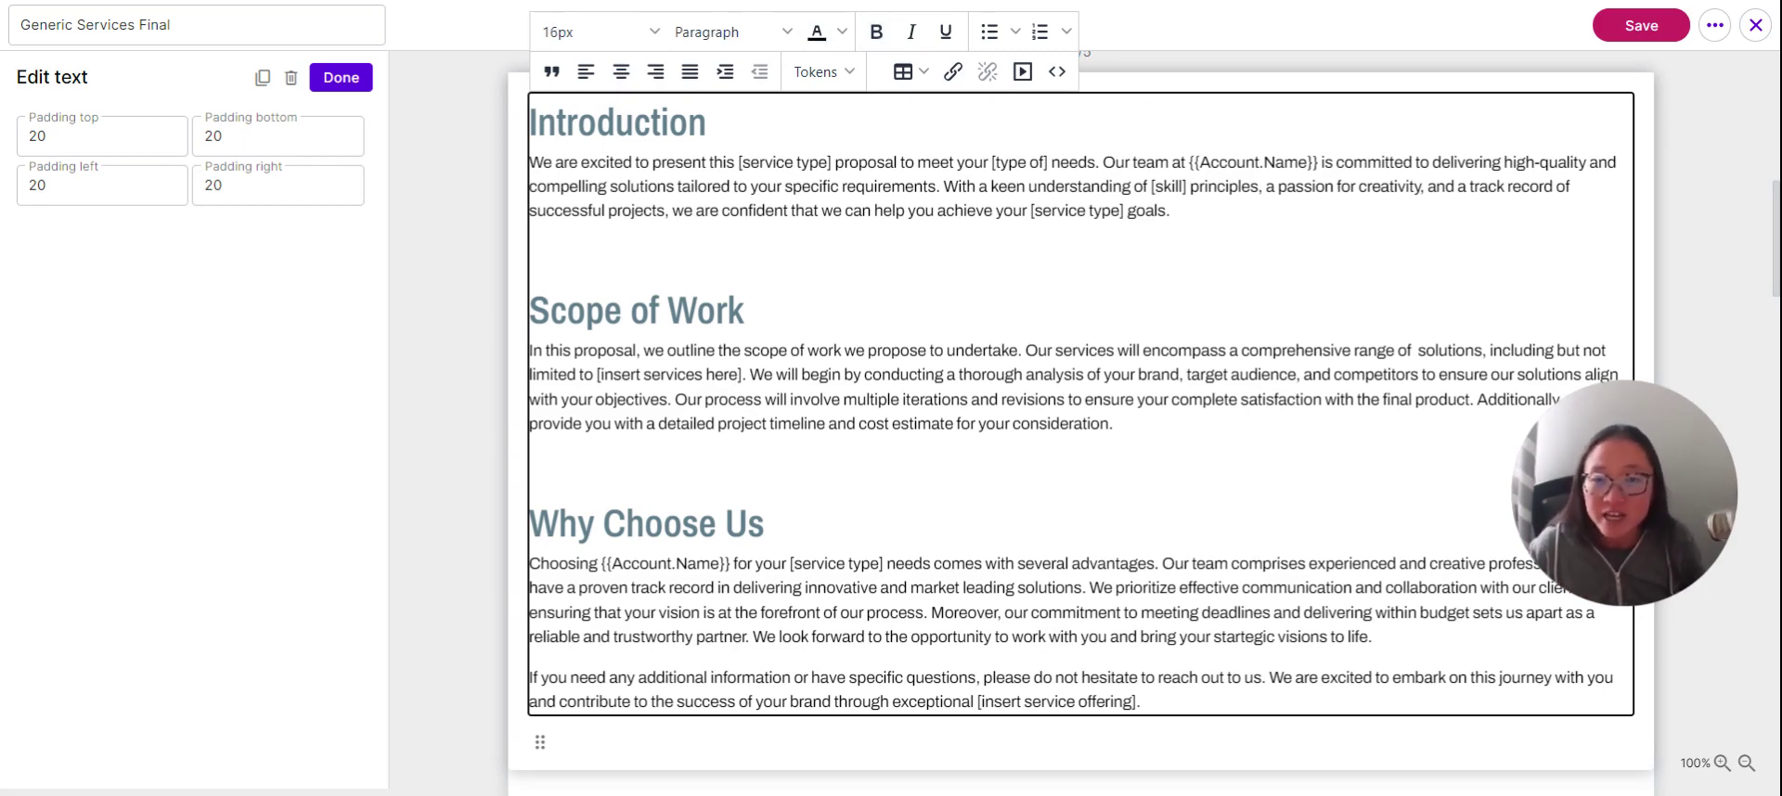
left_click(843, 74)
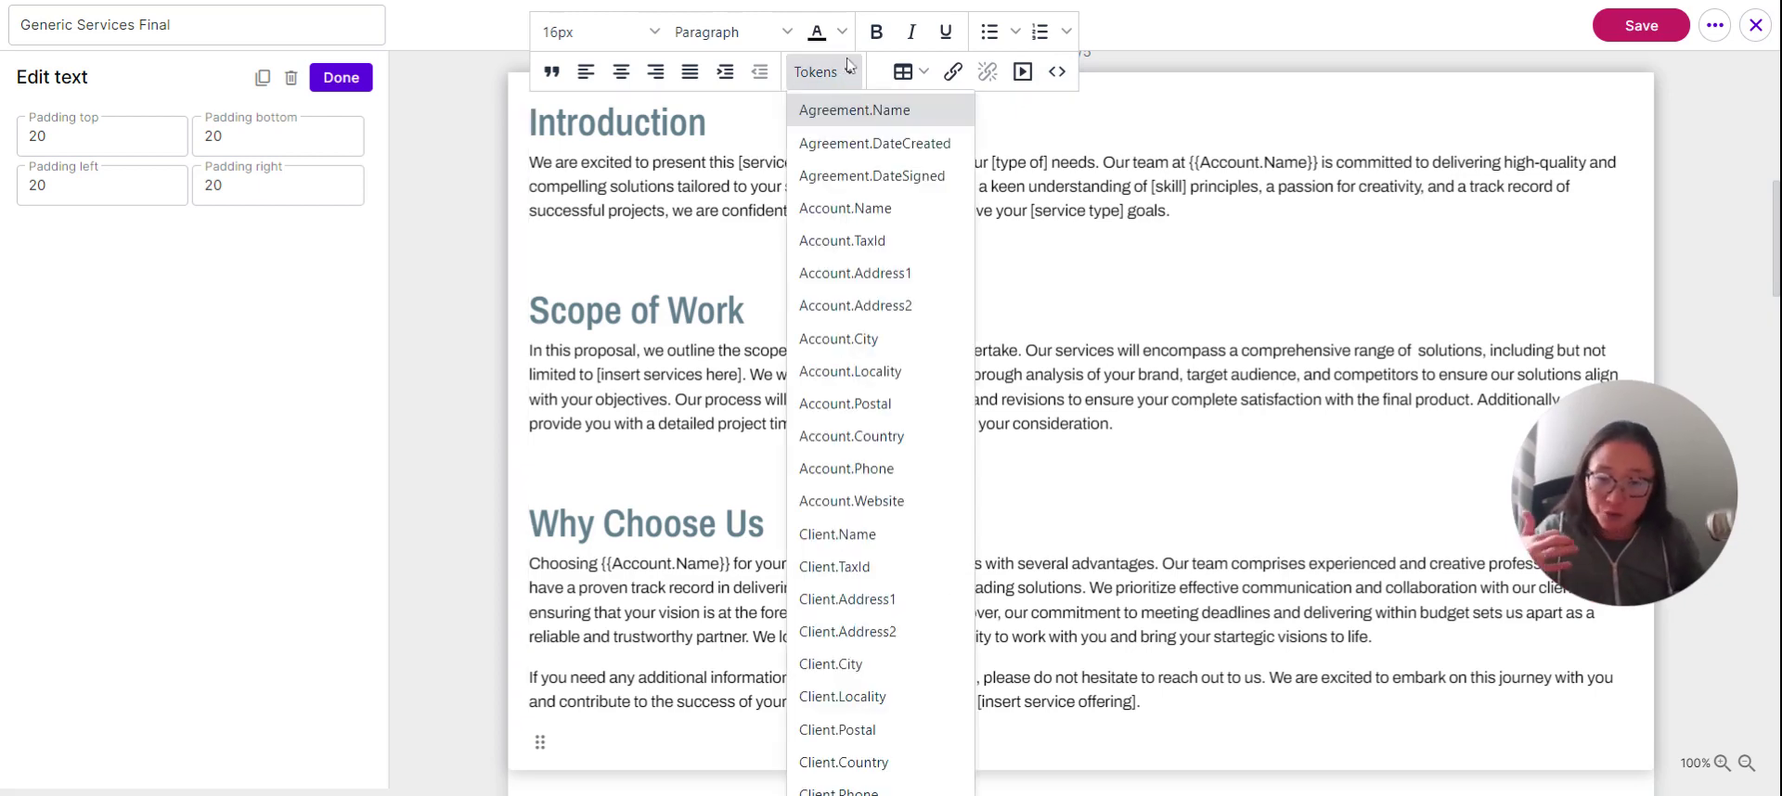
scroll(850, 388, "down", 1)
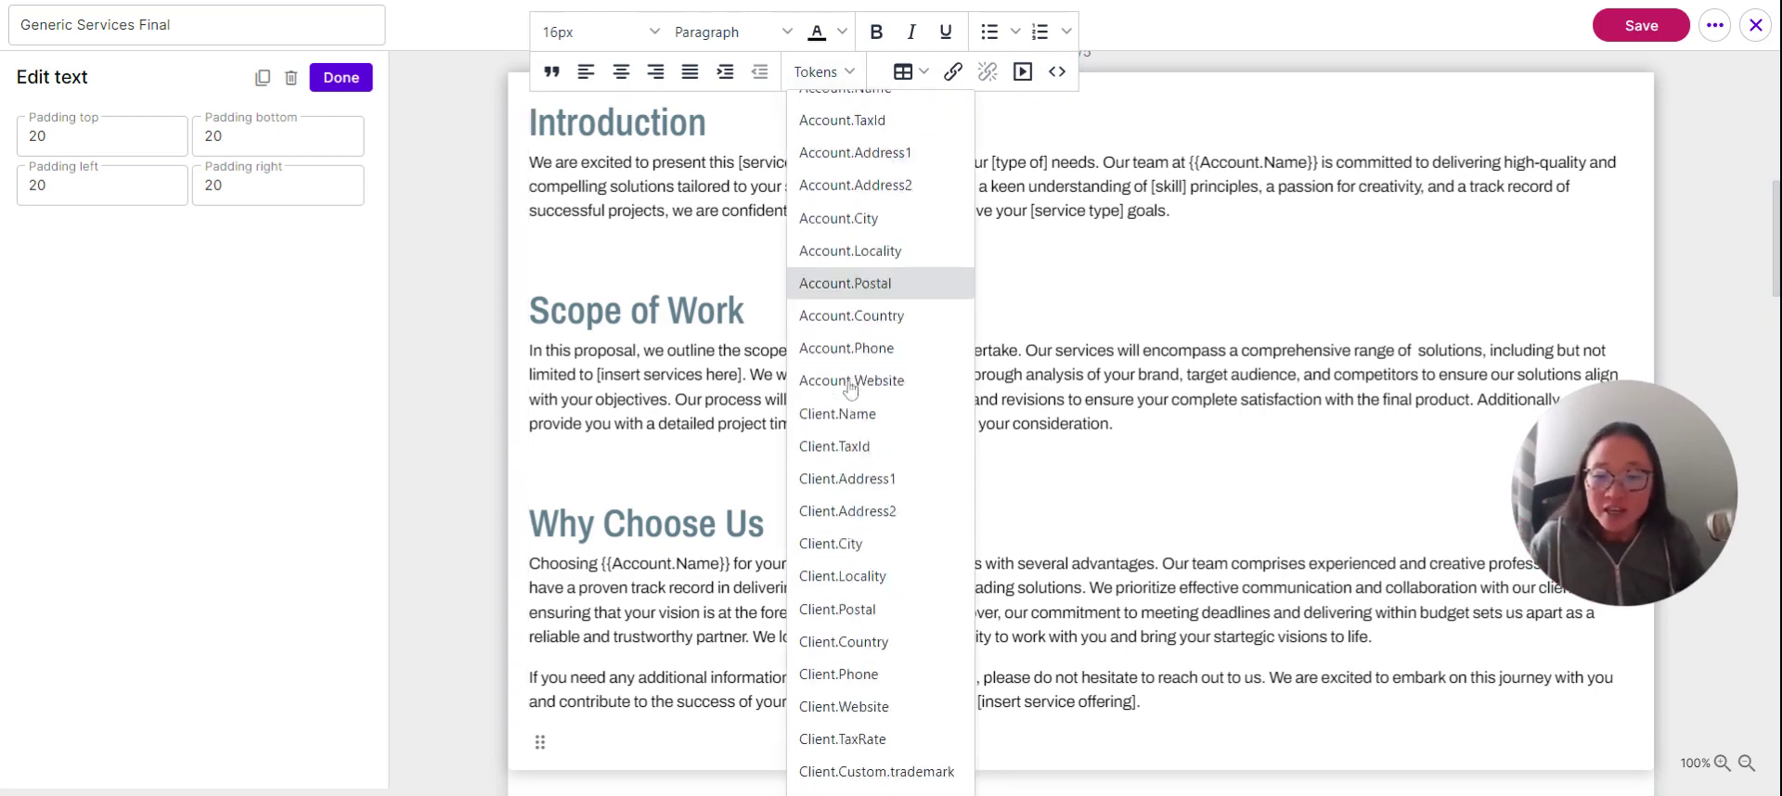
scroll(850, 388, "down", 3)
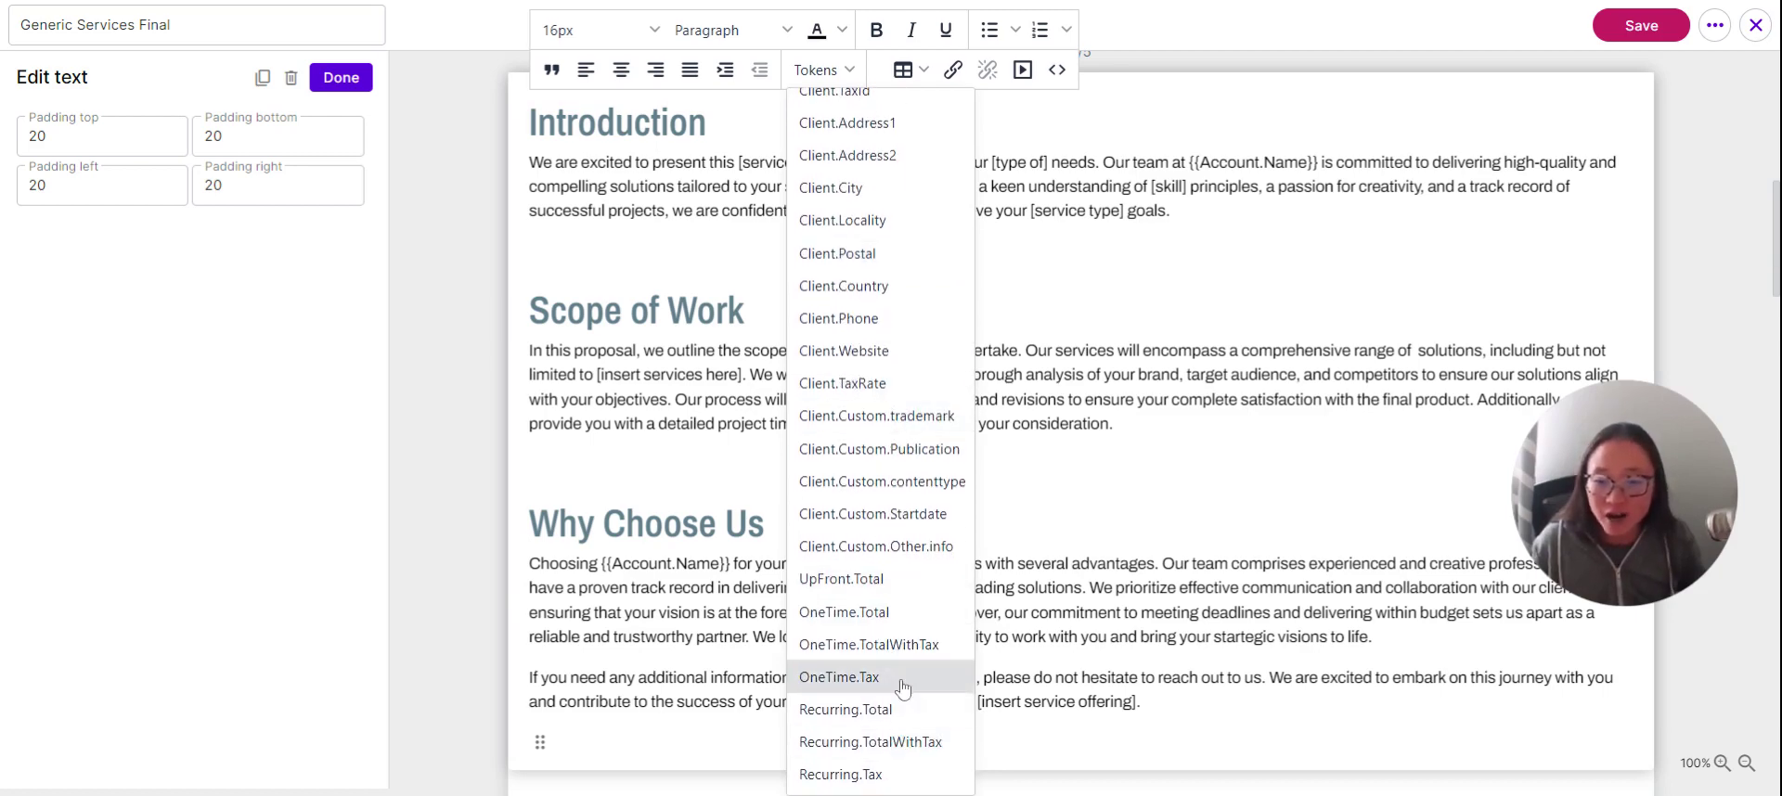
scroll(902, 561, "up", 4)
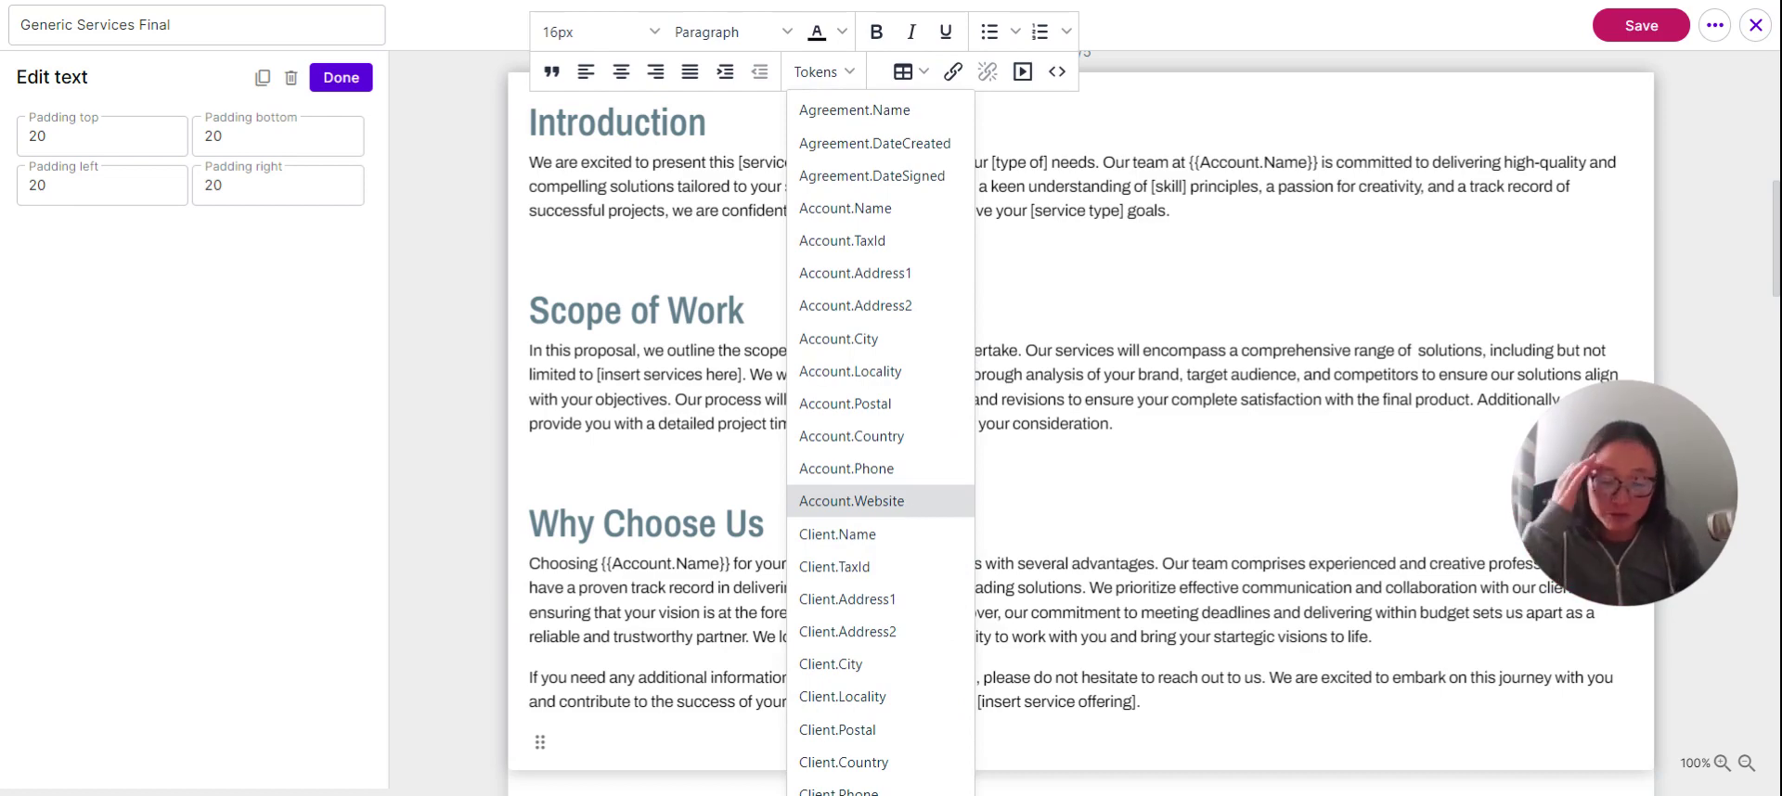
key("Up")
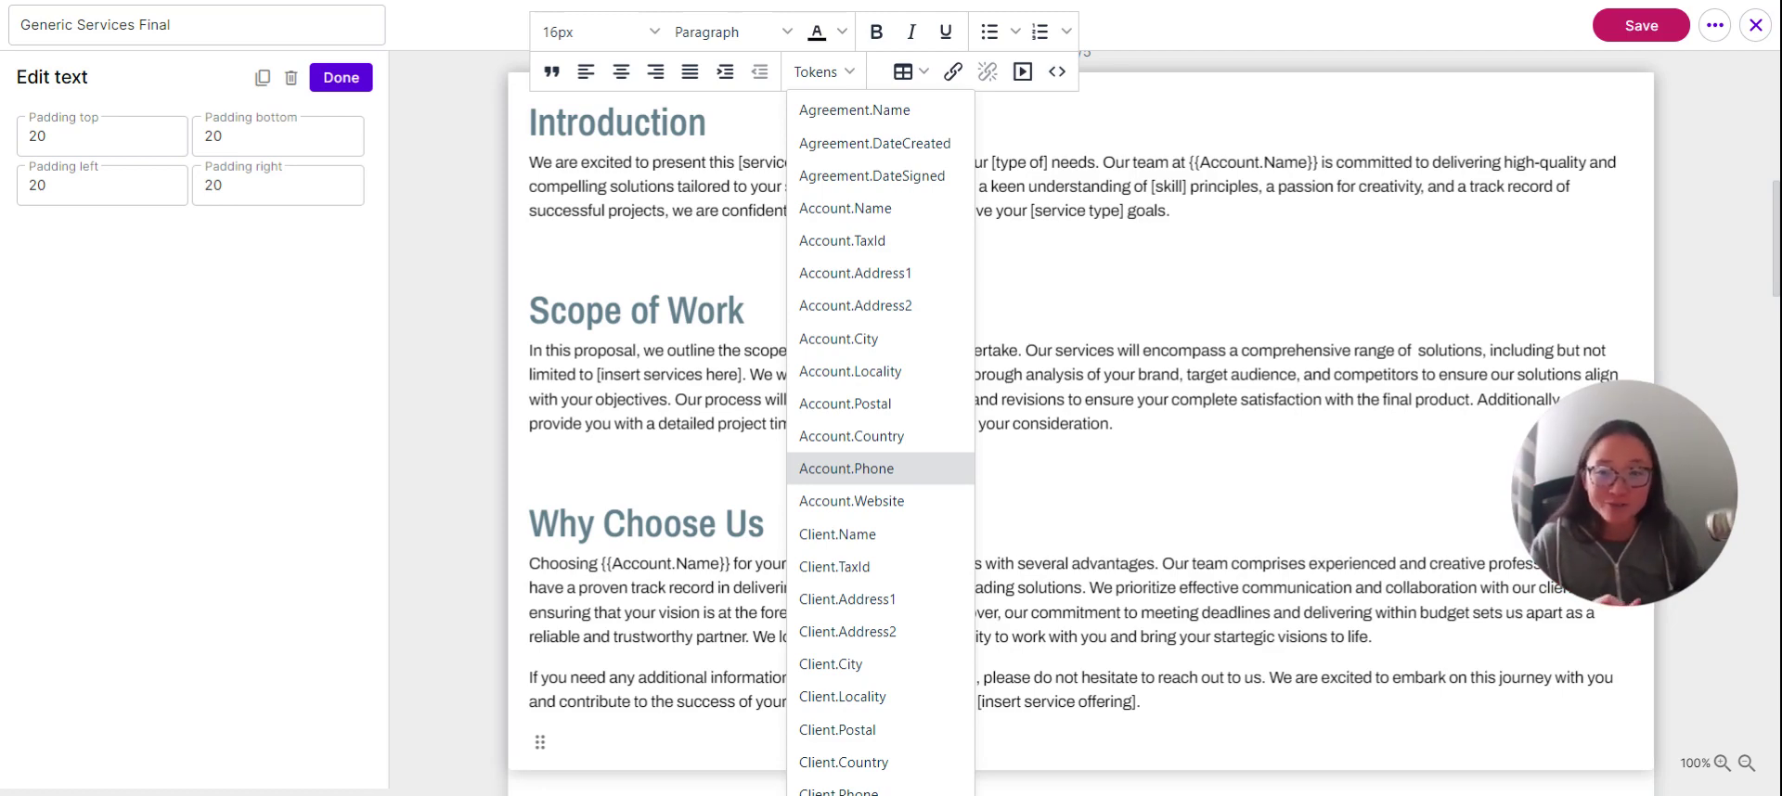
left_click(1262, 186)
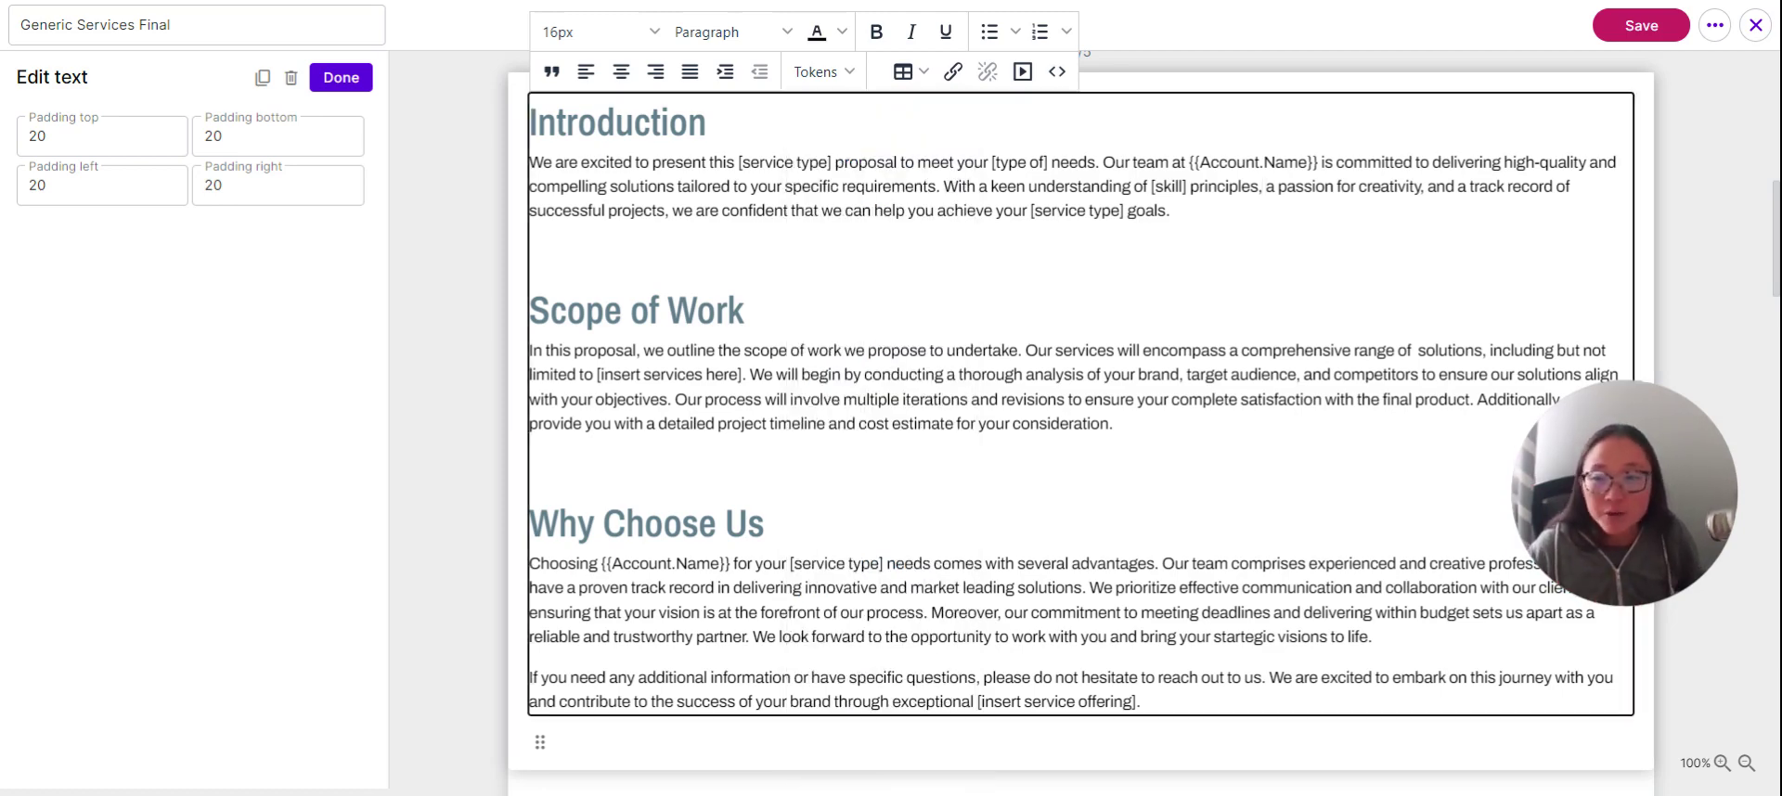
left_click(341, 77)
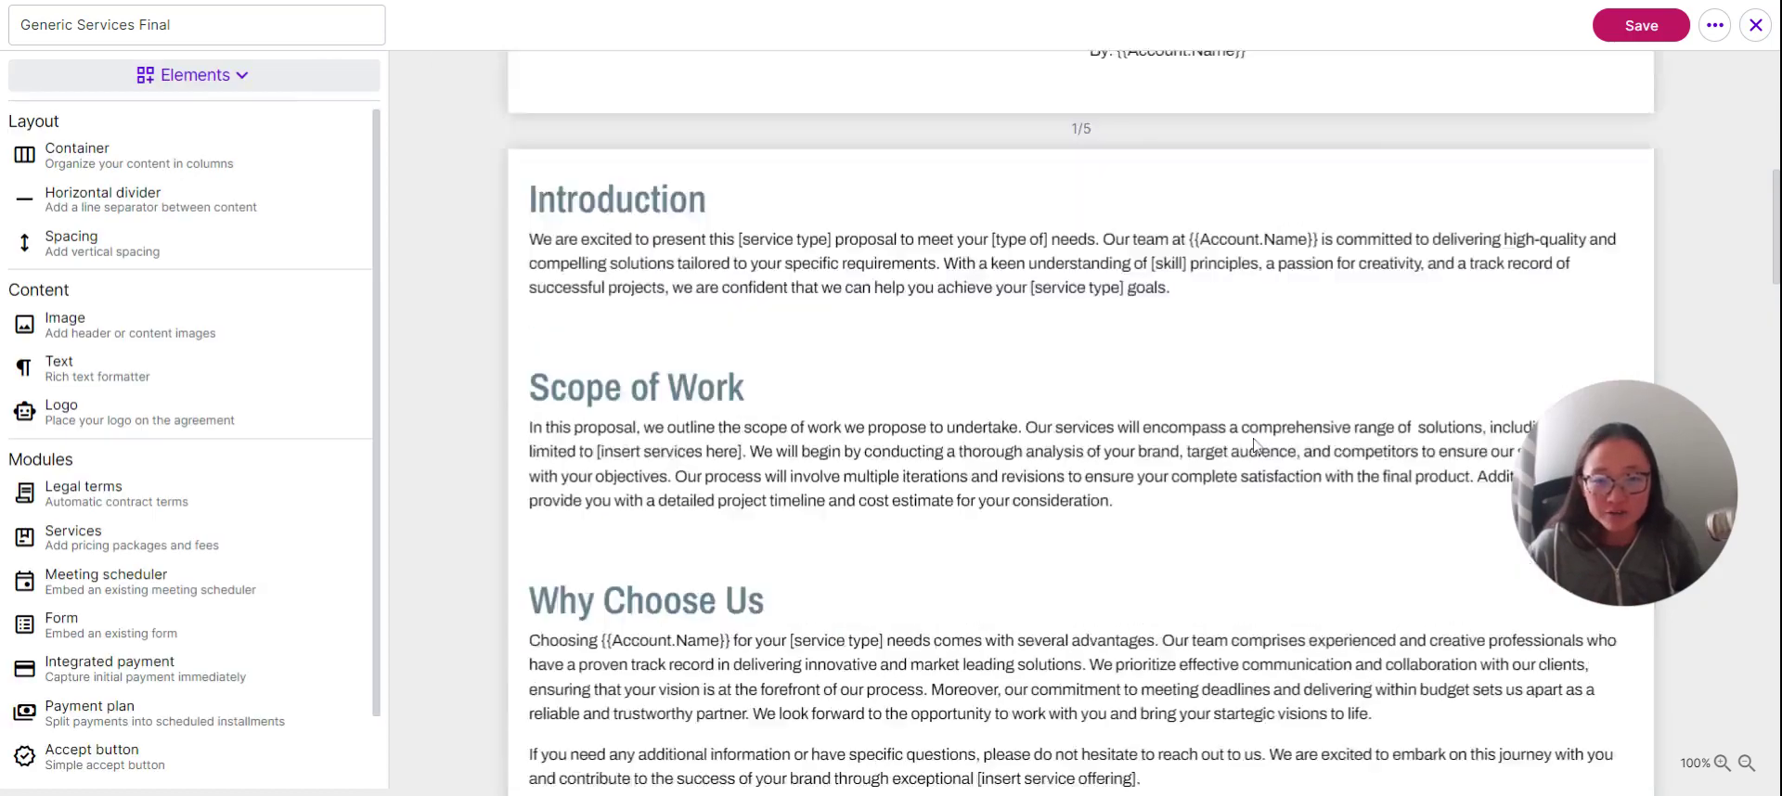
Open the cover page's proposal text and highlight the {{Client.Name}} token and the {{Account.Name}} token in turn
scroll(1255, 445, "up", 8)
scroll(1239, 420, "down", 4)
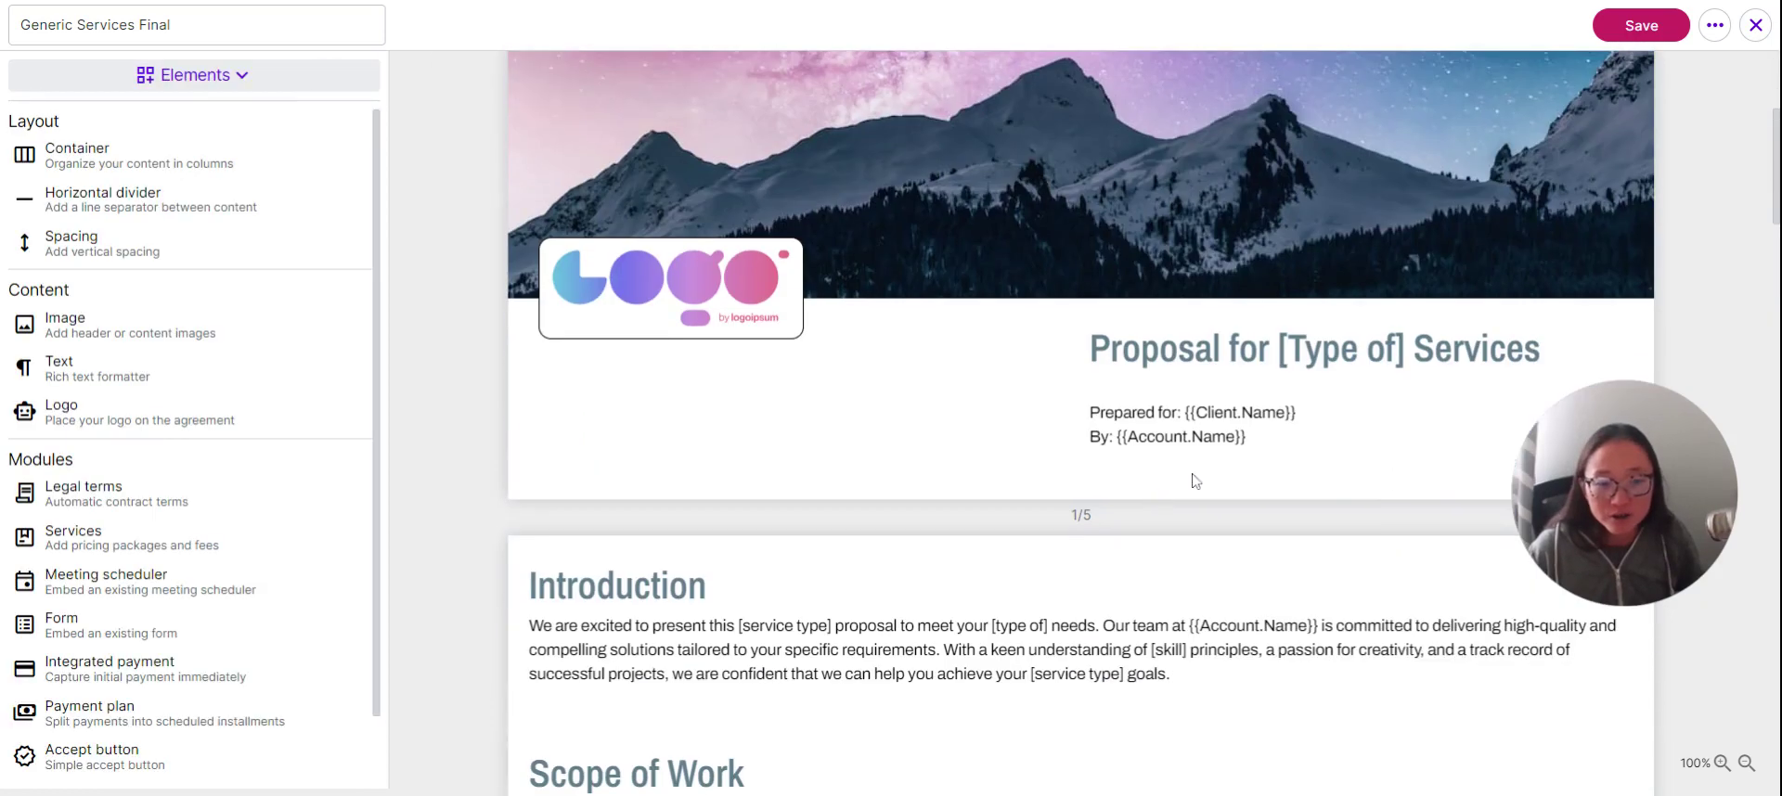
left_click(1239, 420)
left_click(1293, 425)
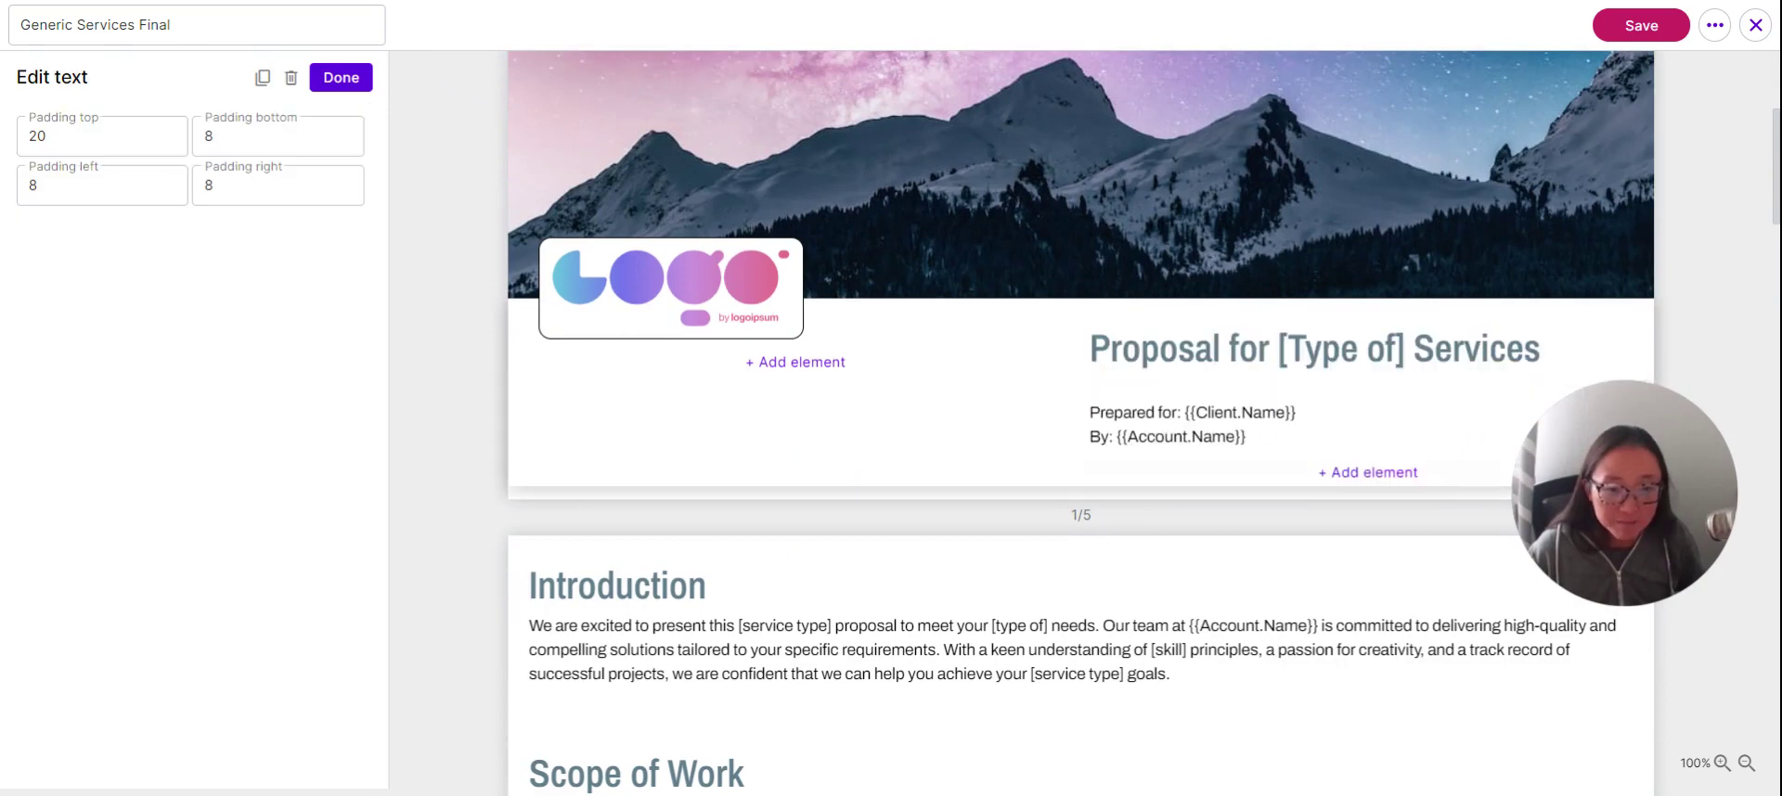
left_click_drag(1295, 414, 1185, 414)
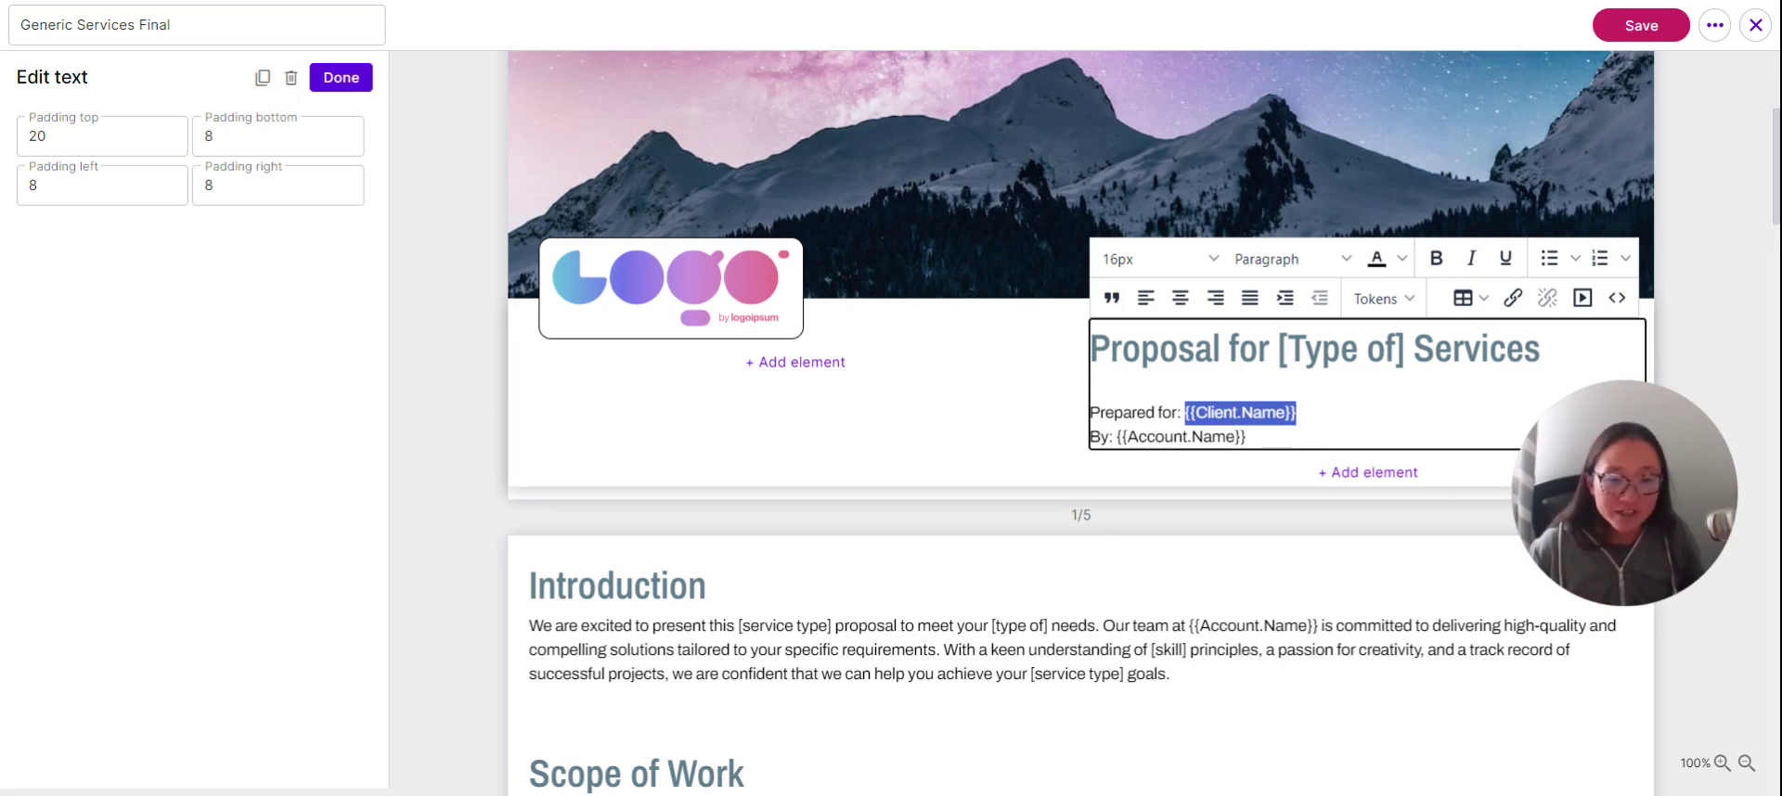
key("Down")
key("End")
key("shift+Home")
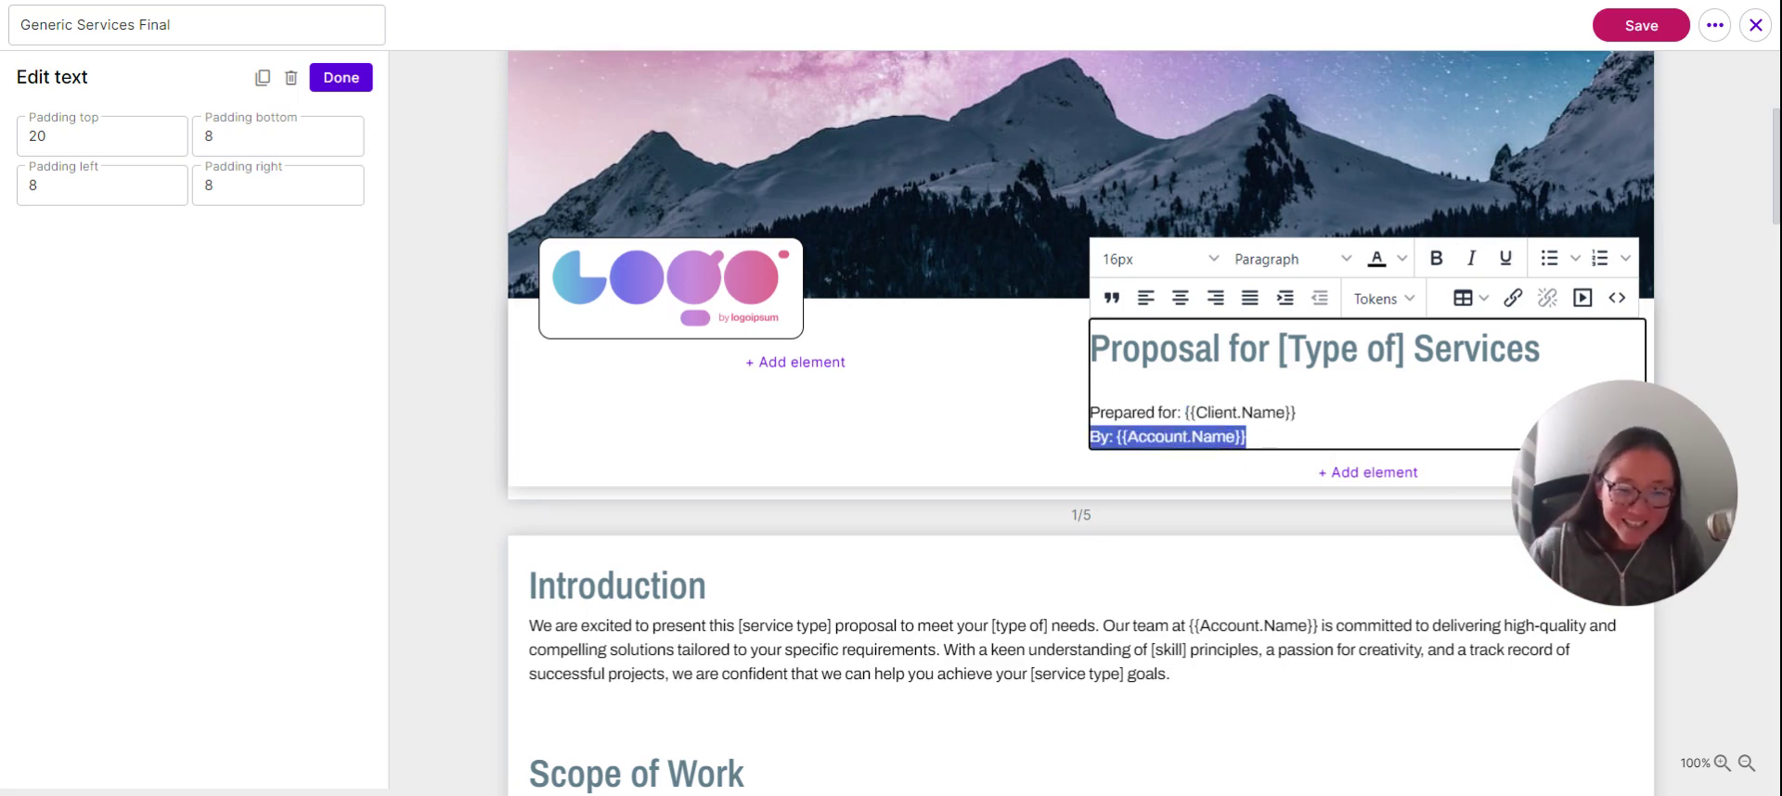
key("shift+Right")
key("shift+Right")
key("shift+Right")
key("shift+Right")
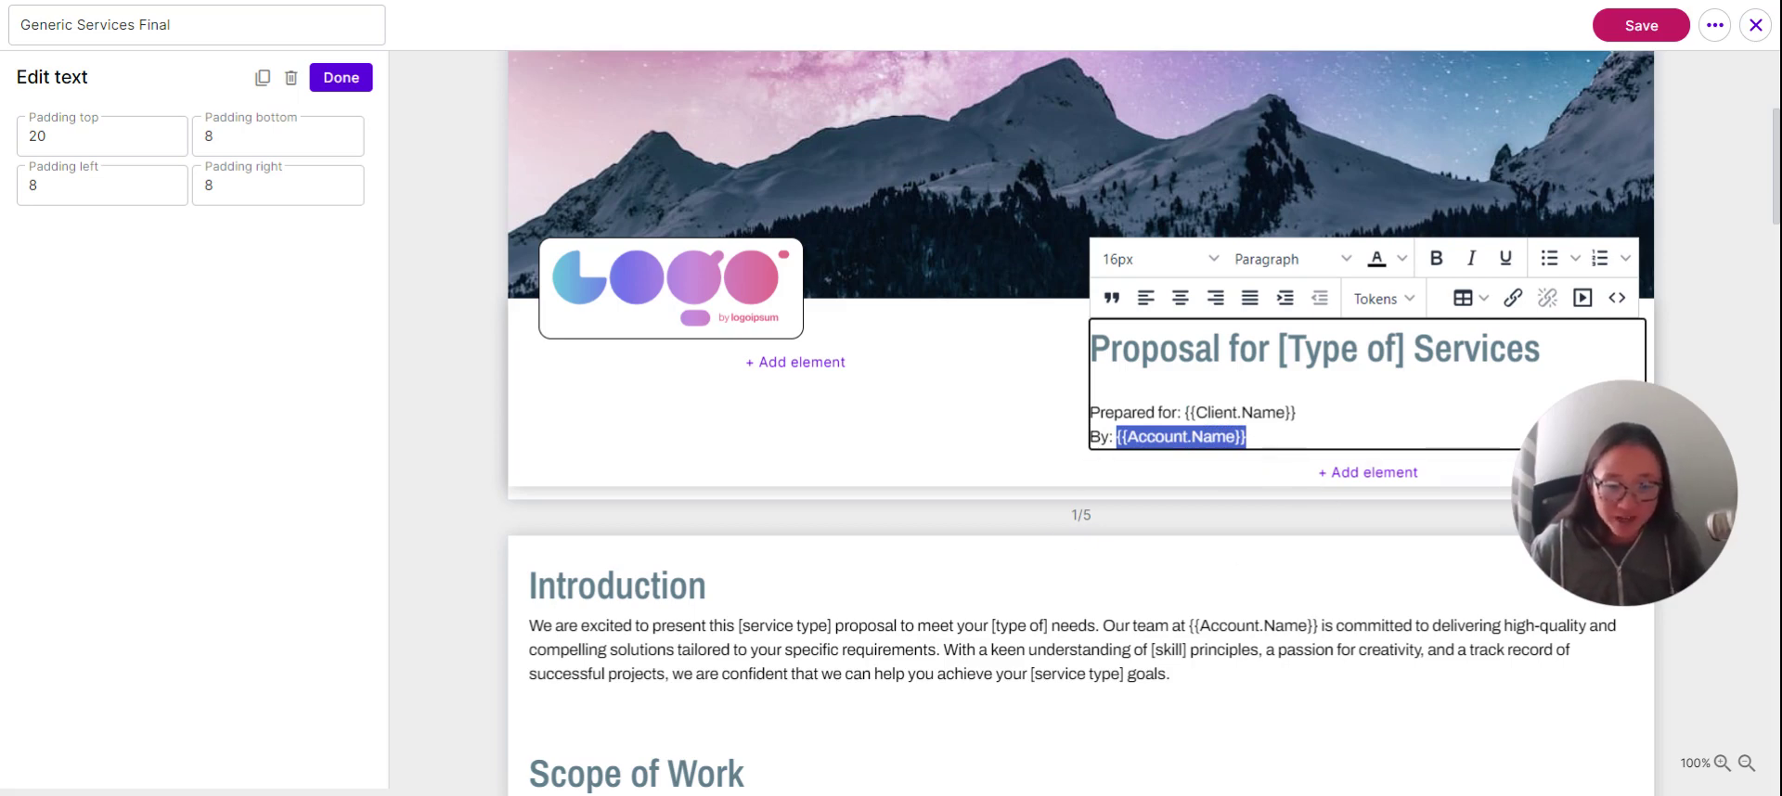
Review the tokens available for the cover text, including custom client fields and pricing totals, and leave text editing without inserting any
left_click(1387, 311)
scroll(1438, 464, "down", 7)
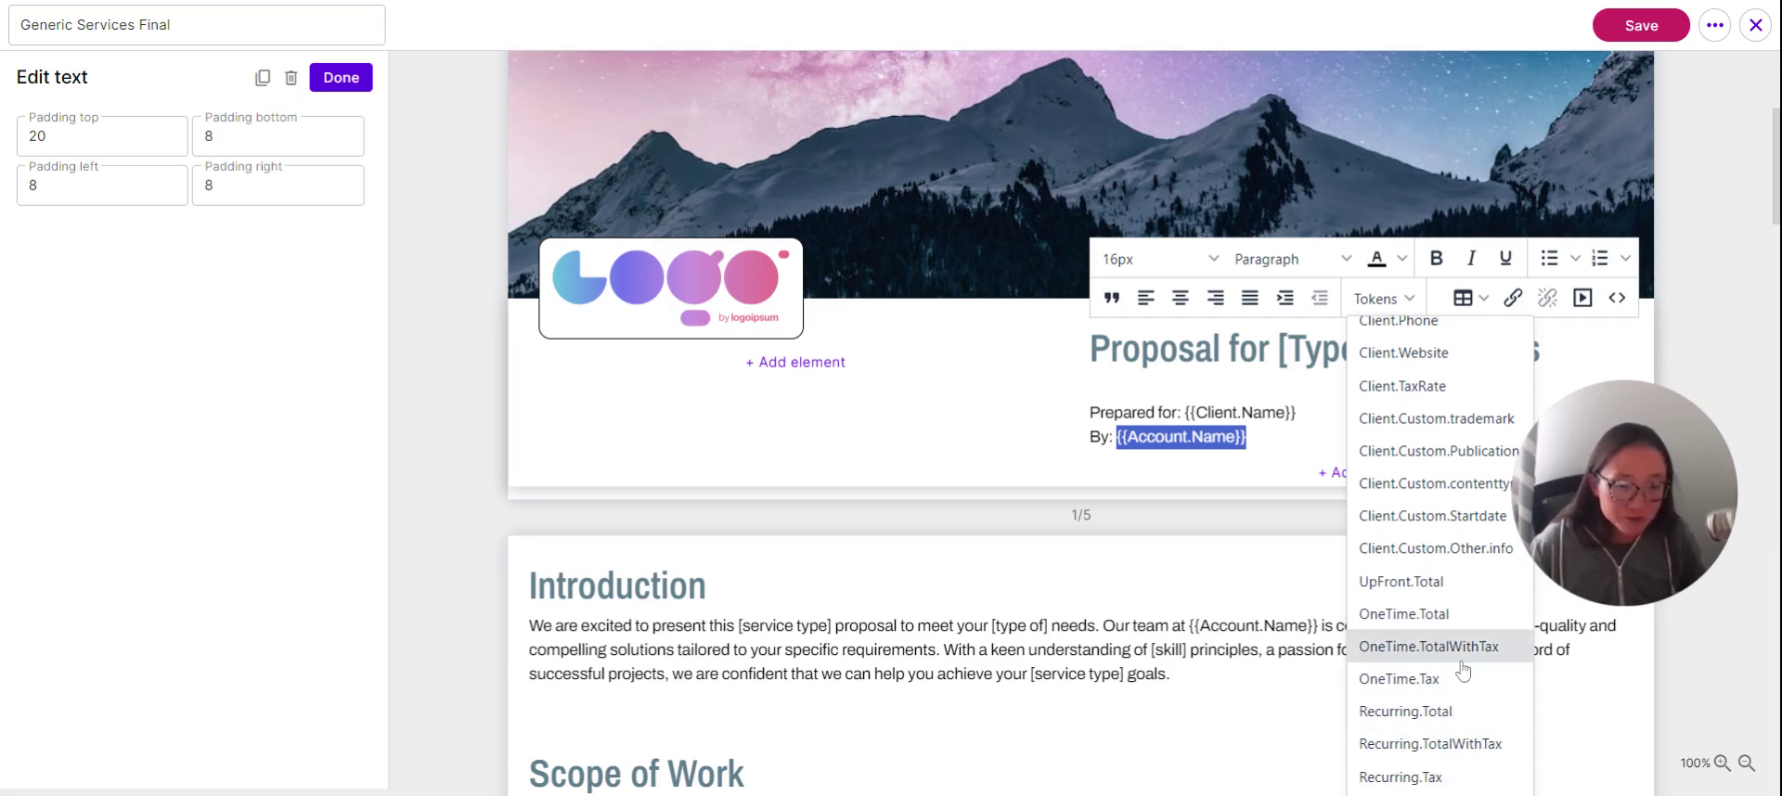
left_click(928, 603)
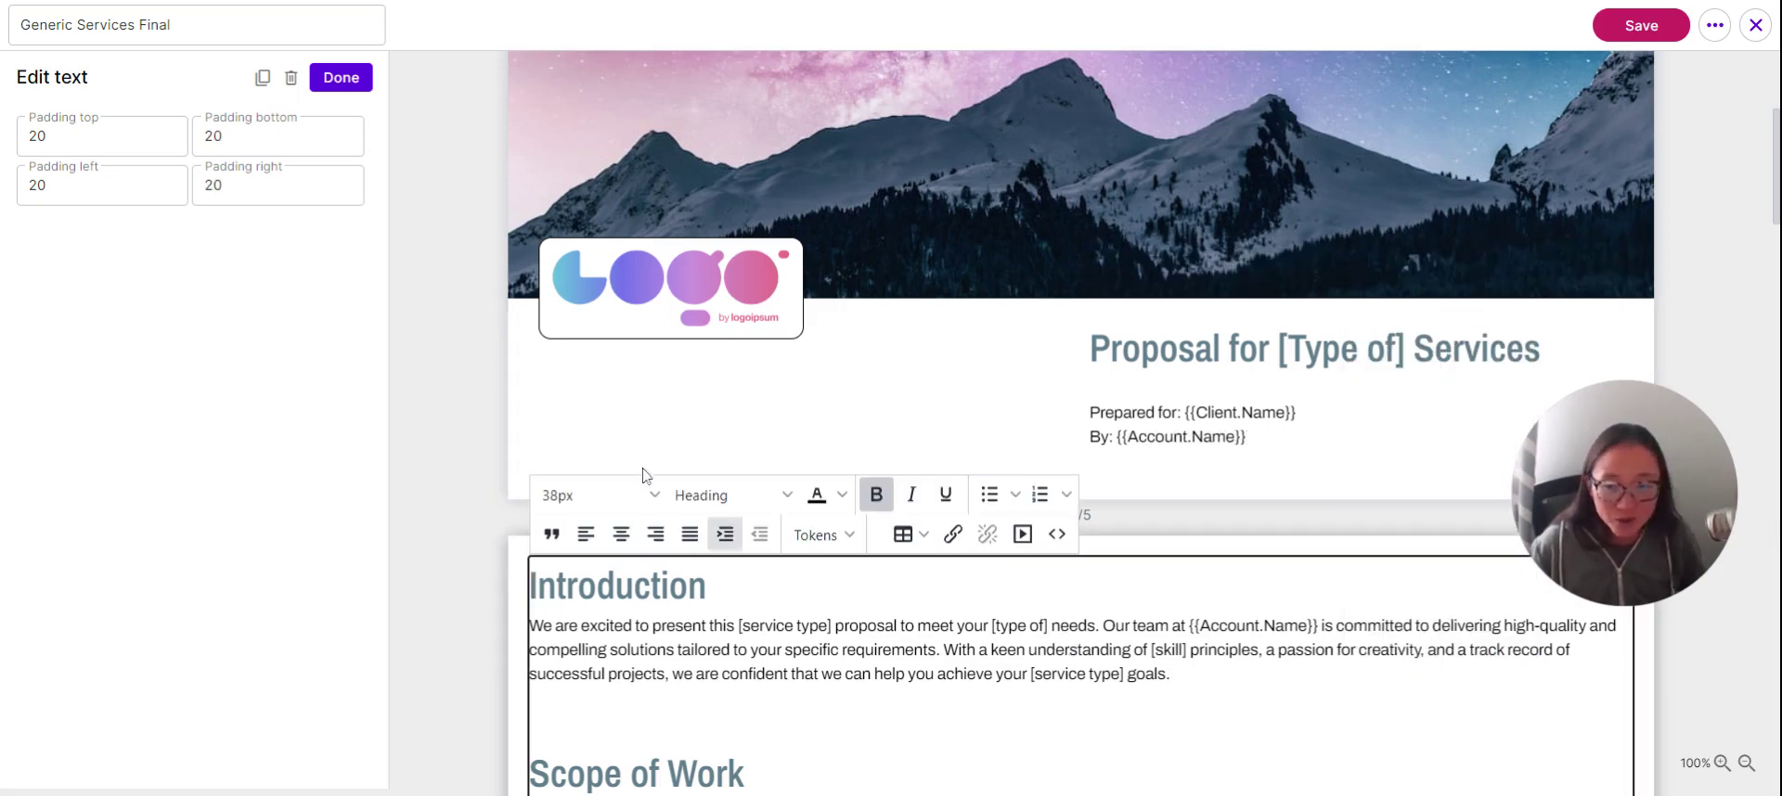
left_click(426, 333)
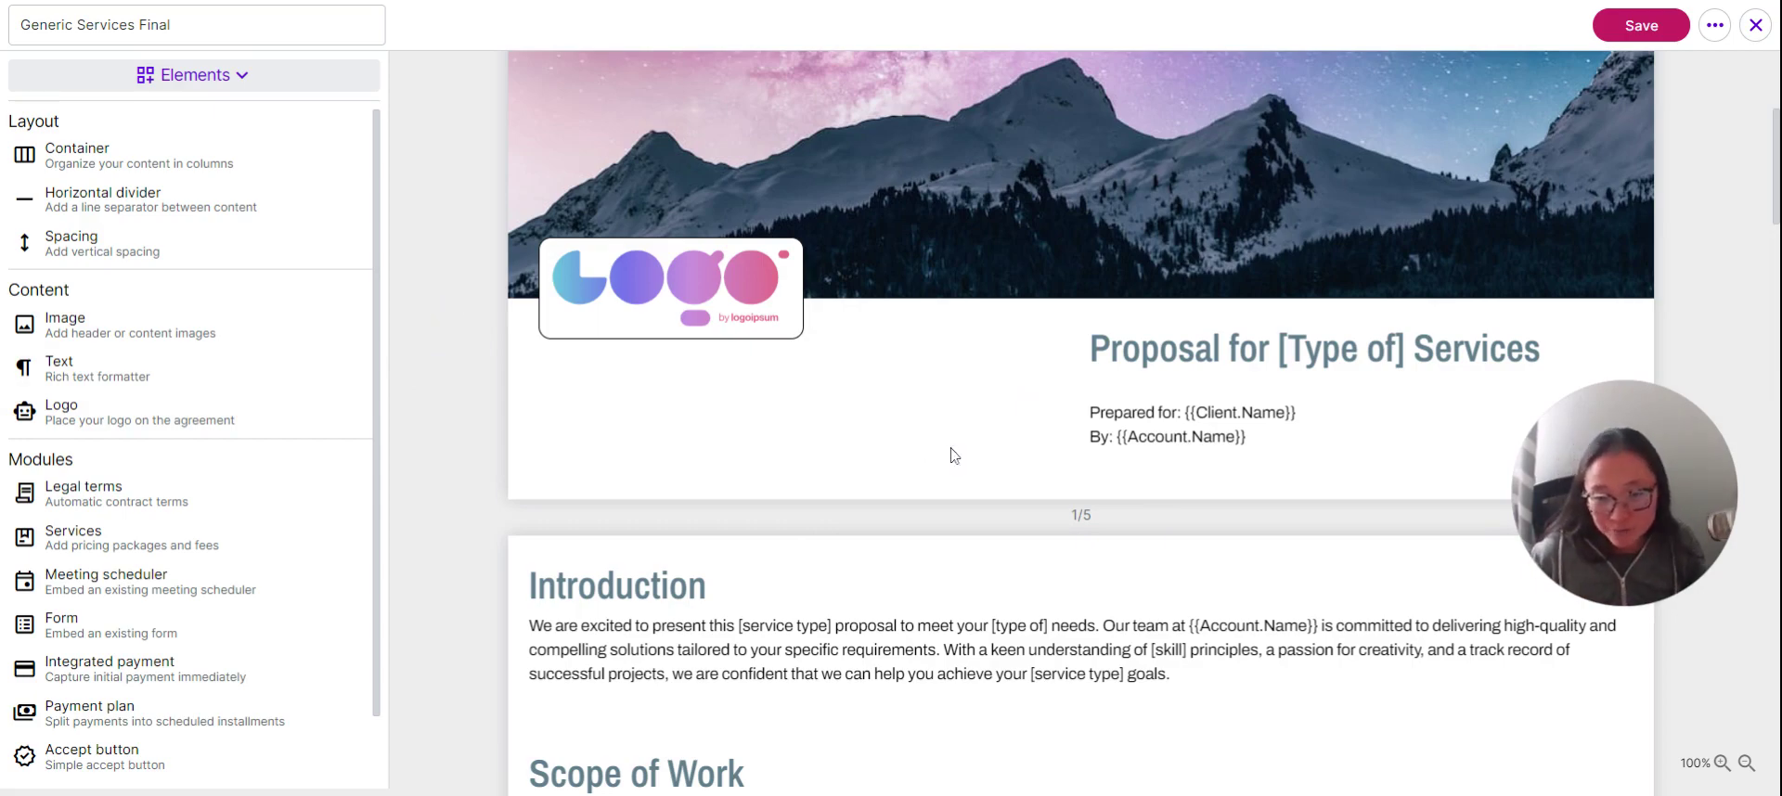
Review the proposal from the introduction text through the service packages and payment schedule to the legal terms
scroll(951, 450, "down", 6)
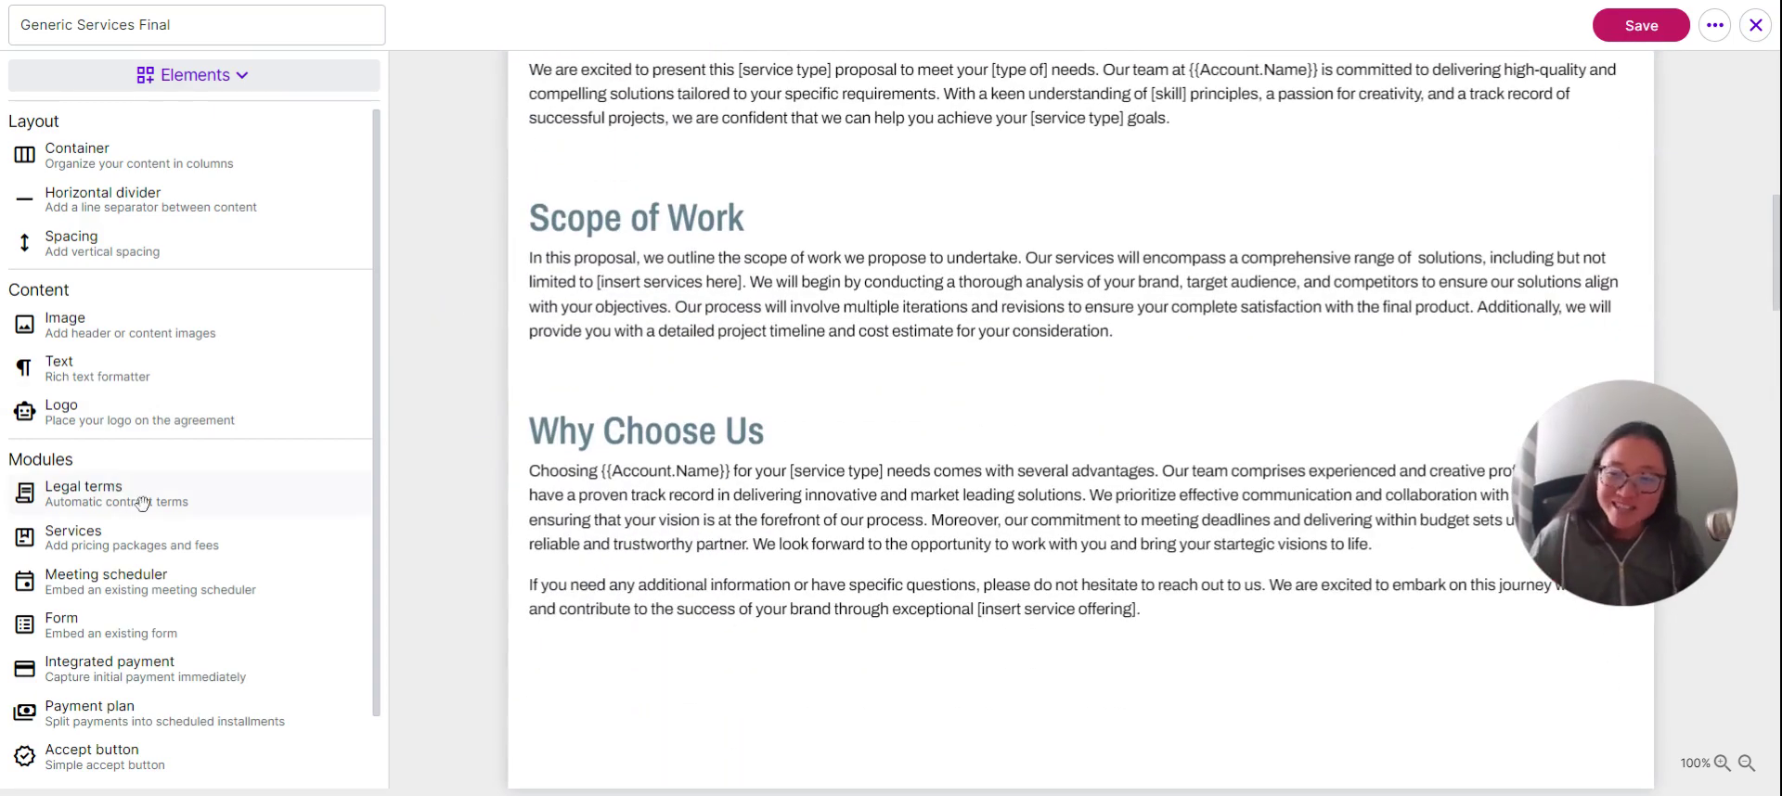
scroll(778, 553, "down", 5)
scroll(778, 553, "down", 5)
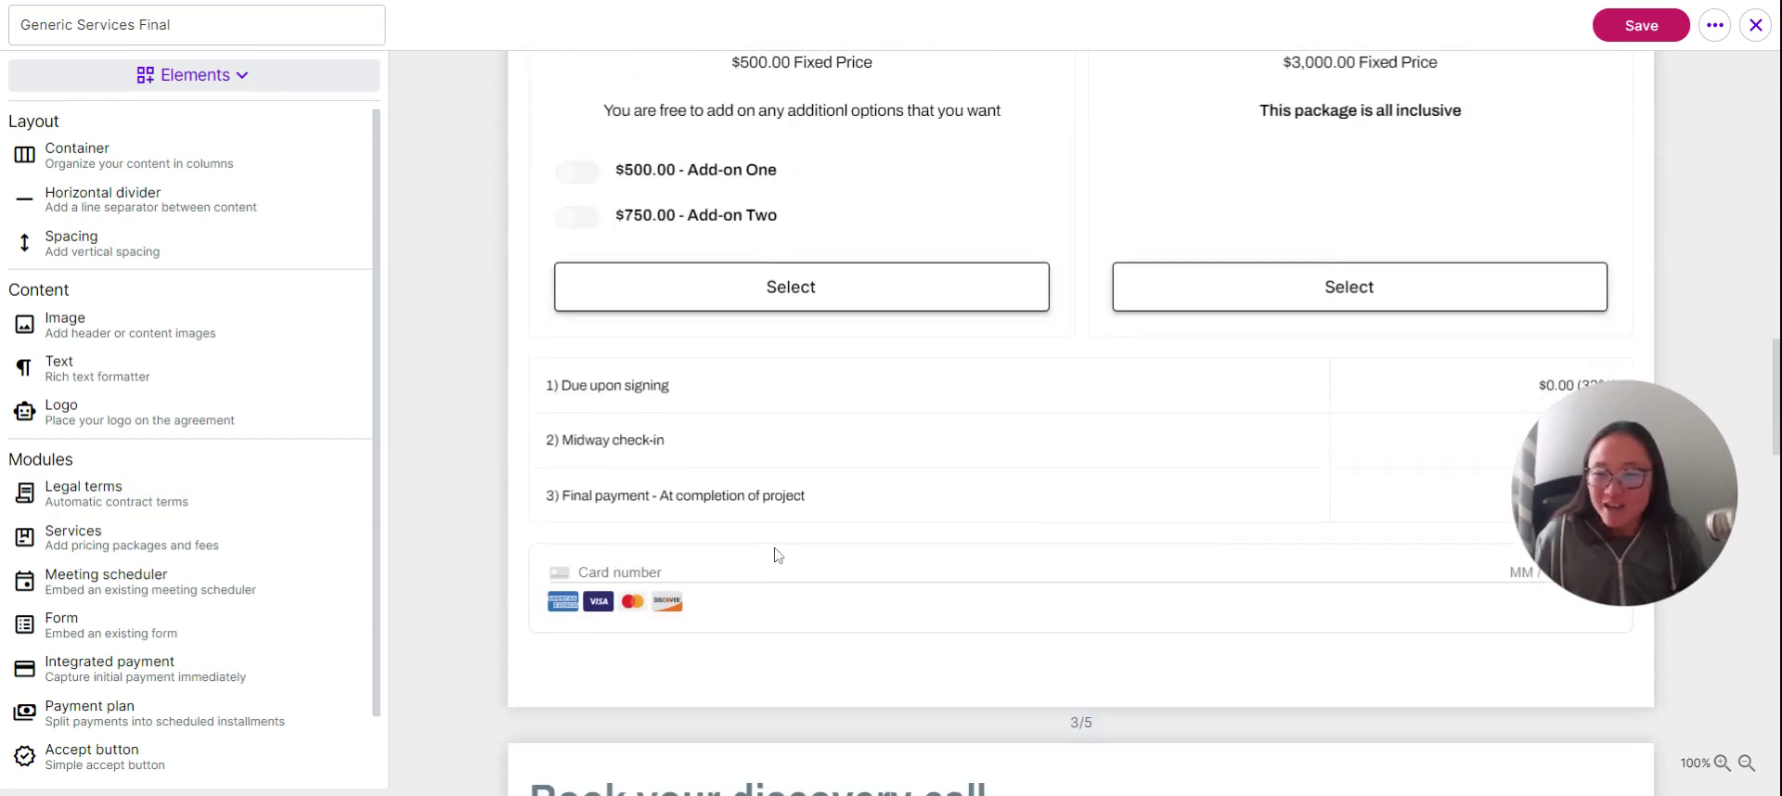
scroll(776, 551, "up", 3)
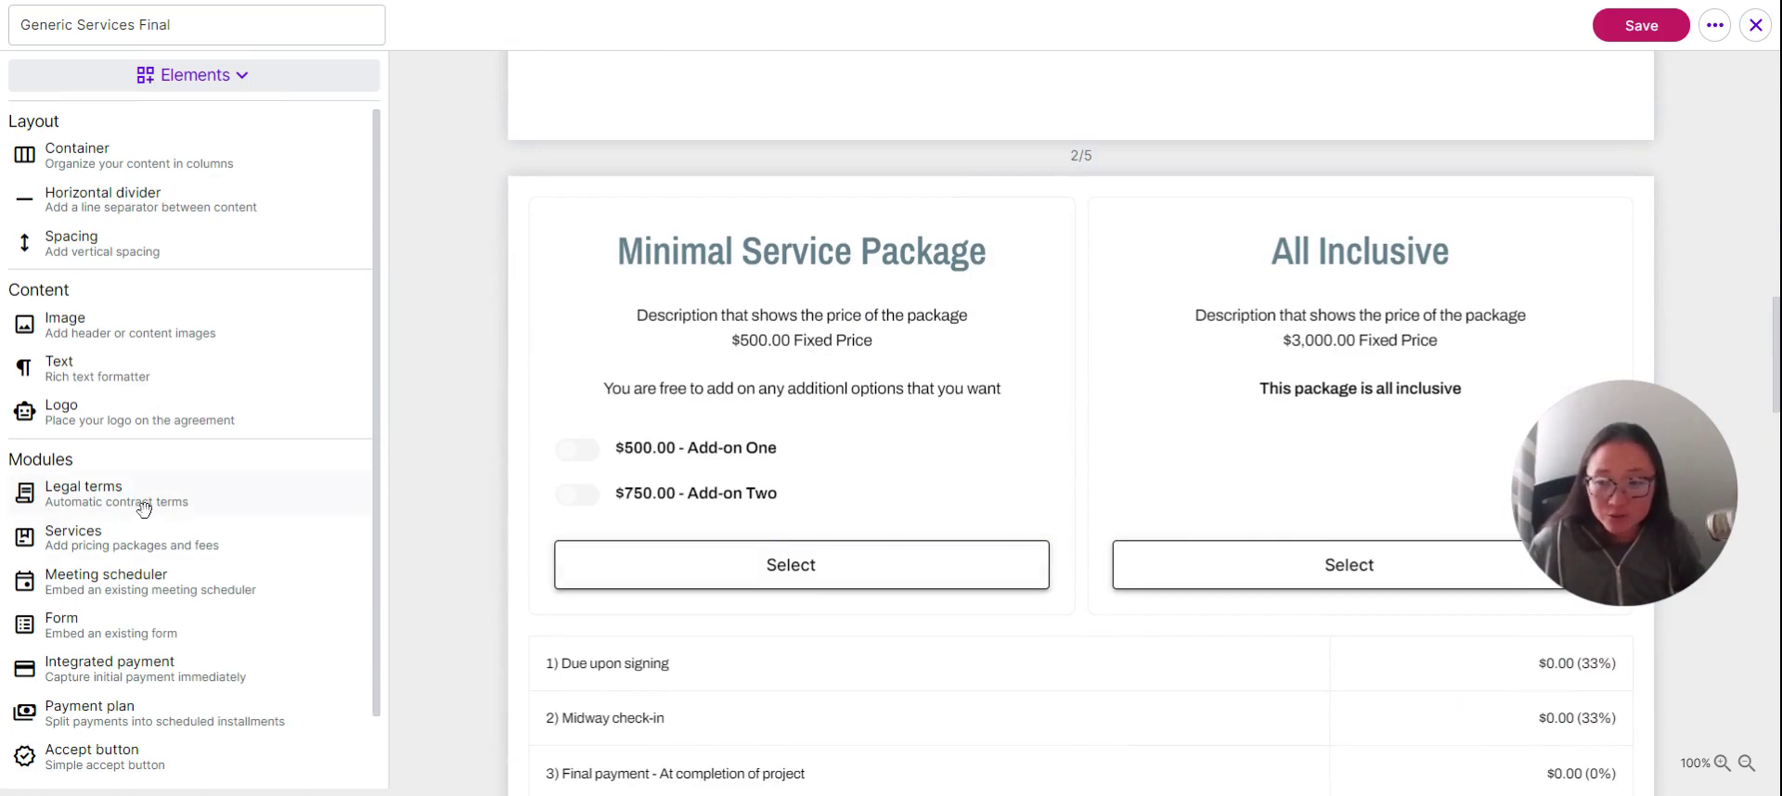
scroll(767, 616, "down", 10)
scroll(846, 474, "down", 15)
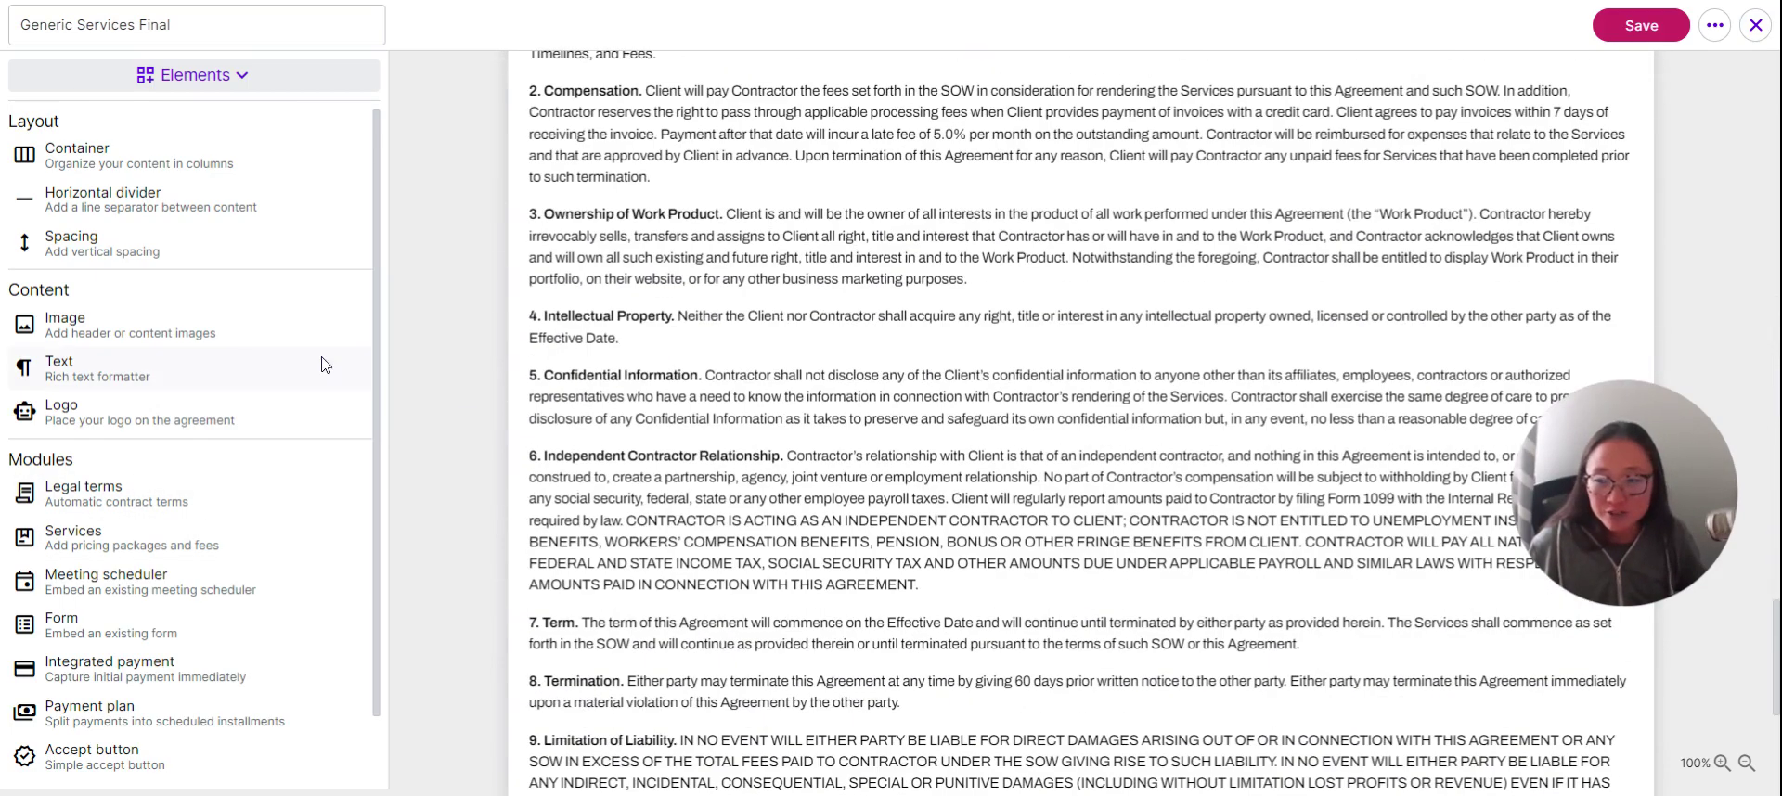
Open the contract terms' settings and switch the included legal terms off and back on
left_click(963, 548)
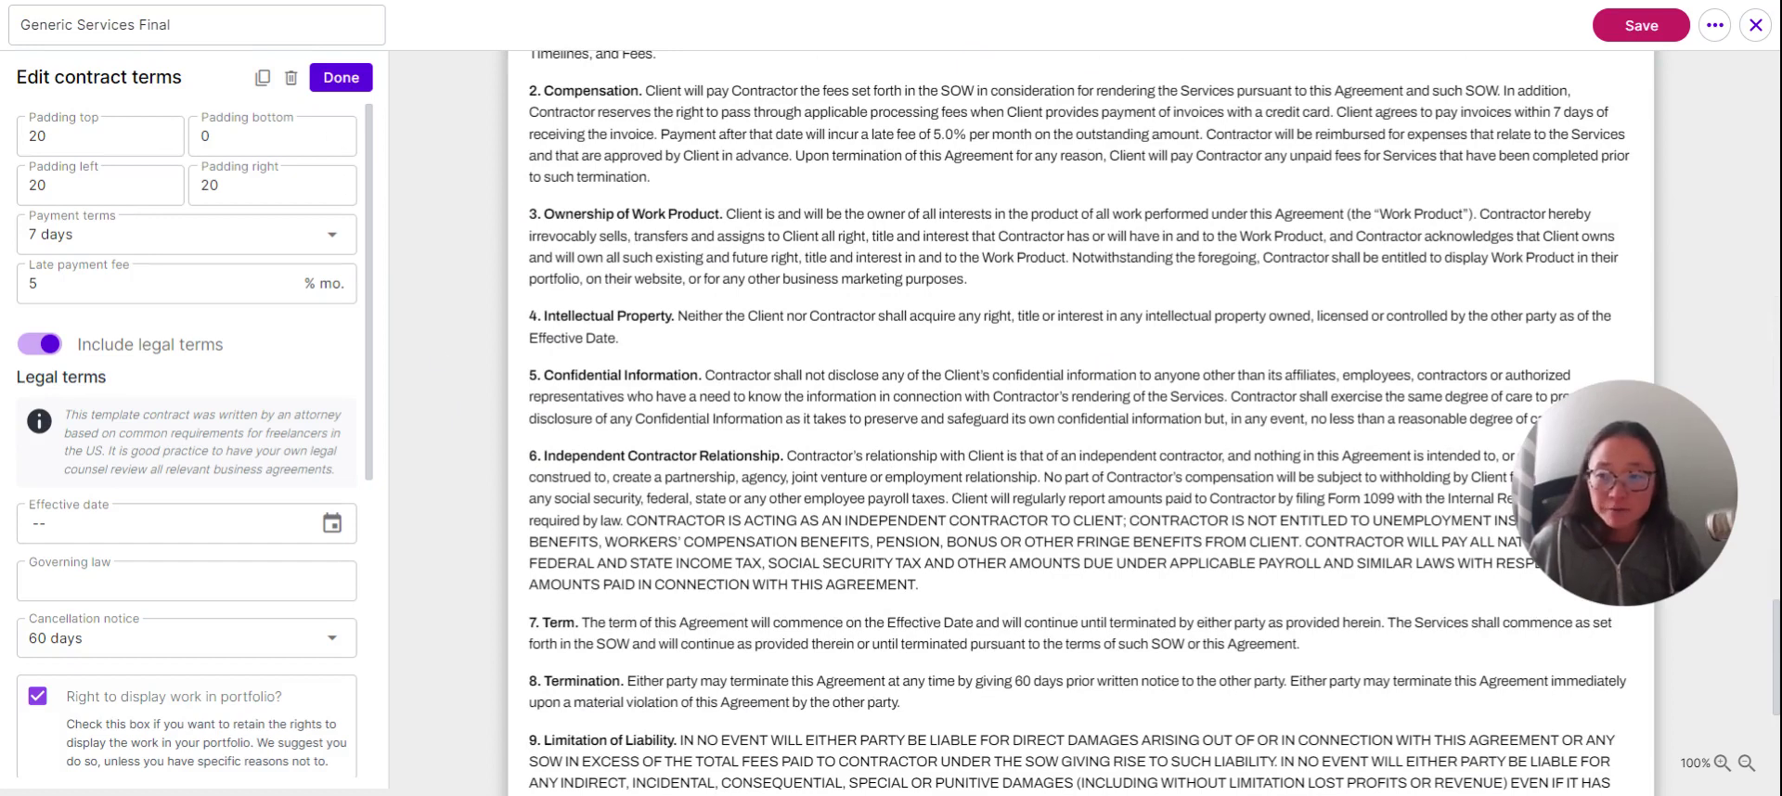
left_click(42, 345)
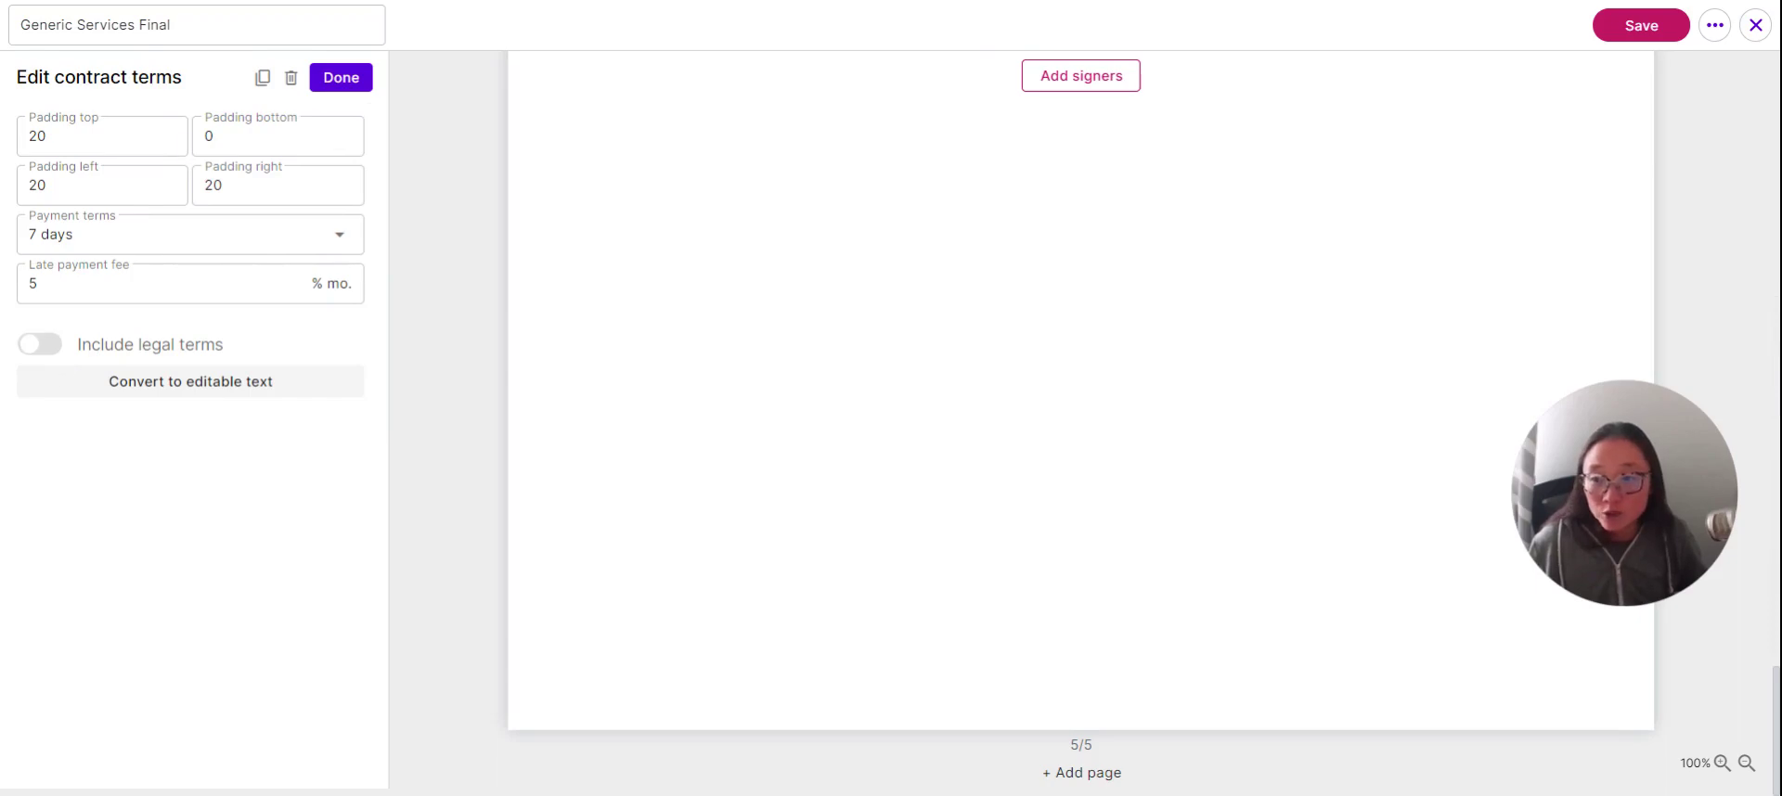
left_click(39, 349)
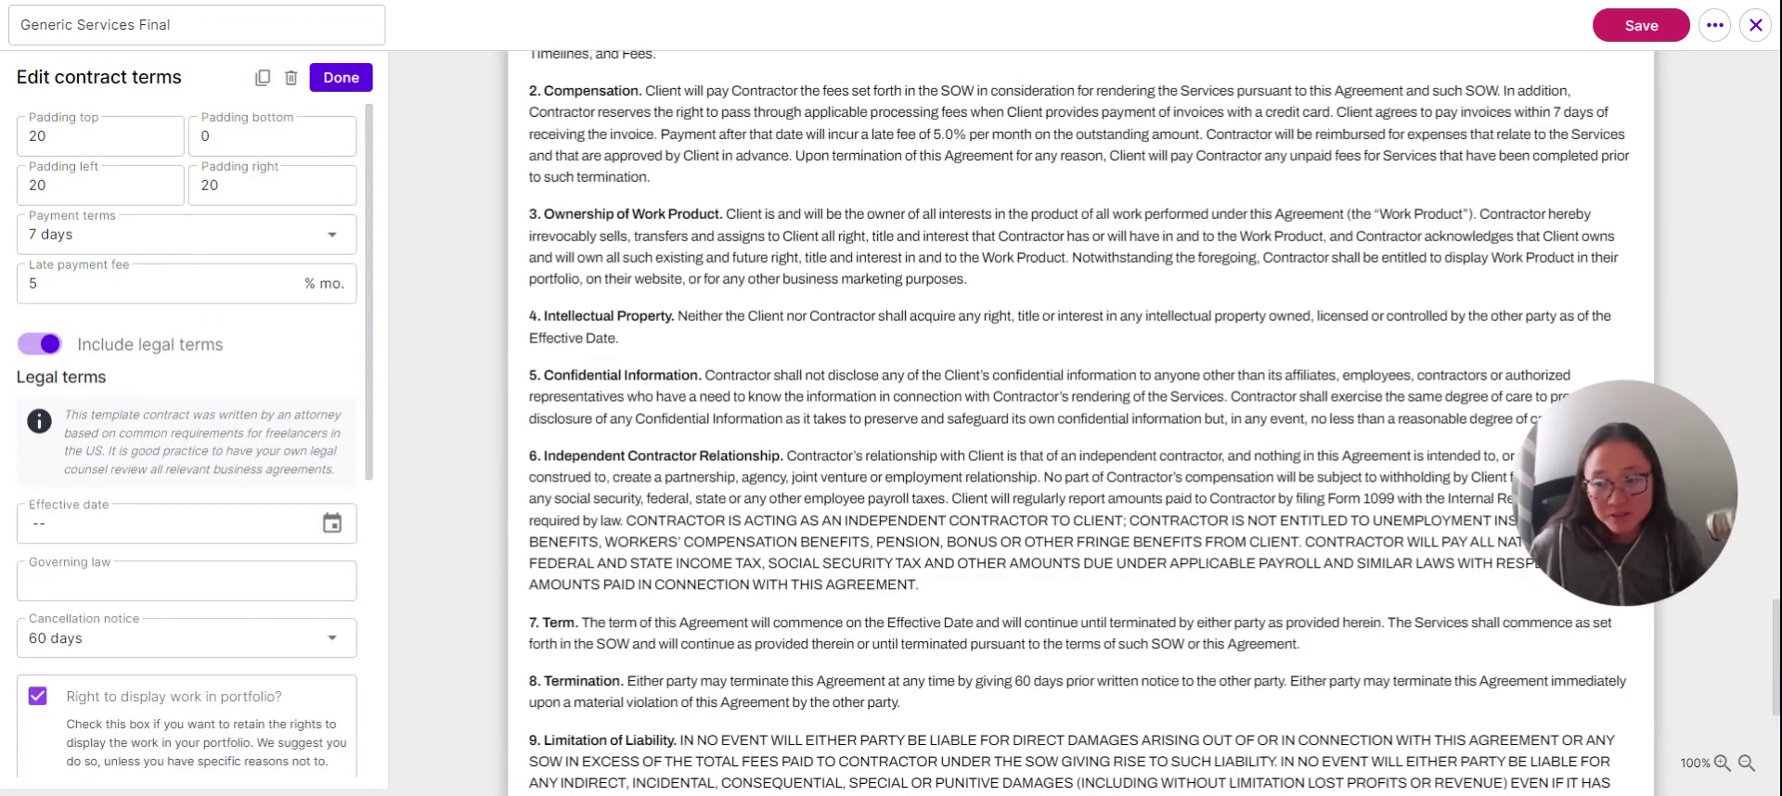
Examine the contract terms' portfolio, license, card fee, business and client options, and close the settings
scroll(86, 371, "down", 3)
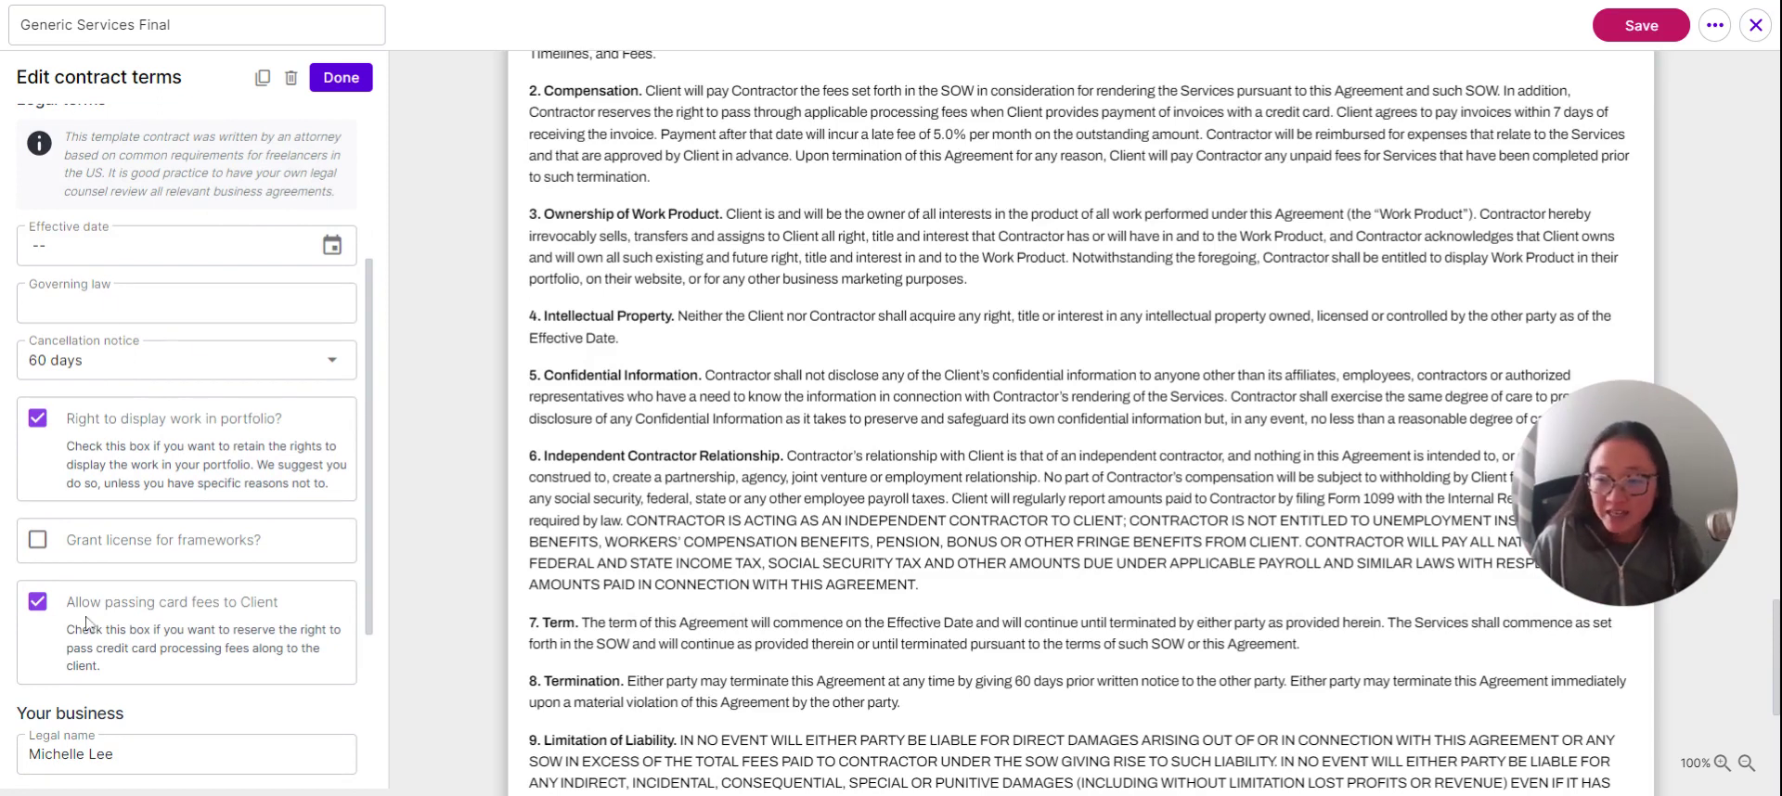
scroll(161, 700, "down", 3)
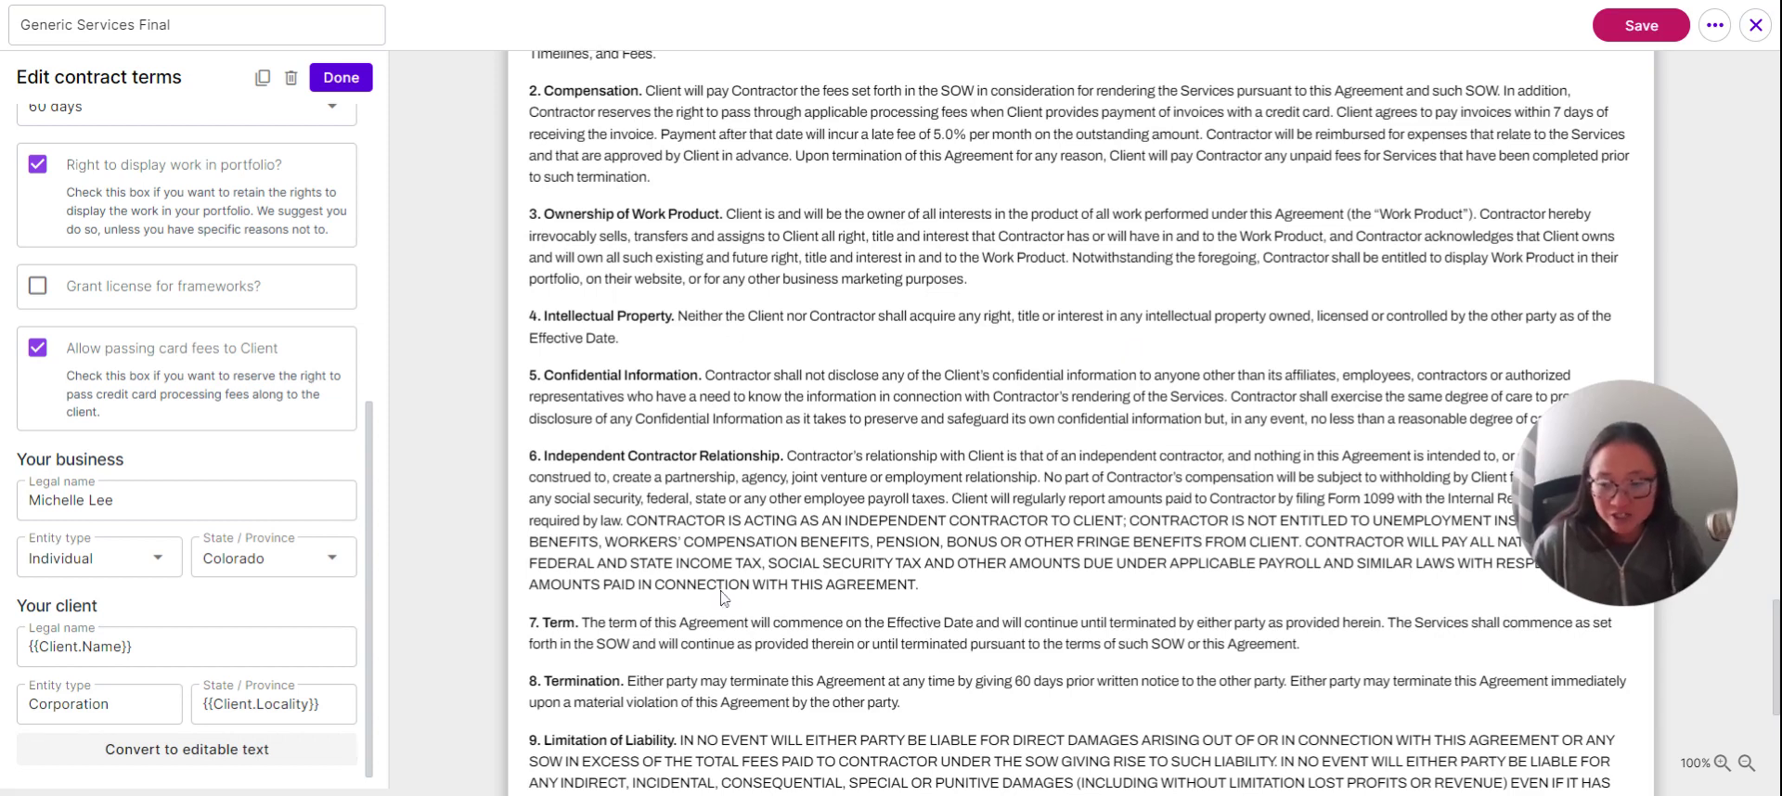
scroll(154, 557, "up", 5)
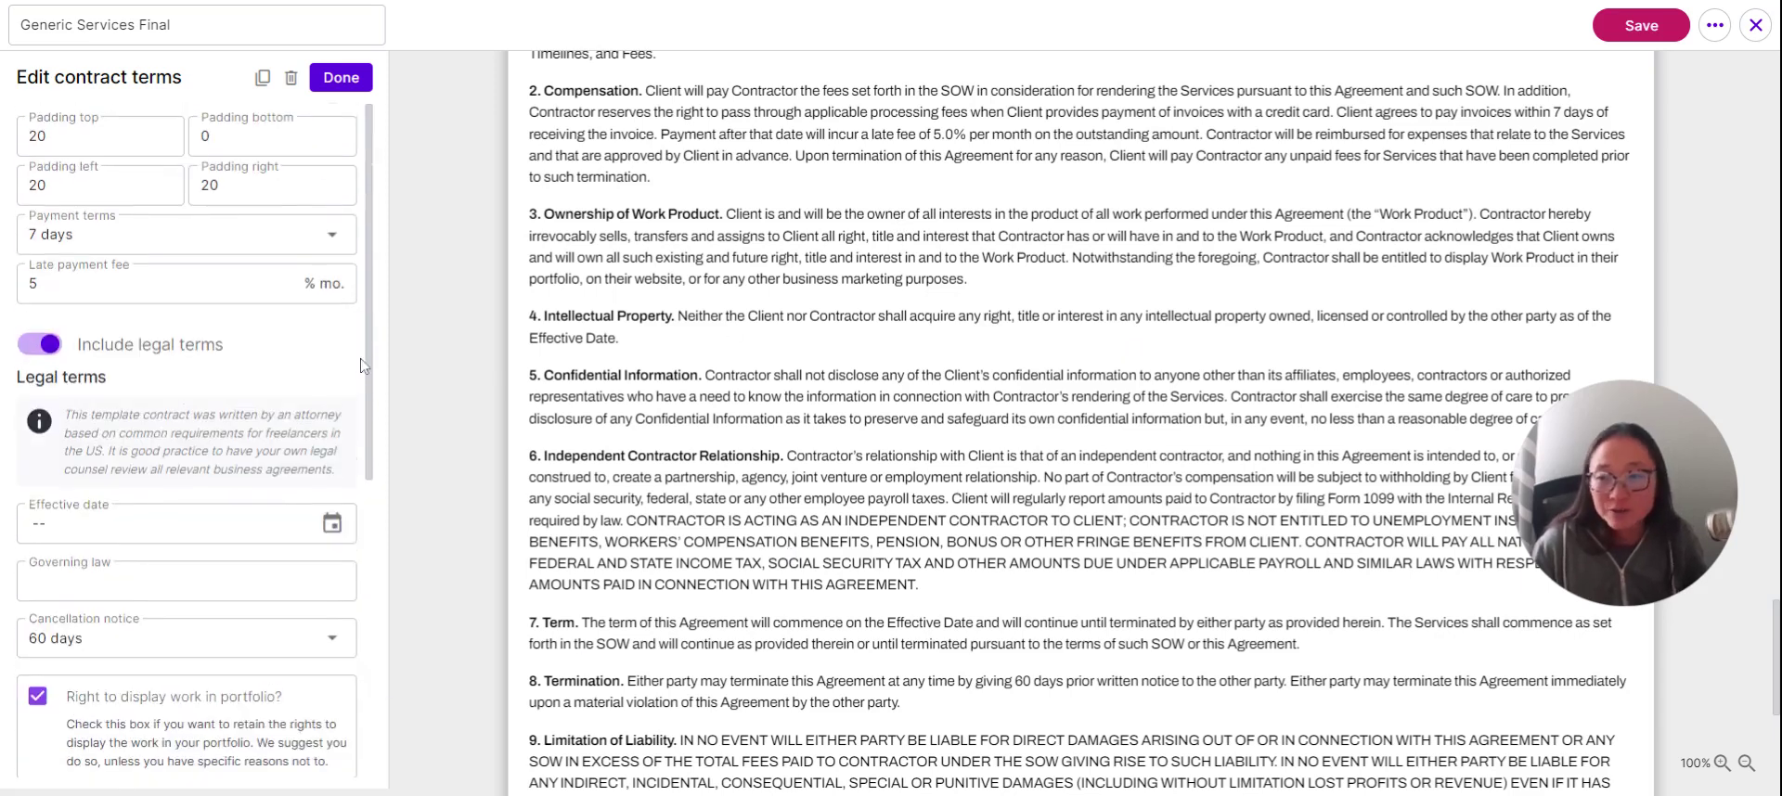
left_click(360, 76)
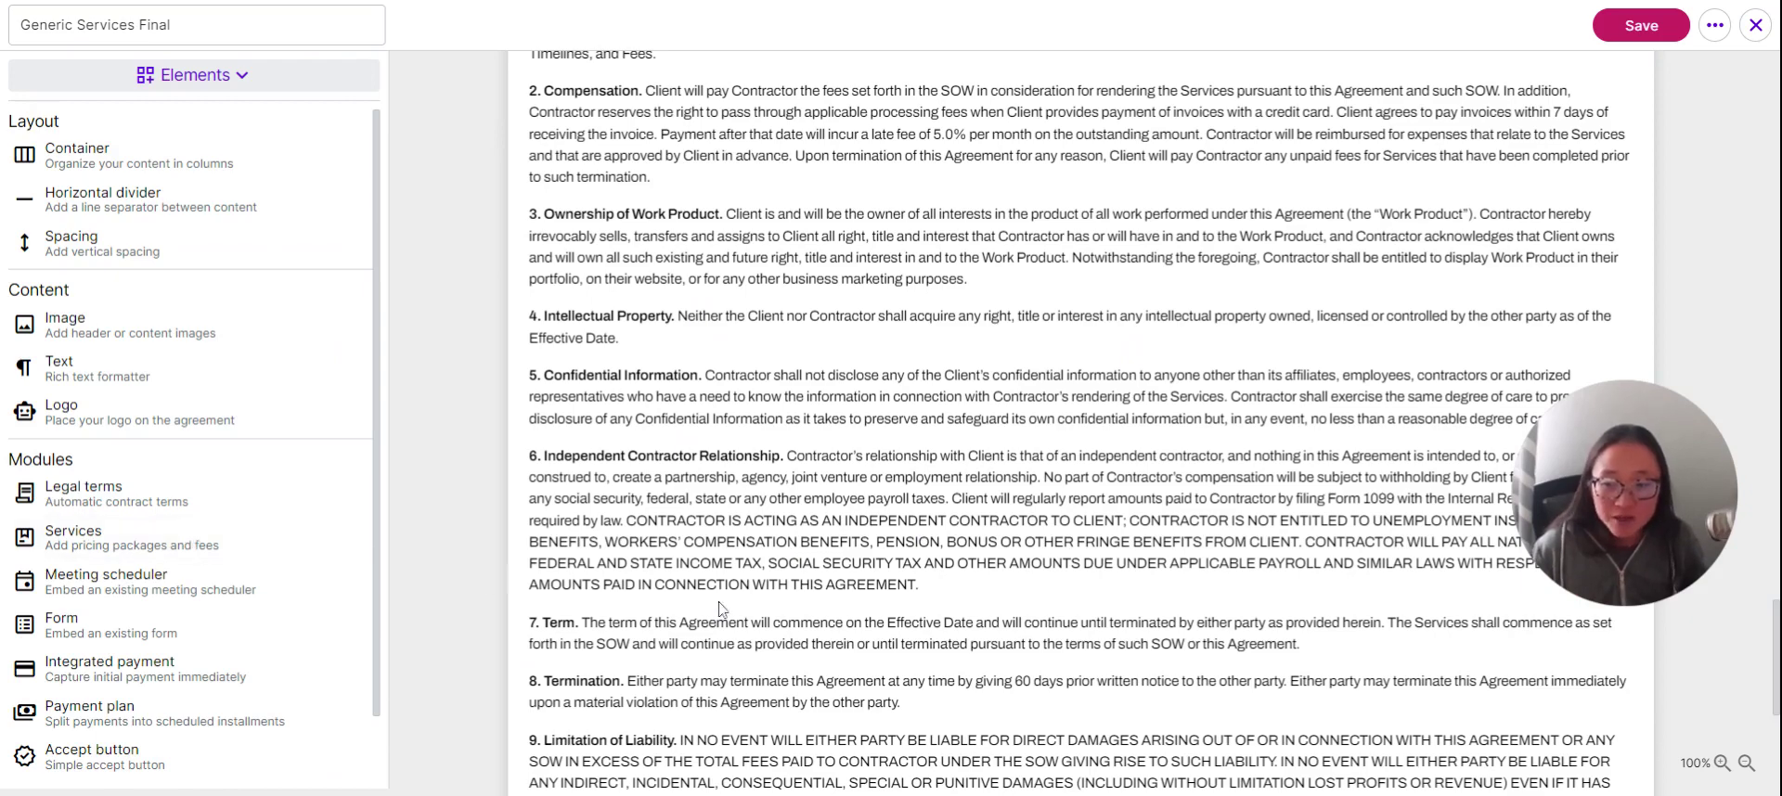
Return from the contract terms to the service packages on page 2 and open the settings of that services block
scroll(724, 594, "up", 10)
scroll(771, 564, "up", 5)
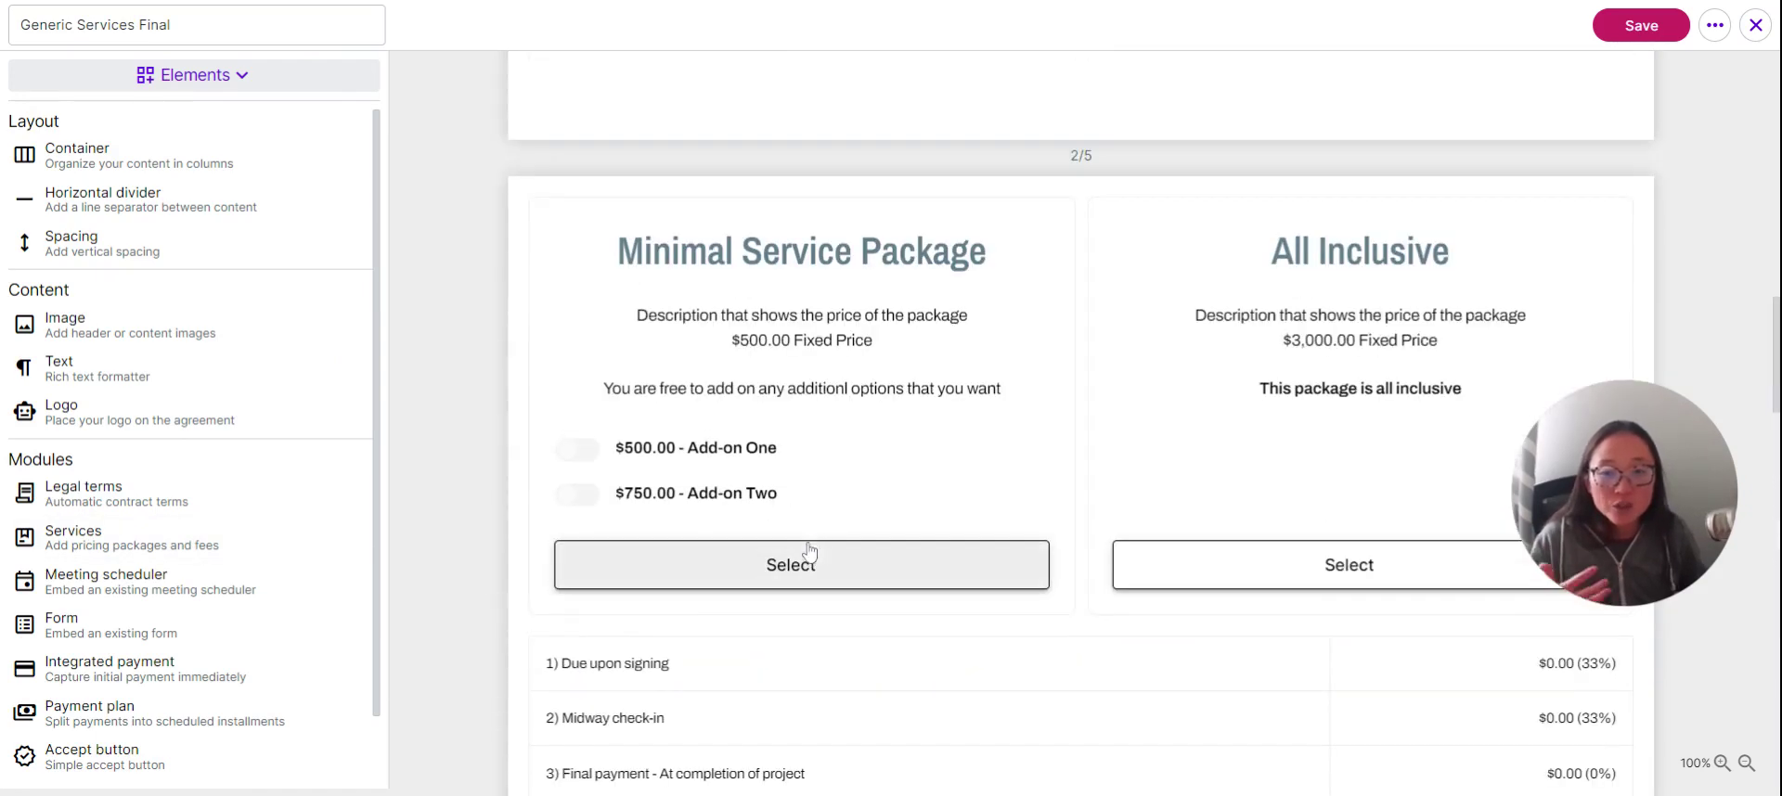
left_click(1005, 459)
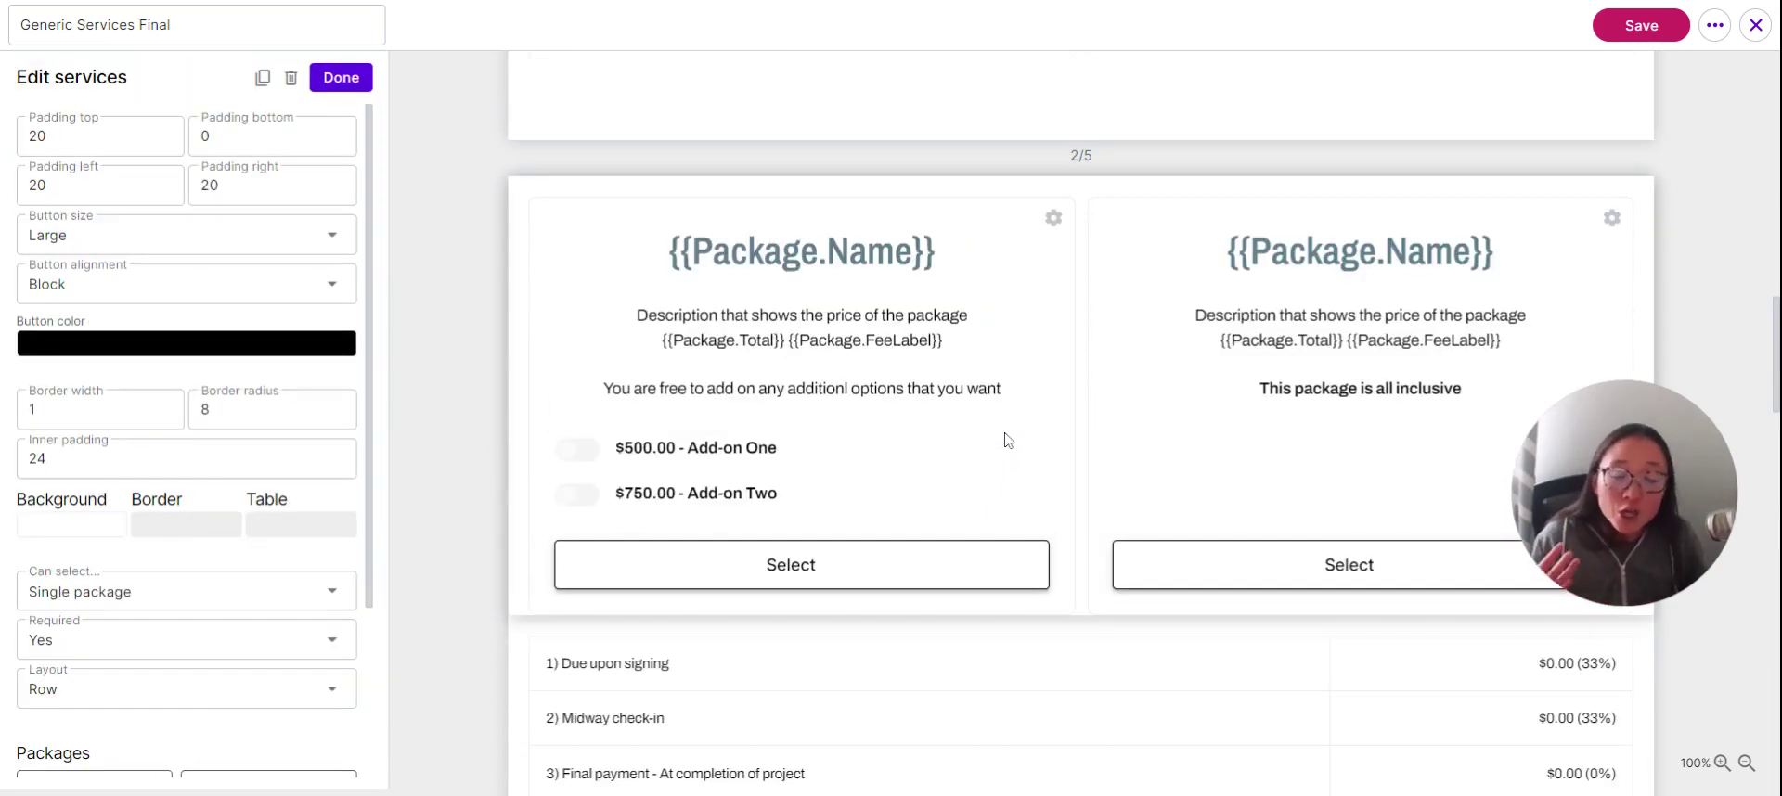
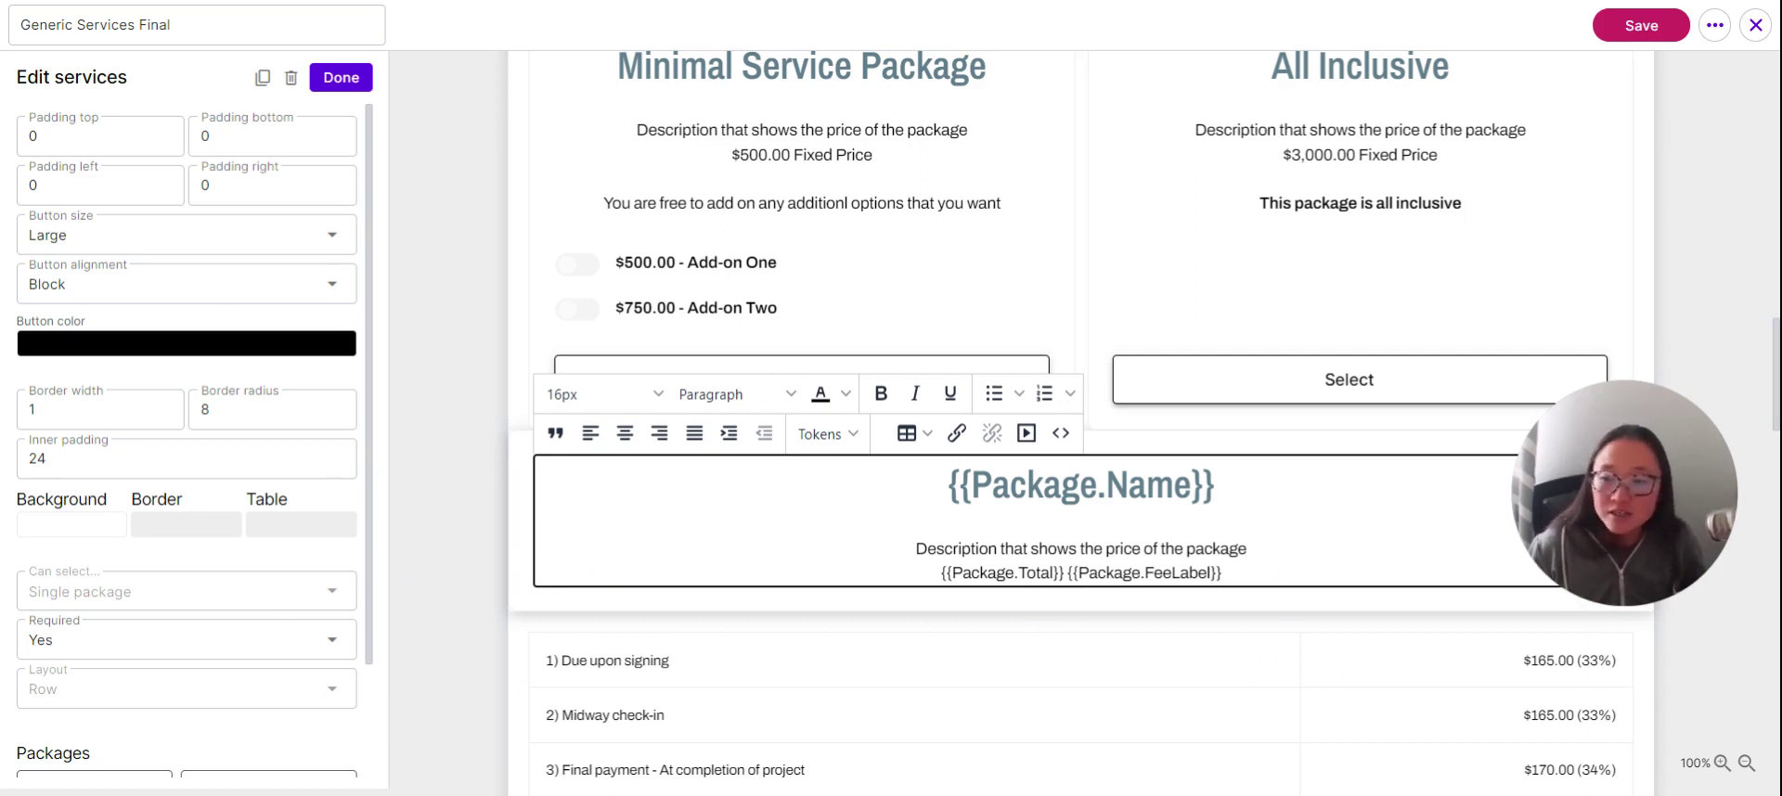
Import the "THE - Strategic alignment to organizational goals" template as a second package beside Sample package in the new services block
scroll(176, 526, "down", 2)
scroll(269, 185, "up", 2)
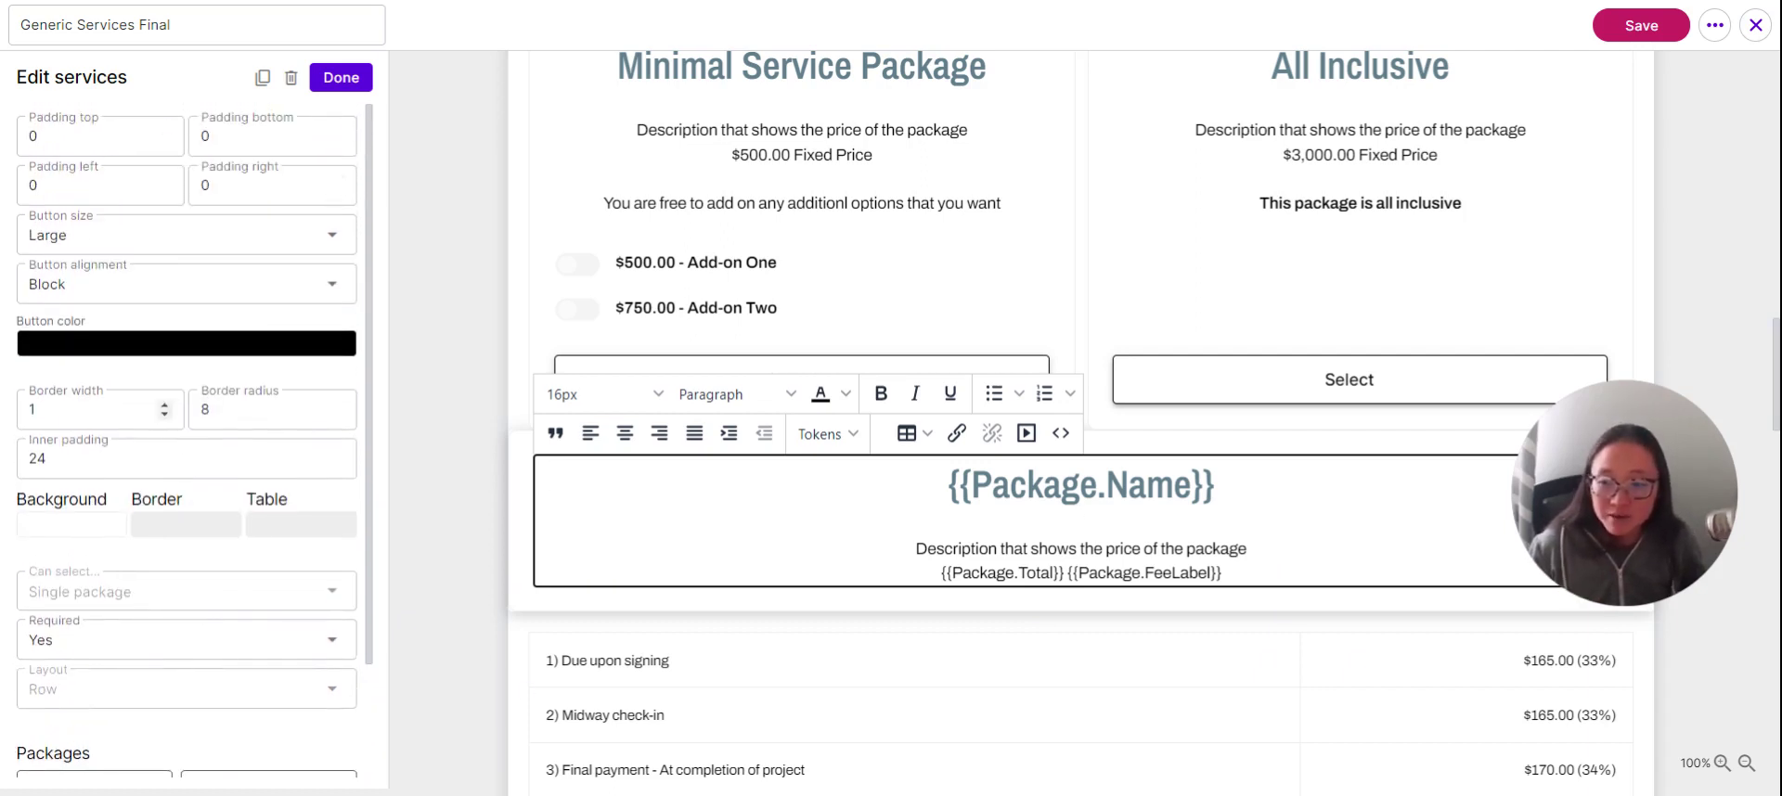
scroll(48, 769, "down", 2)
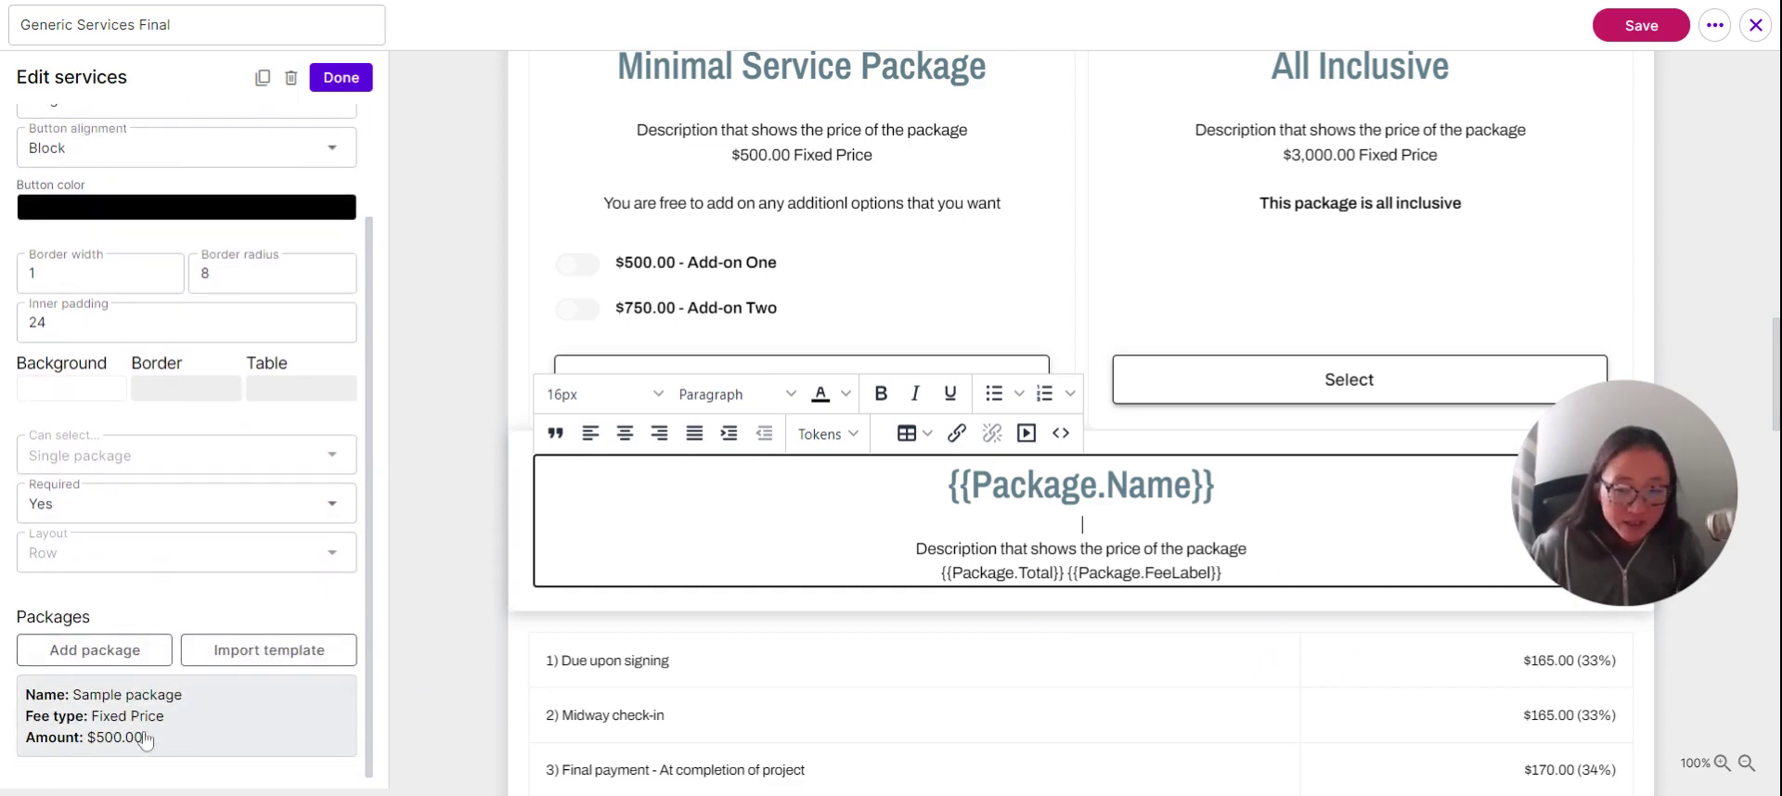
left_click(283, 649)
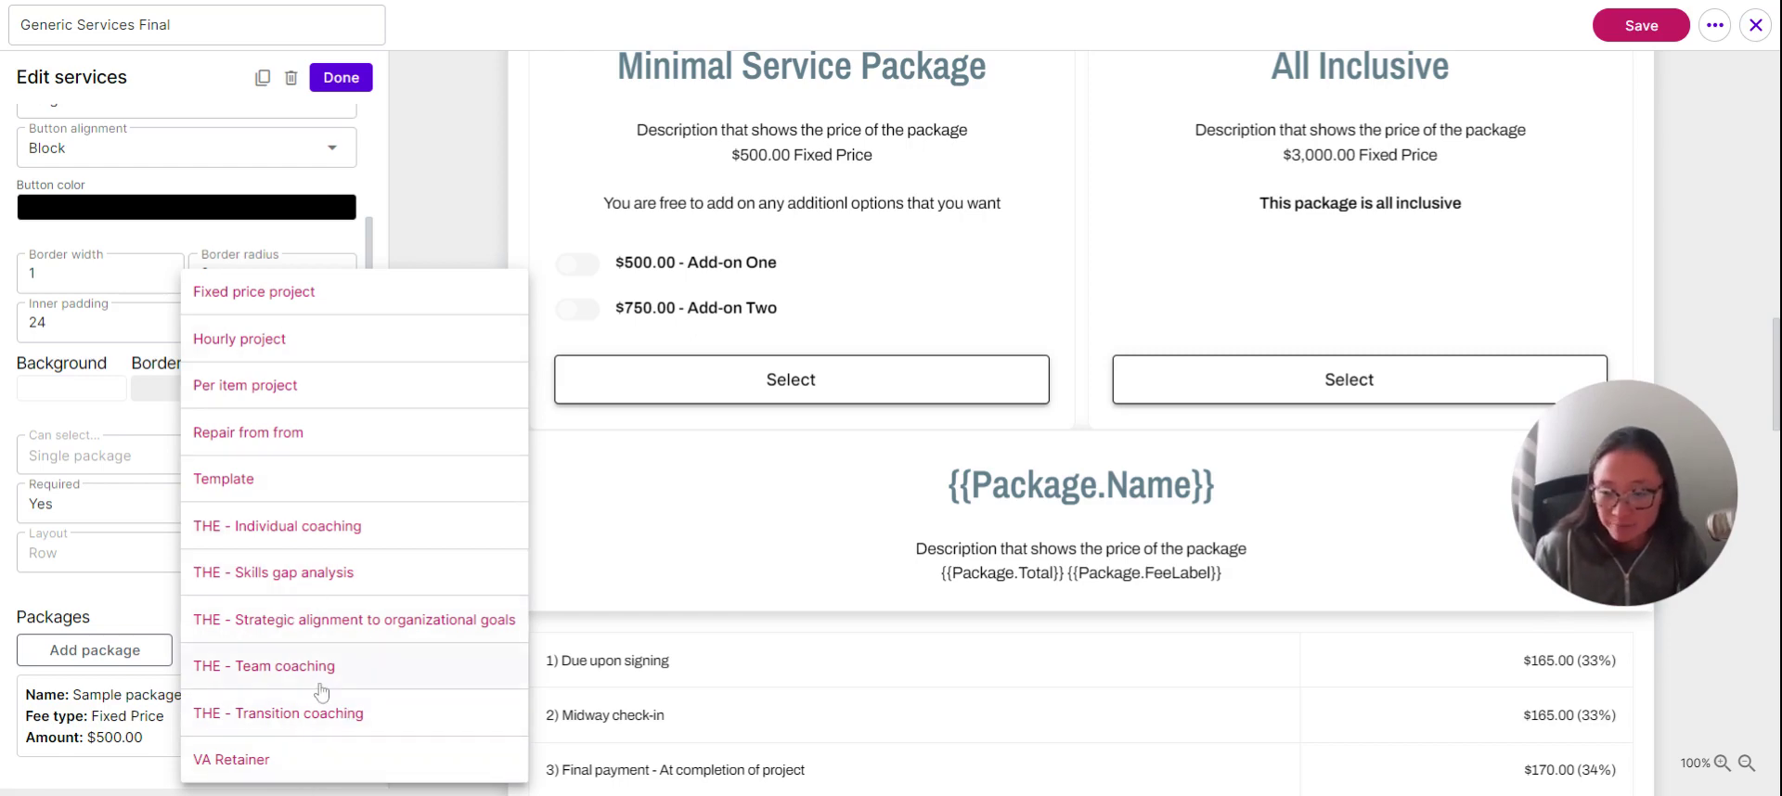
left_click(376, 624)
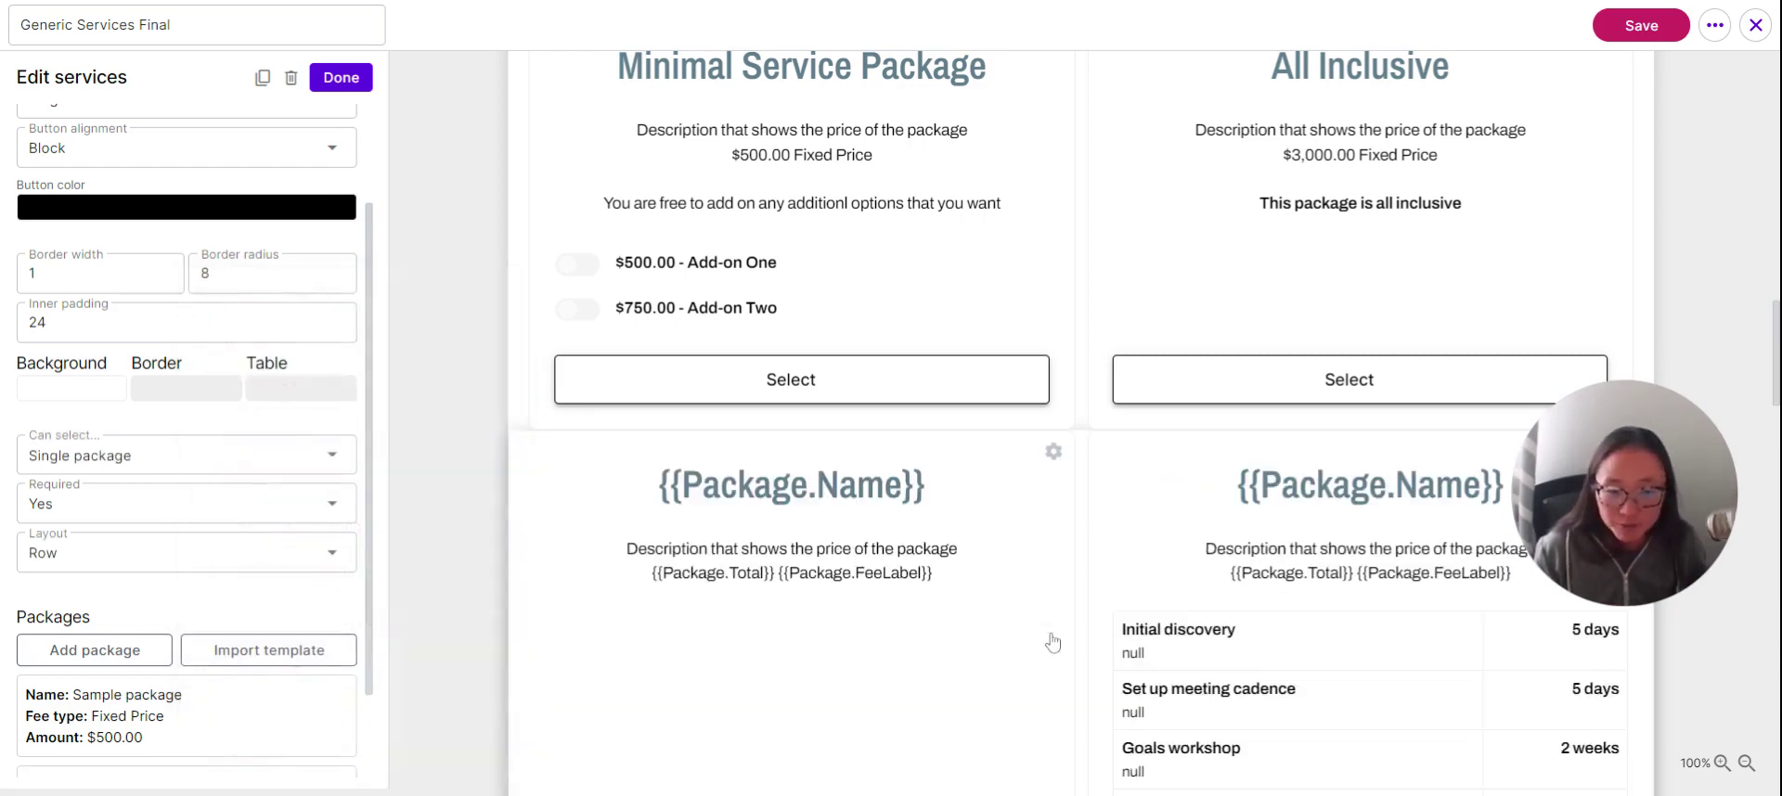
Examine the imported strategic alignment package's layout, fee type, amount and deliverables, and close its details without changes
scroll(1404, 637, "down", 3)
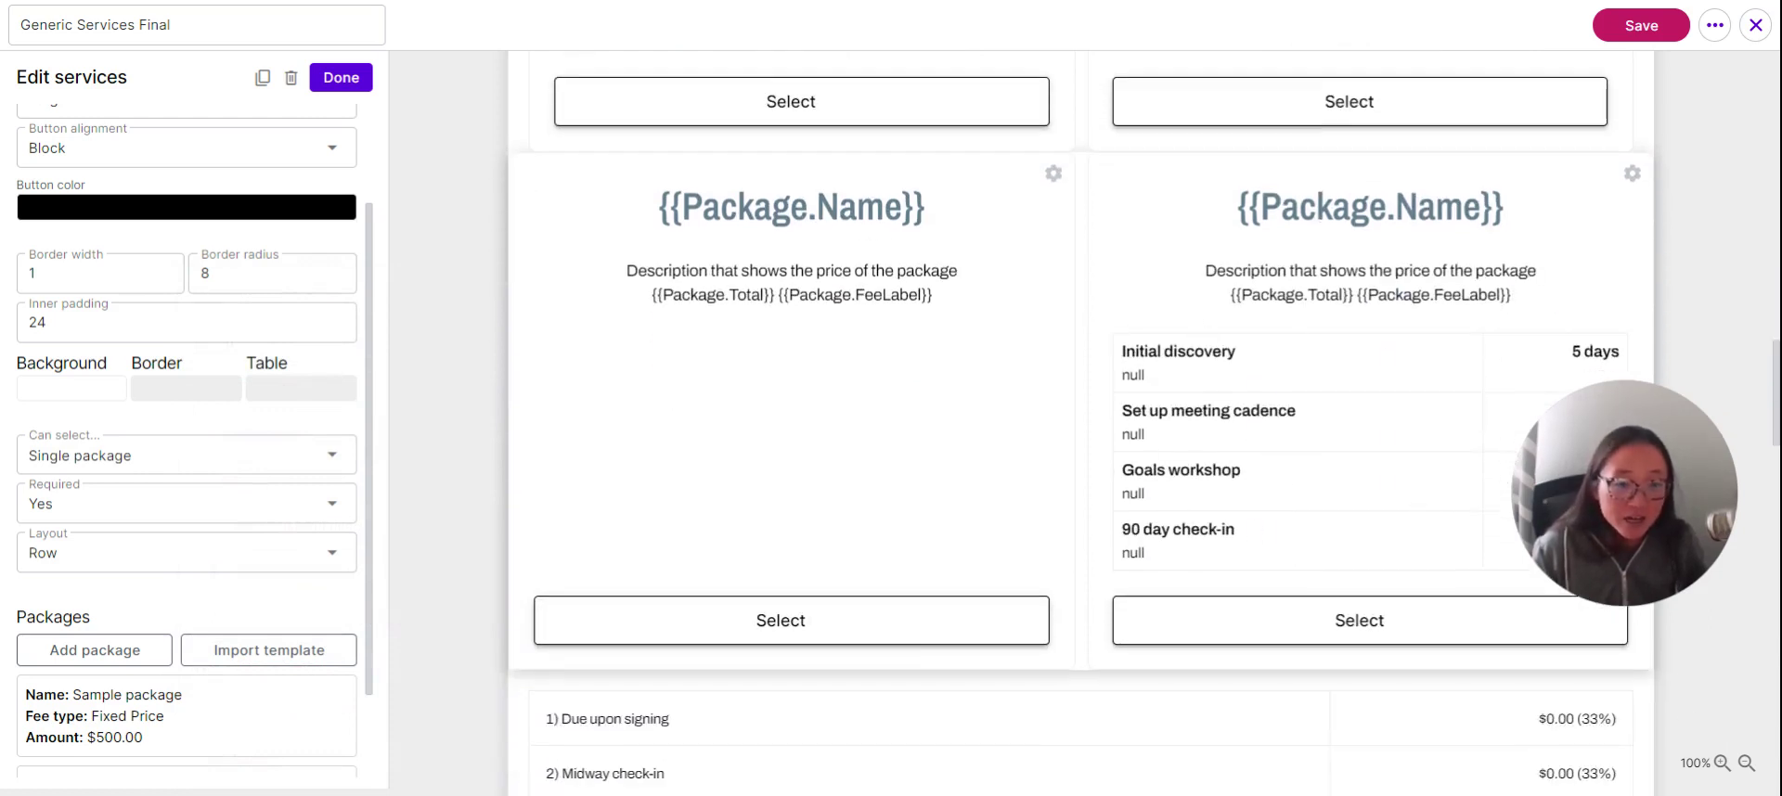
left_click(1337, 271)
left_click(1324, 373)
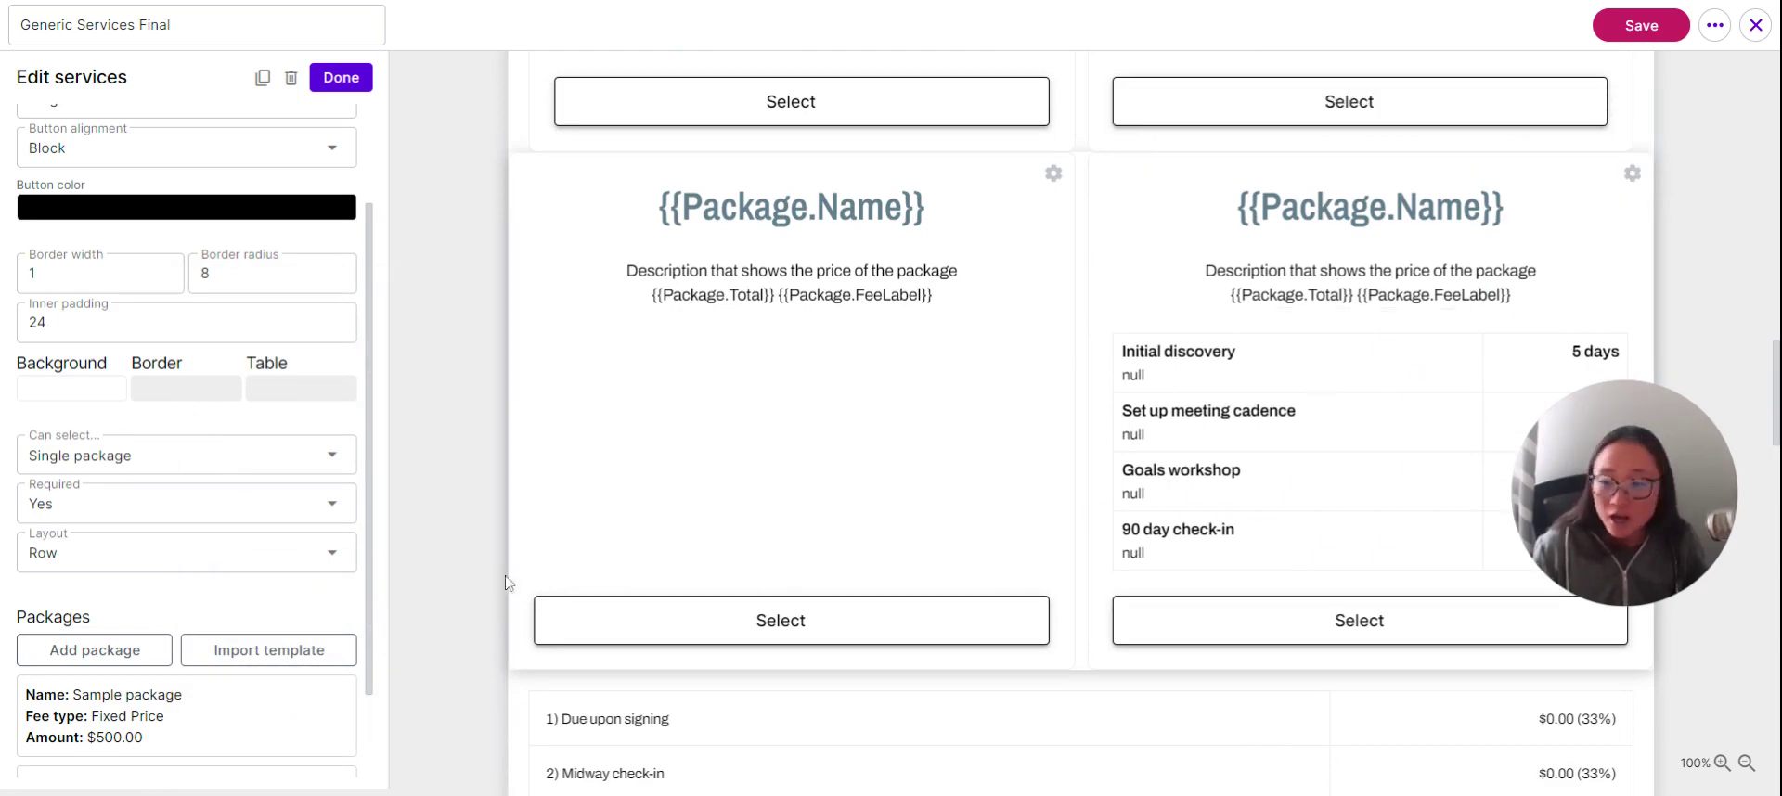
scroll(179, 729, "down", 2)
left_click(123, 724)
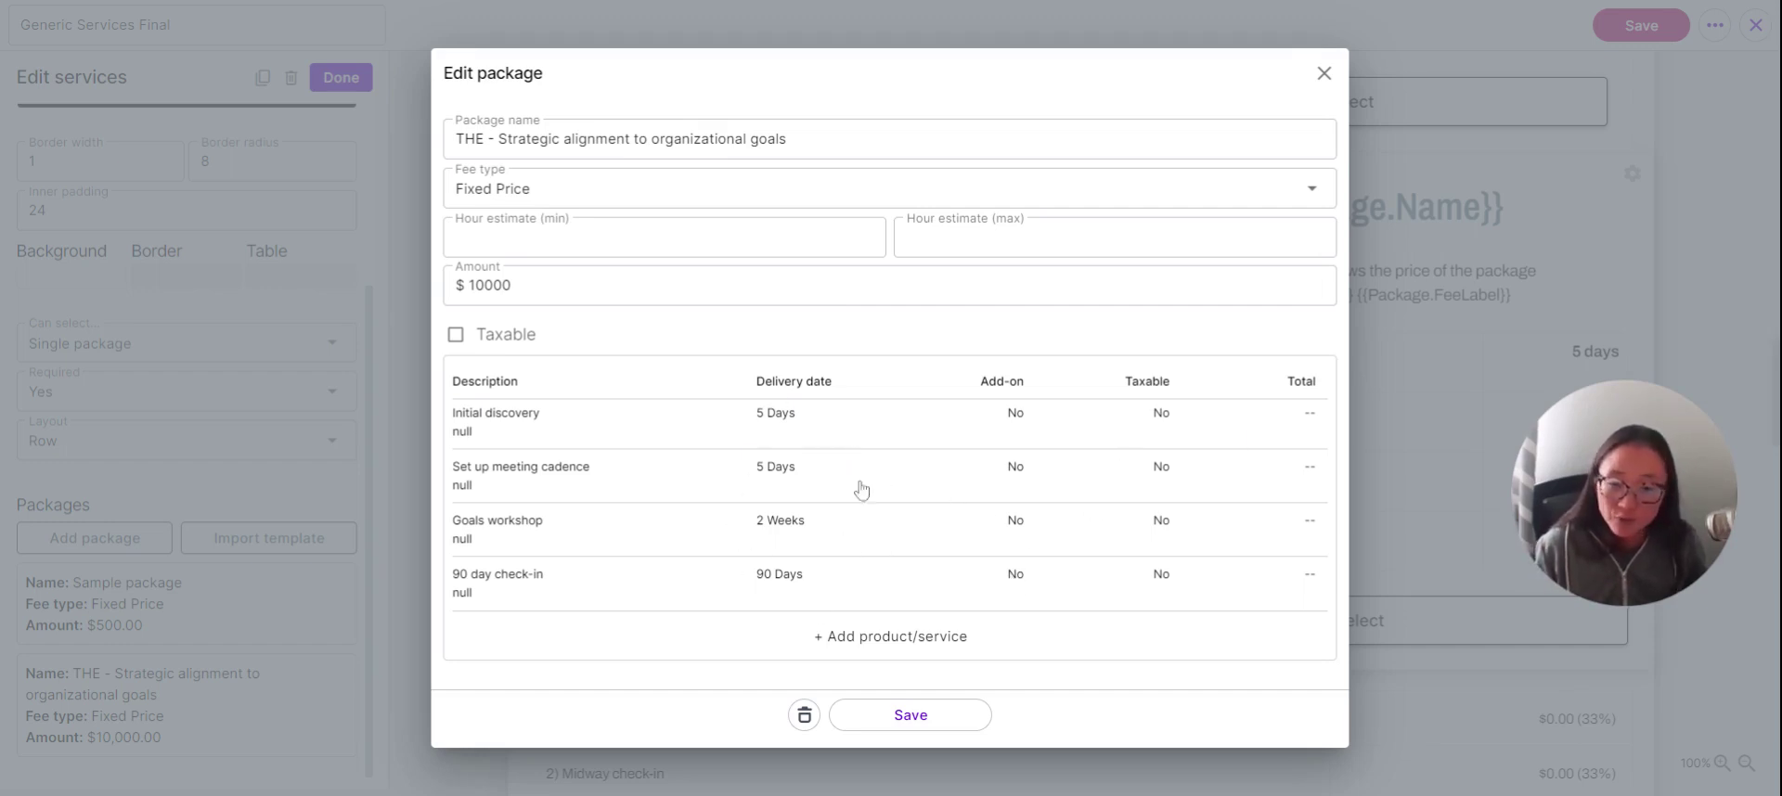
left_click(1326, 74)
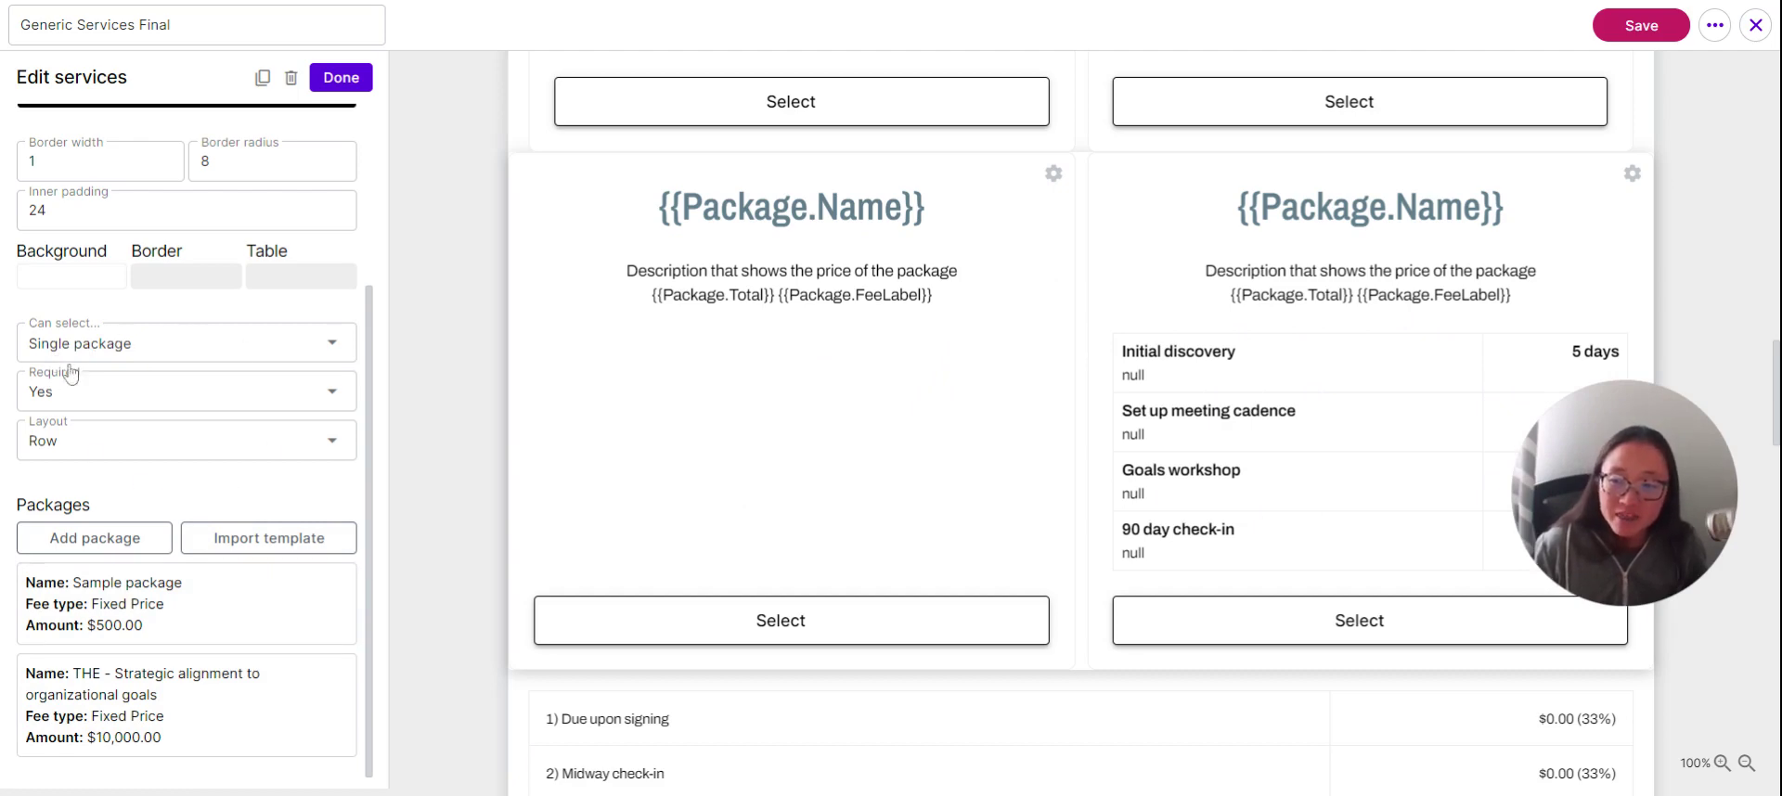
Try allowing multiple packages in the new services block, and return its selection rule to a single package
left_click(102, 357)
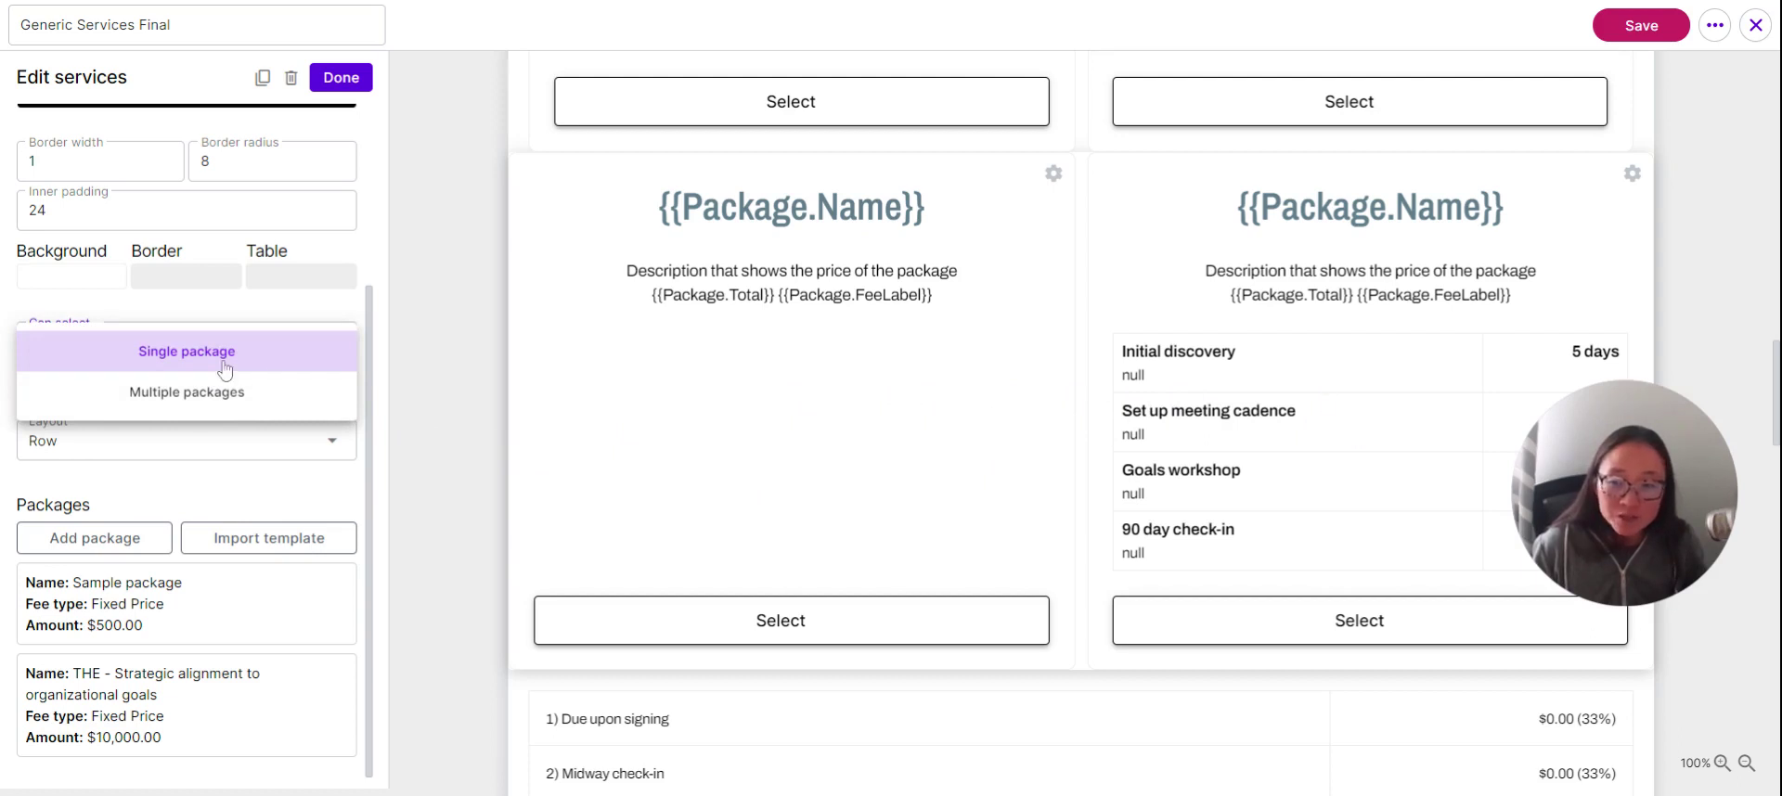
left_click(206, 392)
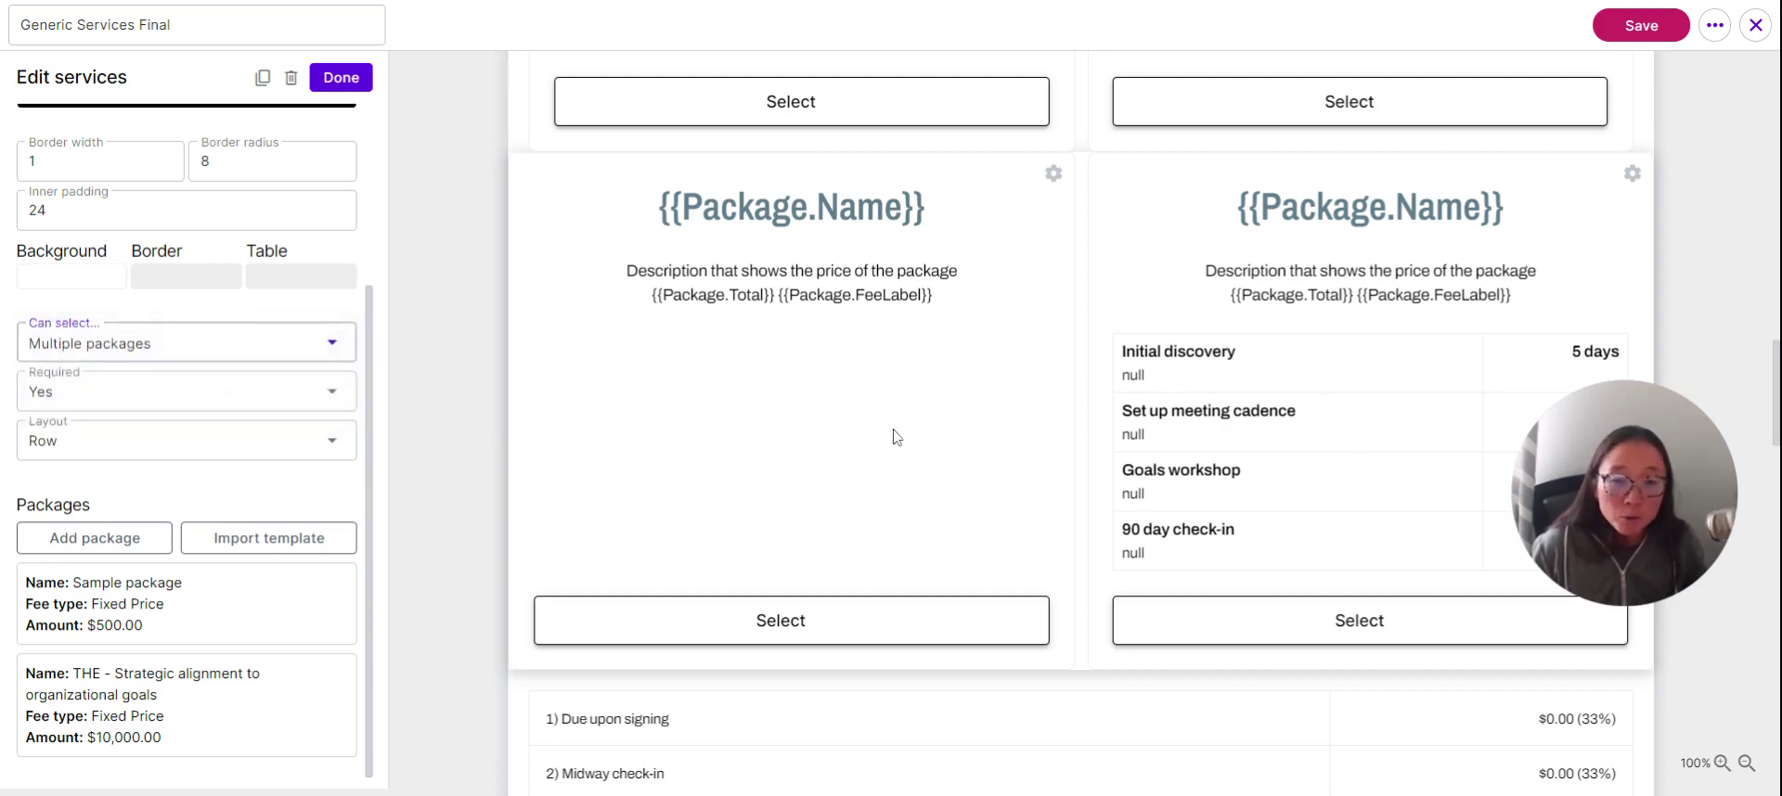
left_click(88, 356)
left_click(140, 345)
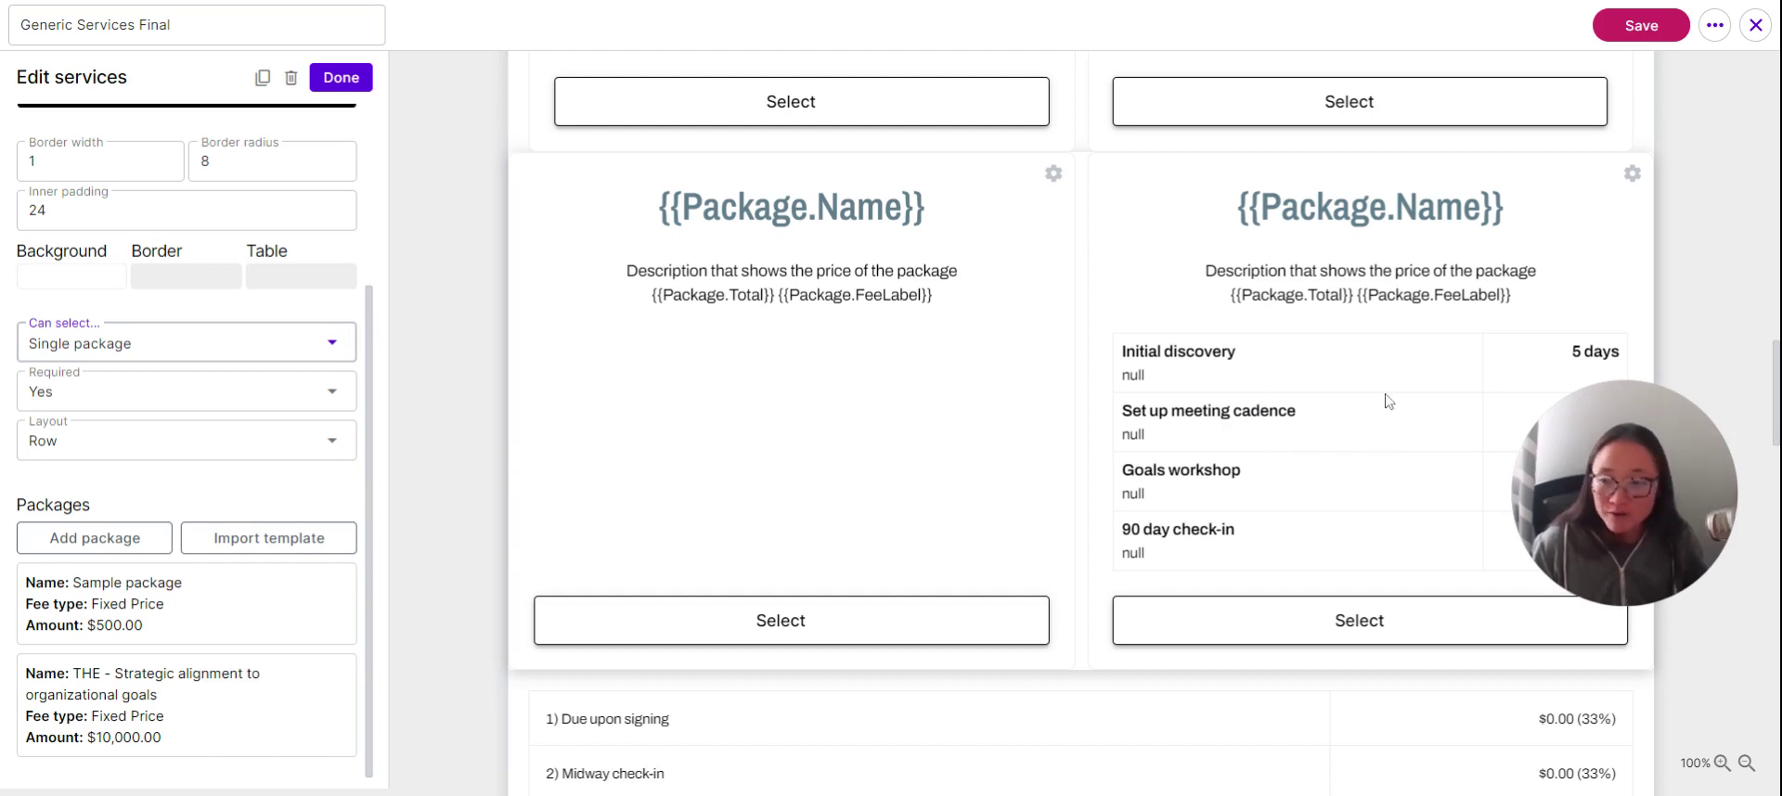
Try the Stacked layout for the new services block's two packages, and return the layout to Row
left_click(250, 441)
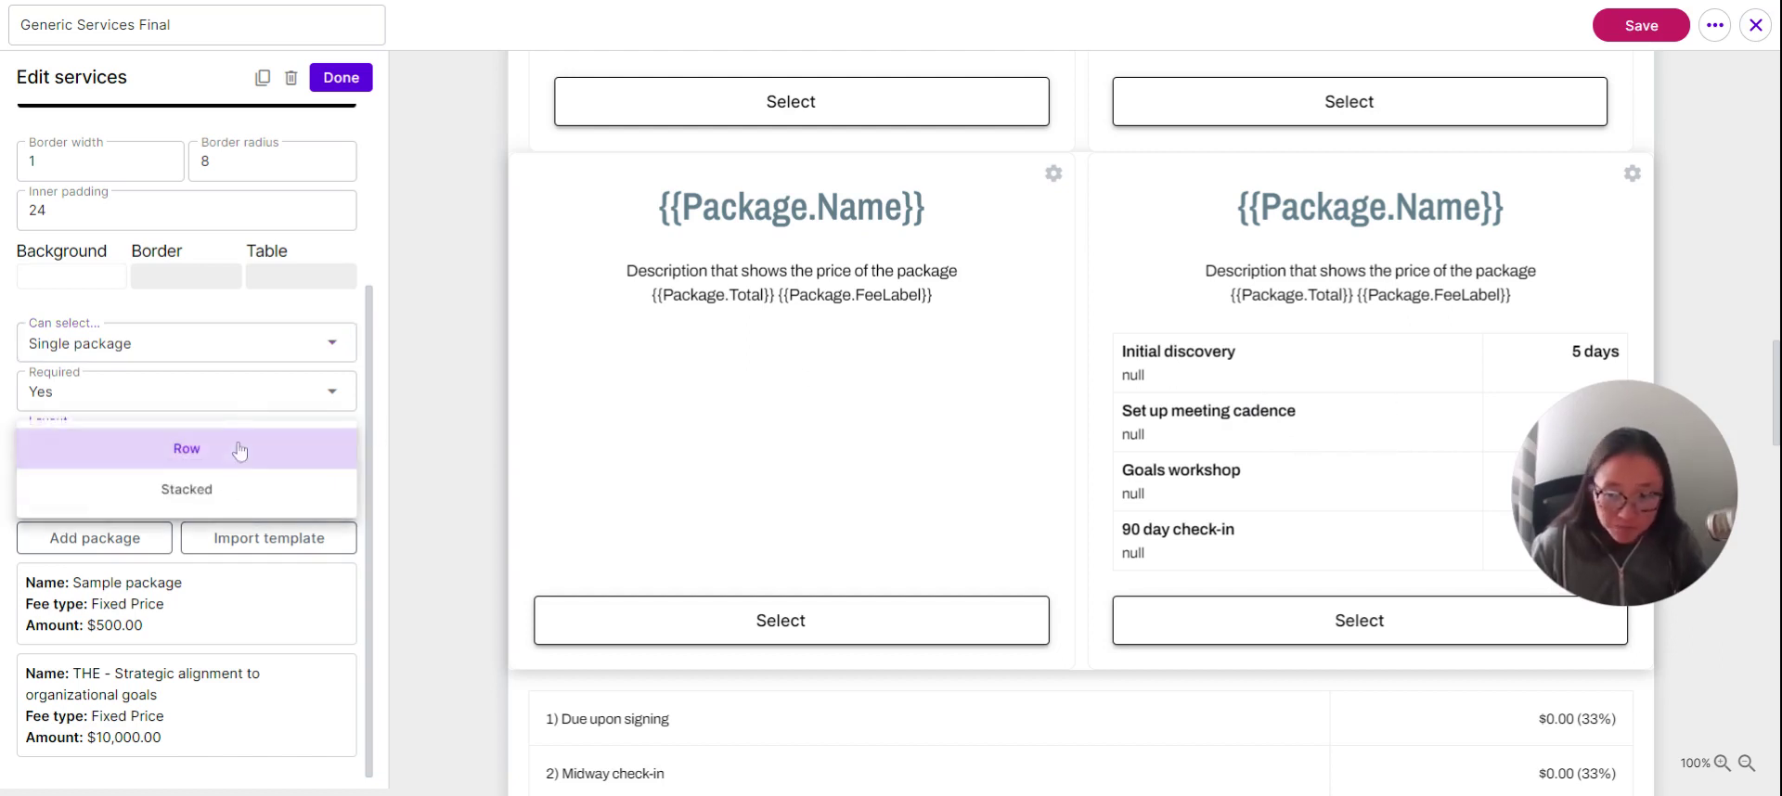
left_click(204, 489)
scroll(1066, 577, "down", 3)
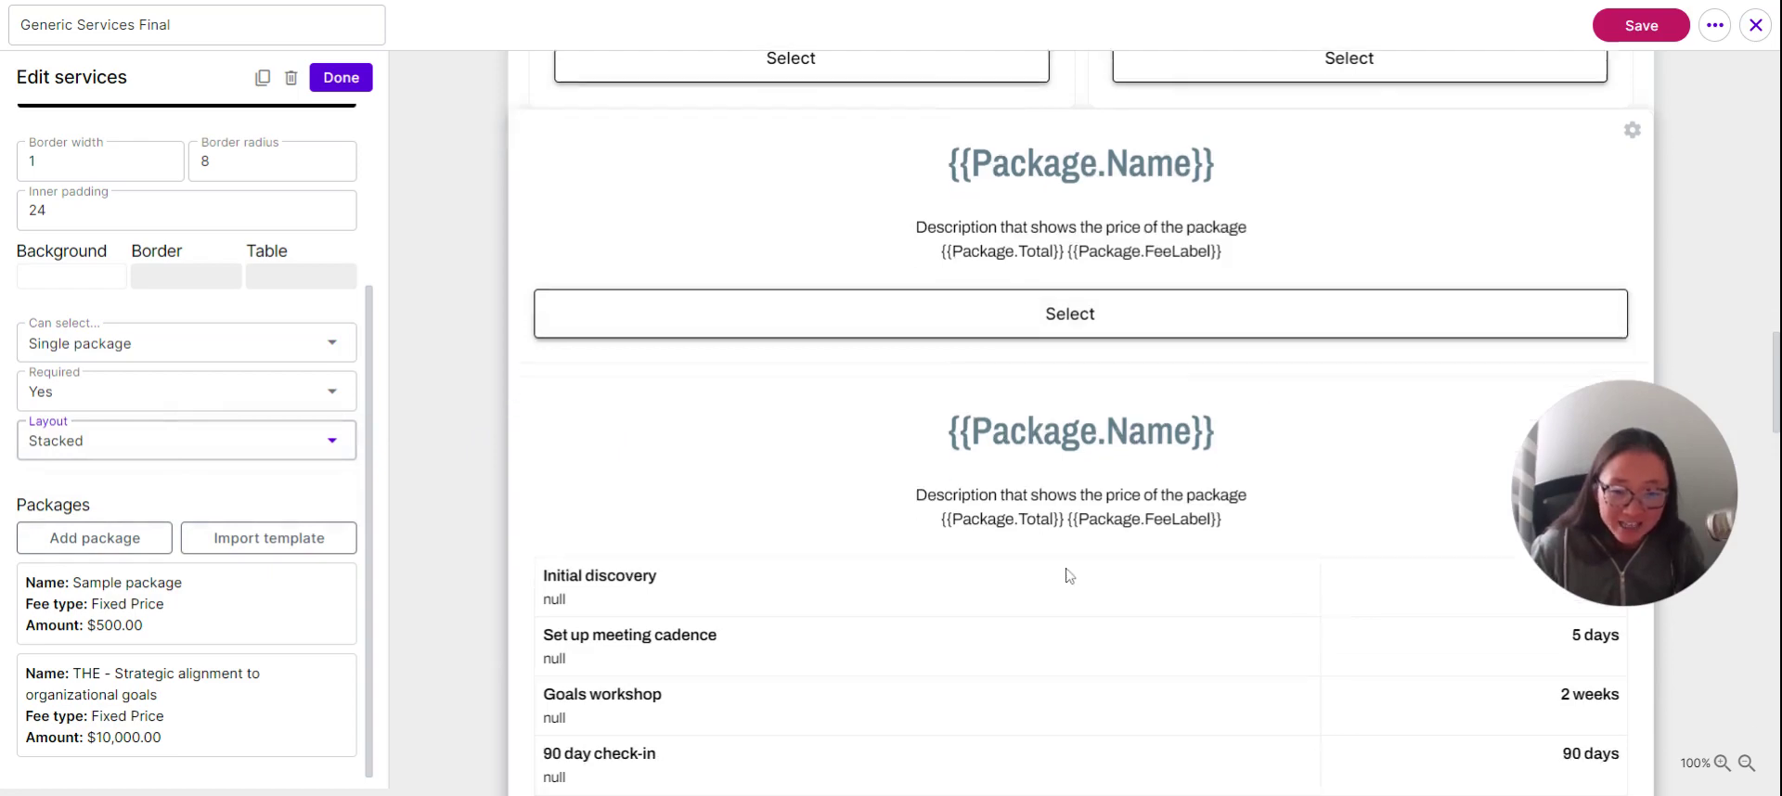
left_click(331, 436)
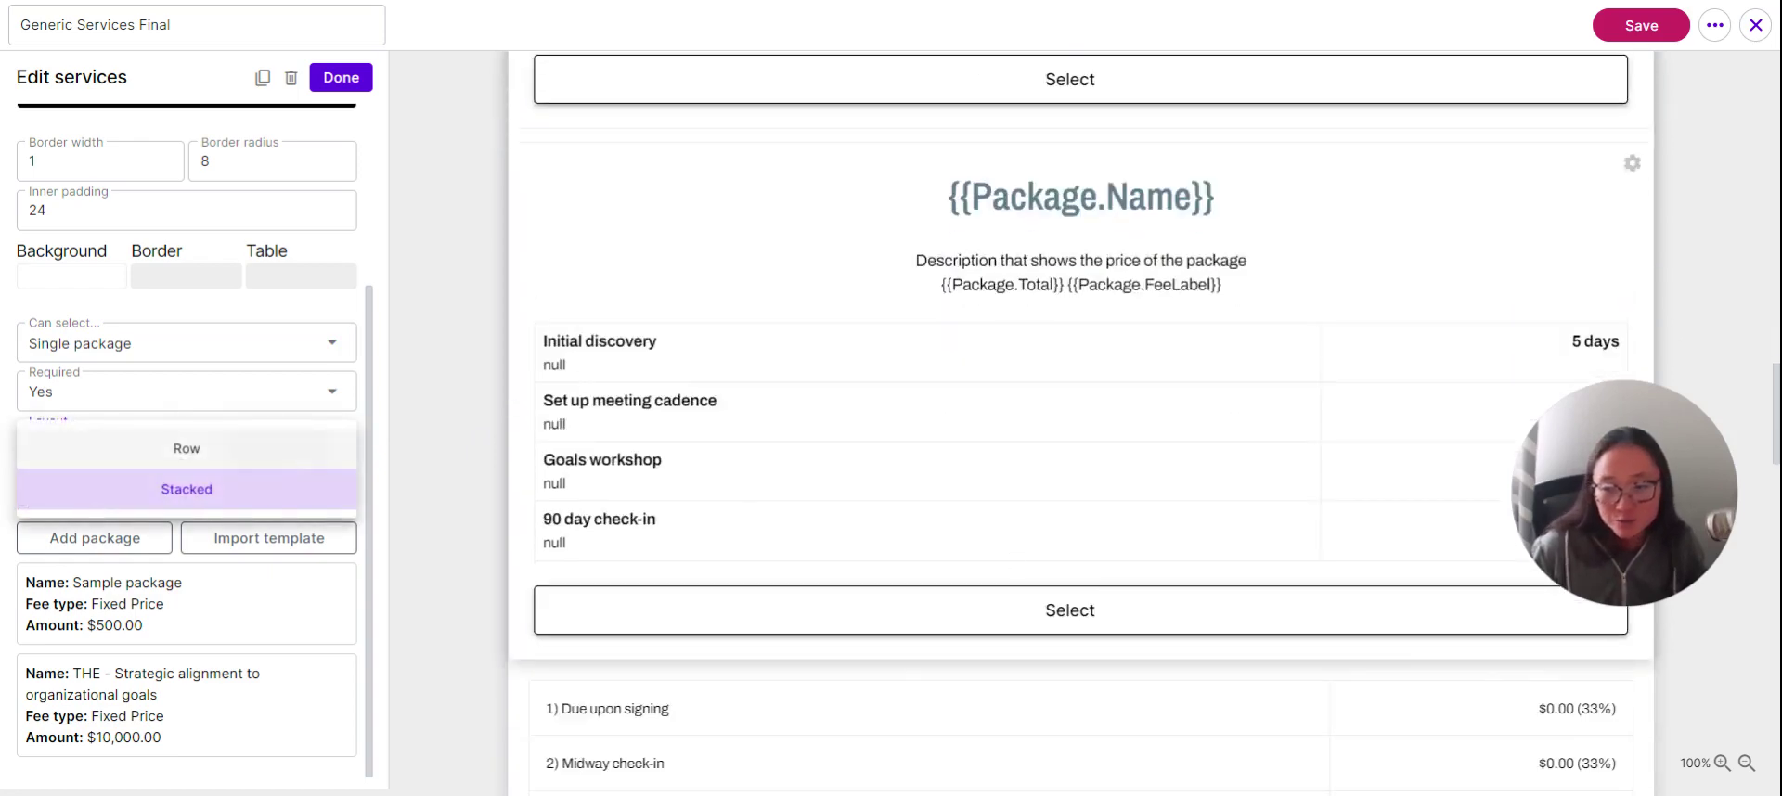
left_click(282, 455)
Let clients select multiple packages in the services block containing Sample package and make that selection not required
scroll(1242, 613, "up", 3)
scroll(1243, 613, "up", 7)
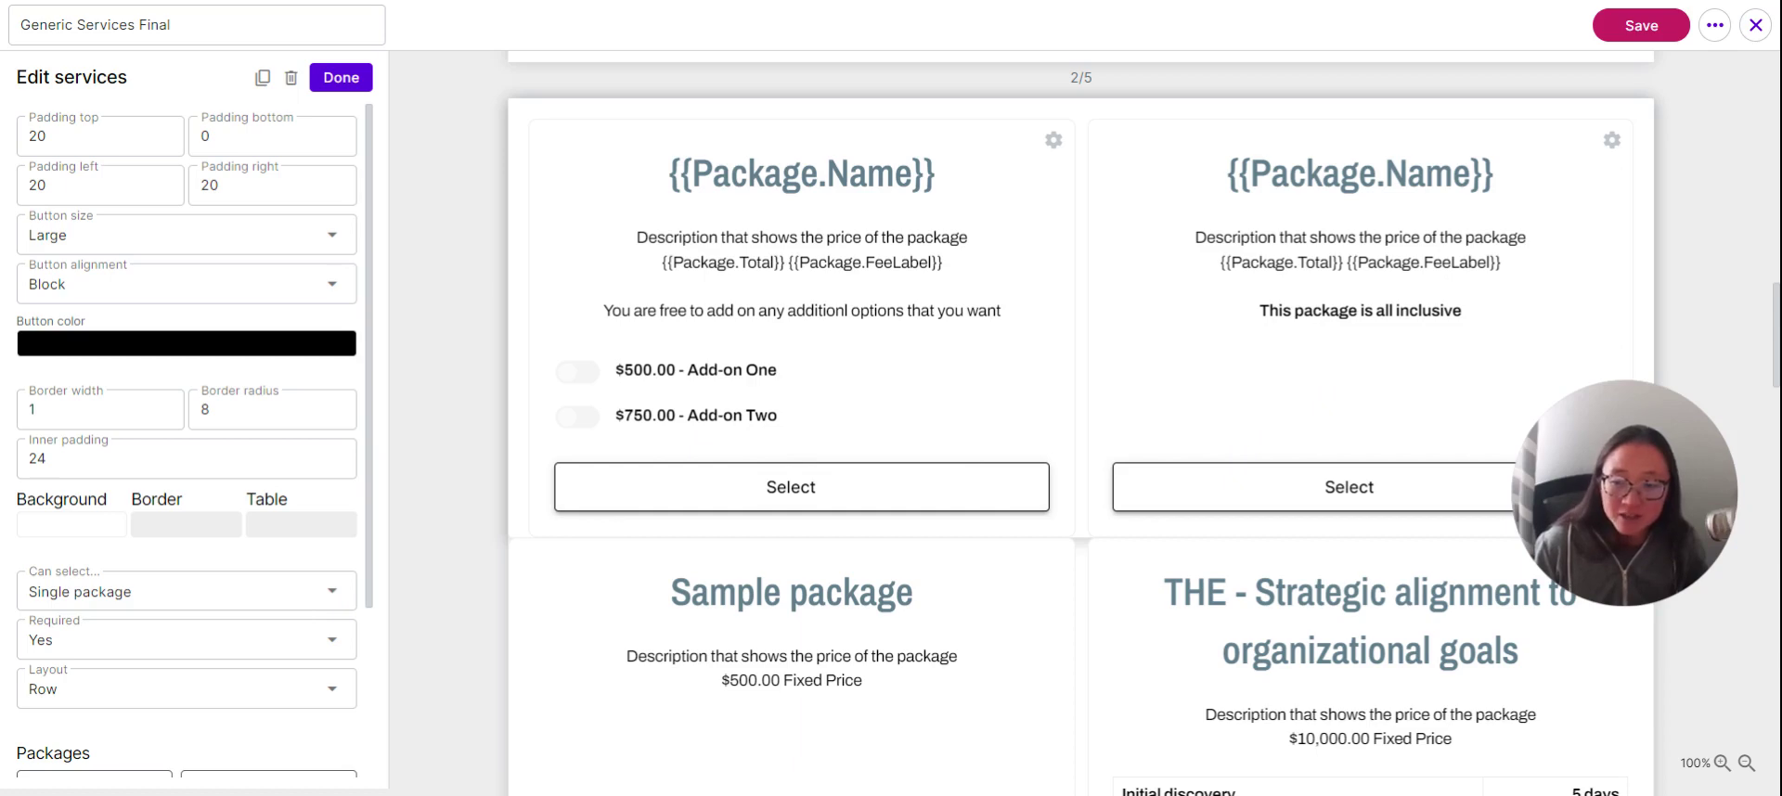
scroll(1412, 520, "down", 3)
left_click(696, 382)
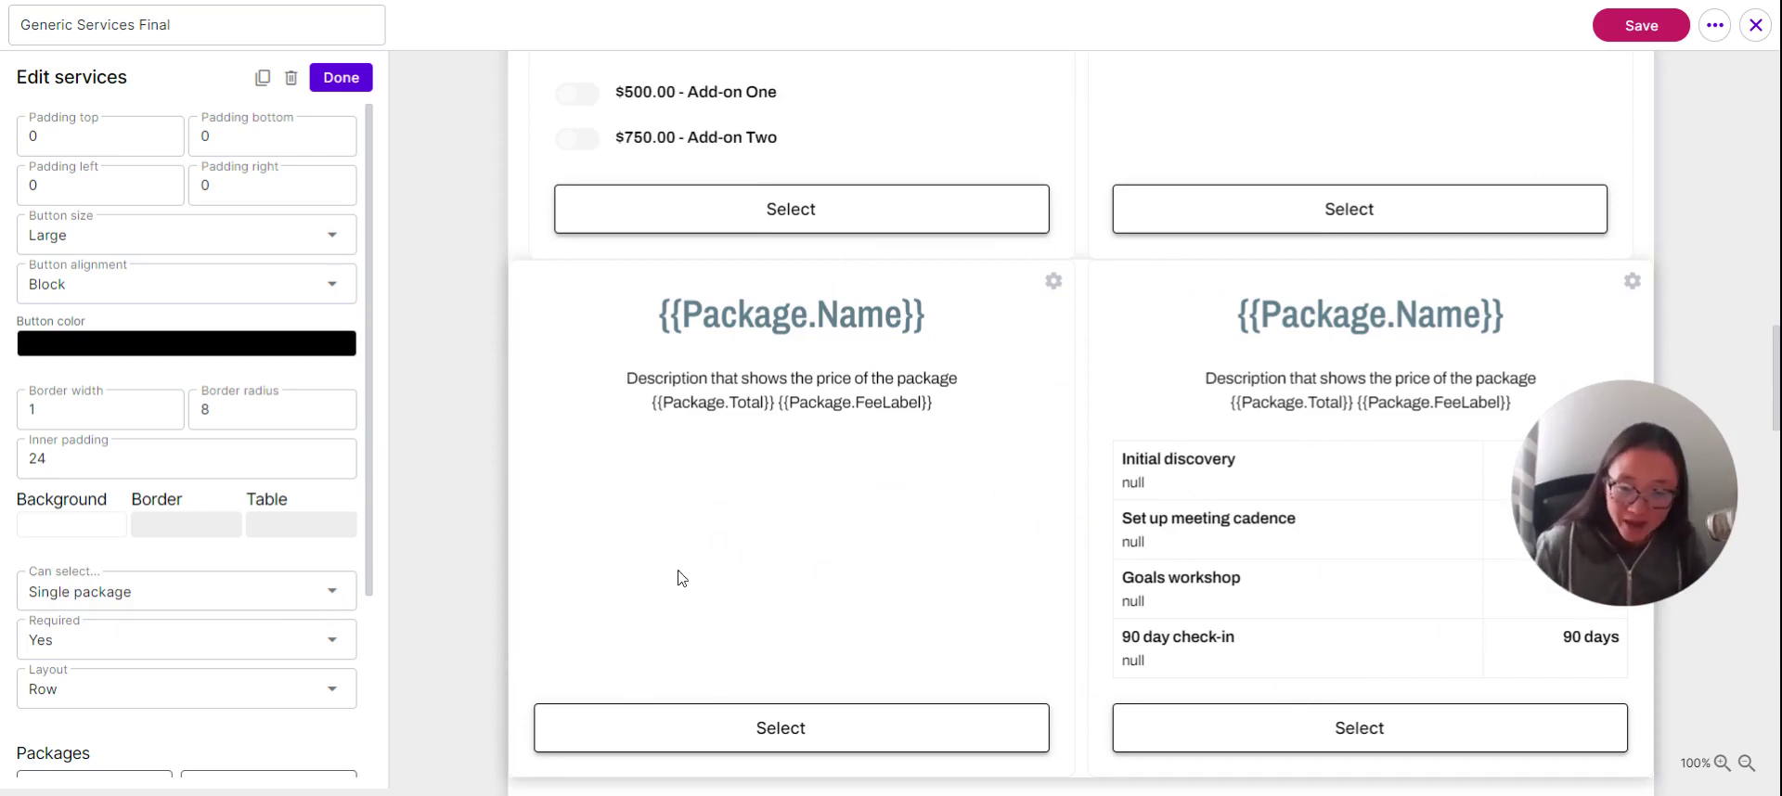
left_click(341, 608)
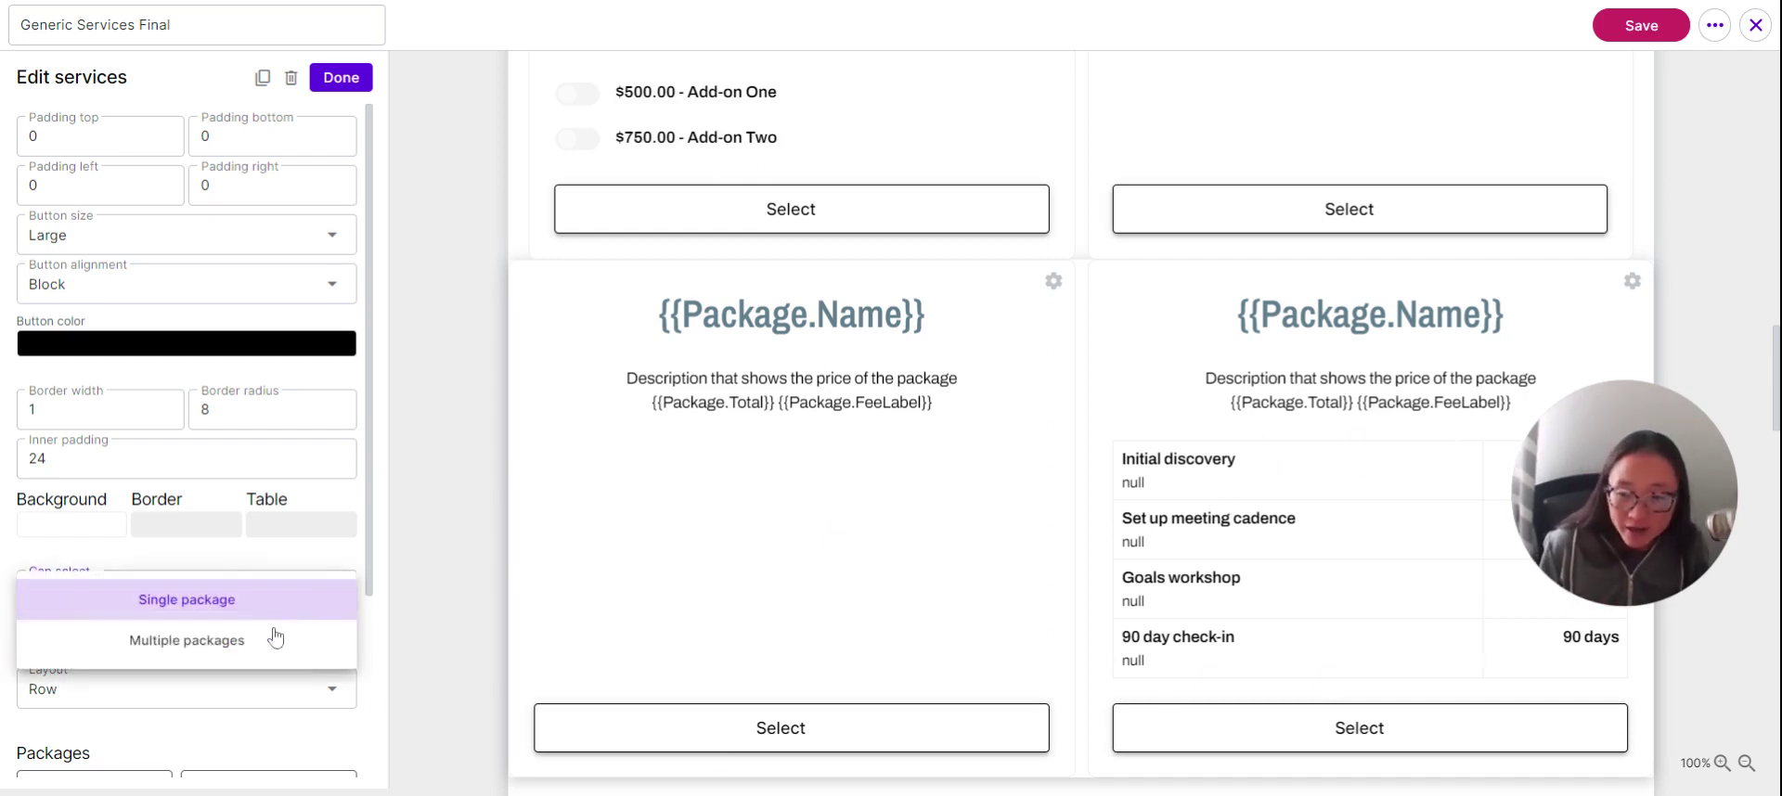
left_click(271, 638)
left_click(323, 645)
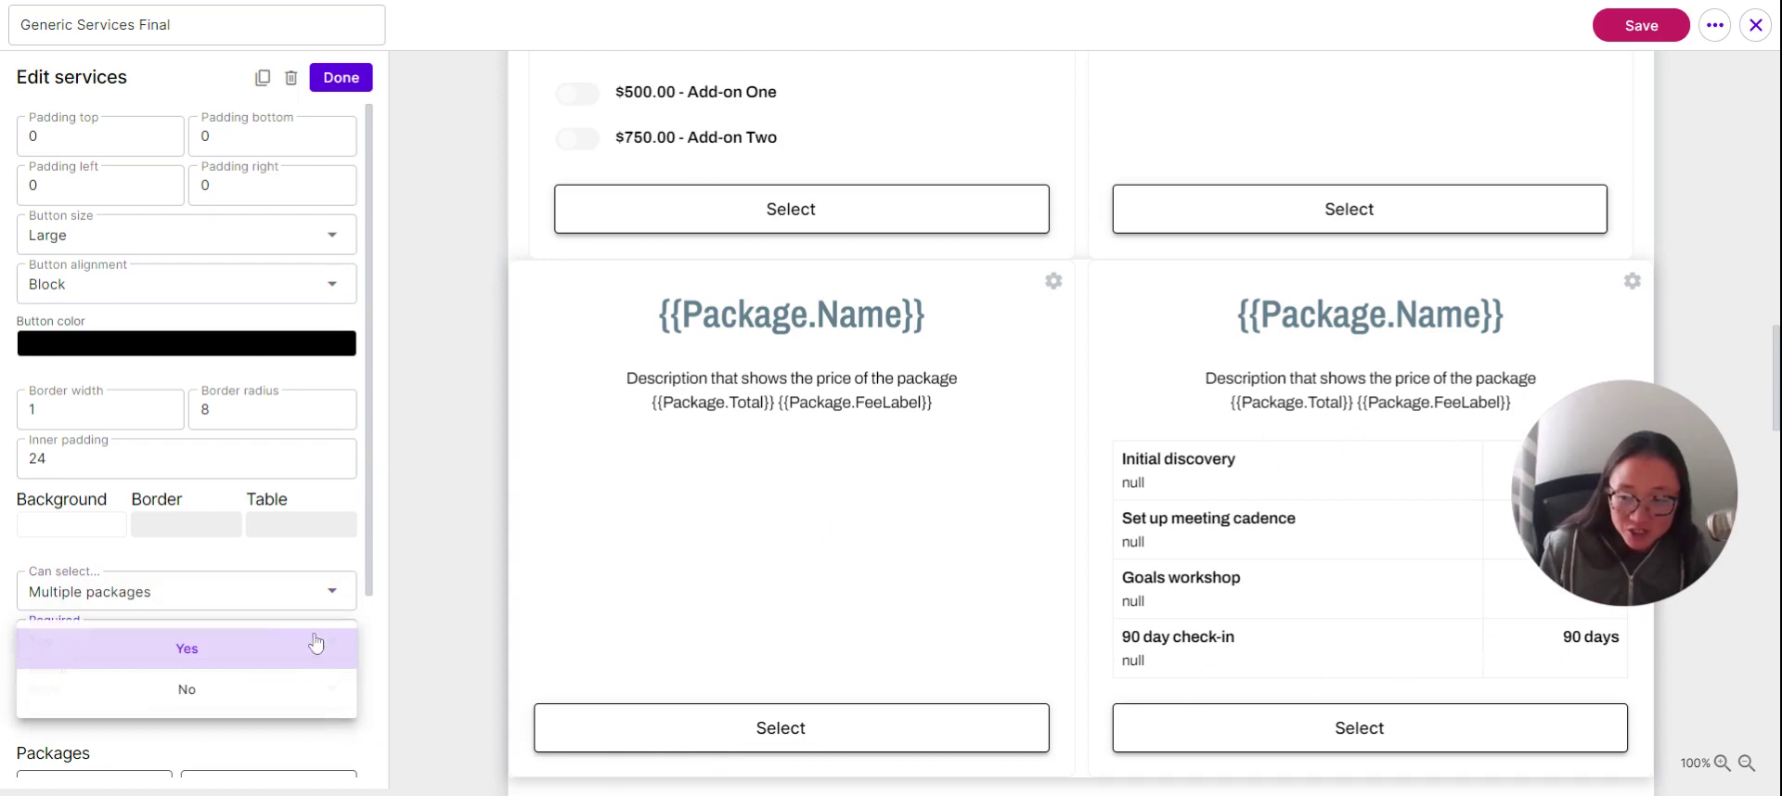
left_click(154, 685)
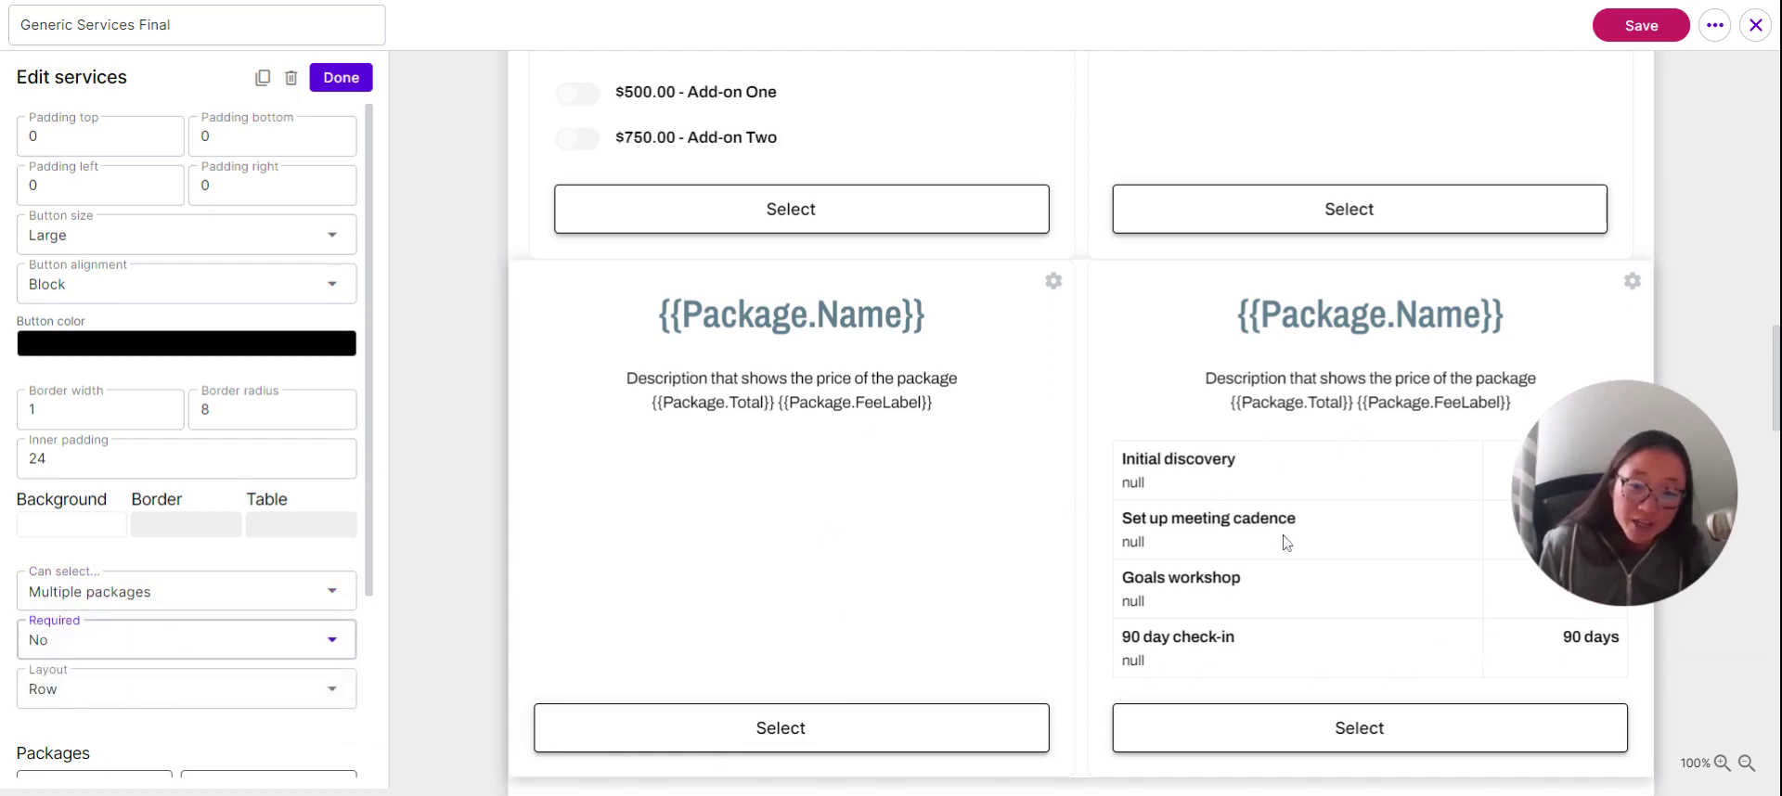
Open Minimal Service Package from the first services block, look through the available products and services, and close that list without adding any
scroll(1285, 494, "up", 5)
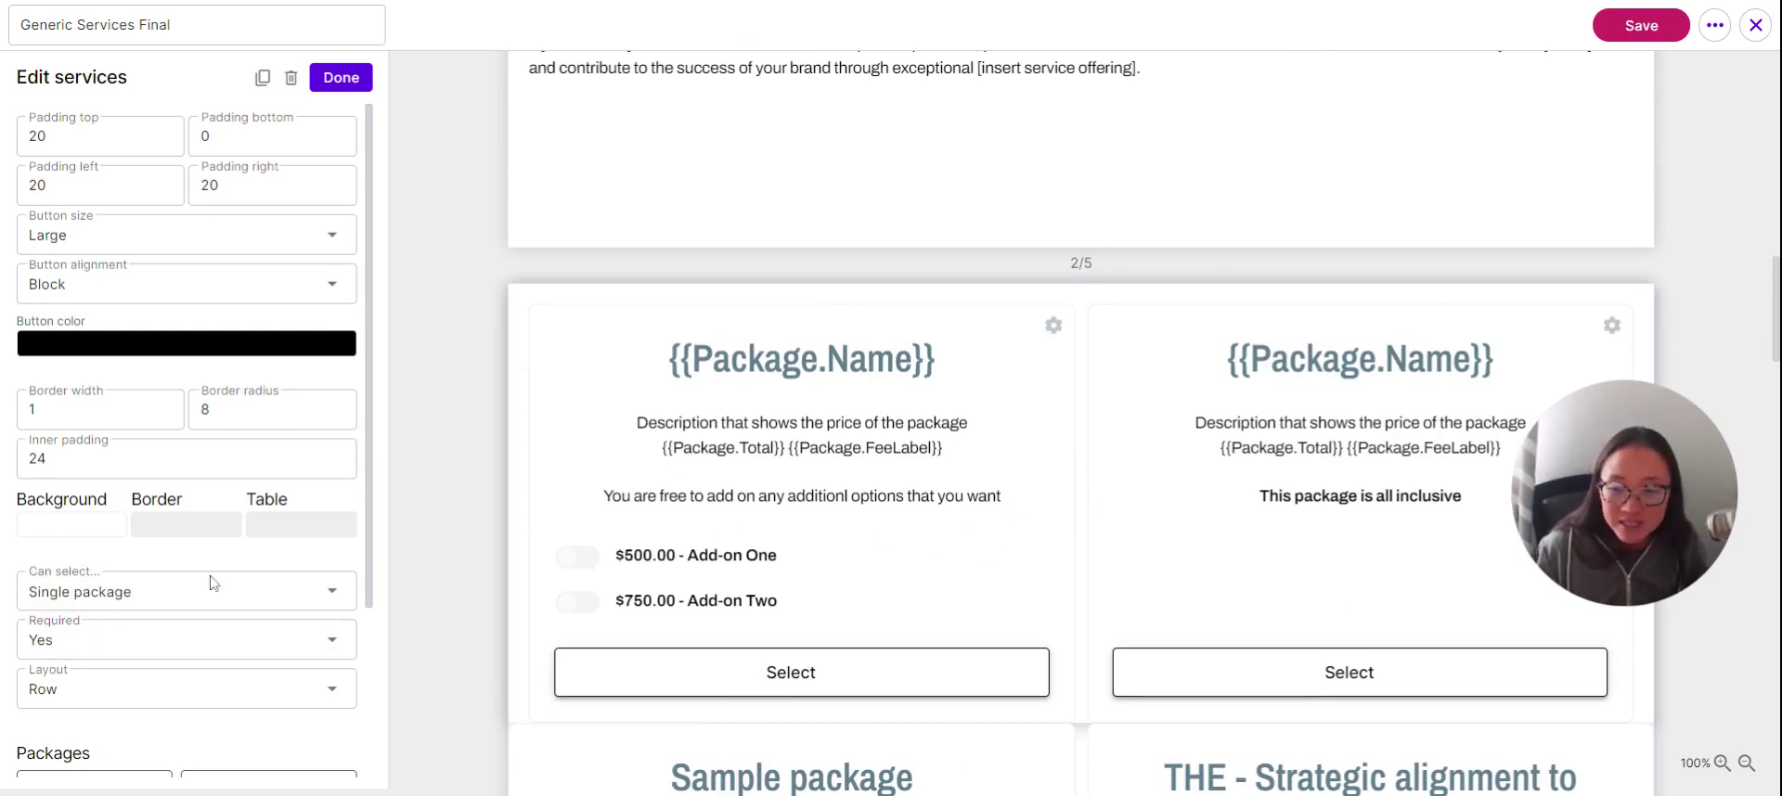
scroll(215, 583, "down", 2)
scroll(158, 632, "down", 1)
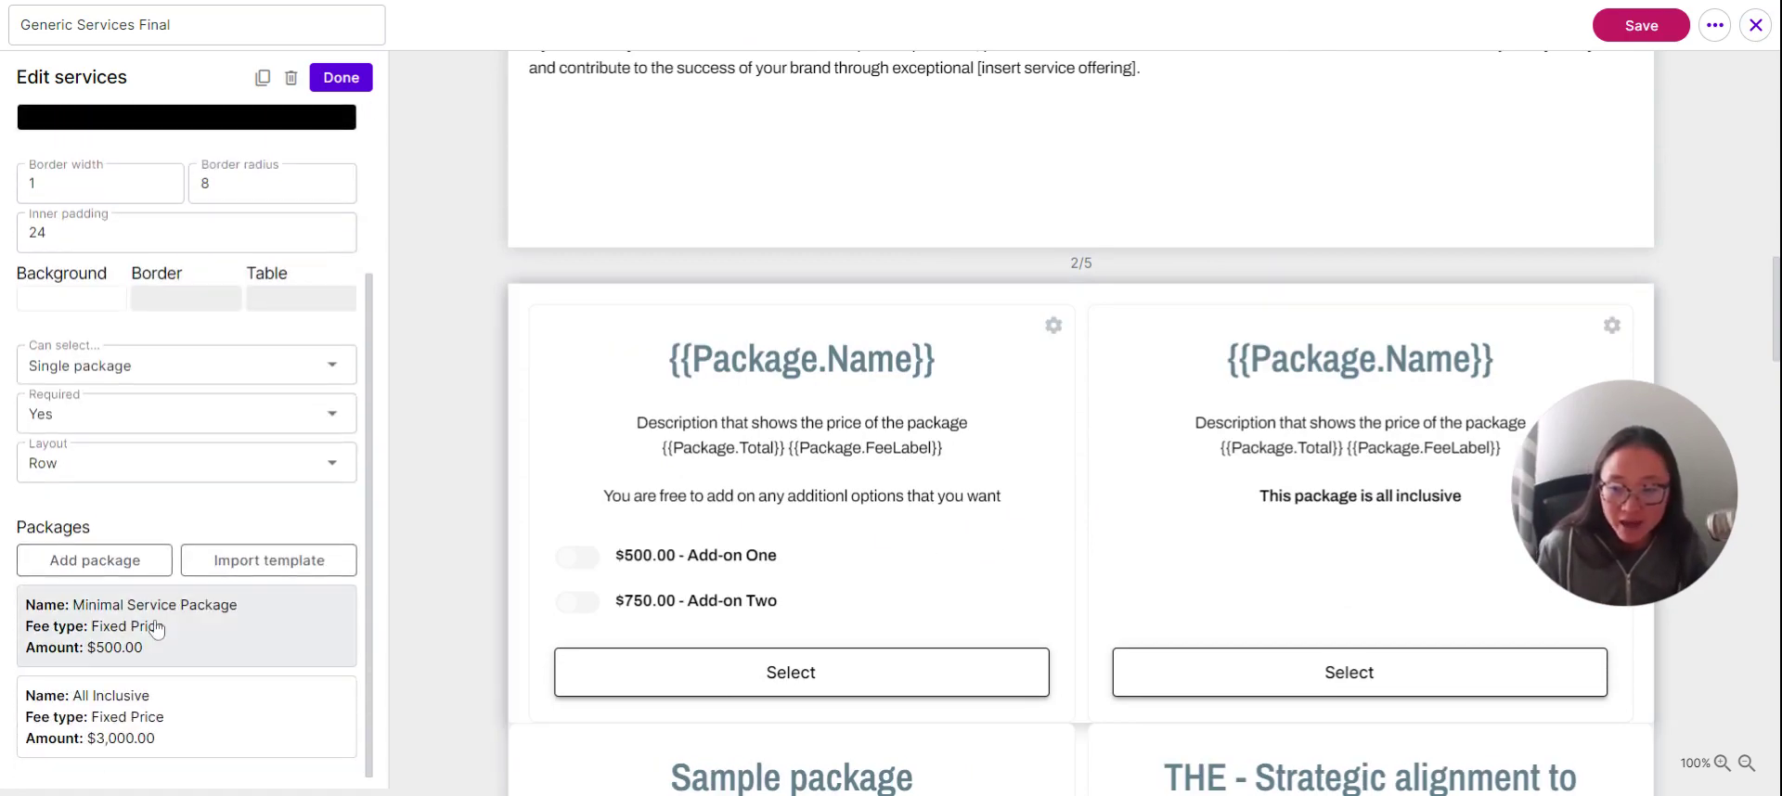
left_click(157, 631)
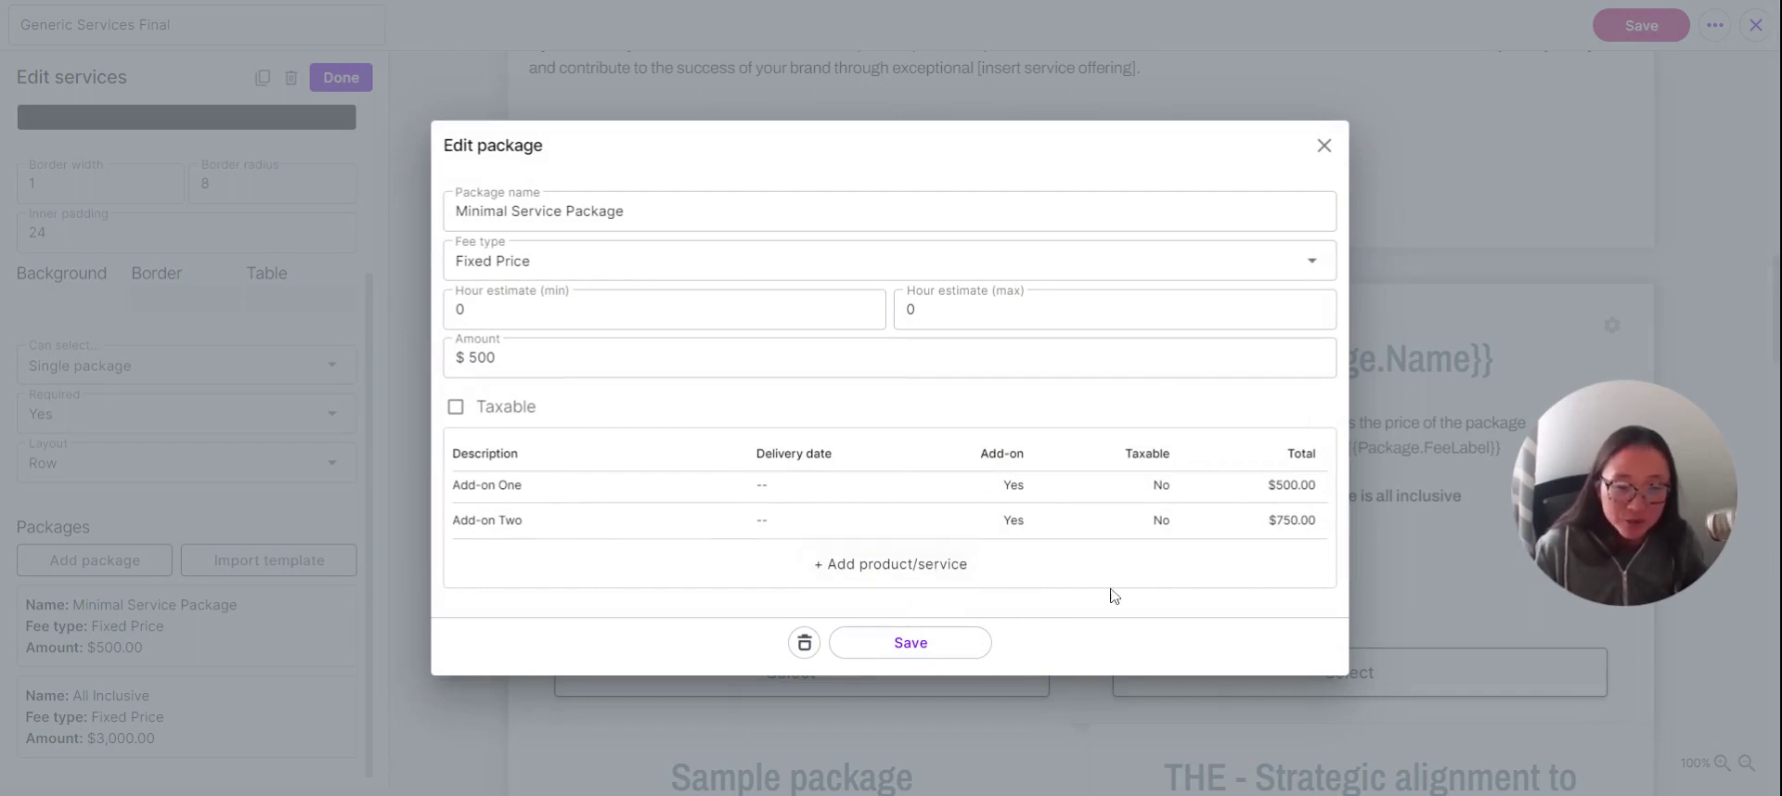
left_click(935, 577)
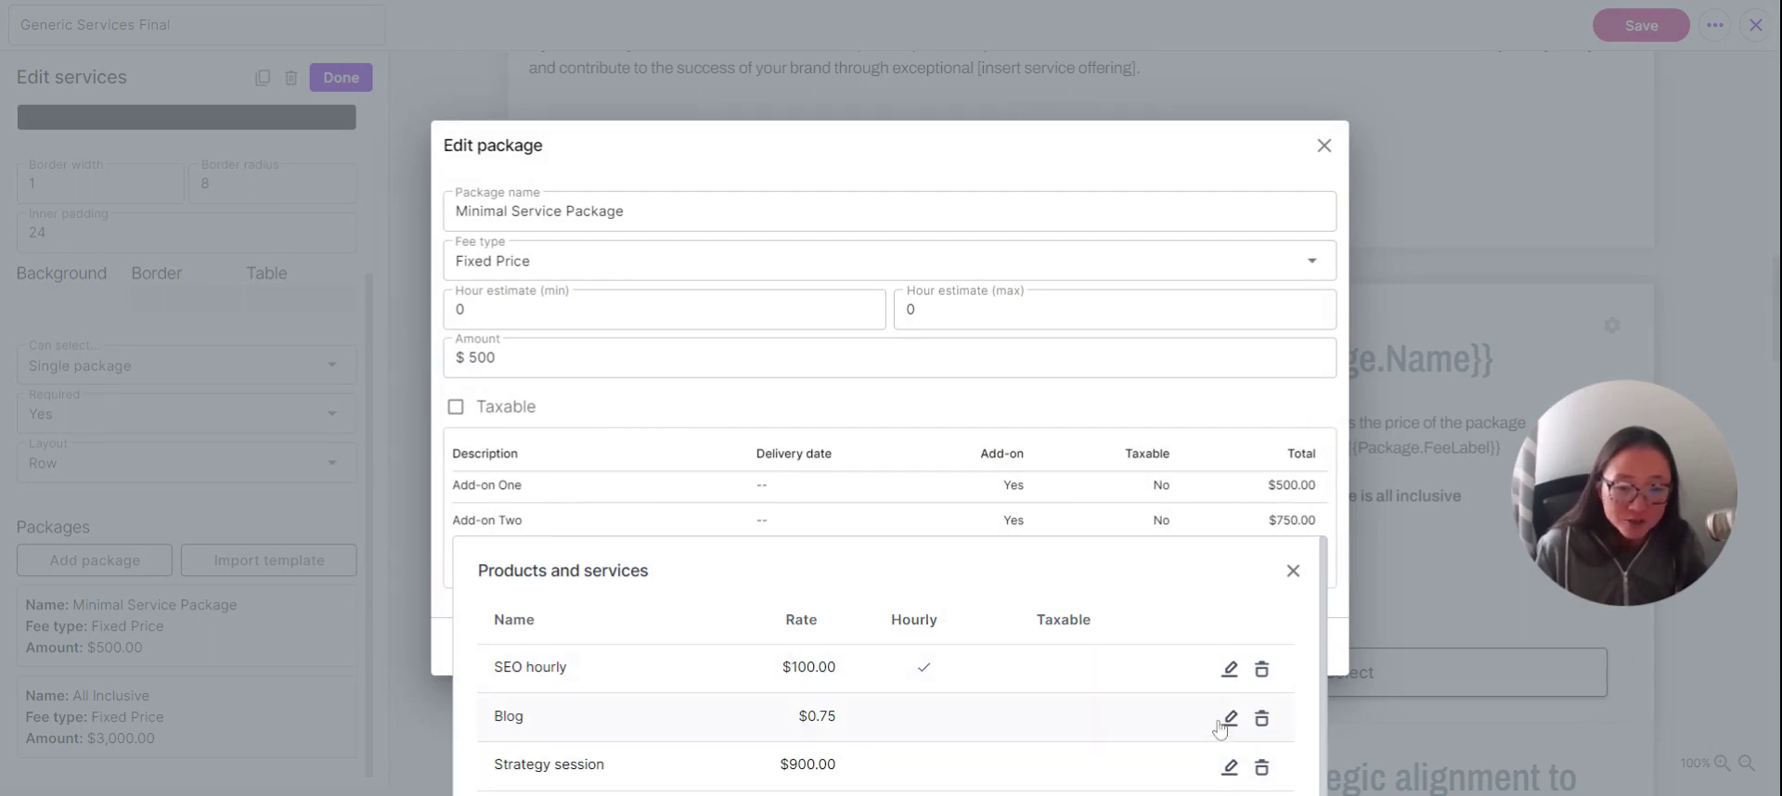
left_click(1293, 571)
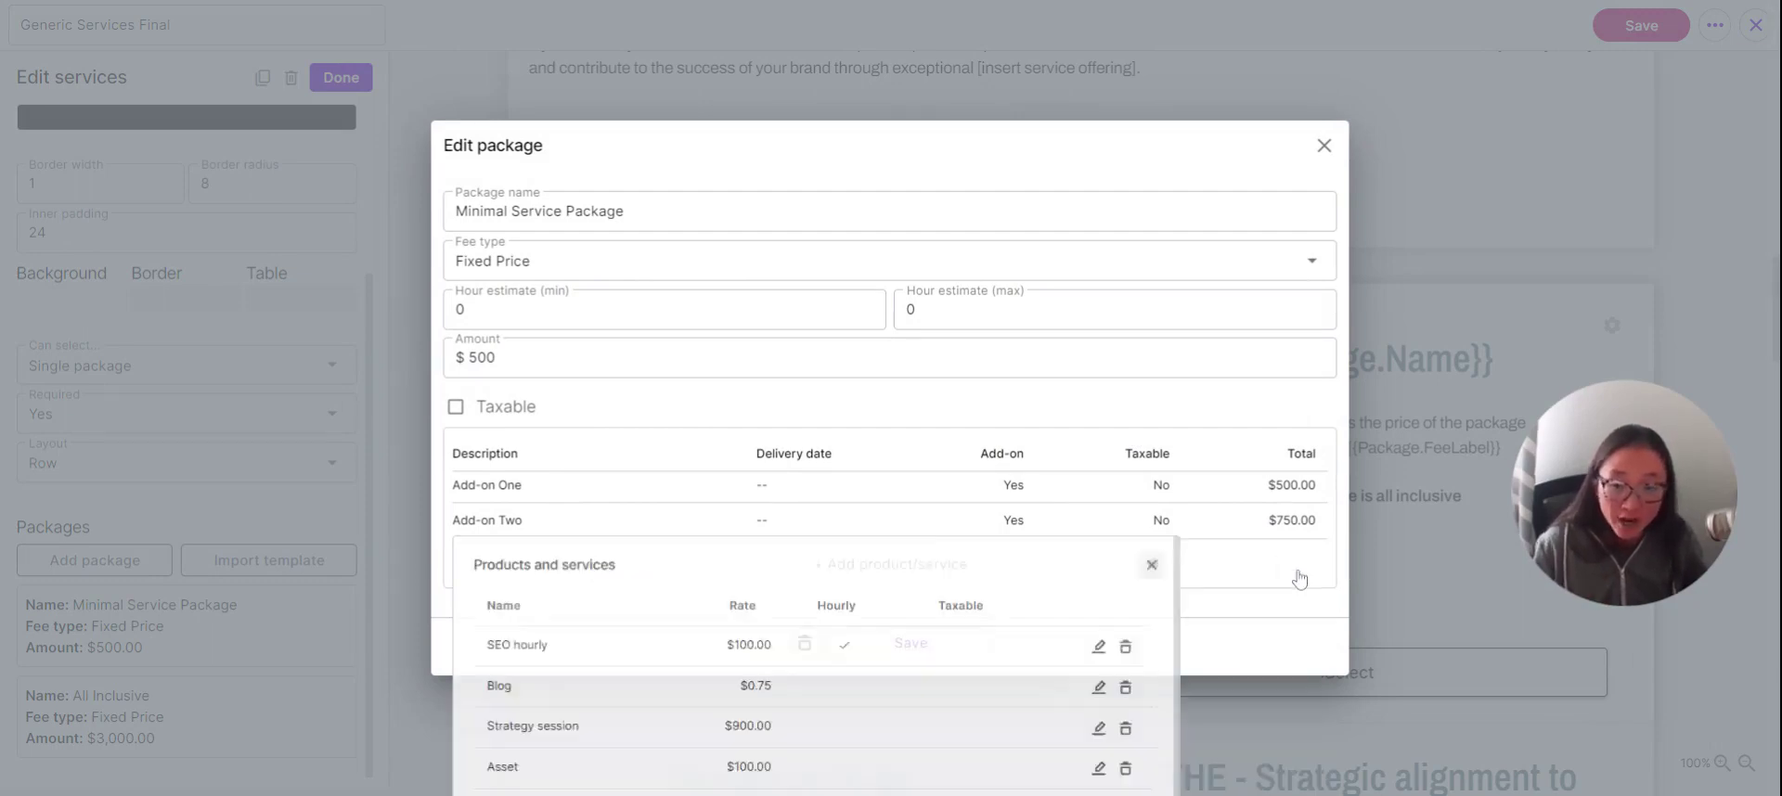
Rename Add-on One to "Strategy session", raise its quantity at the $500 rate so it totals $2,500.00, and save the item
left_click(522, 497)
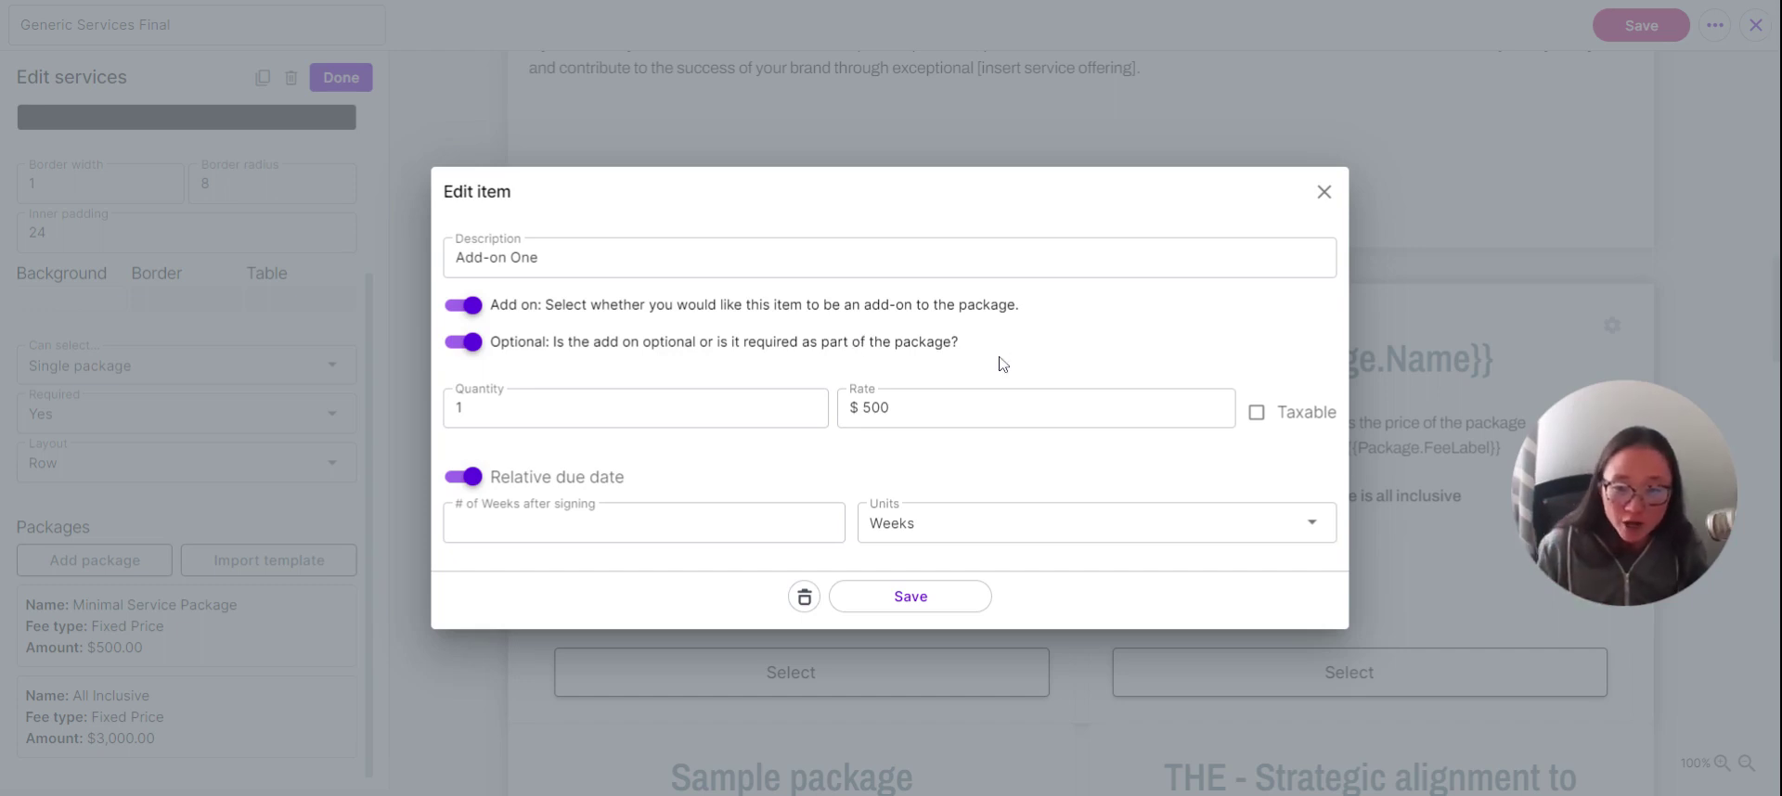
left_click(804, 404)
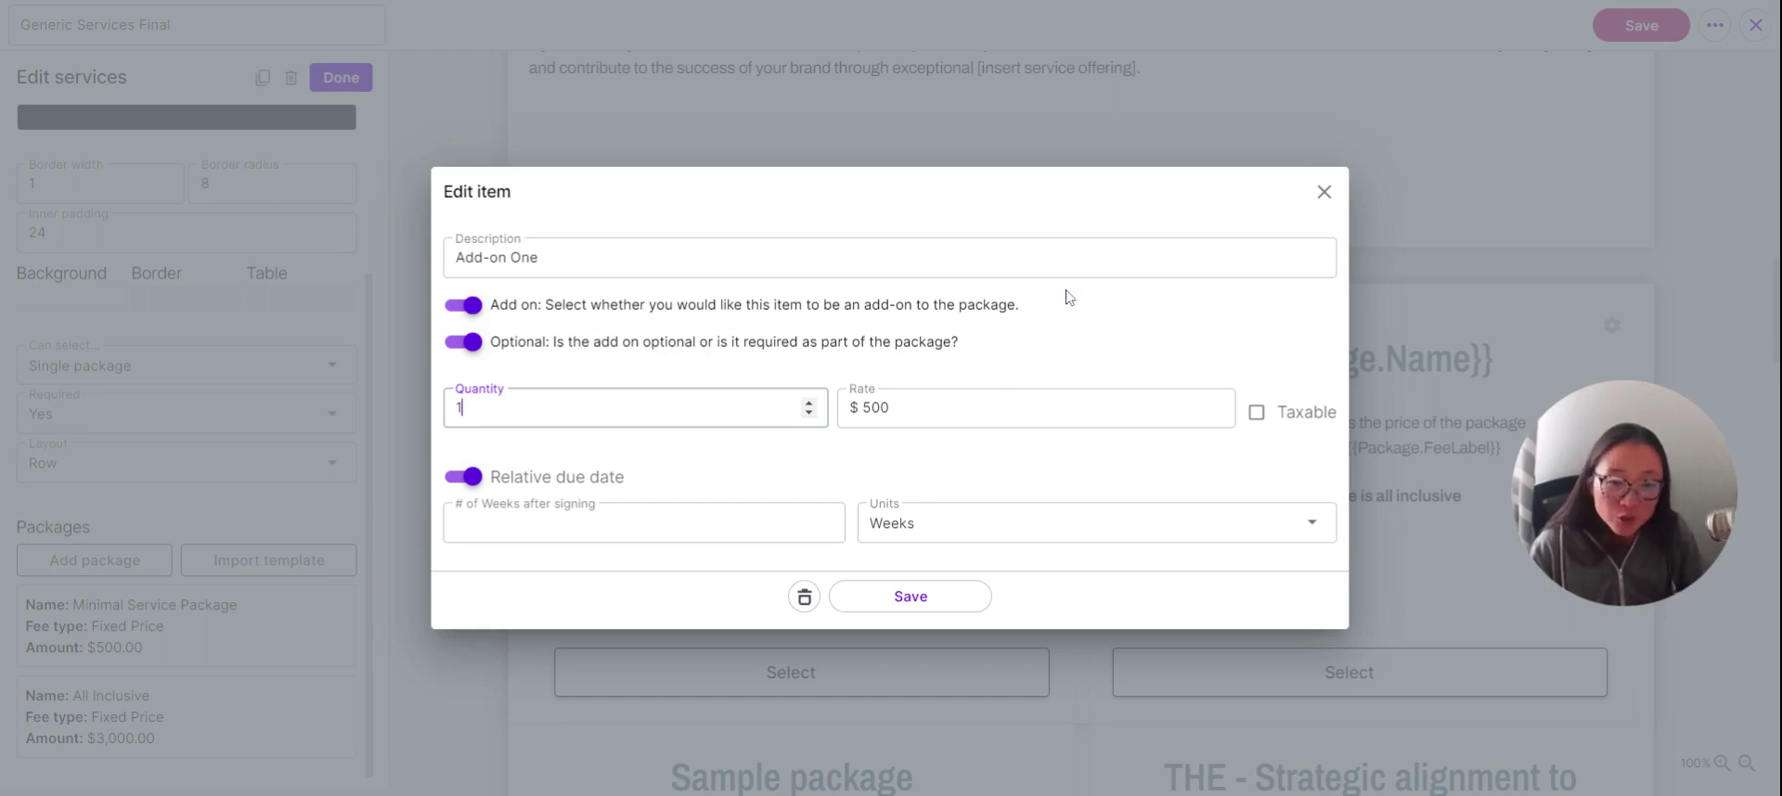
triple_click(497, 257)
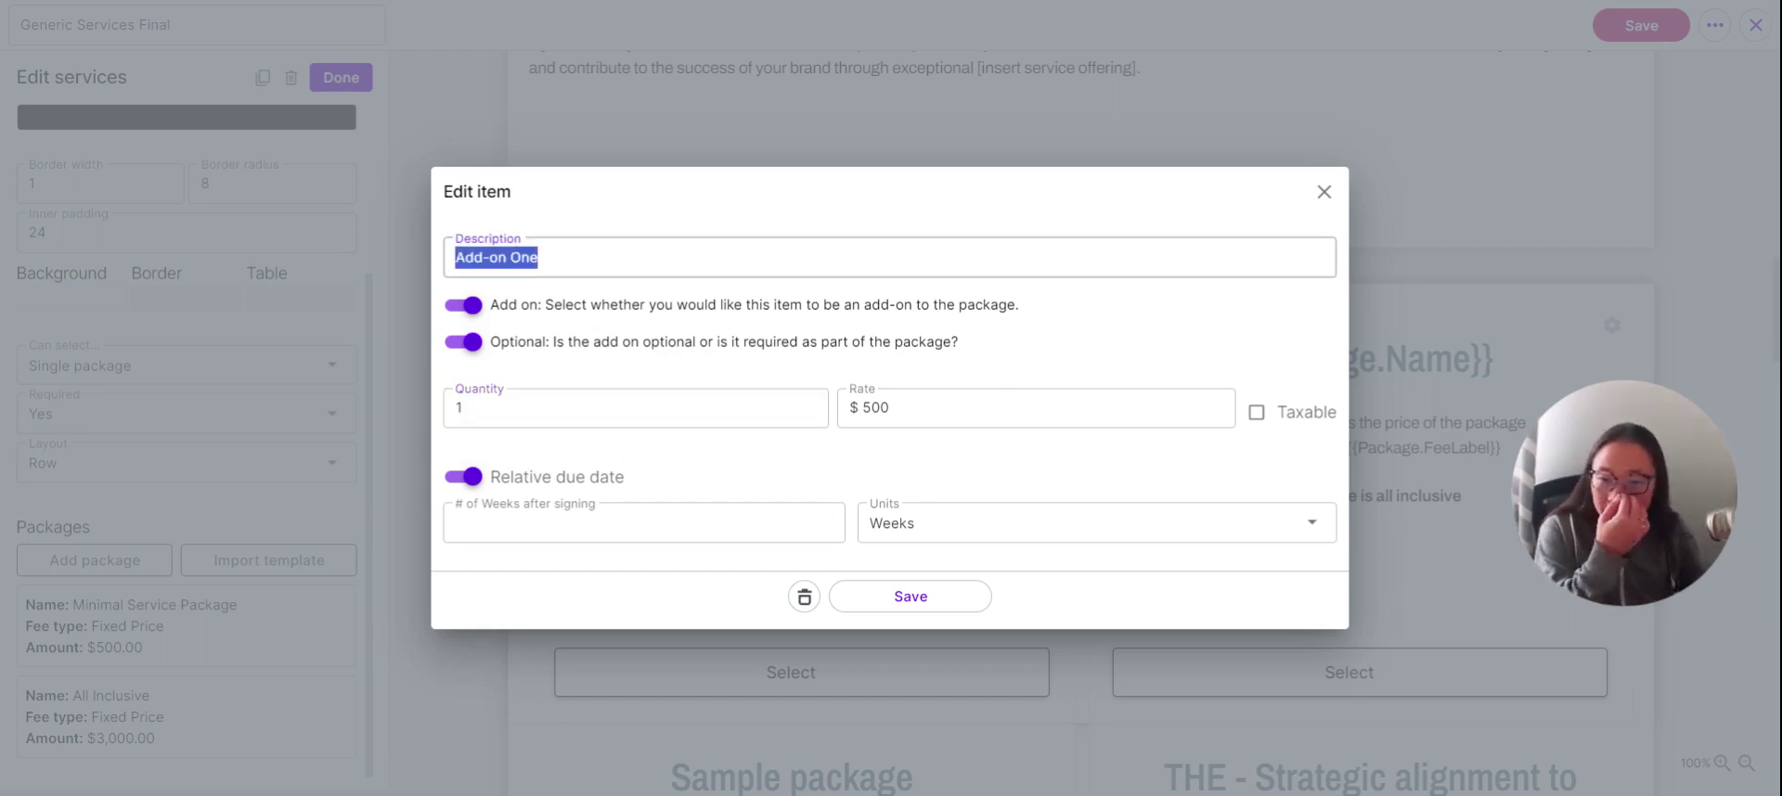
type("Stra")
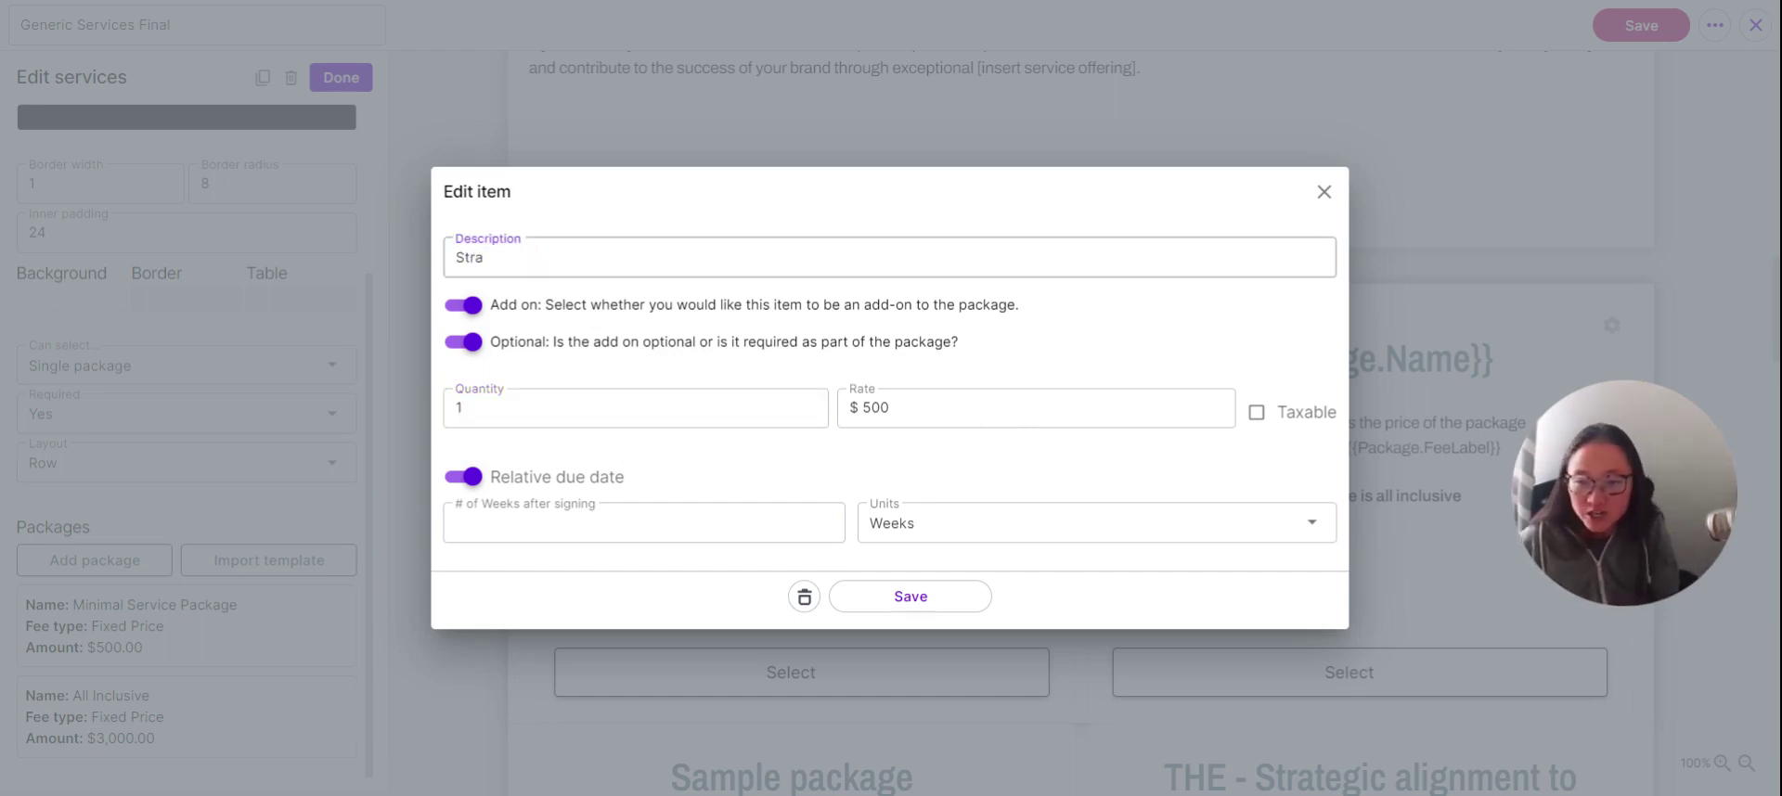
type("tegy session")
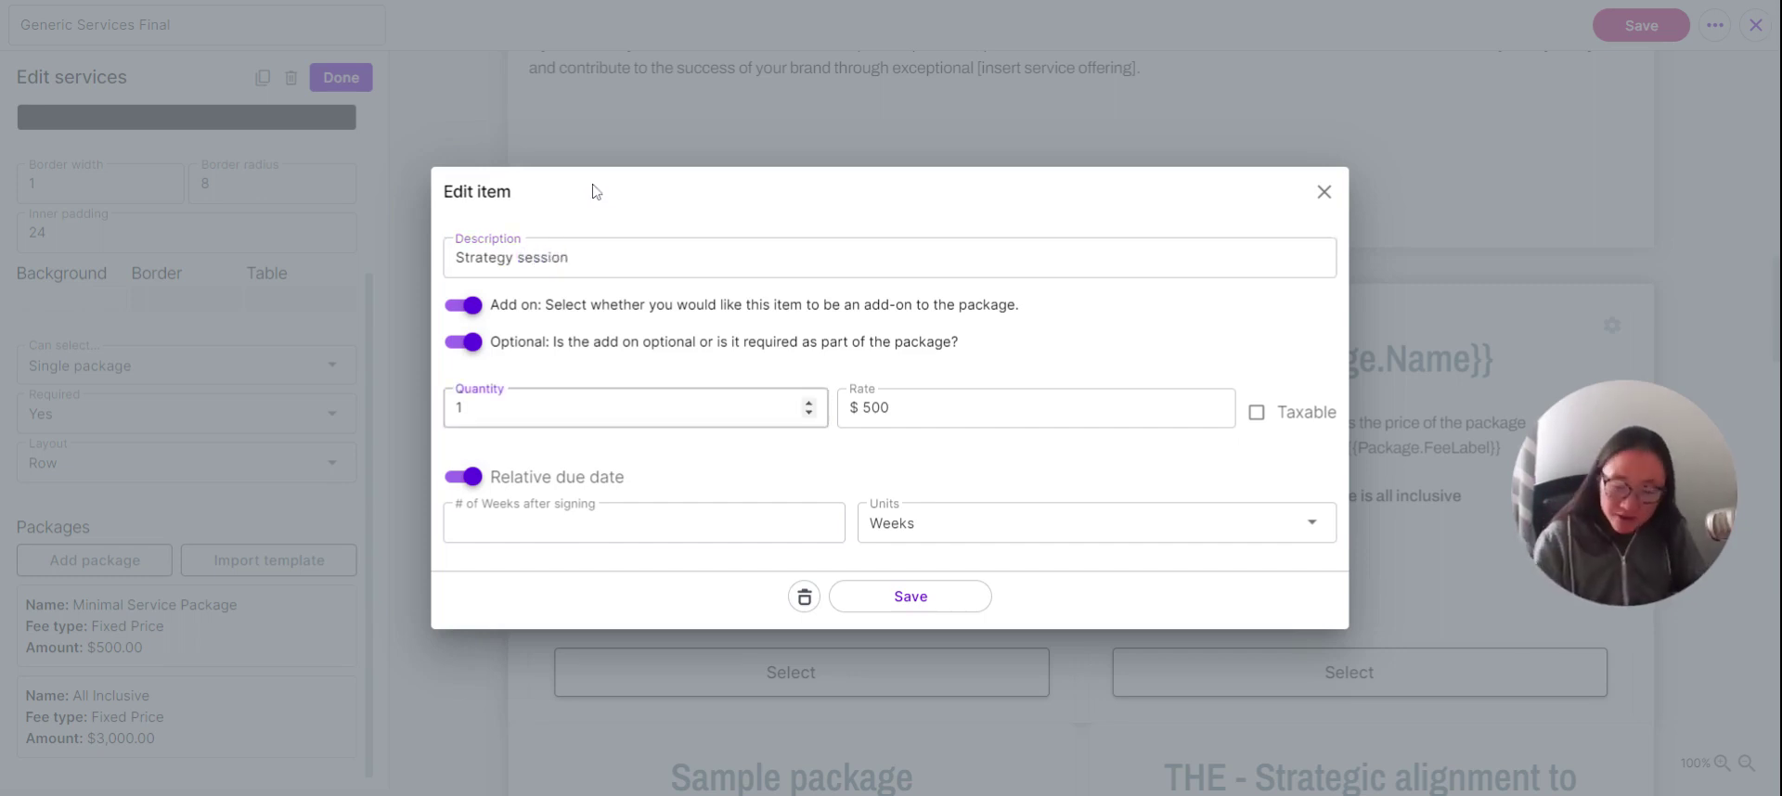
left_click(914, 605)
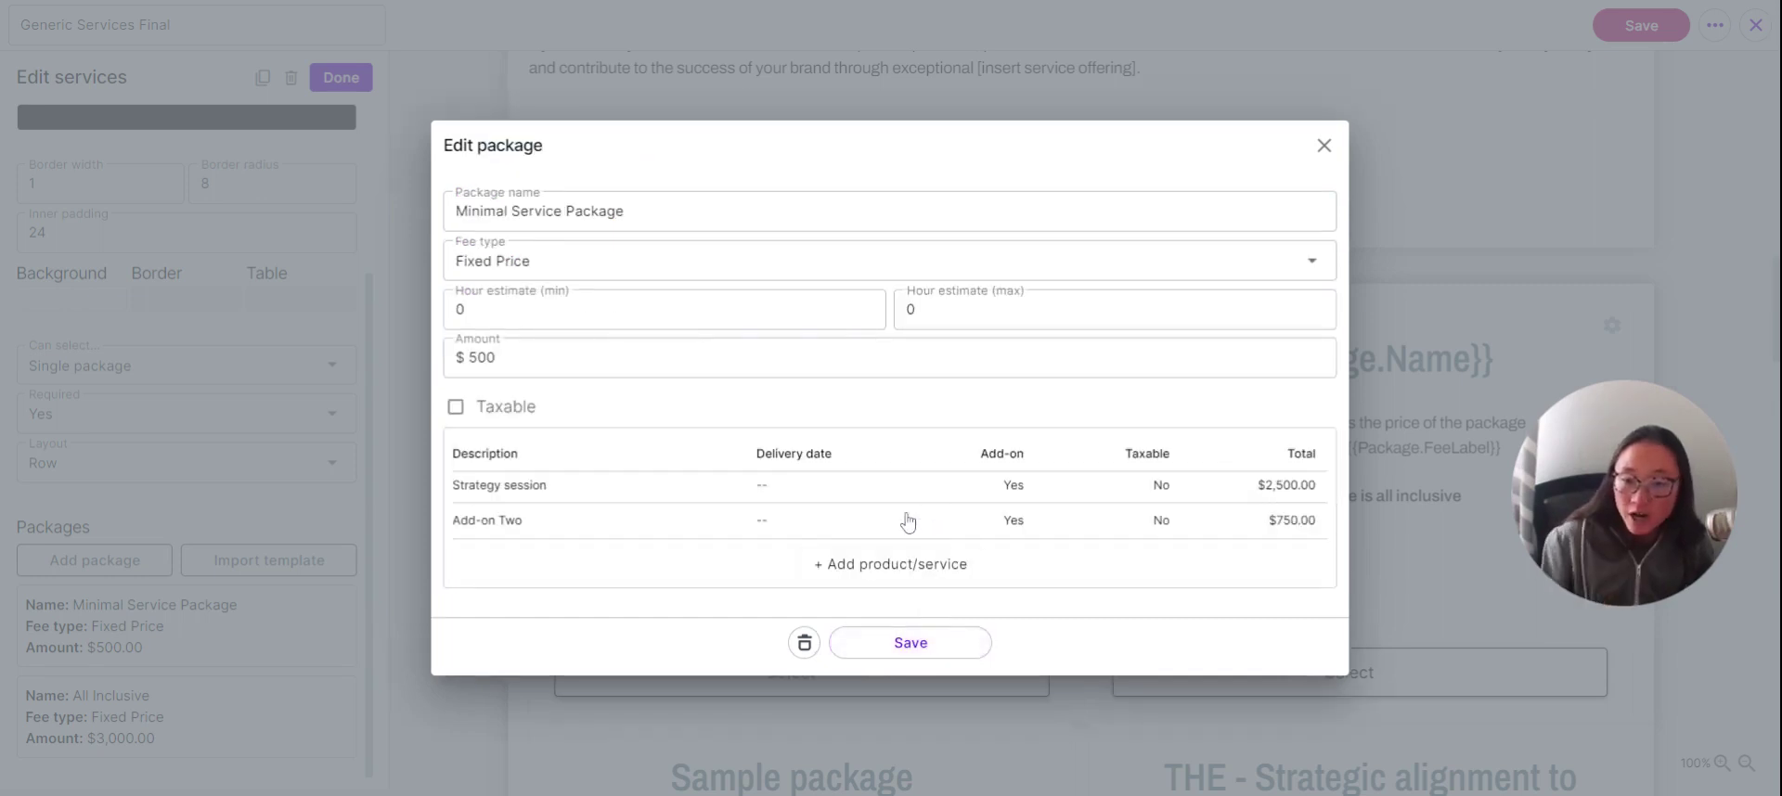
Rename Add-on Two in Minimal Service Package to "1 strategy session", set its rate to $500, and save the item
left_click(908, 518)
left_click_drag(540, 257, 455, 257)
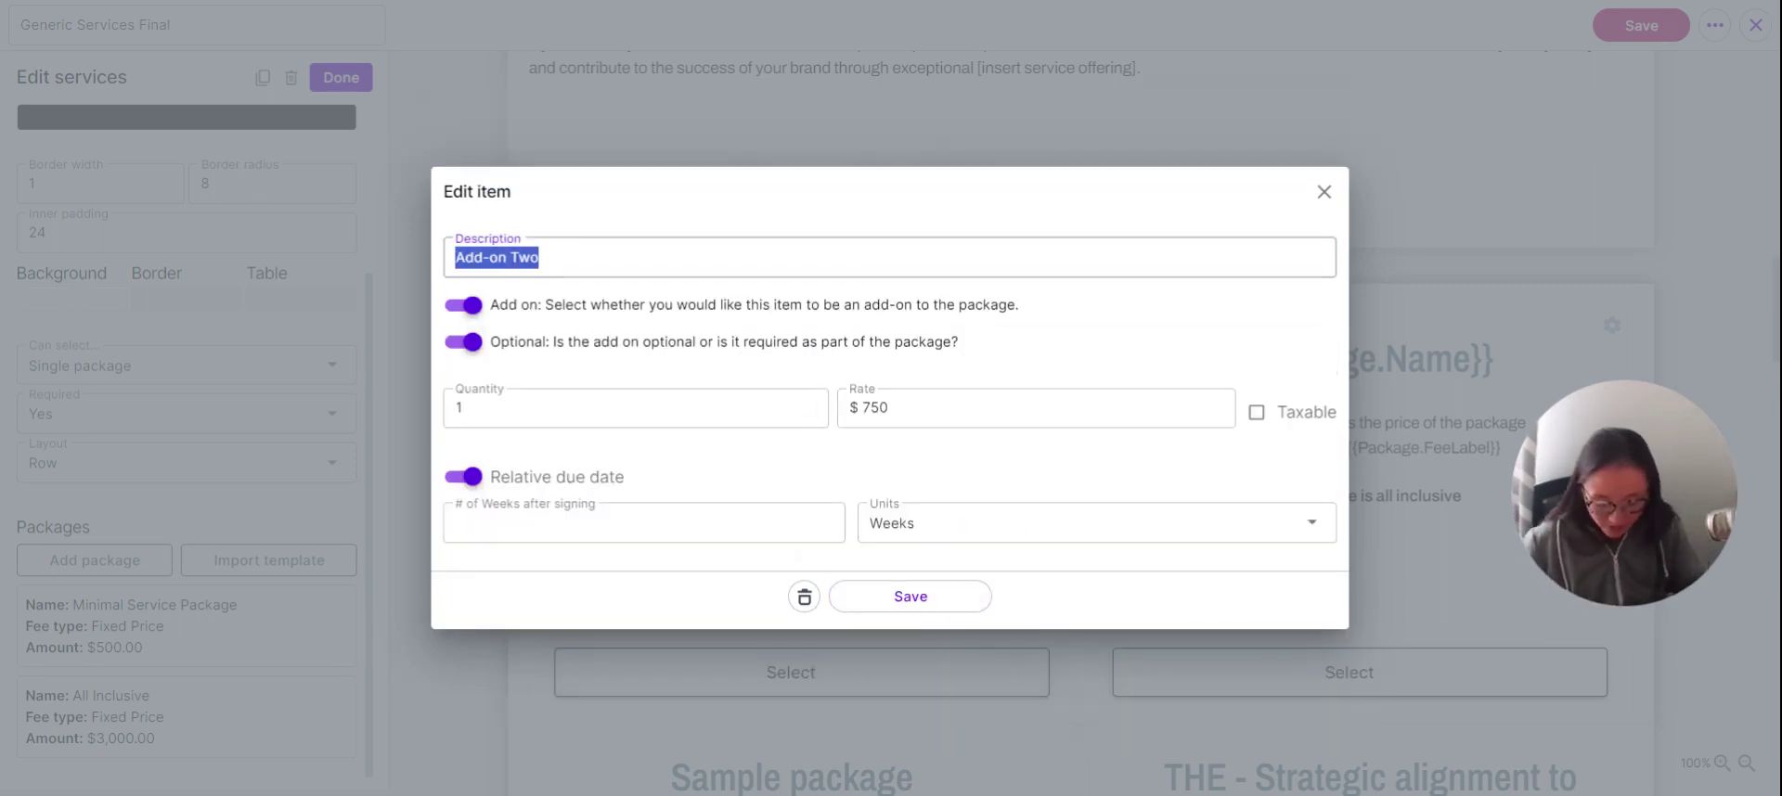
type("1 strategy session")
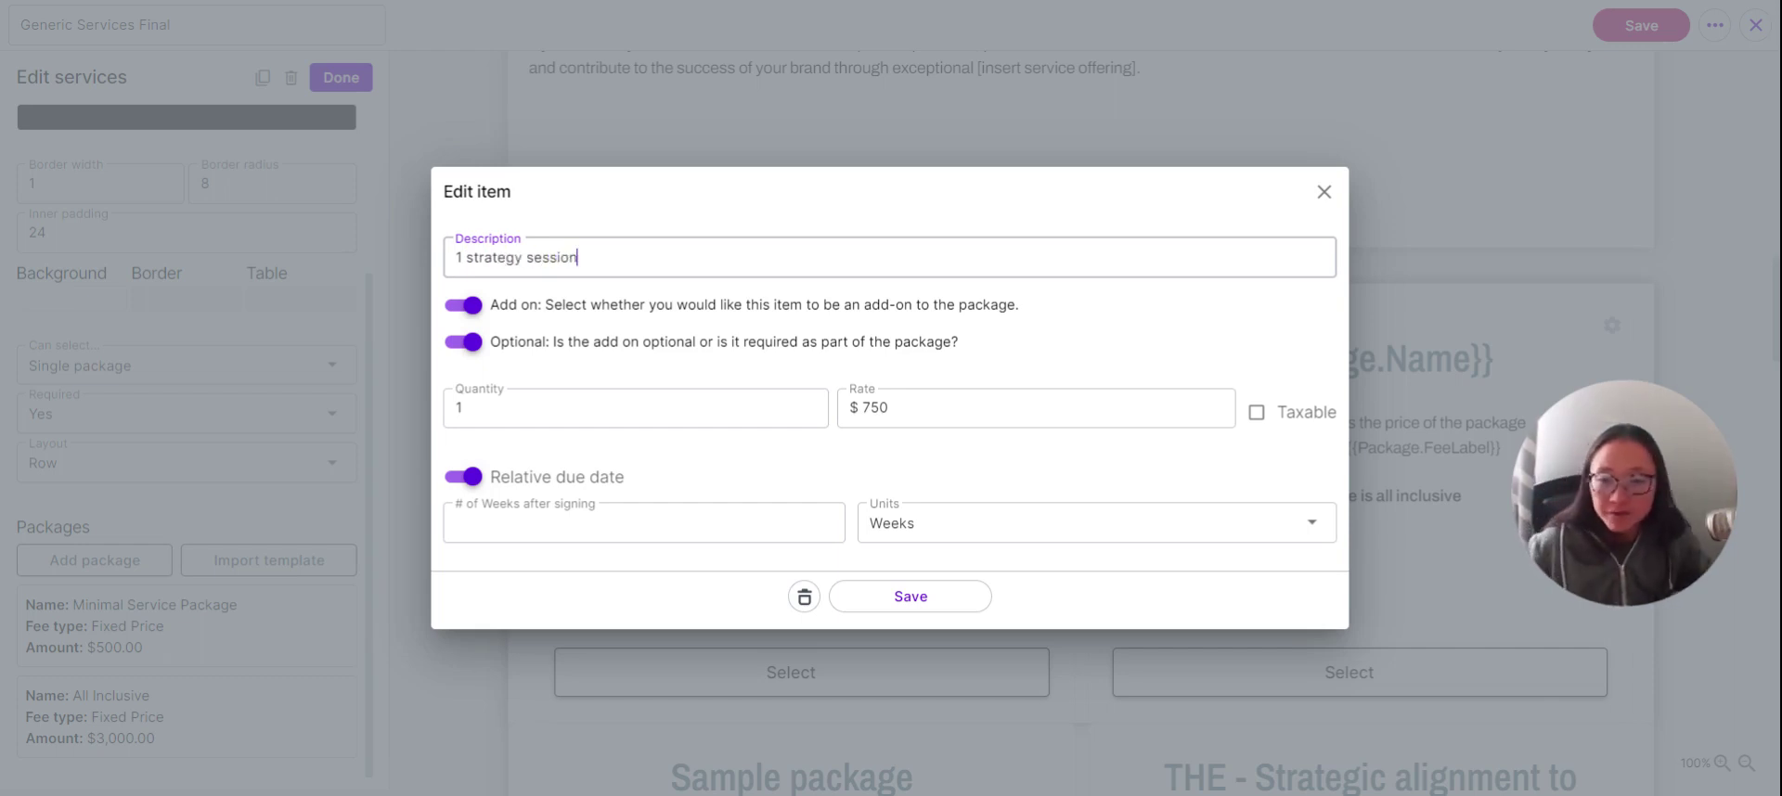
left_click(932, 408)
double_click(873, 408)
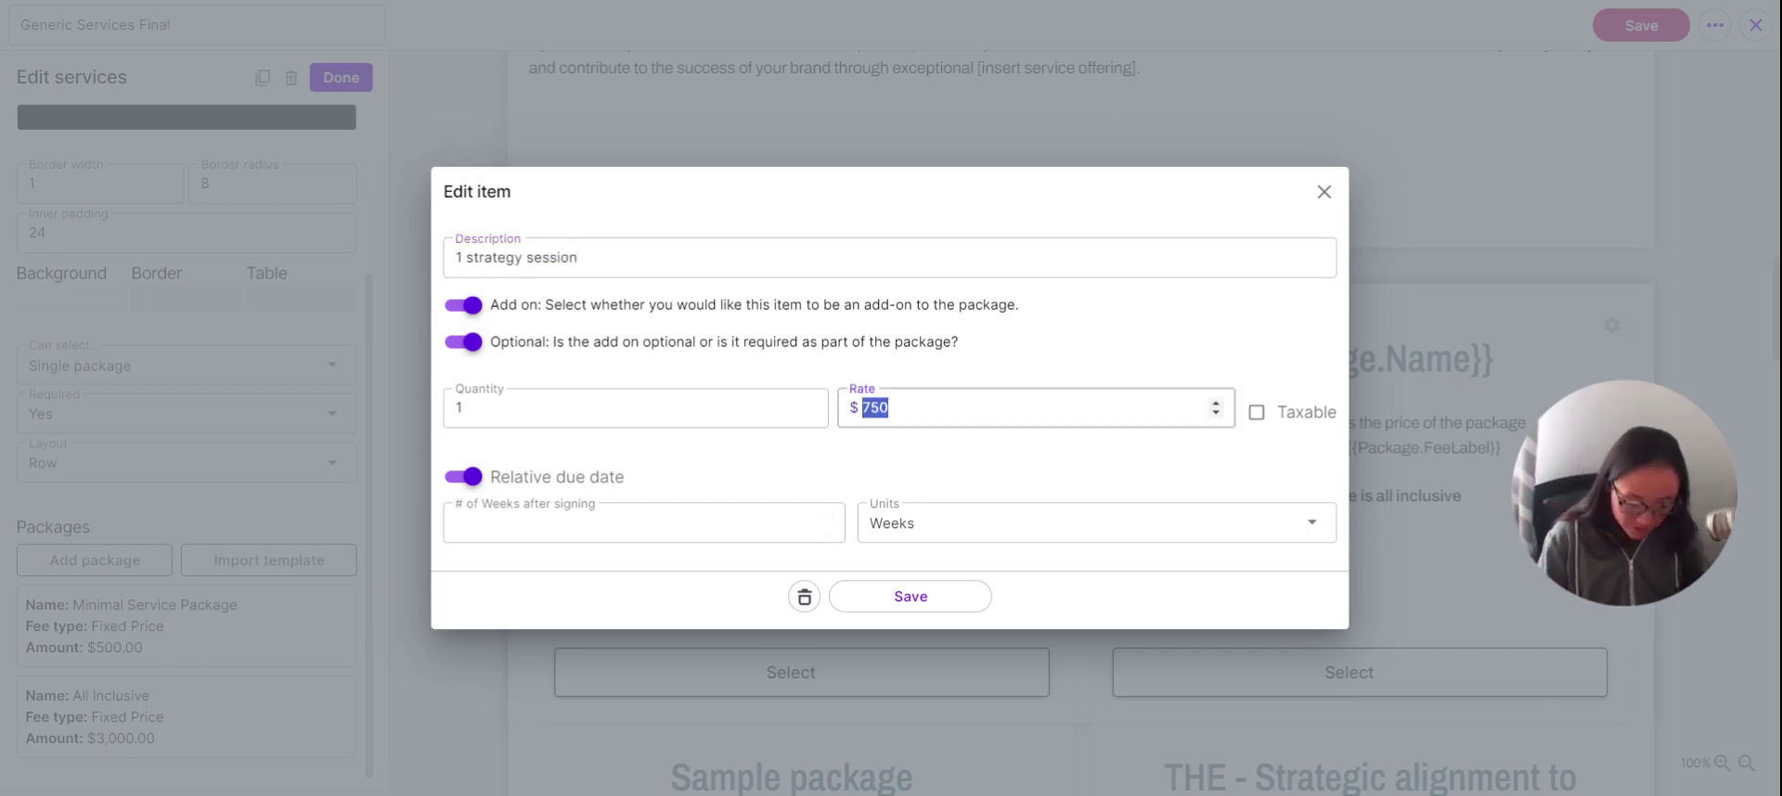
type("500")
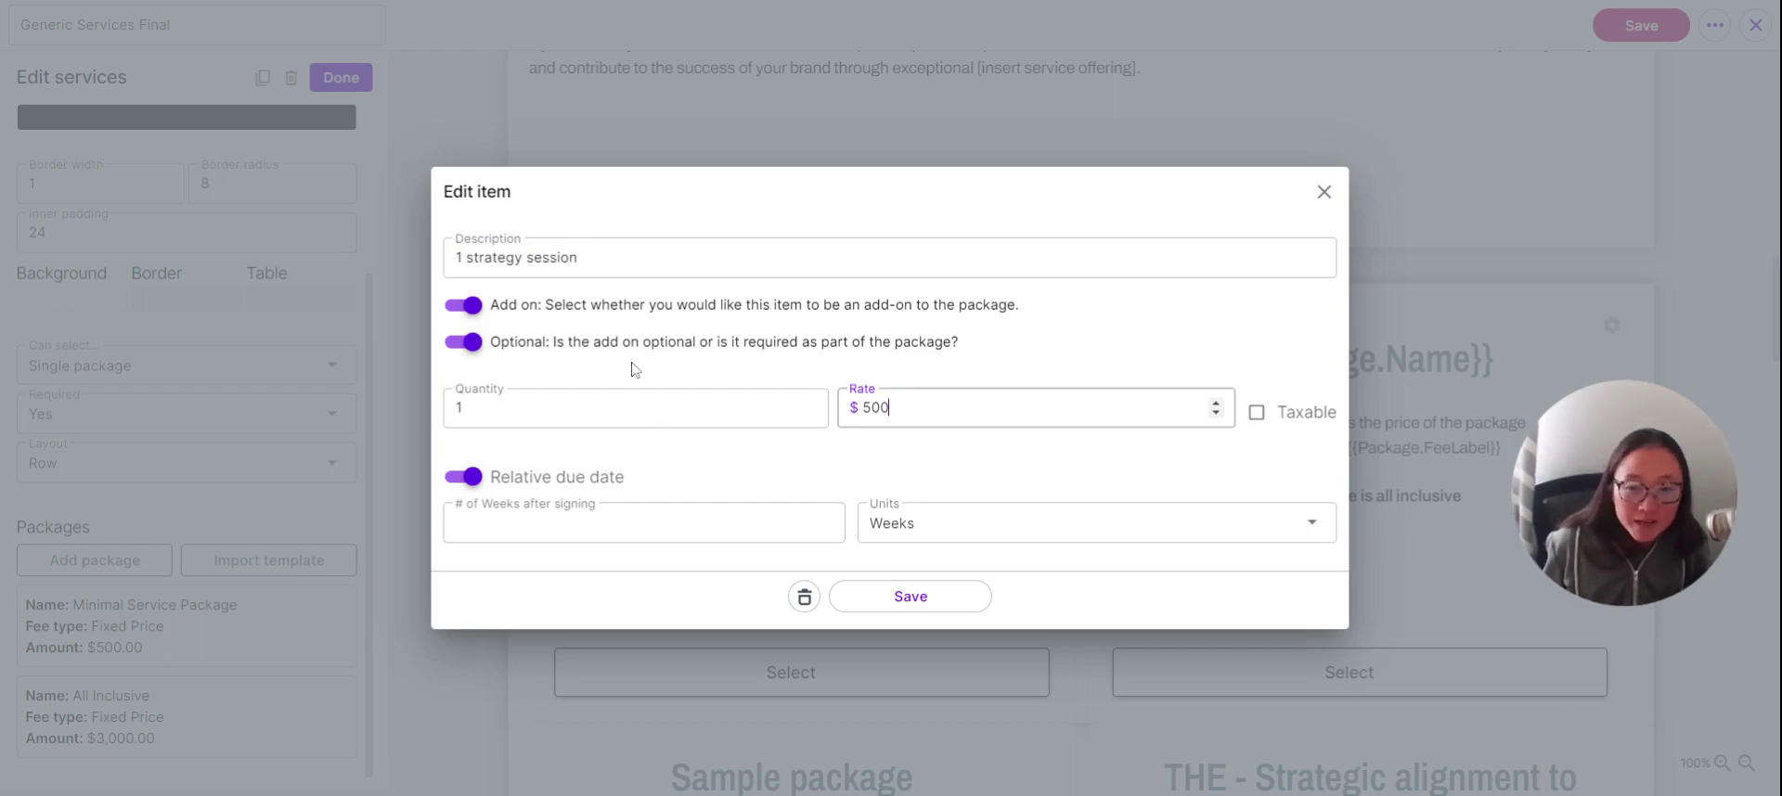
left_click(941, 608)
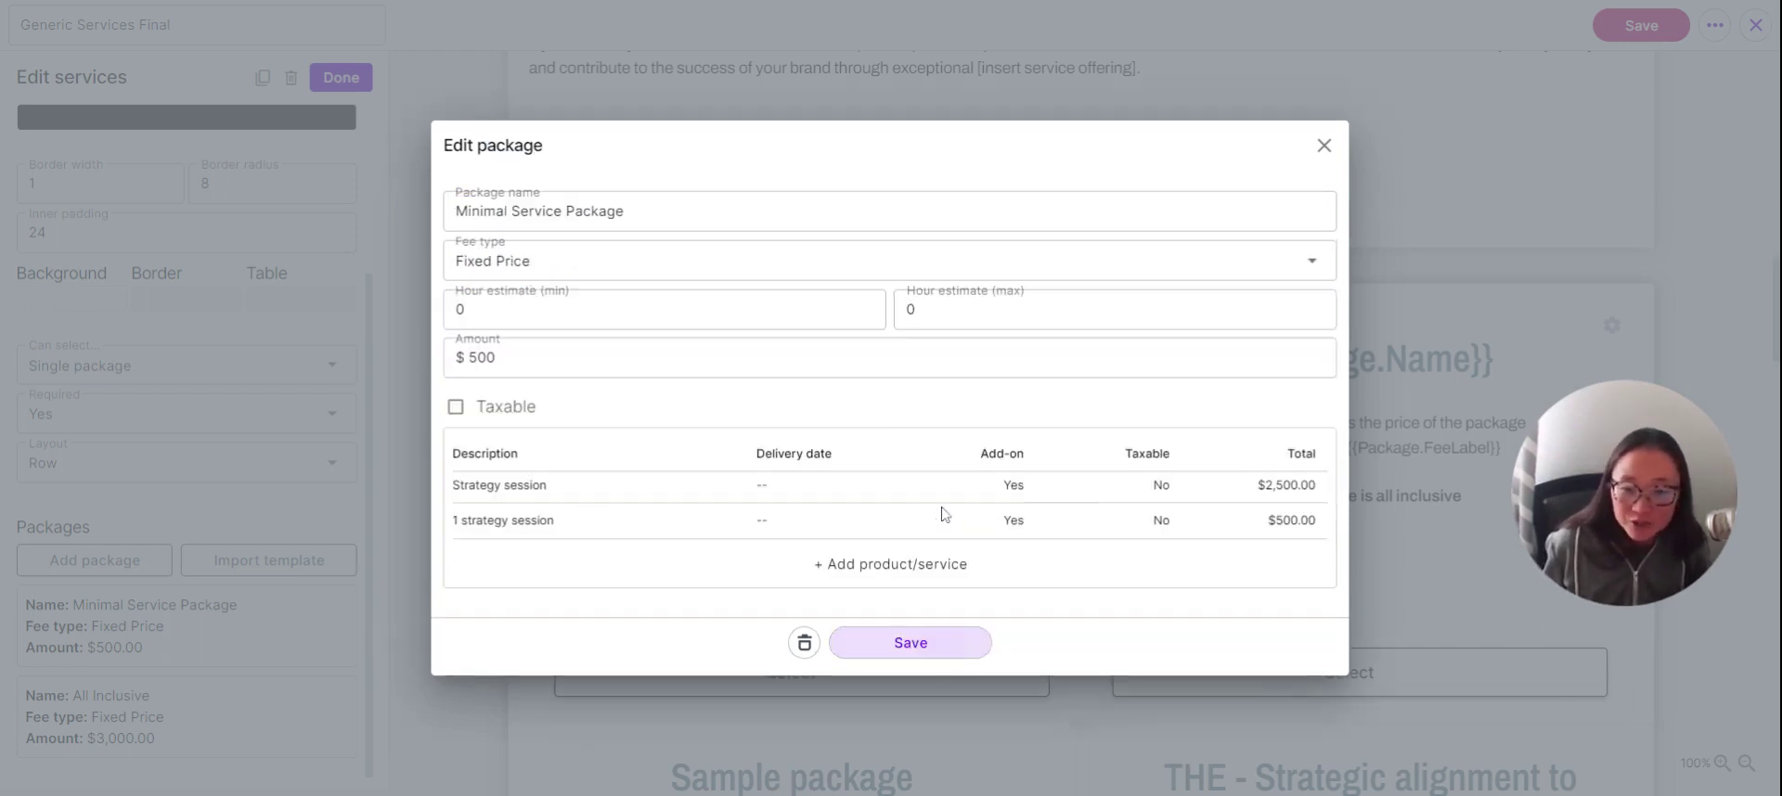
Rename the Strategy session add-on to "5 Strategy session" and save the item
left_click(527, 485)
left_click(455, 257)
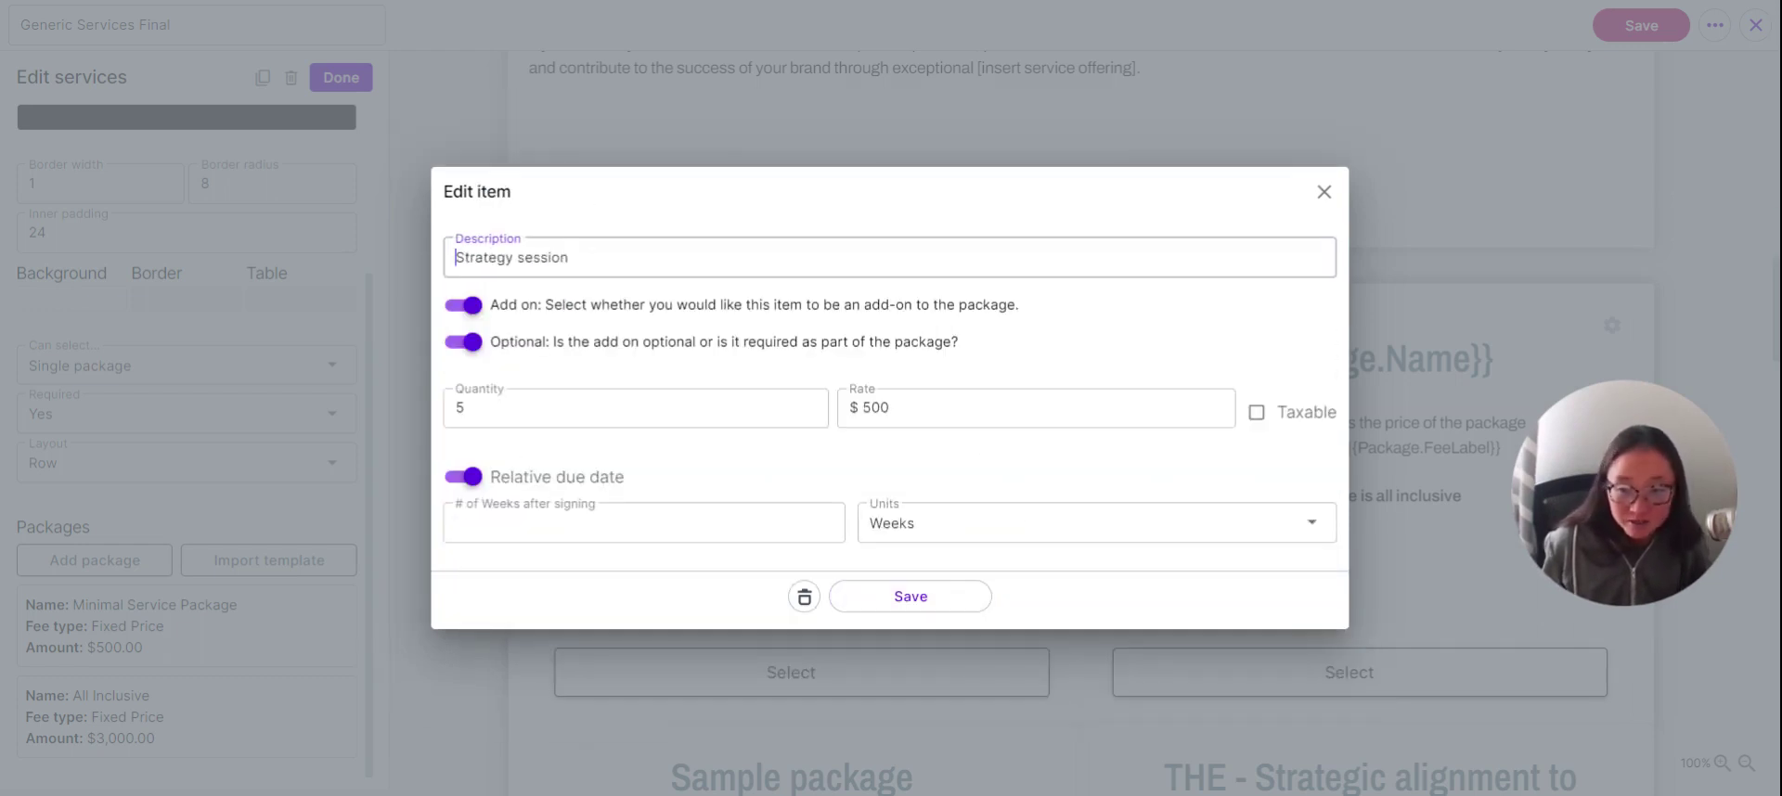
type("5")
left_click(912, 596)
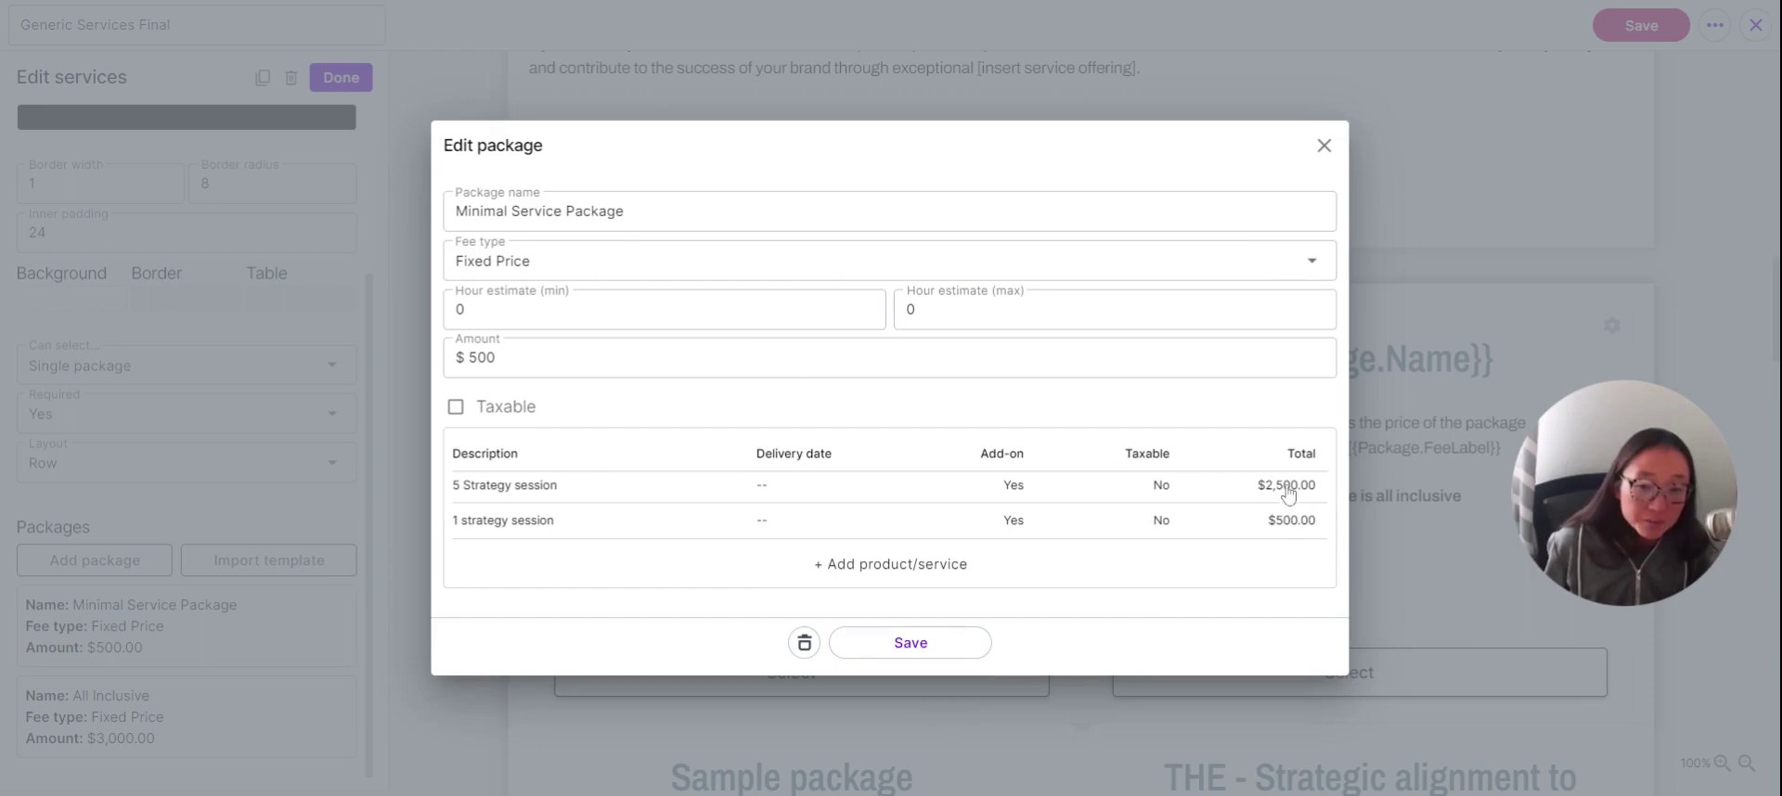
Review the 5 Strategy session add-on's quantity and rate, and leave the package and services editing
left_click(515, 486)
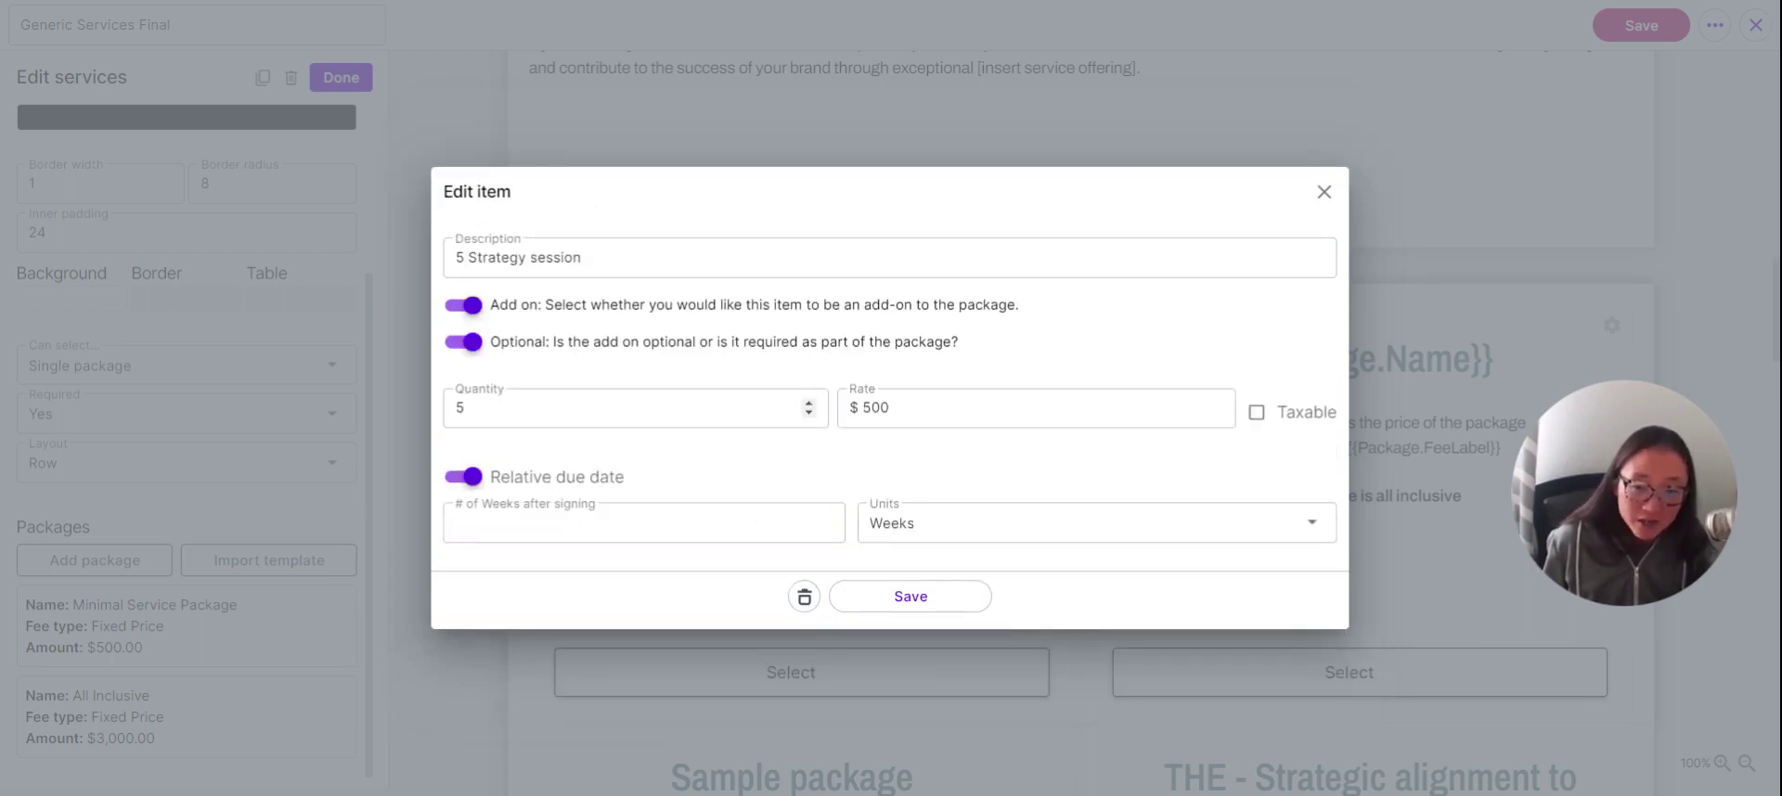
left_click(1324, 192)
key("Escape")
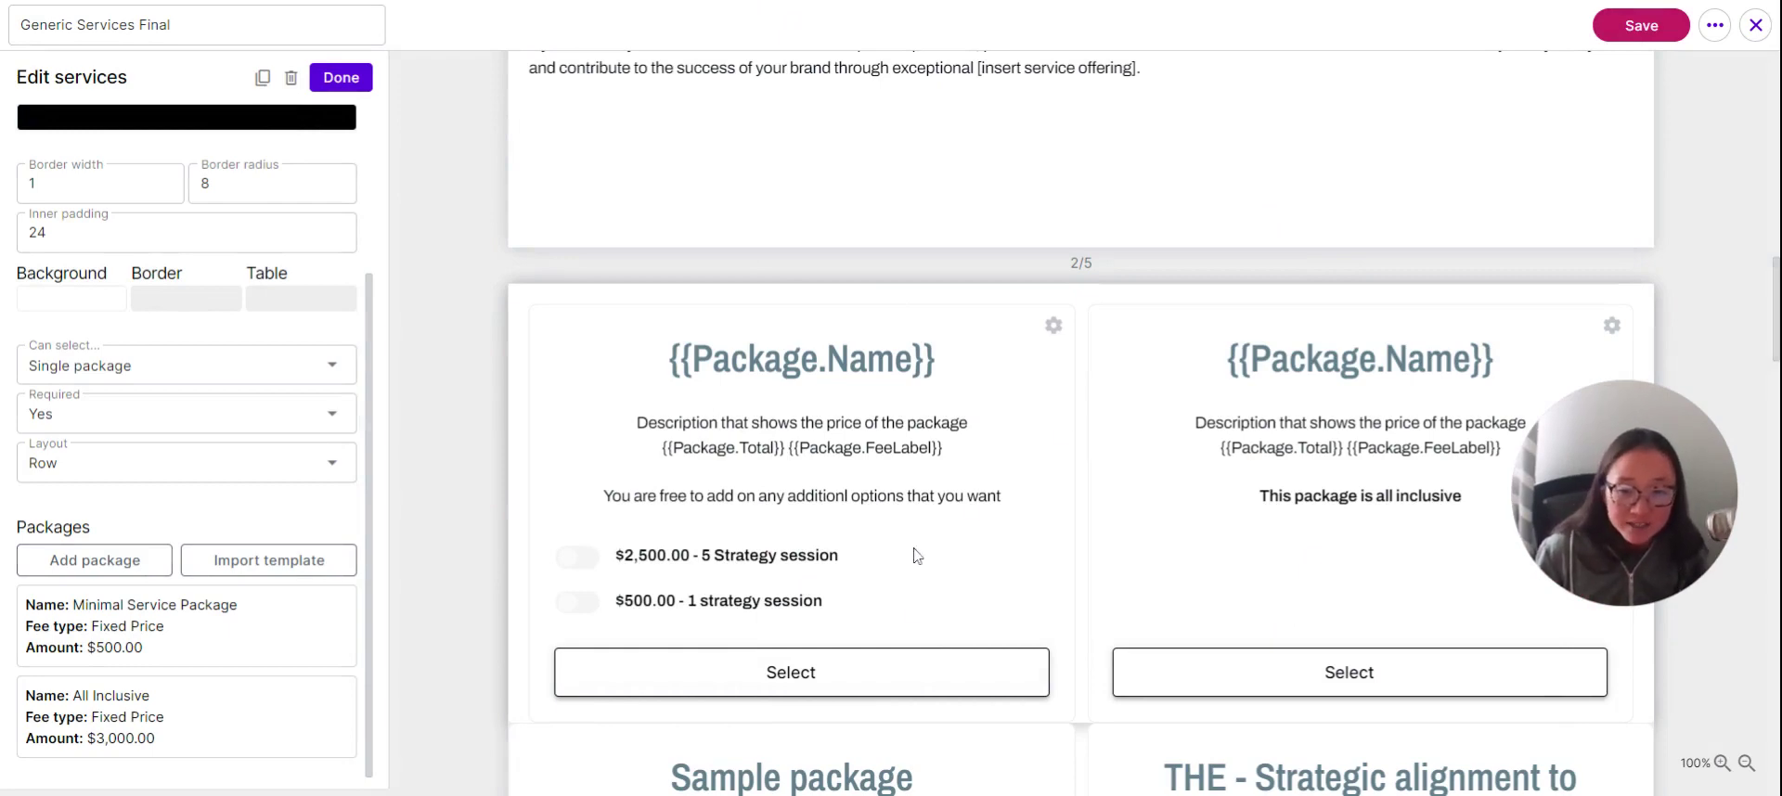
left_click(502, 527)
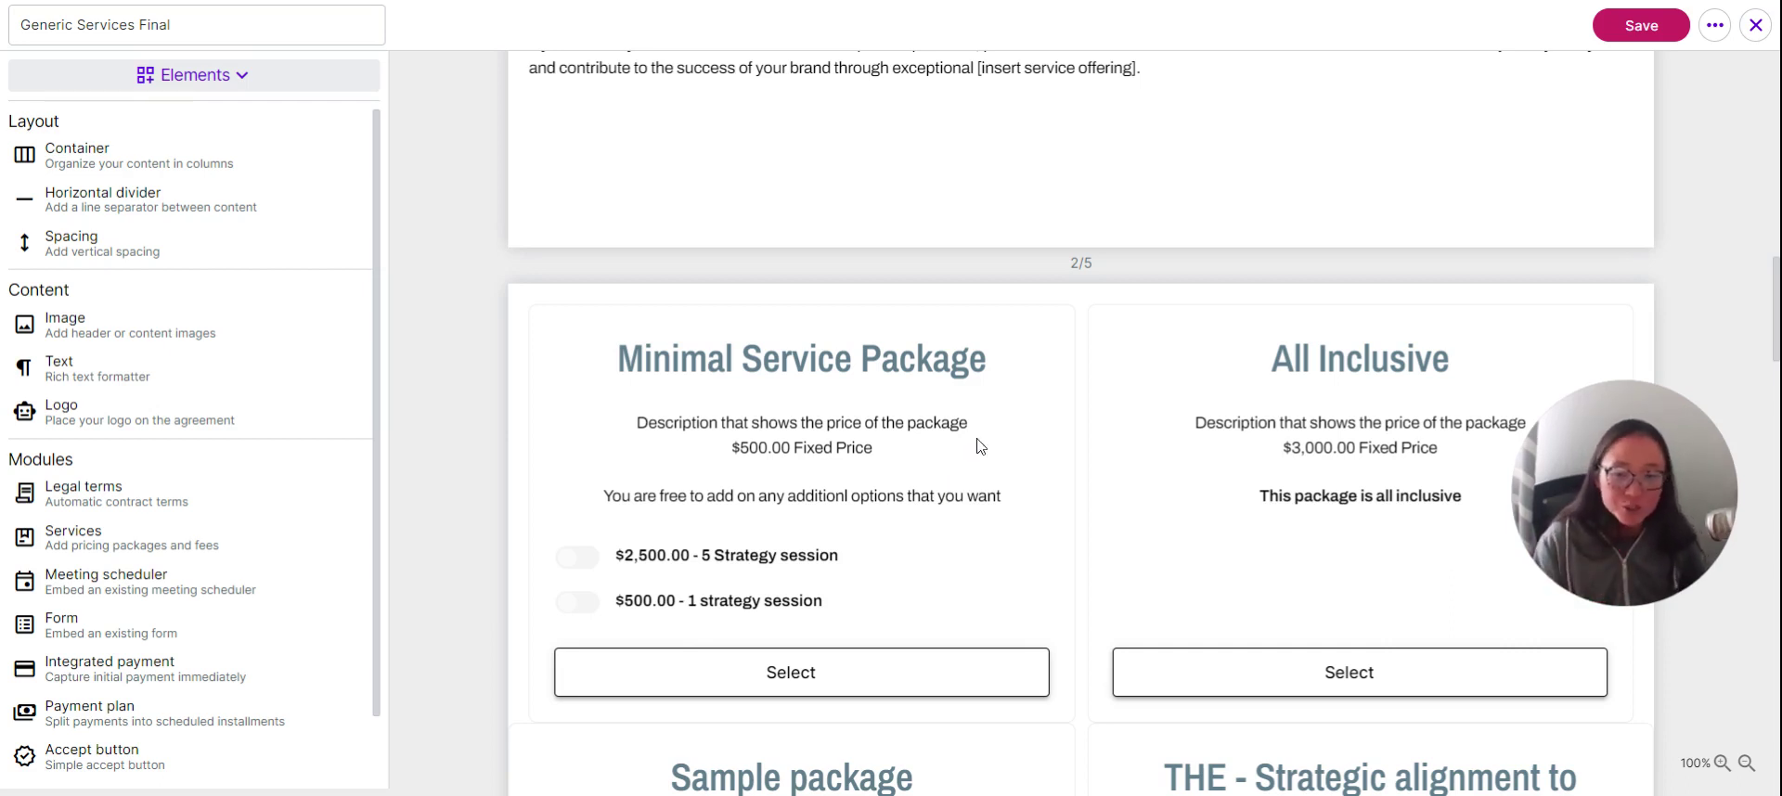
Add a meeting scheduler under the discovery call text, embed the Chat with Moxie scheduler, and hide its info panel
scroll(977, 445, "down", 3)
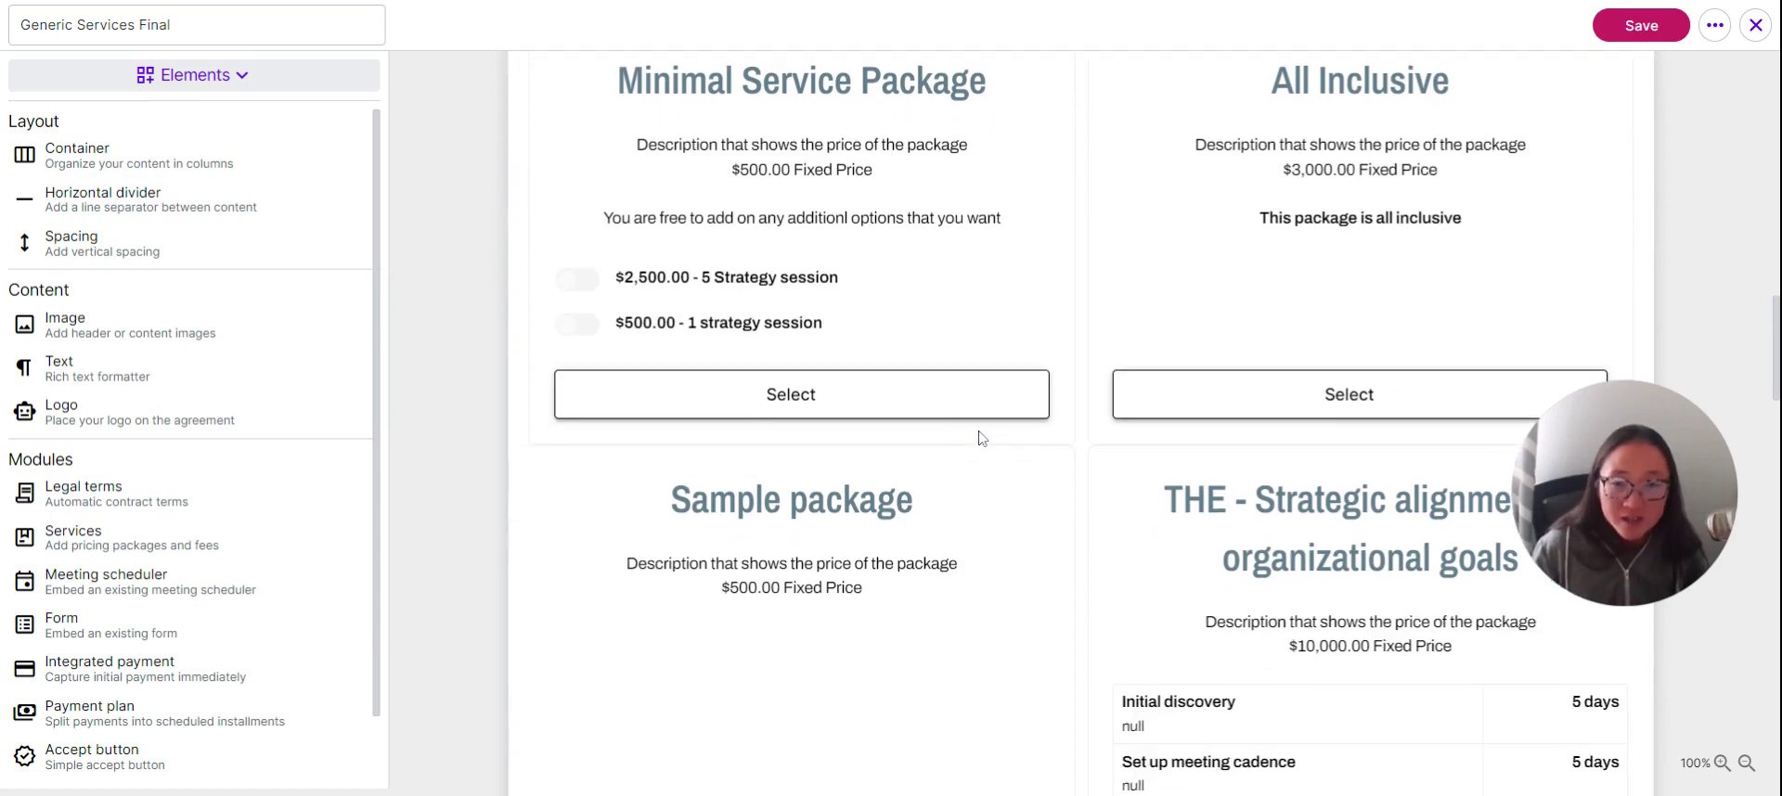
scroll(977, 435, "down", 1)
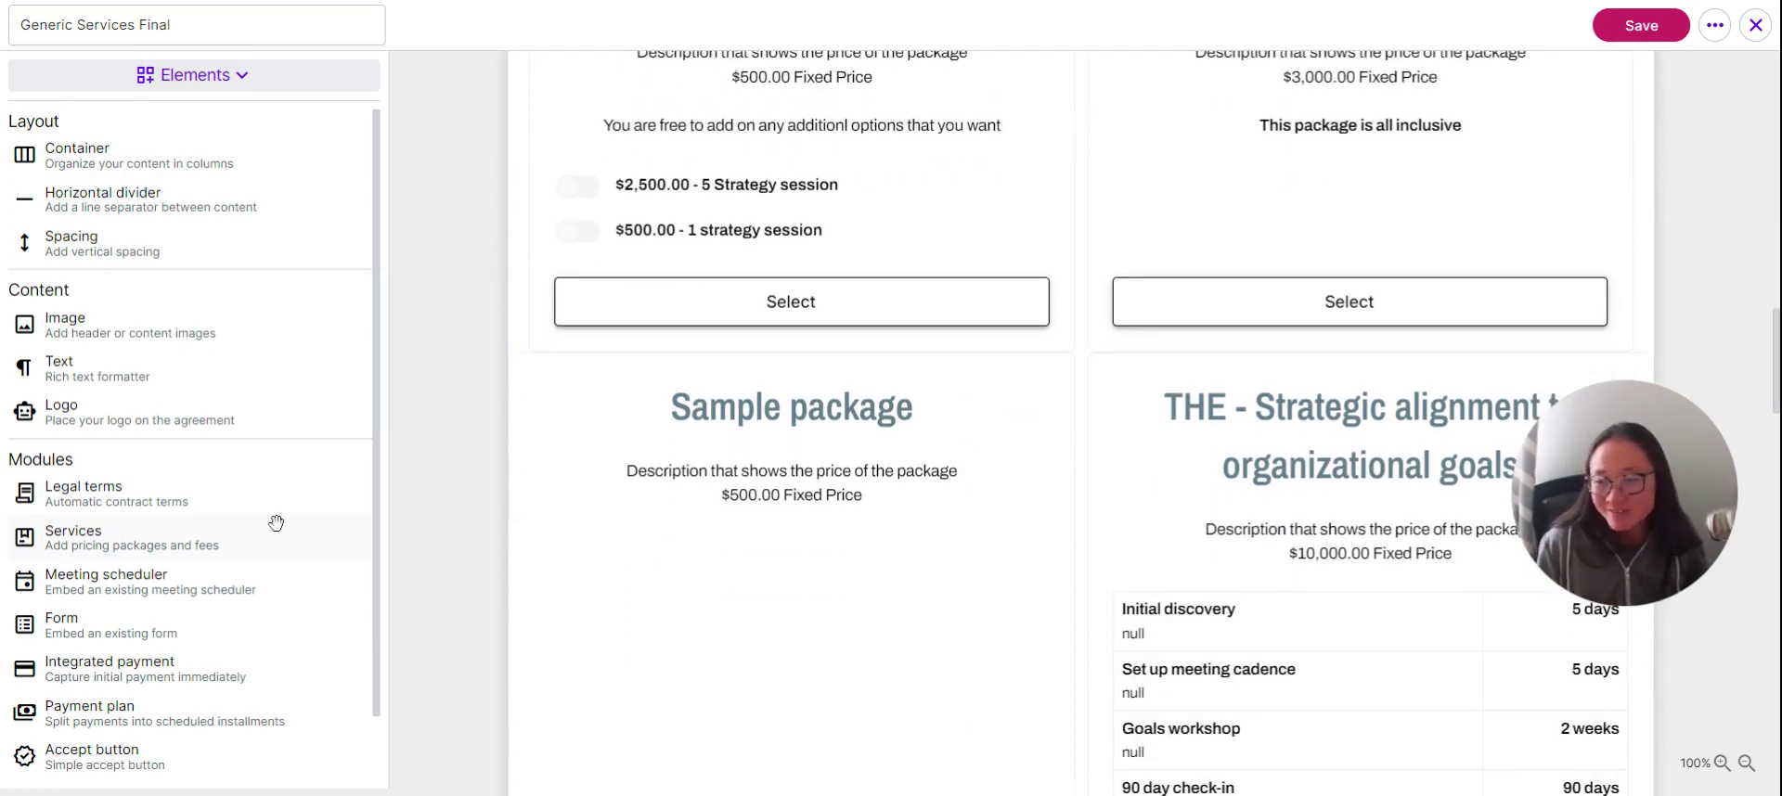
scroll(983, 544, "down", 8)
scroll(1066, 564, "down", 4)
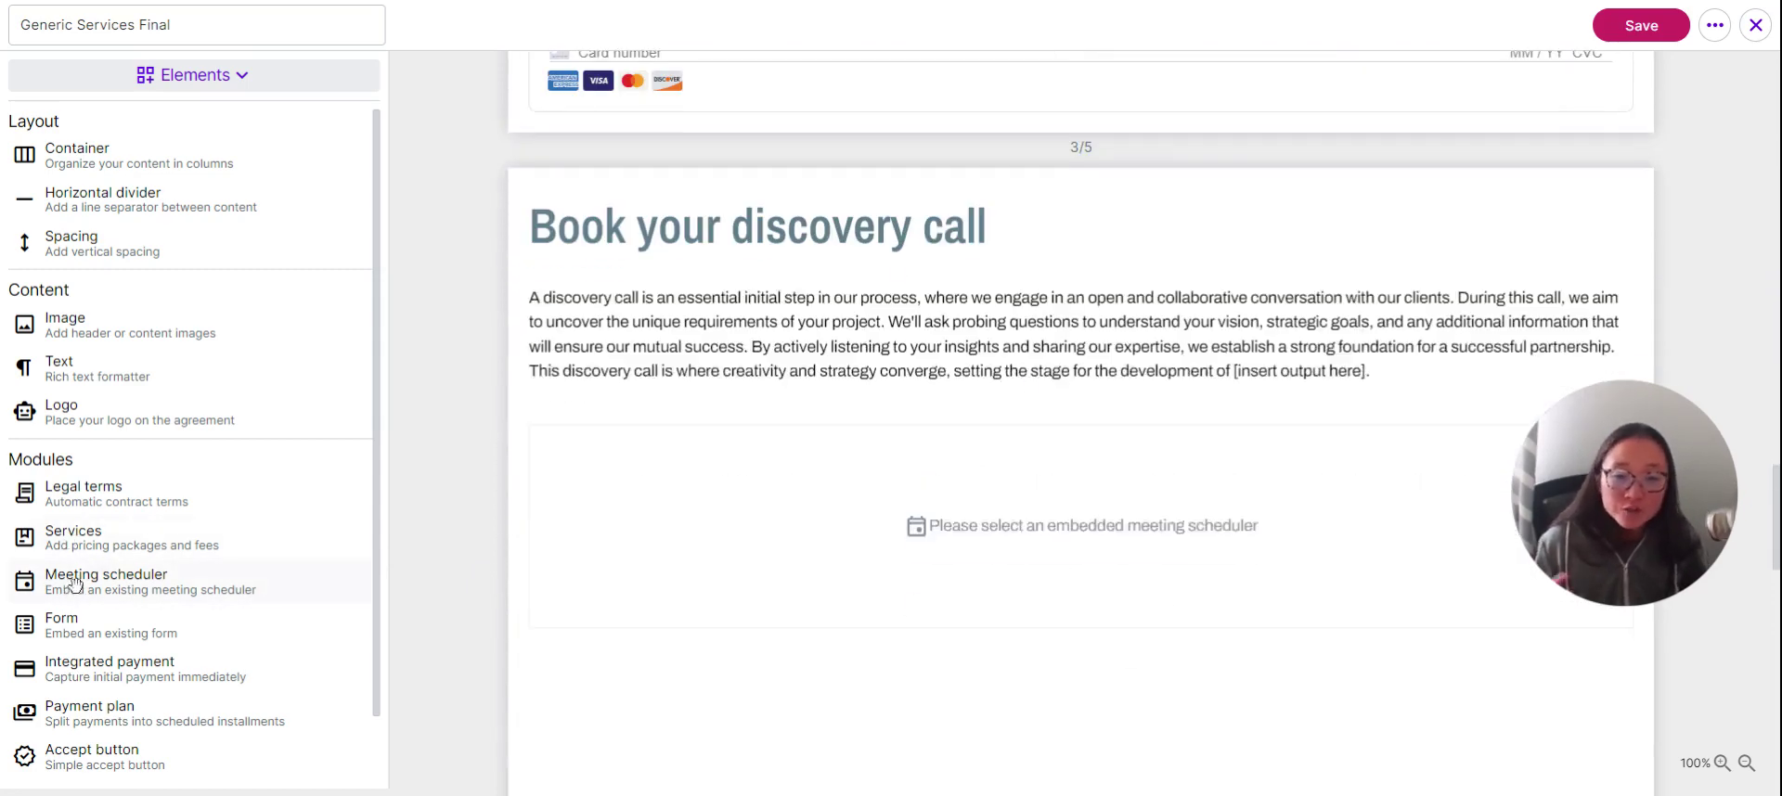
left_click_drag(74, 583, 183, 588)
left_click_drag(1011, 435, 1012, 439)
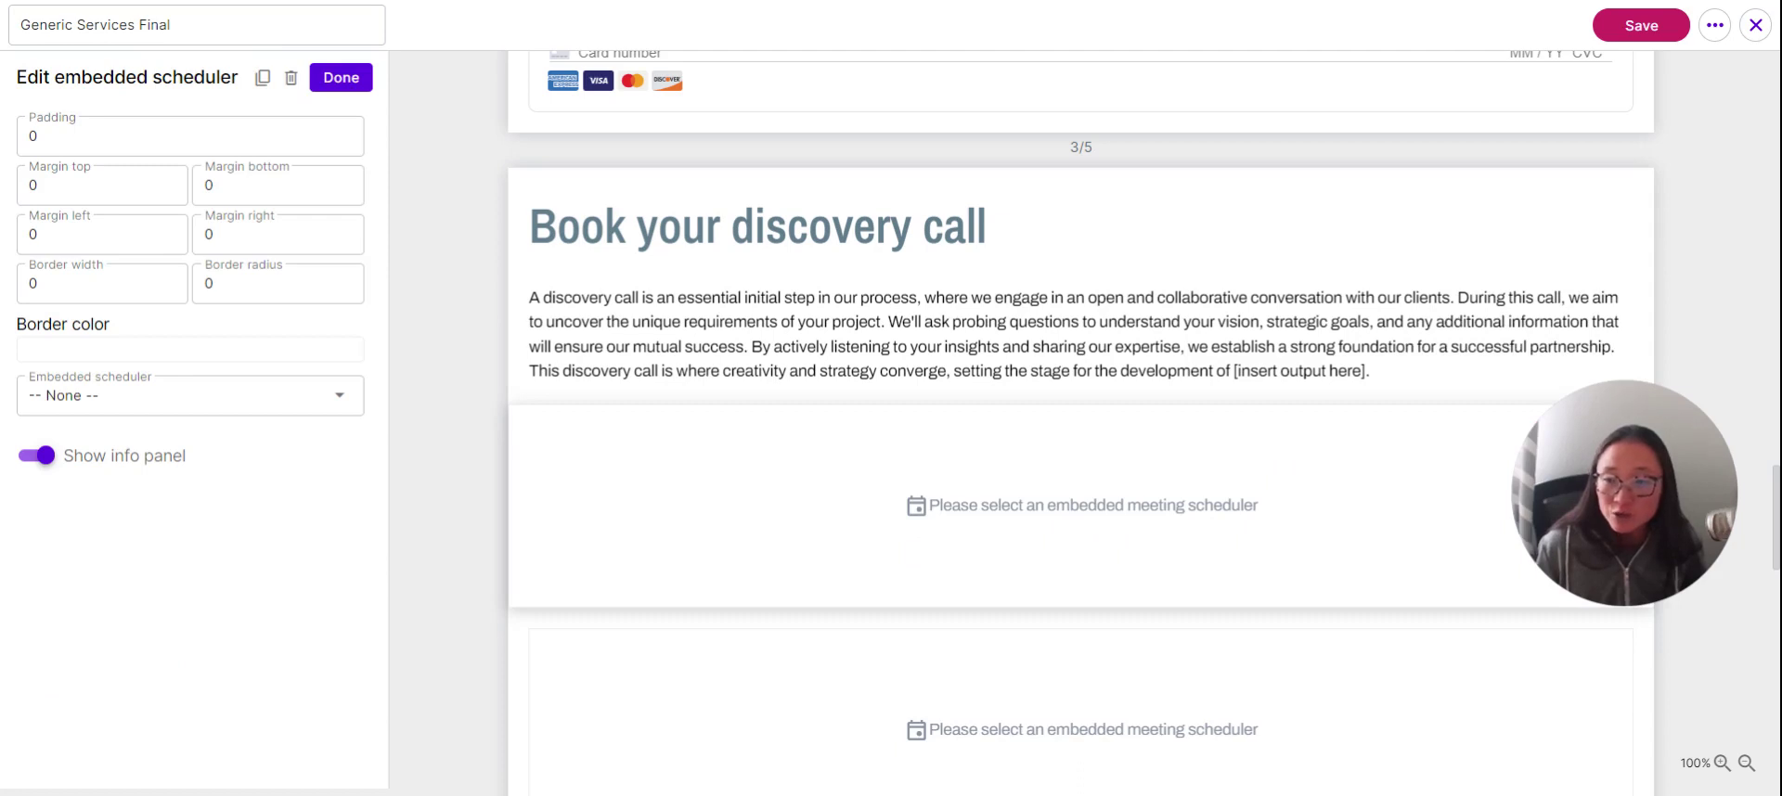
left_click(340, 395)
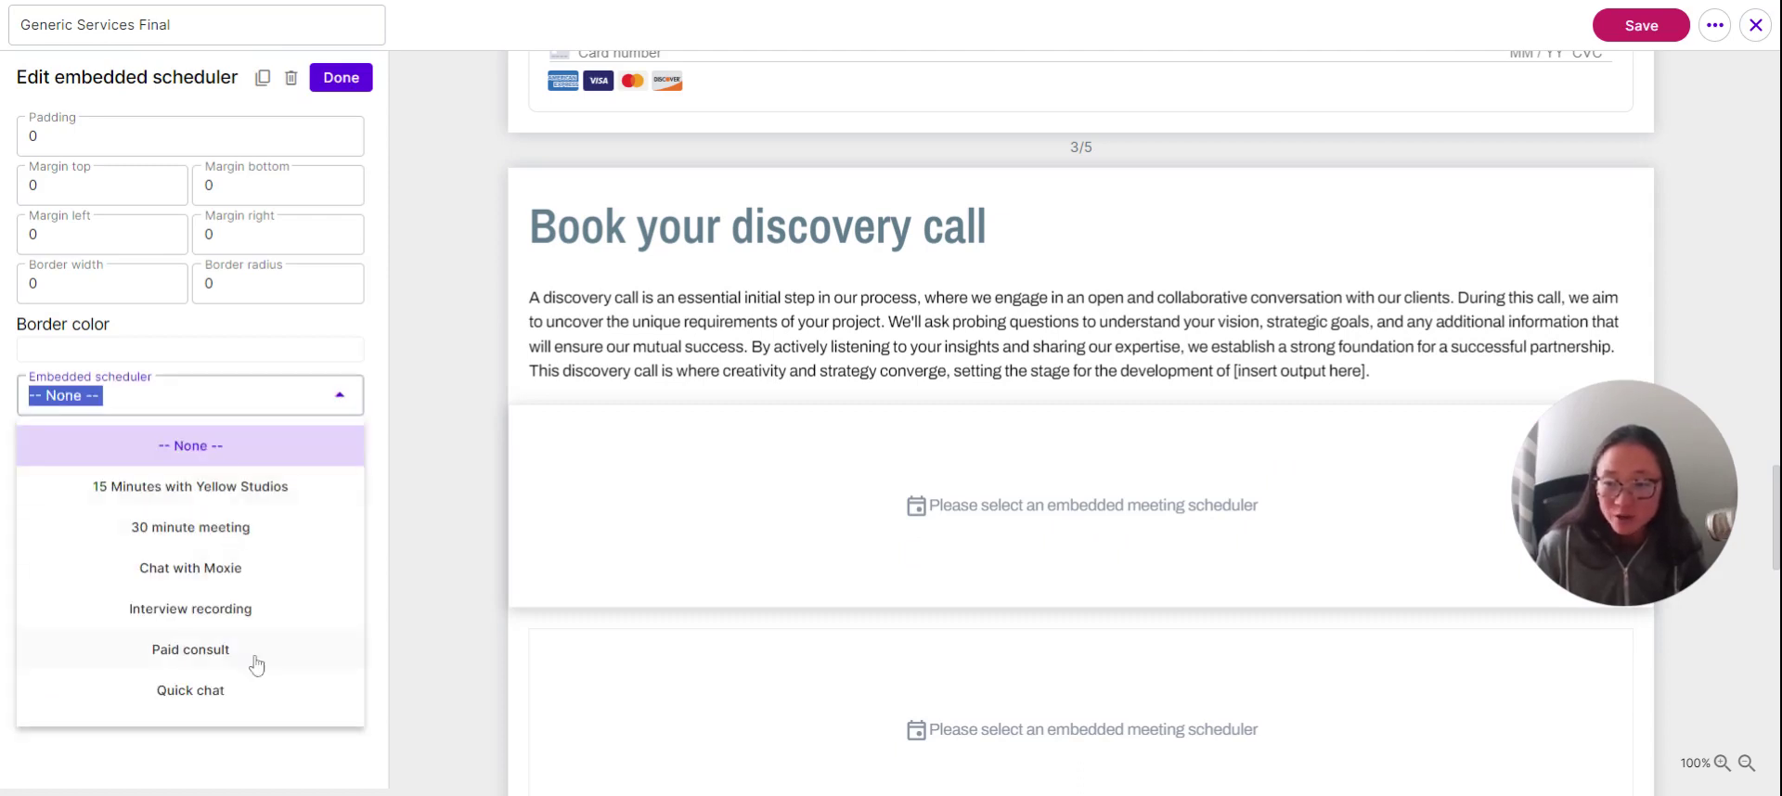
left_click(174, 570)
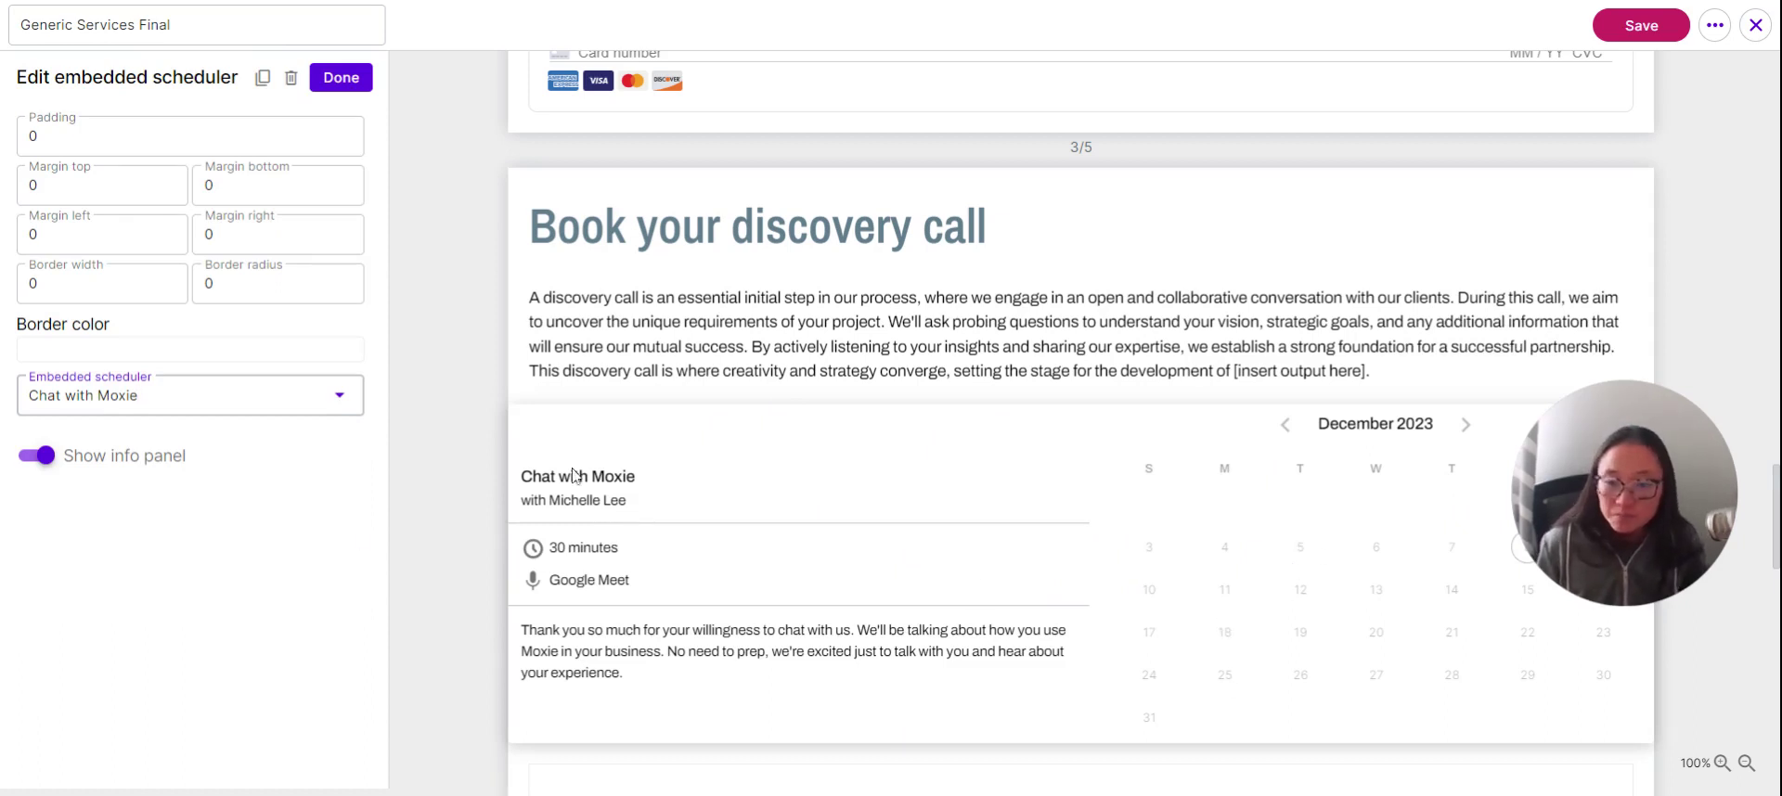
left_click(26, 456)
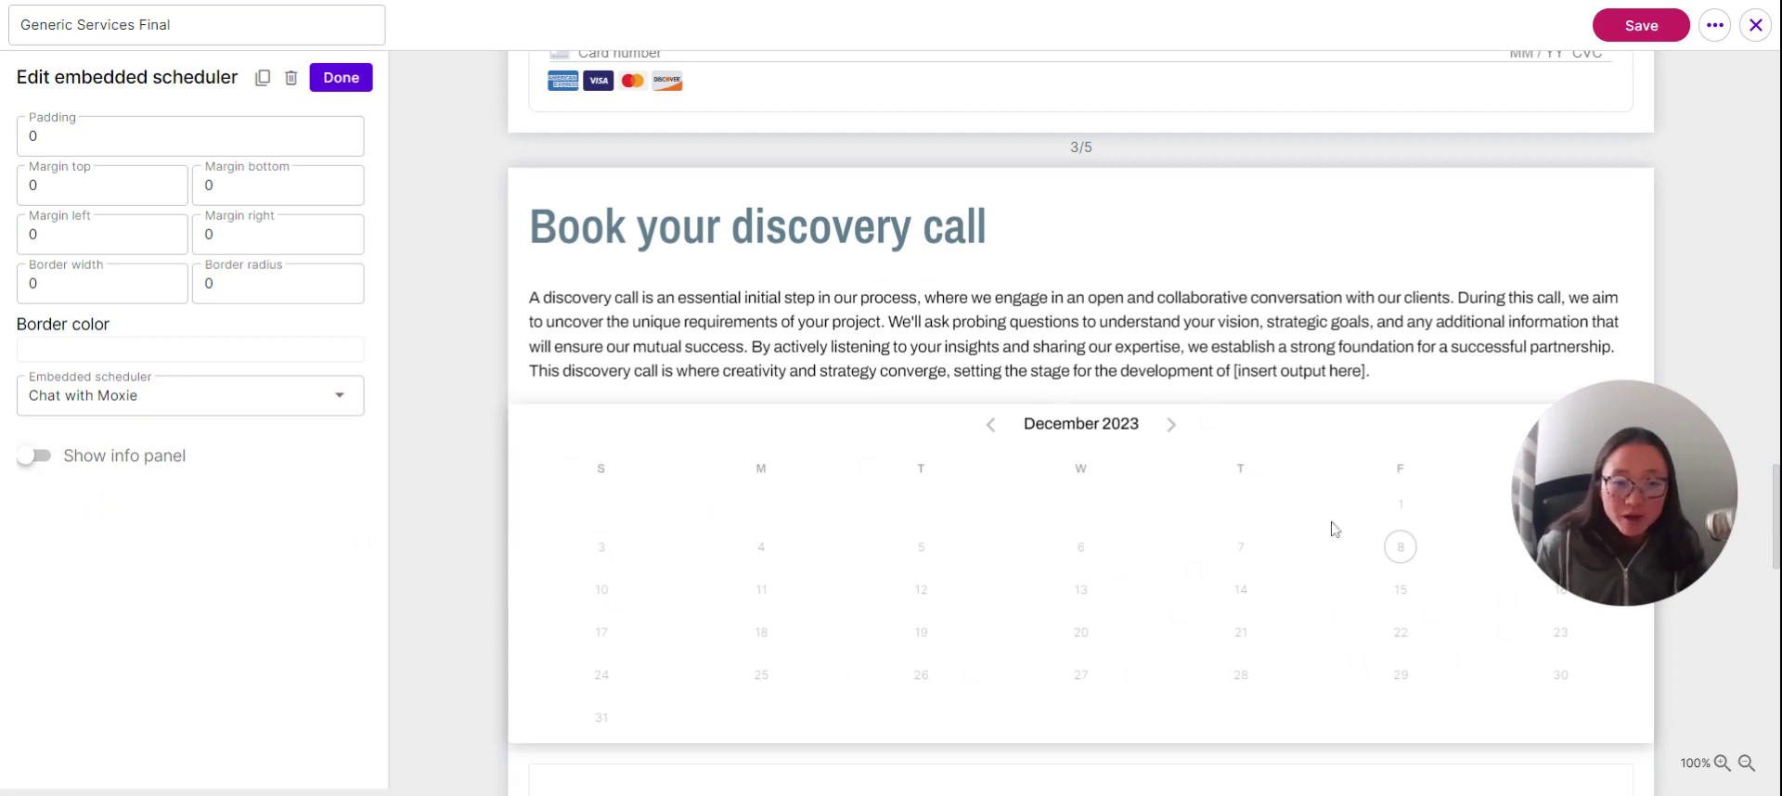
Switch the embedded scheduler to Quick chat and try booking the 1:00 PM slot on Wednesday, December 13, 2023
left_click(339, 396)
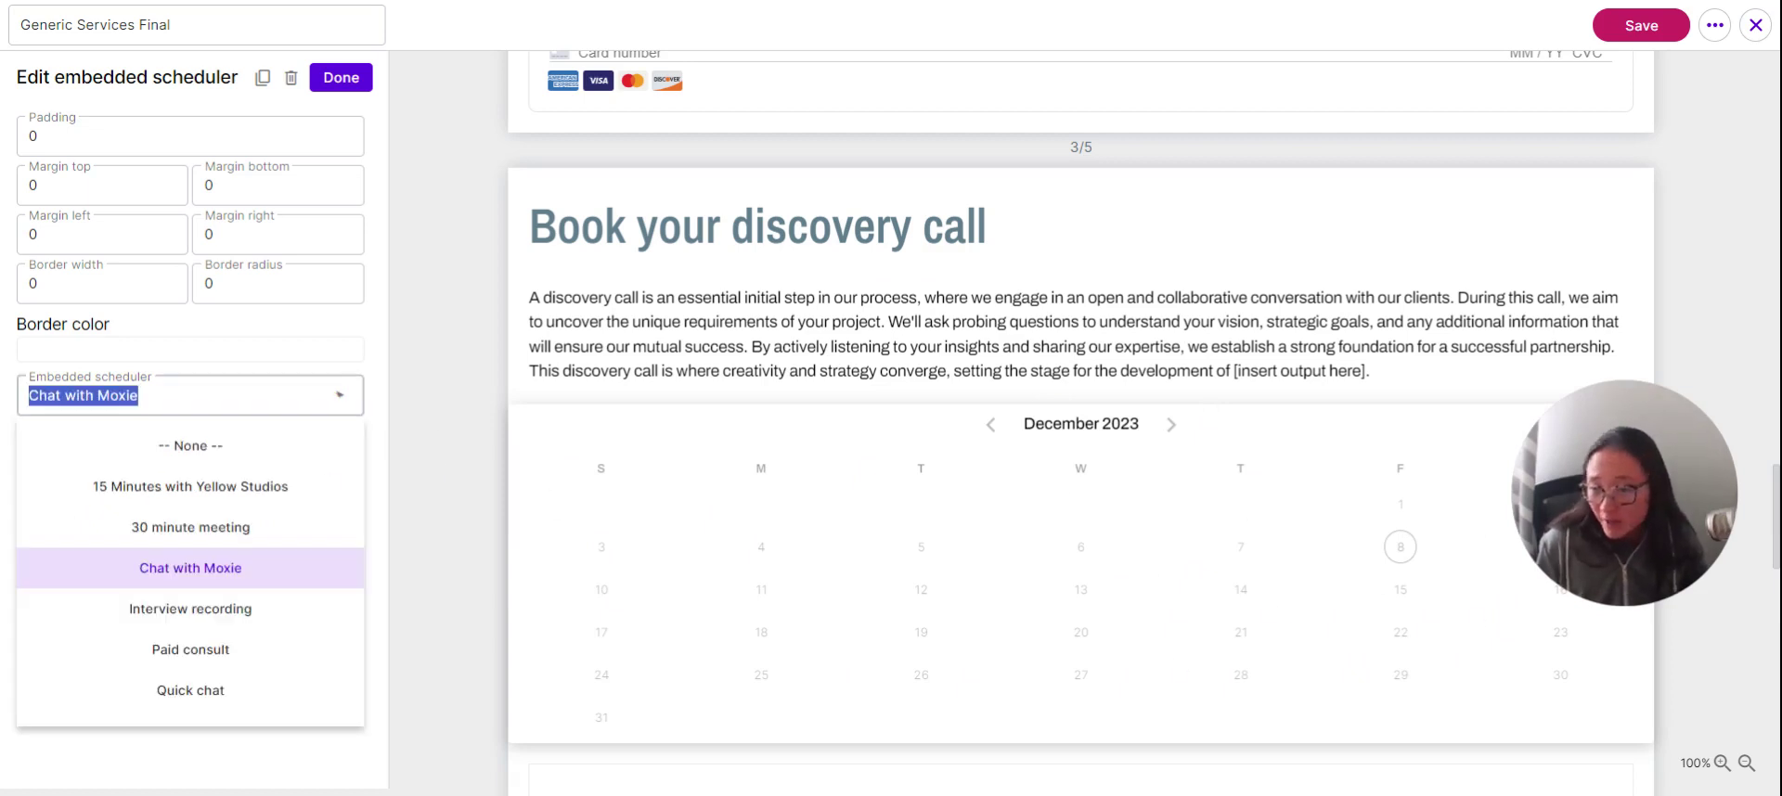
left_click(216, 691)
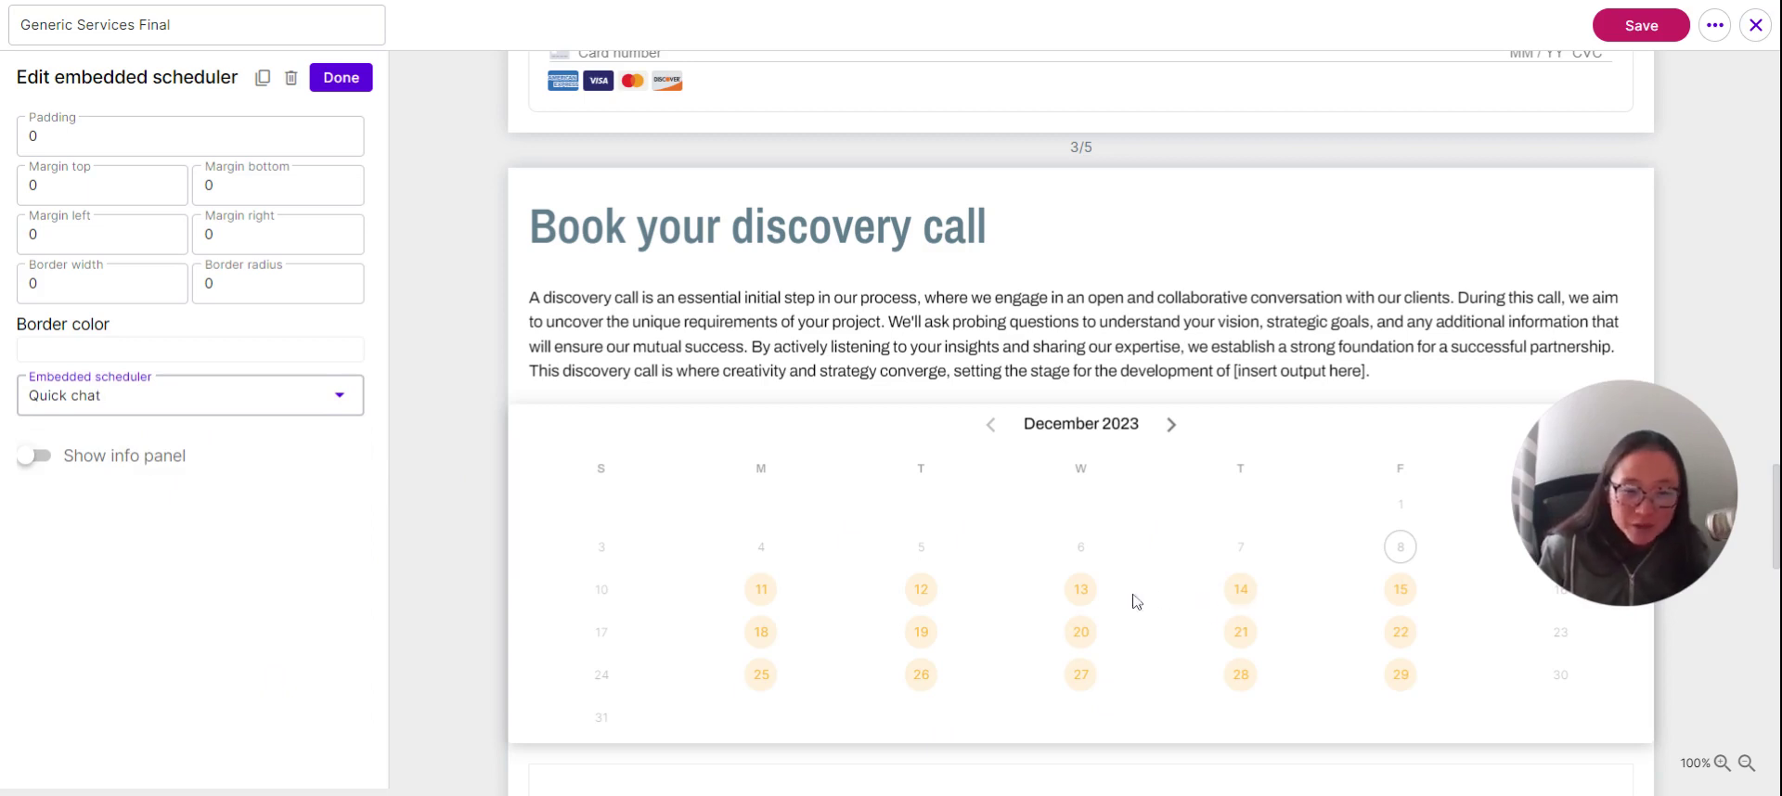
left_click(1076, 594)
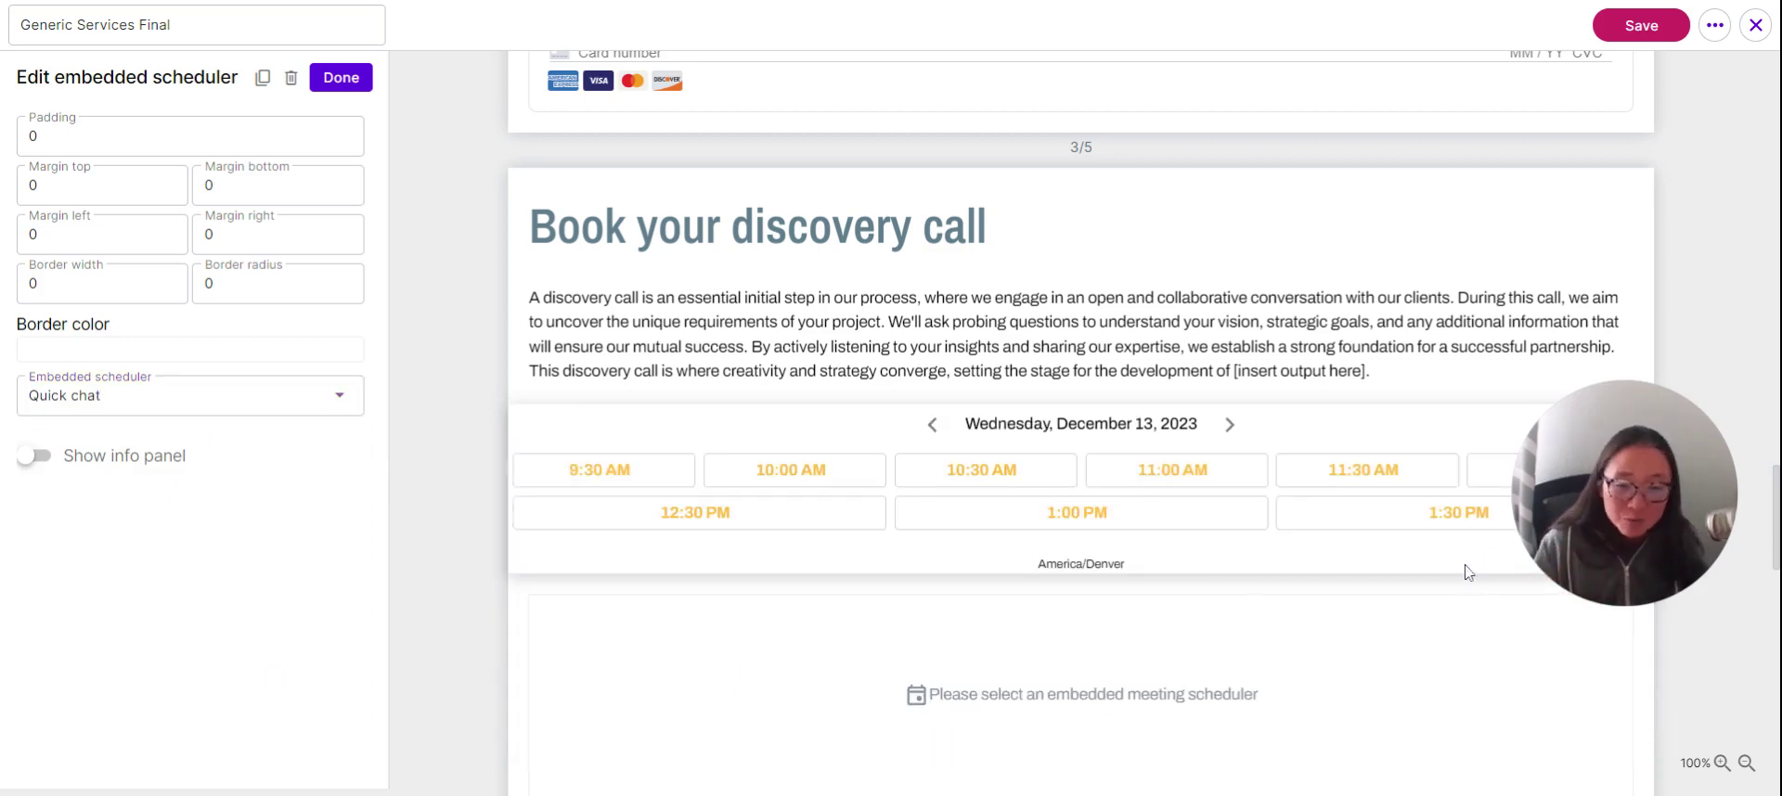
left_click(1039, 513)
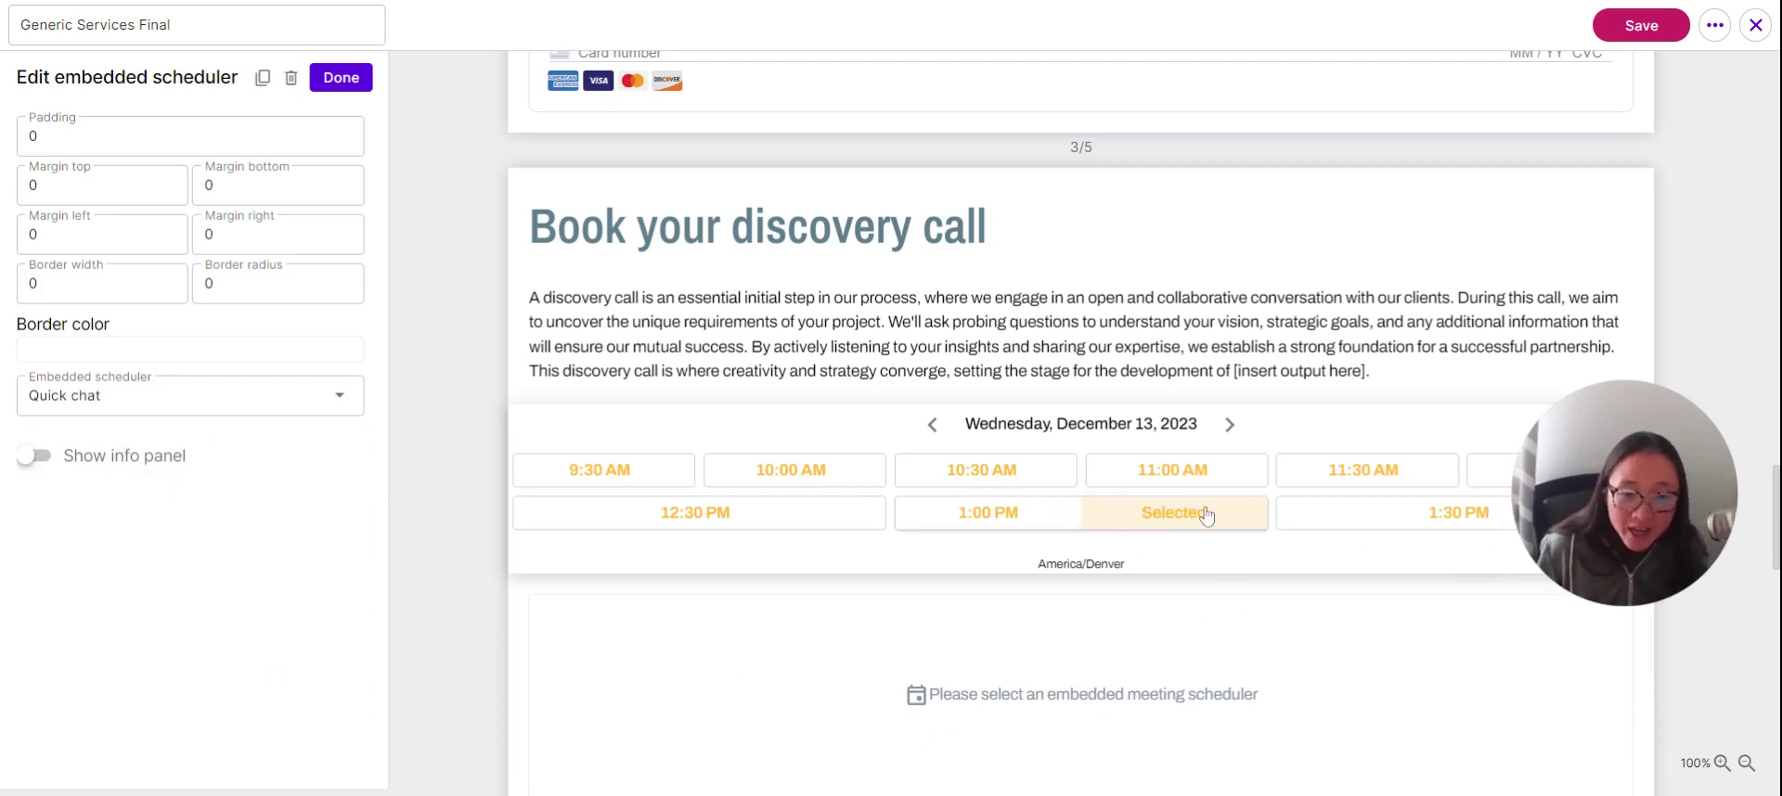
Delete the added Quick chat meeting scheduler block from the discovery call page
scroll(1130, 509, "down", 8)
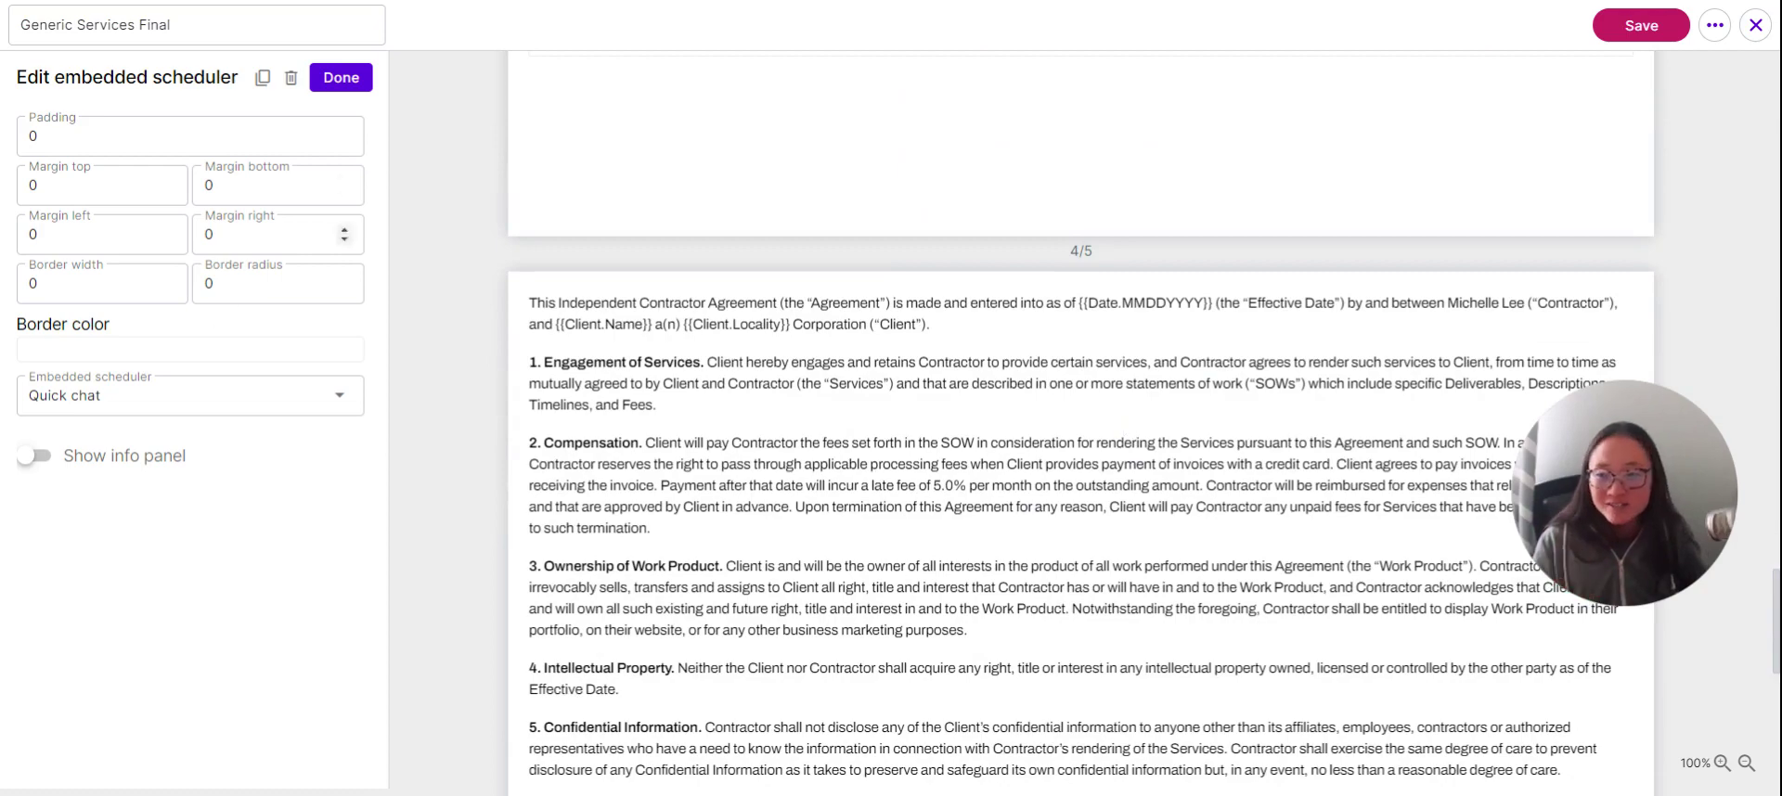
scroll(843, 271, "up", 8)
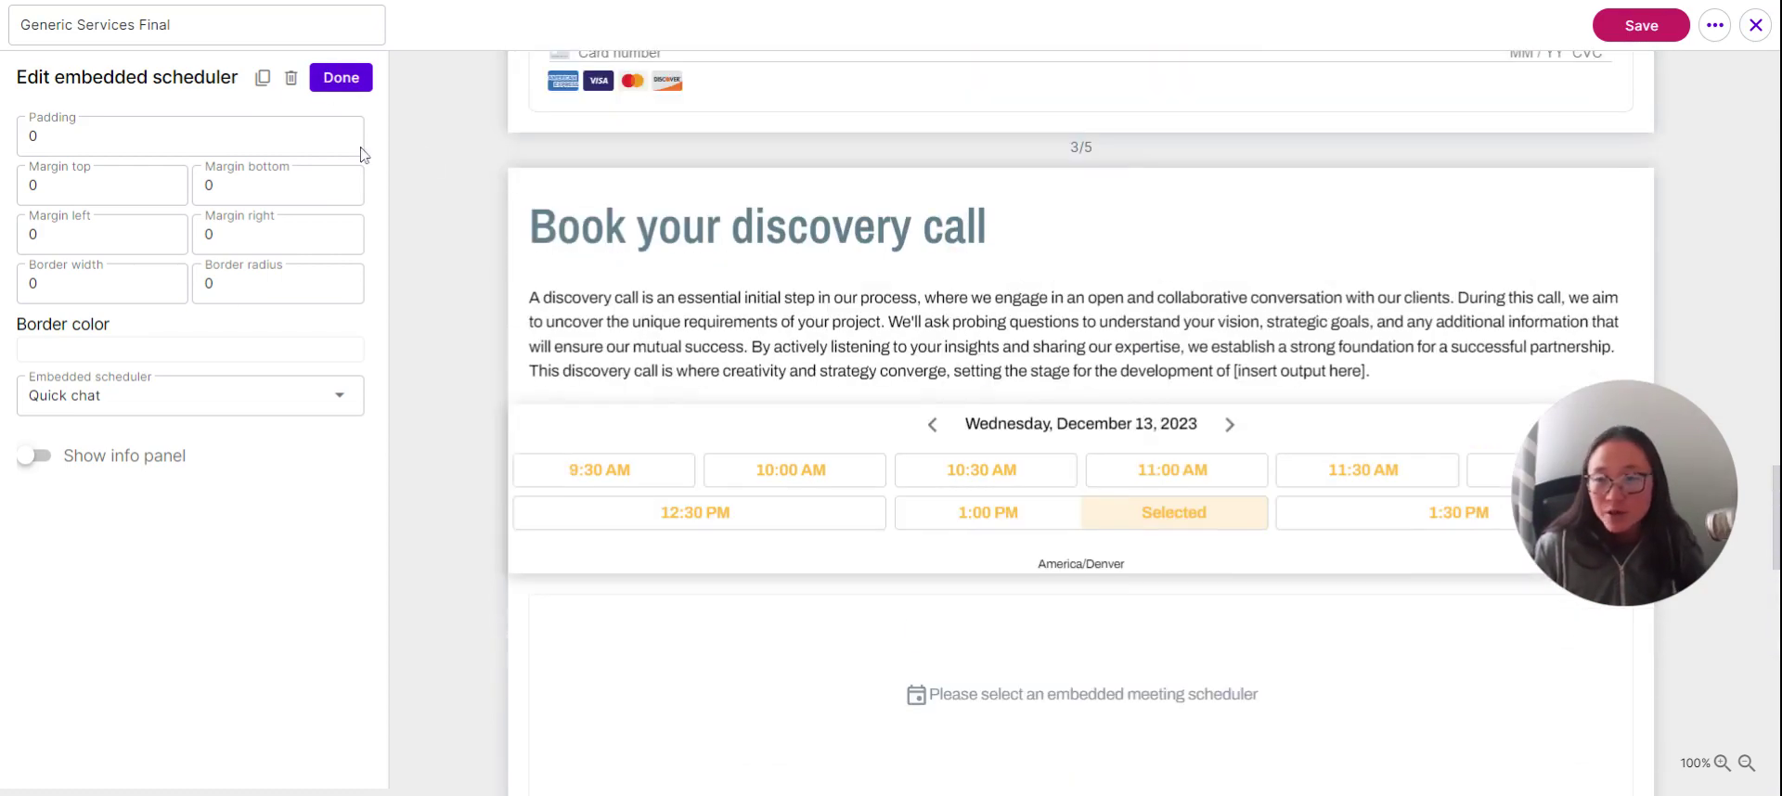
left_click(290, 84)
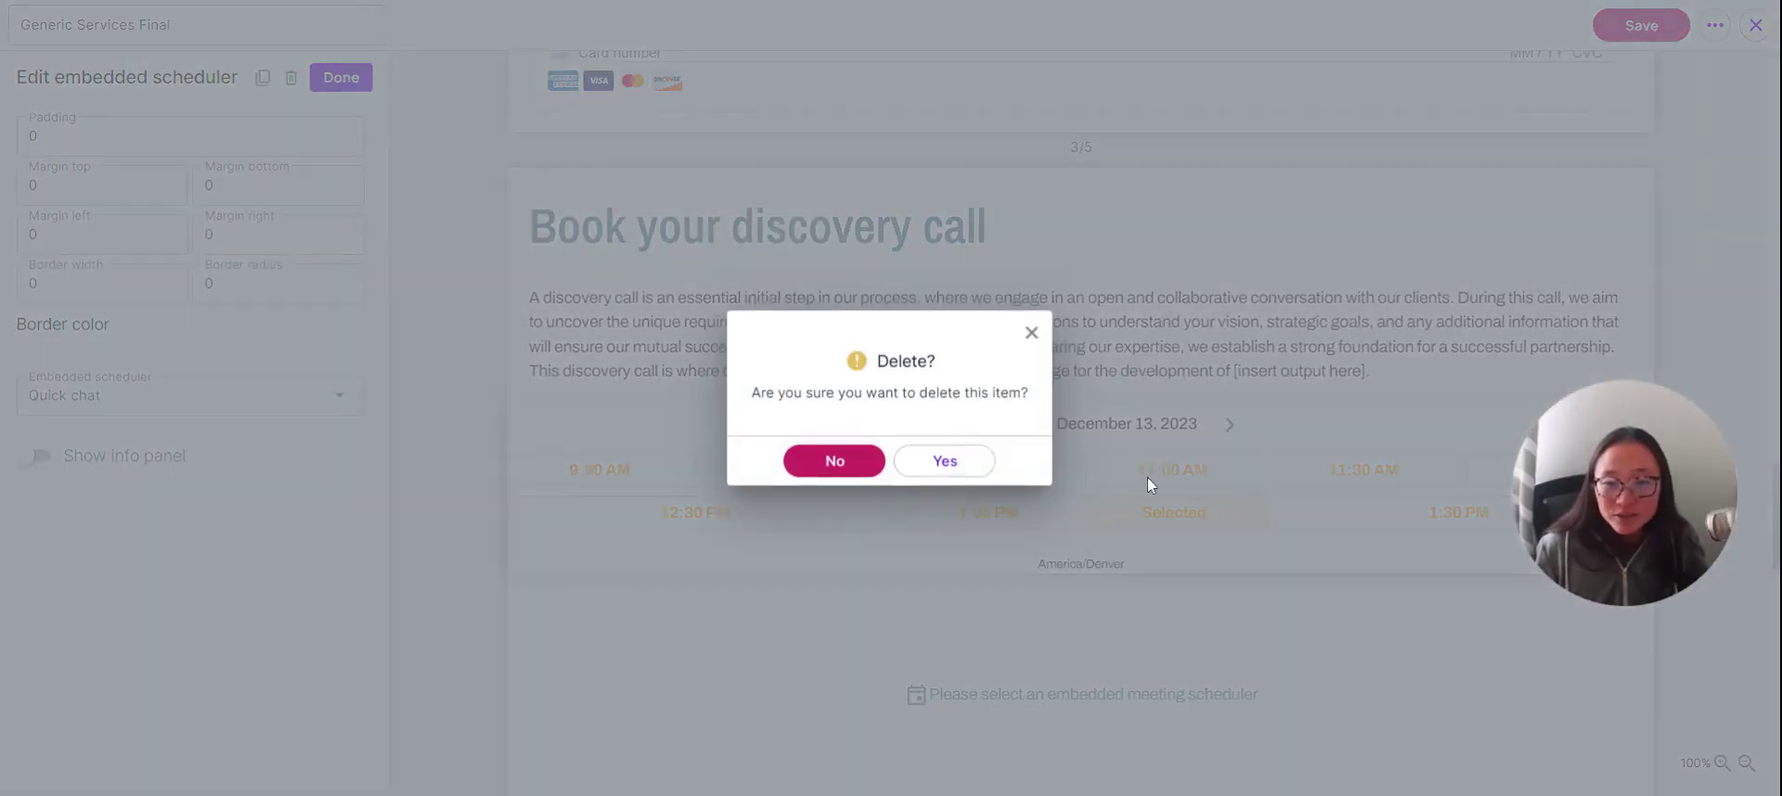
left_click(965, 472)
Try embedding the Content brief form under the discovery call text, and delete that form block again
scroll(167, 520, "down", 1)
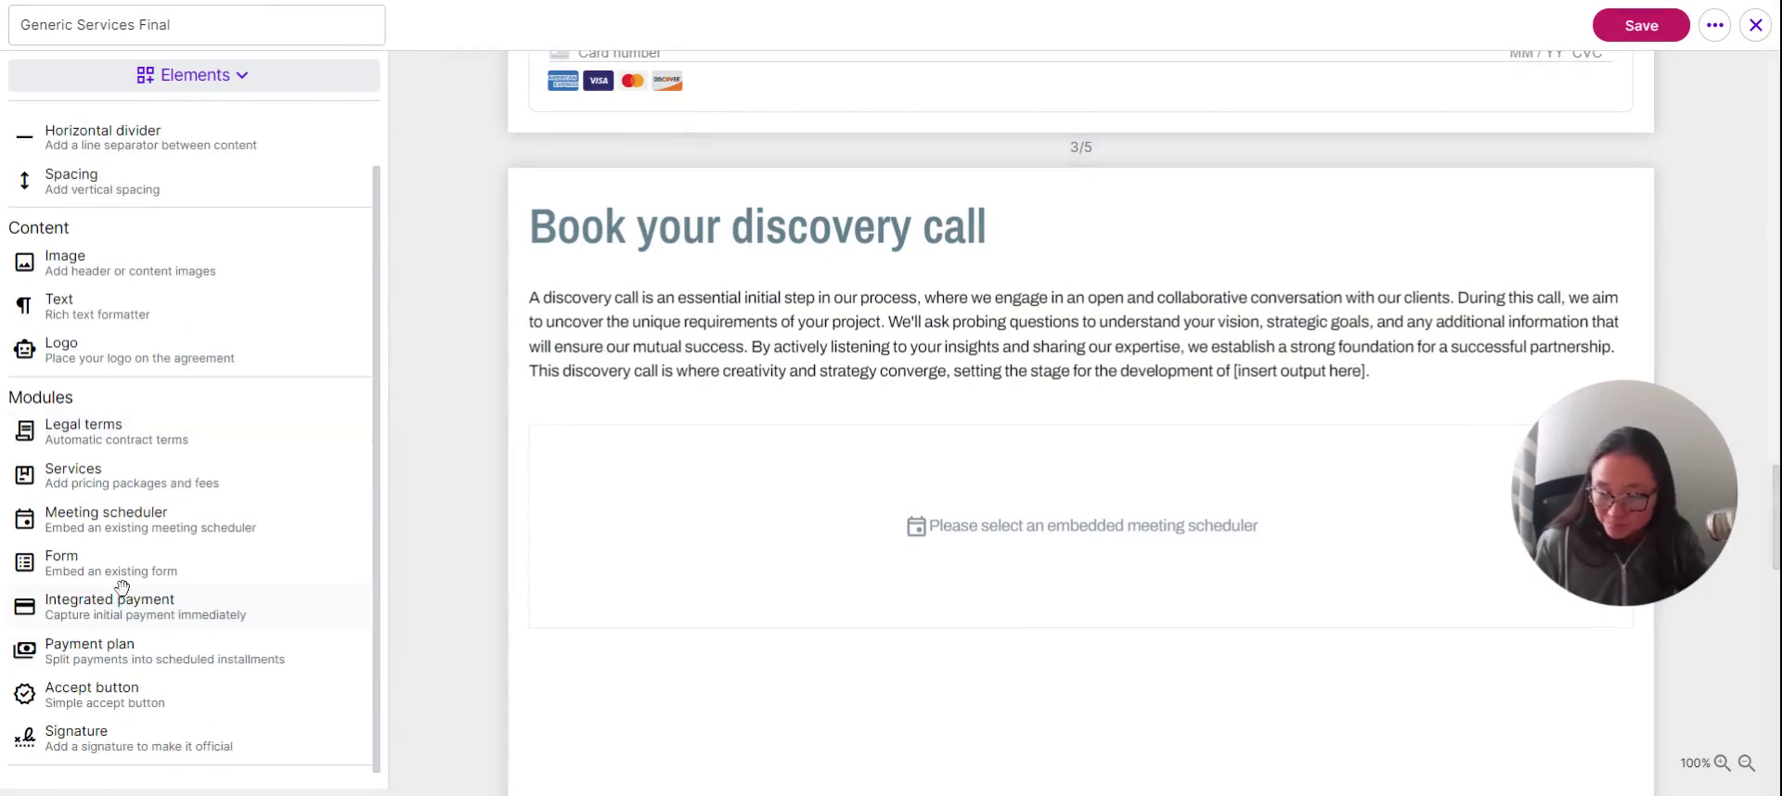
left_click(105, 571)
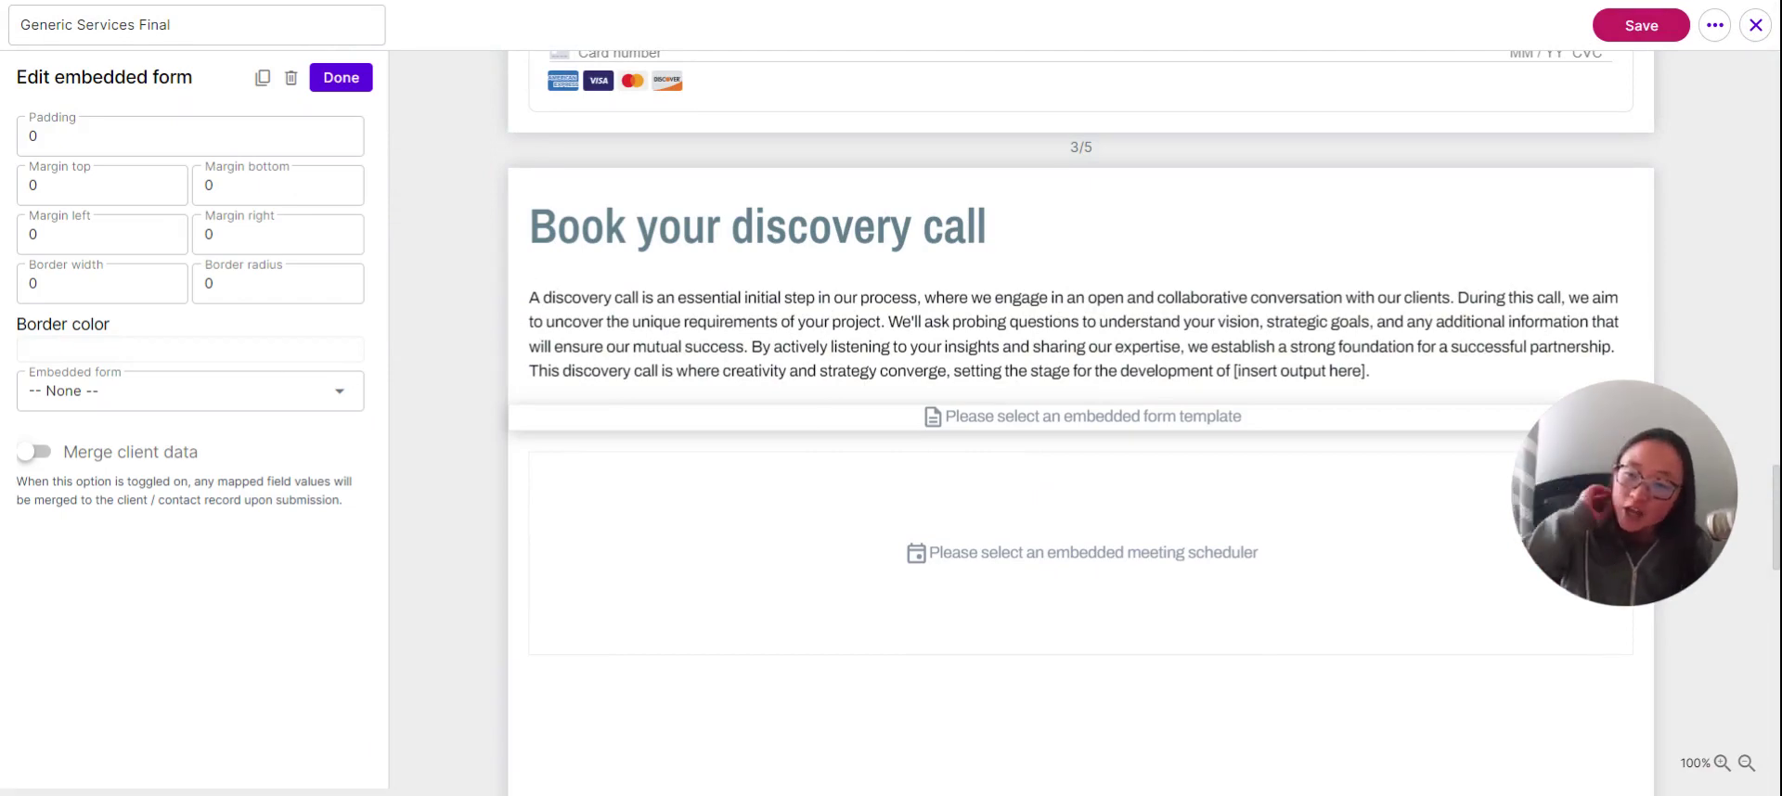
left_click(316, 391)
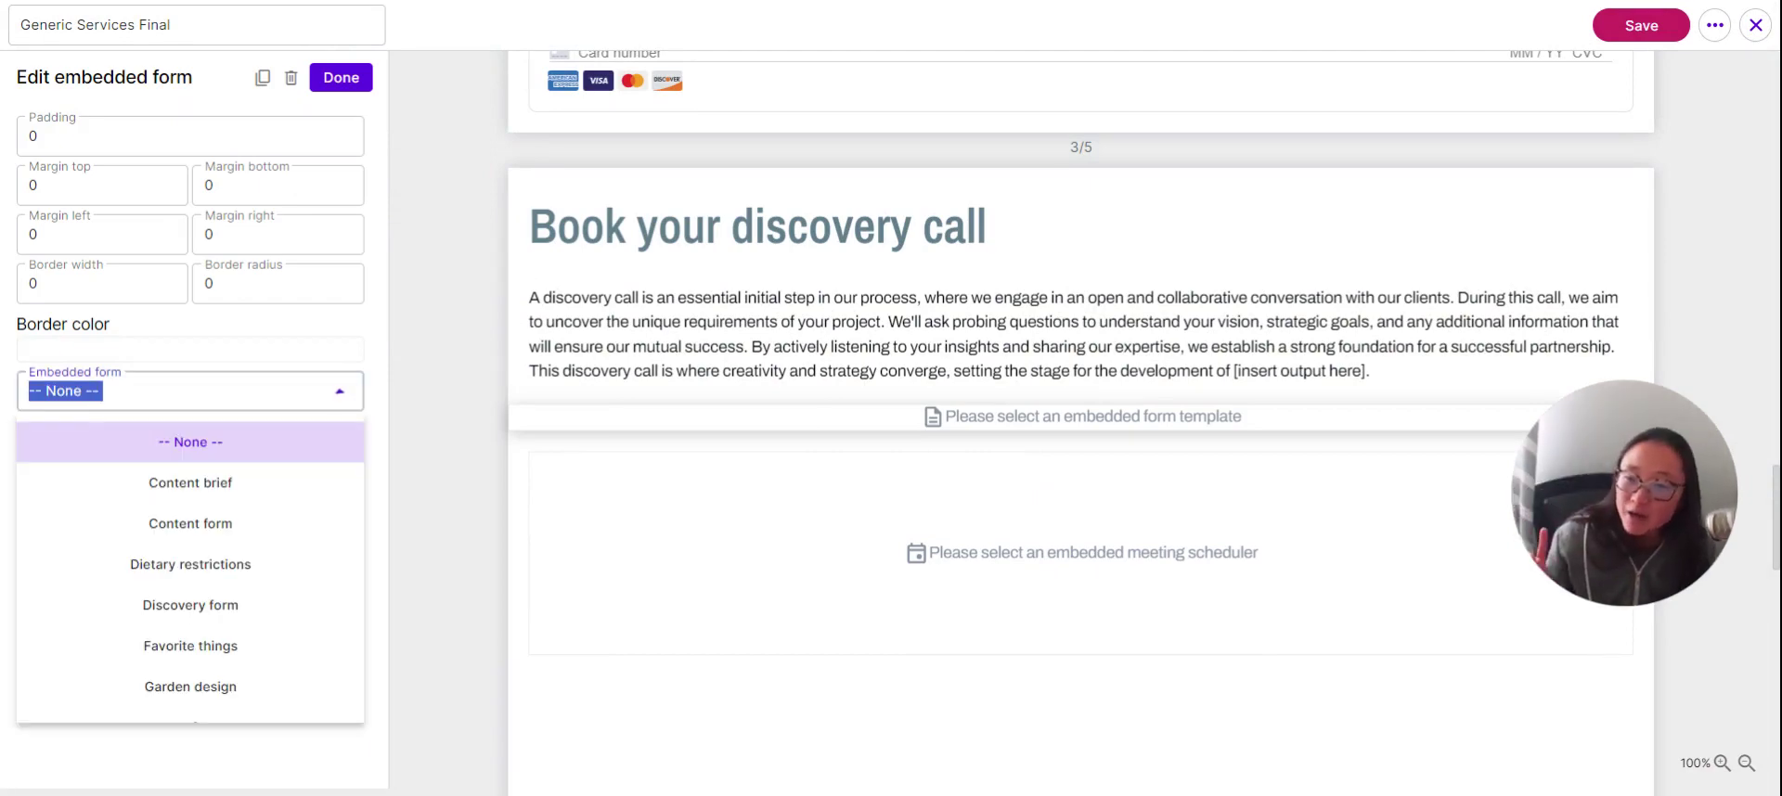
left_click(255, 495)
scroll(789, 571, "down", 6)
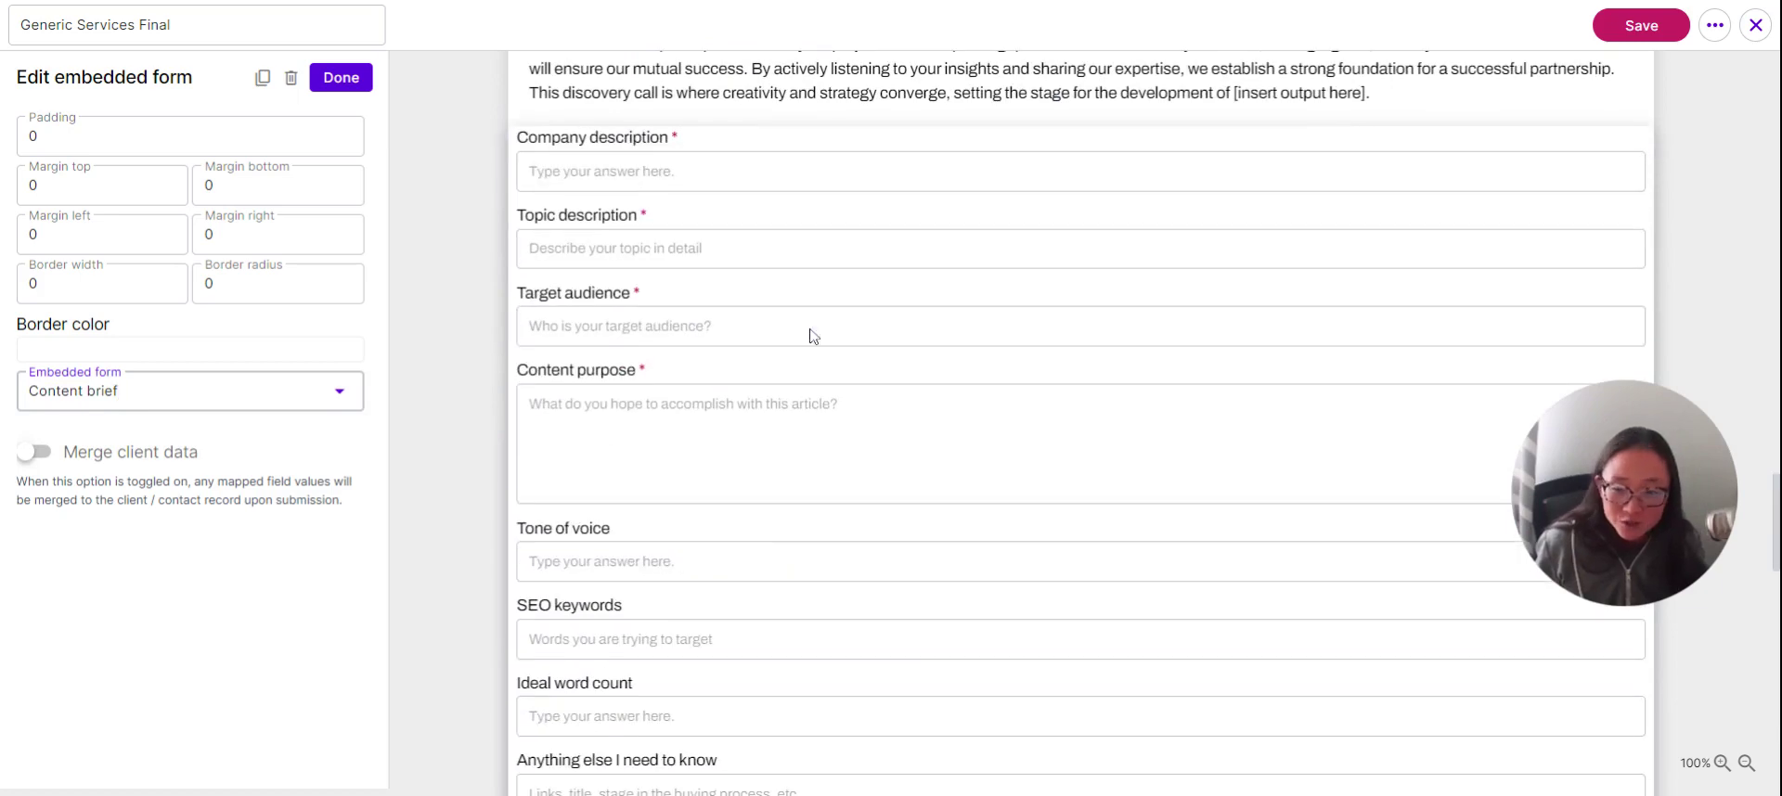
scroll(1011, 454, "up", 6)
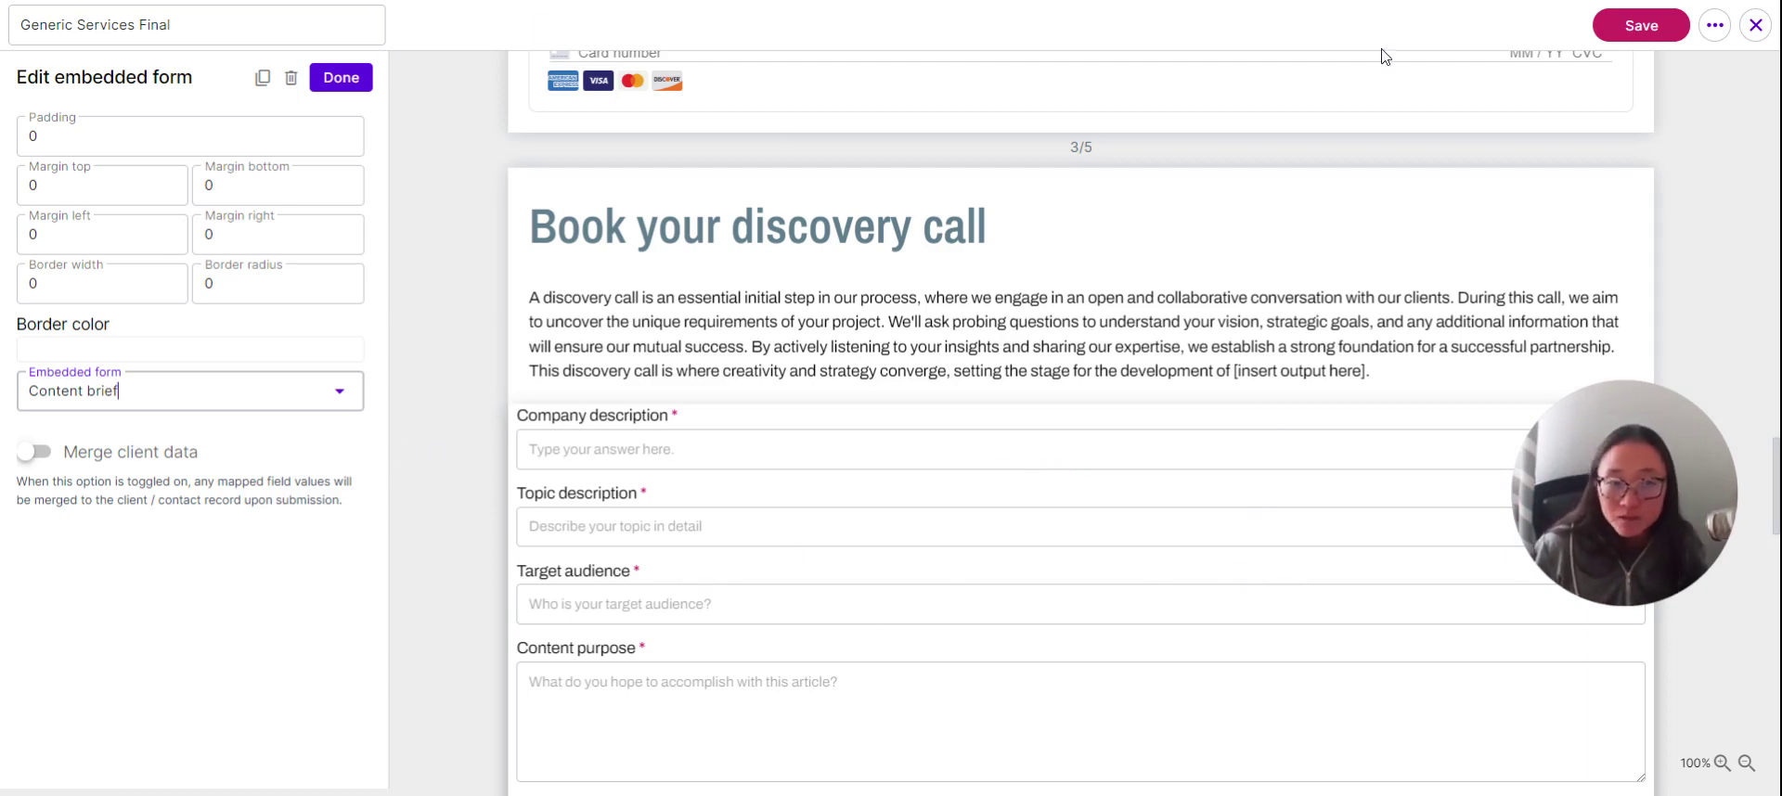
left_click(294, 79)
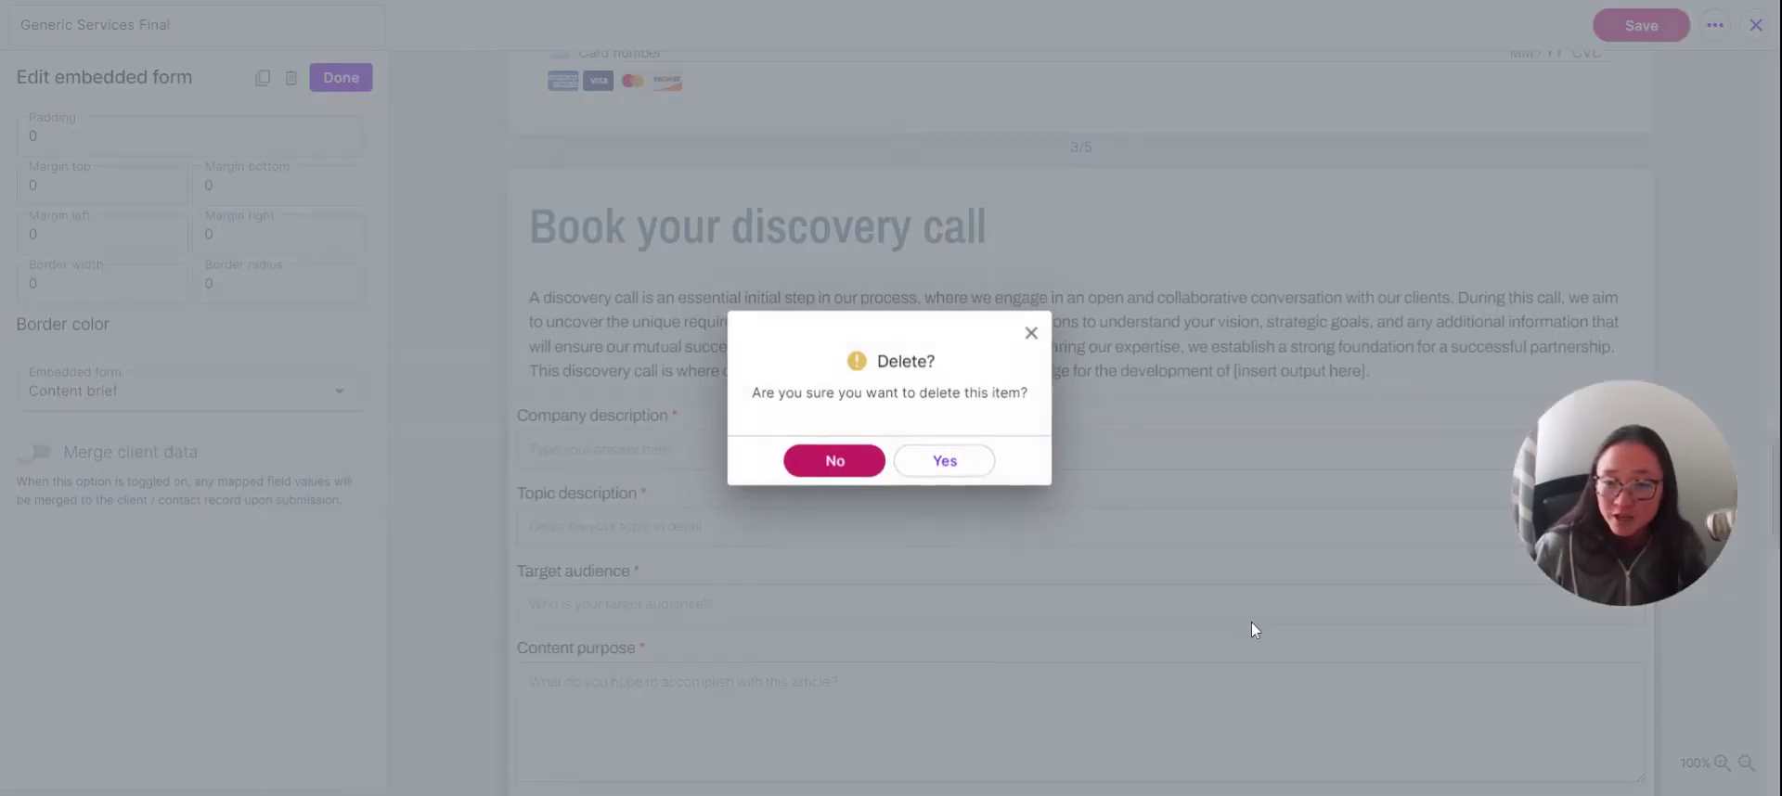
left_click(966, 459)
Open the payment plan block and examine the payment type options for Due upon signing without changing them
scroll(246, 230, "down", 1)
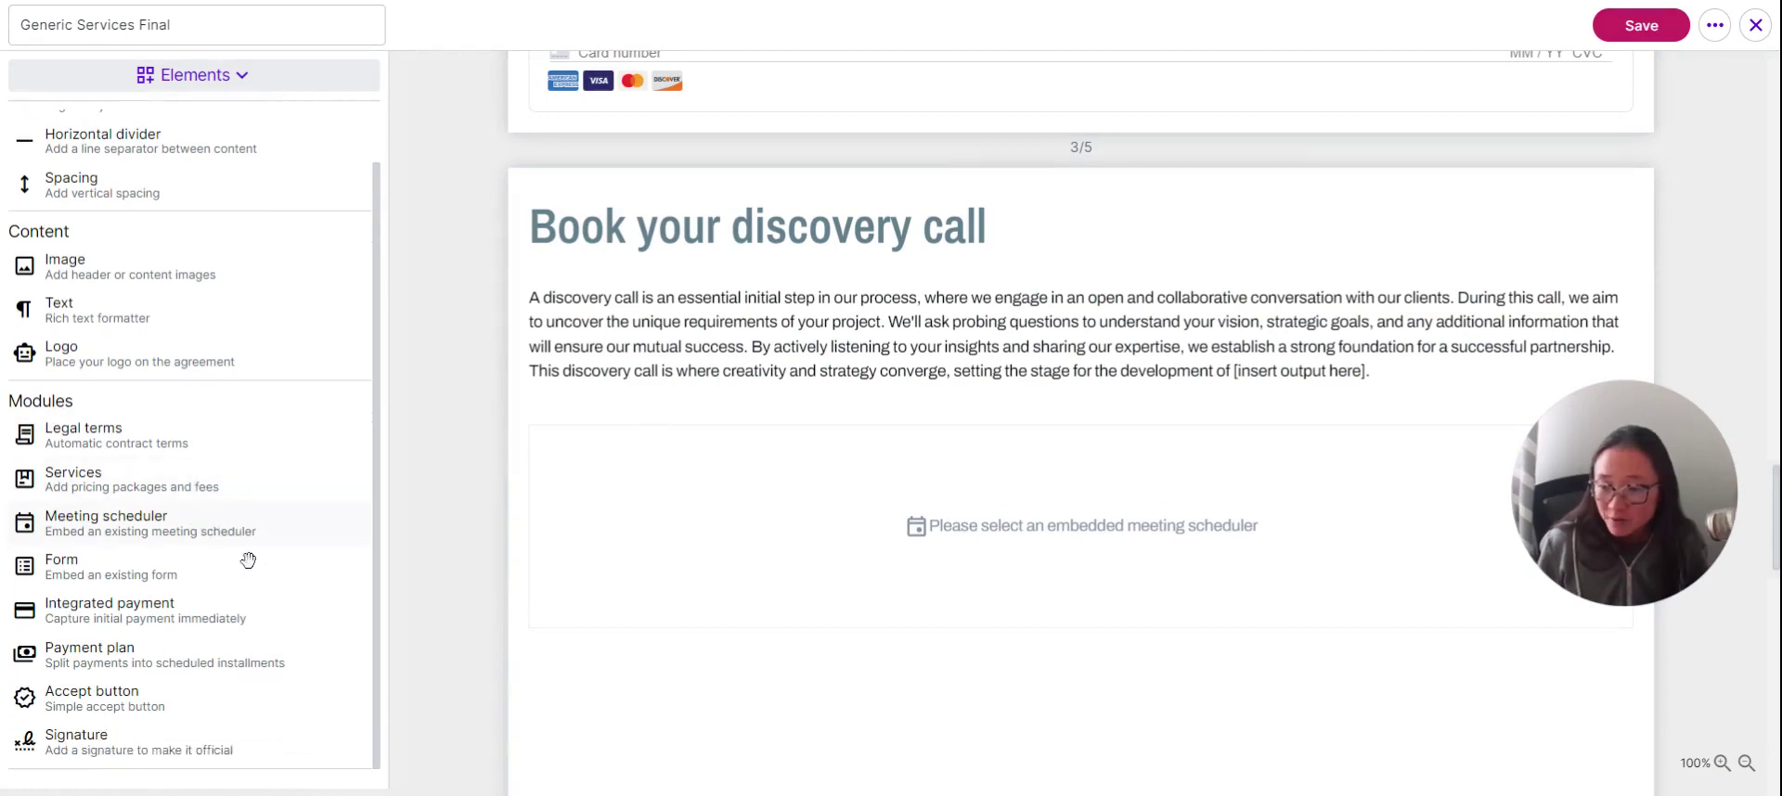
scroll(1107, 558, "up", 5)
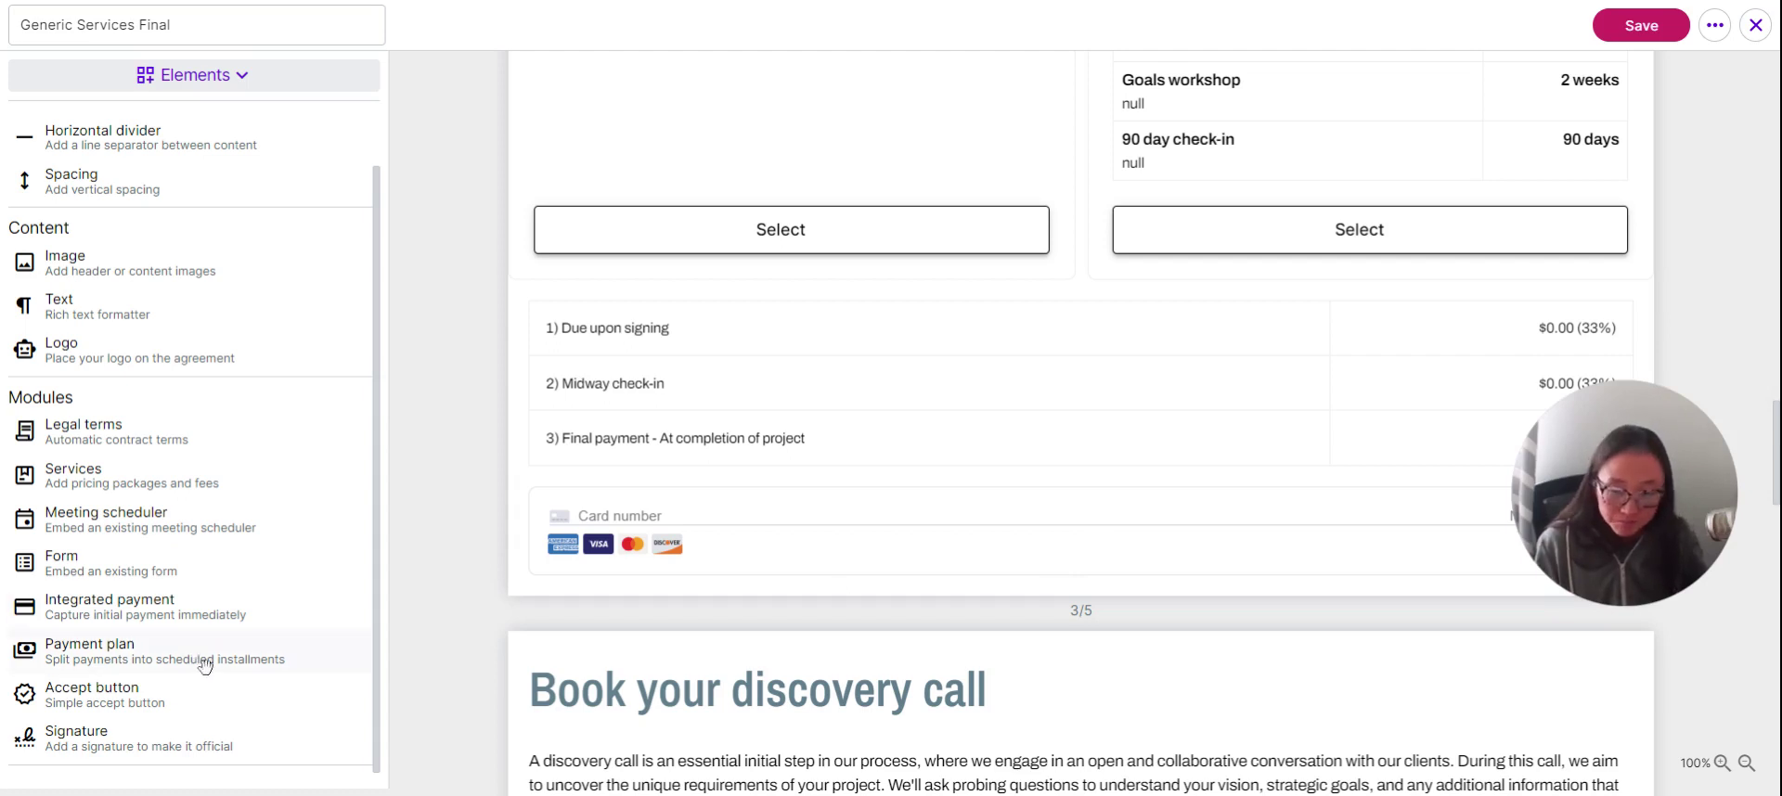
left_click(1070, 390)
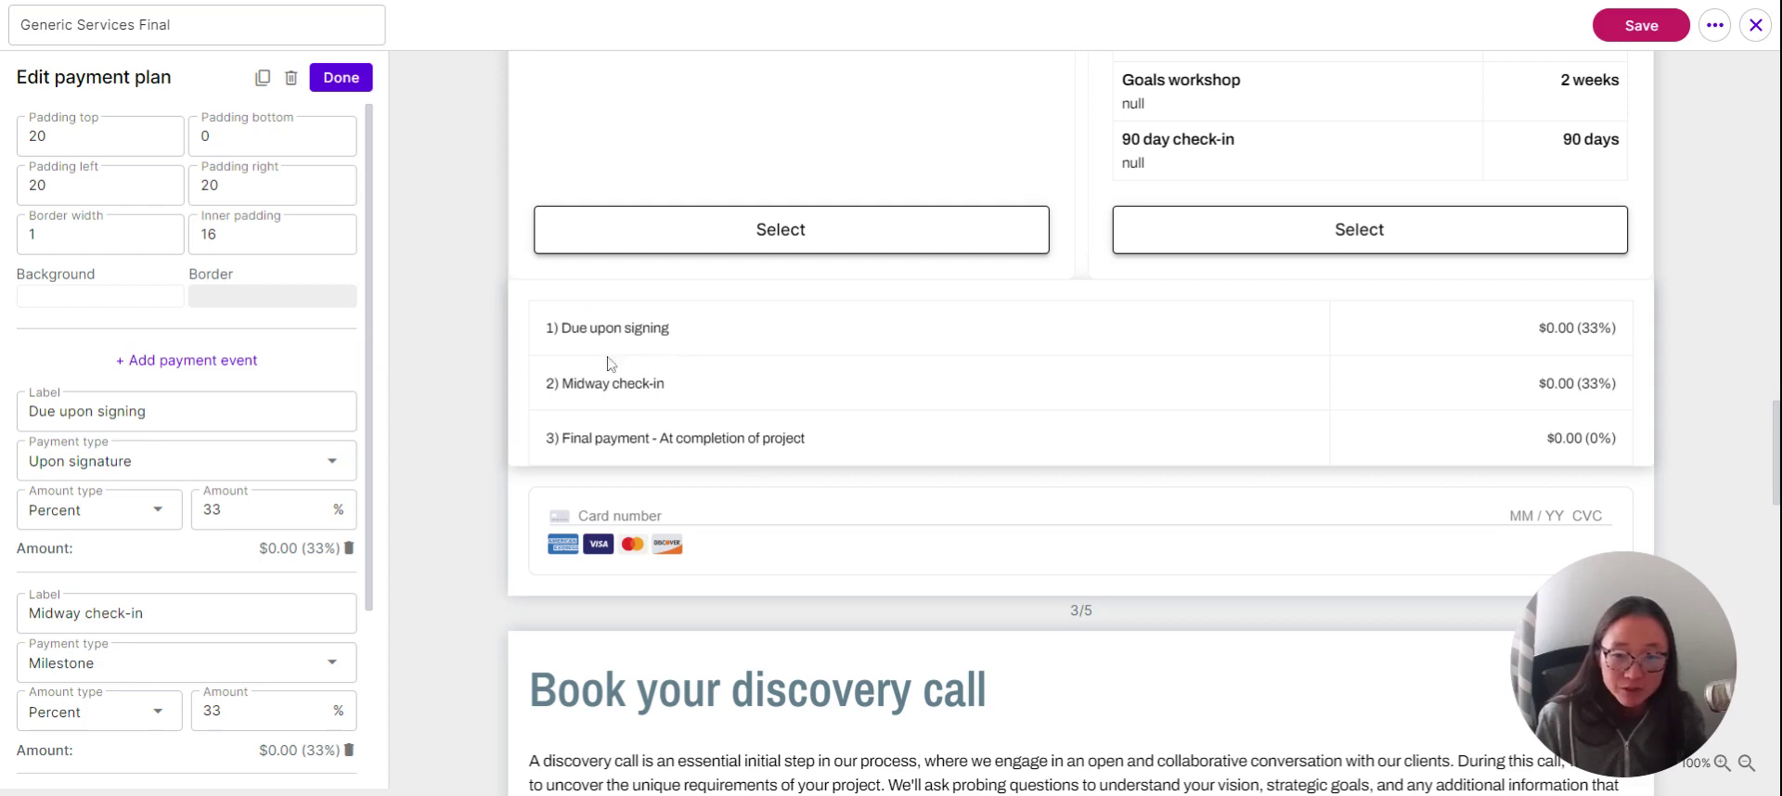
left_click(72, 456)
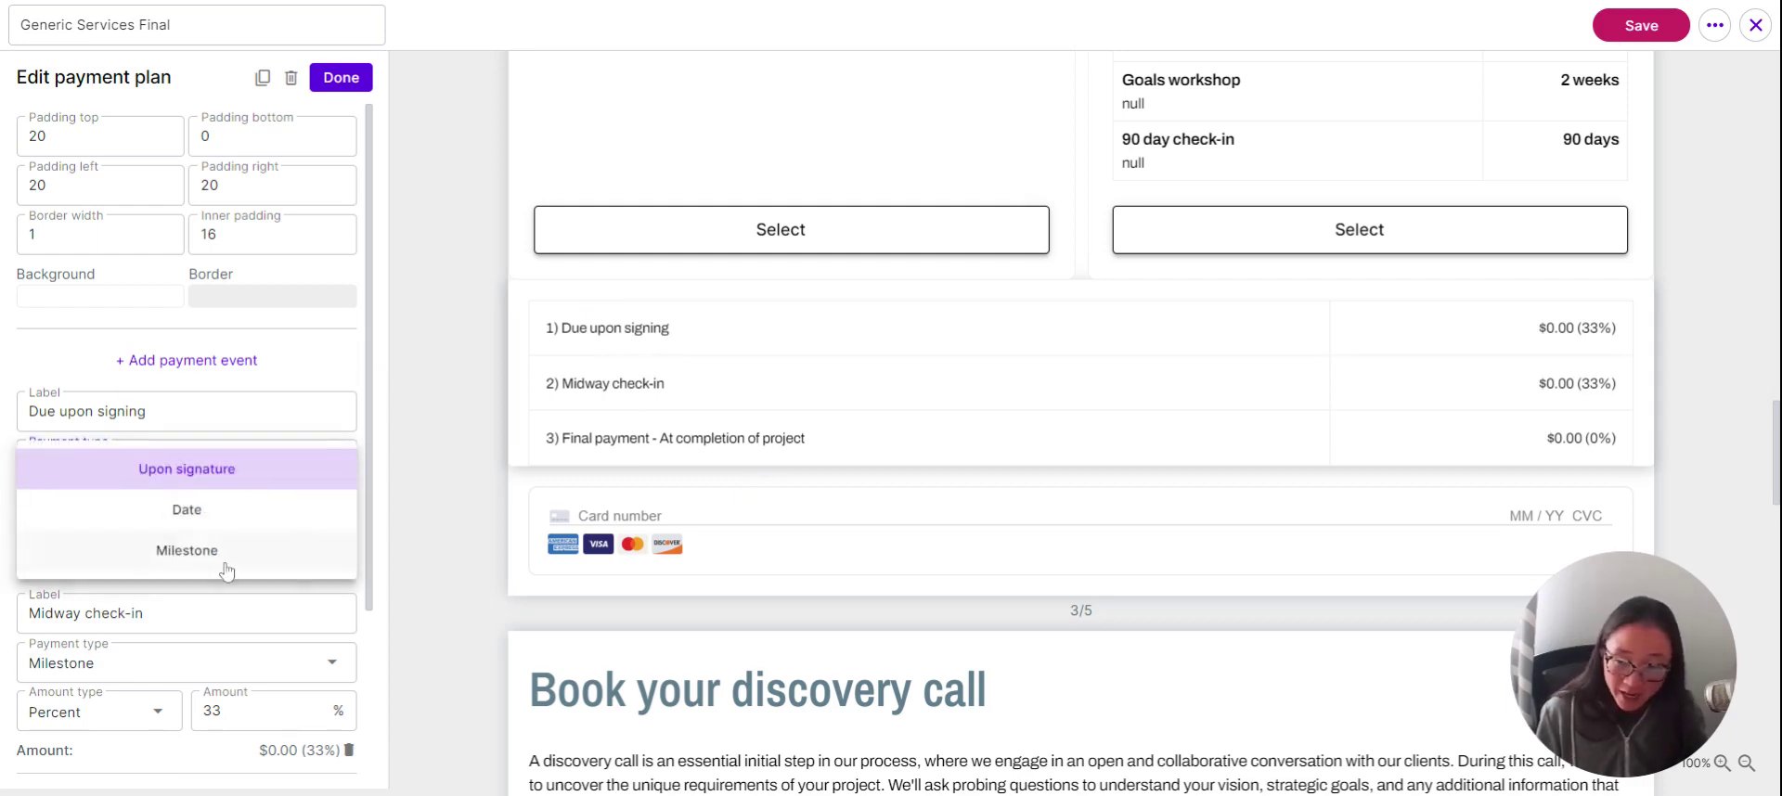
left_click(437, 485)
left_click(839, 441)
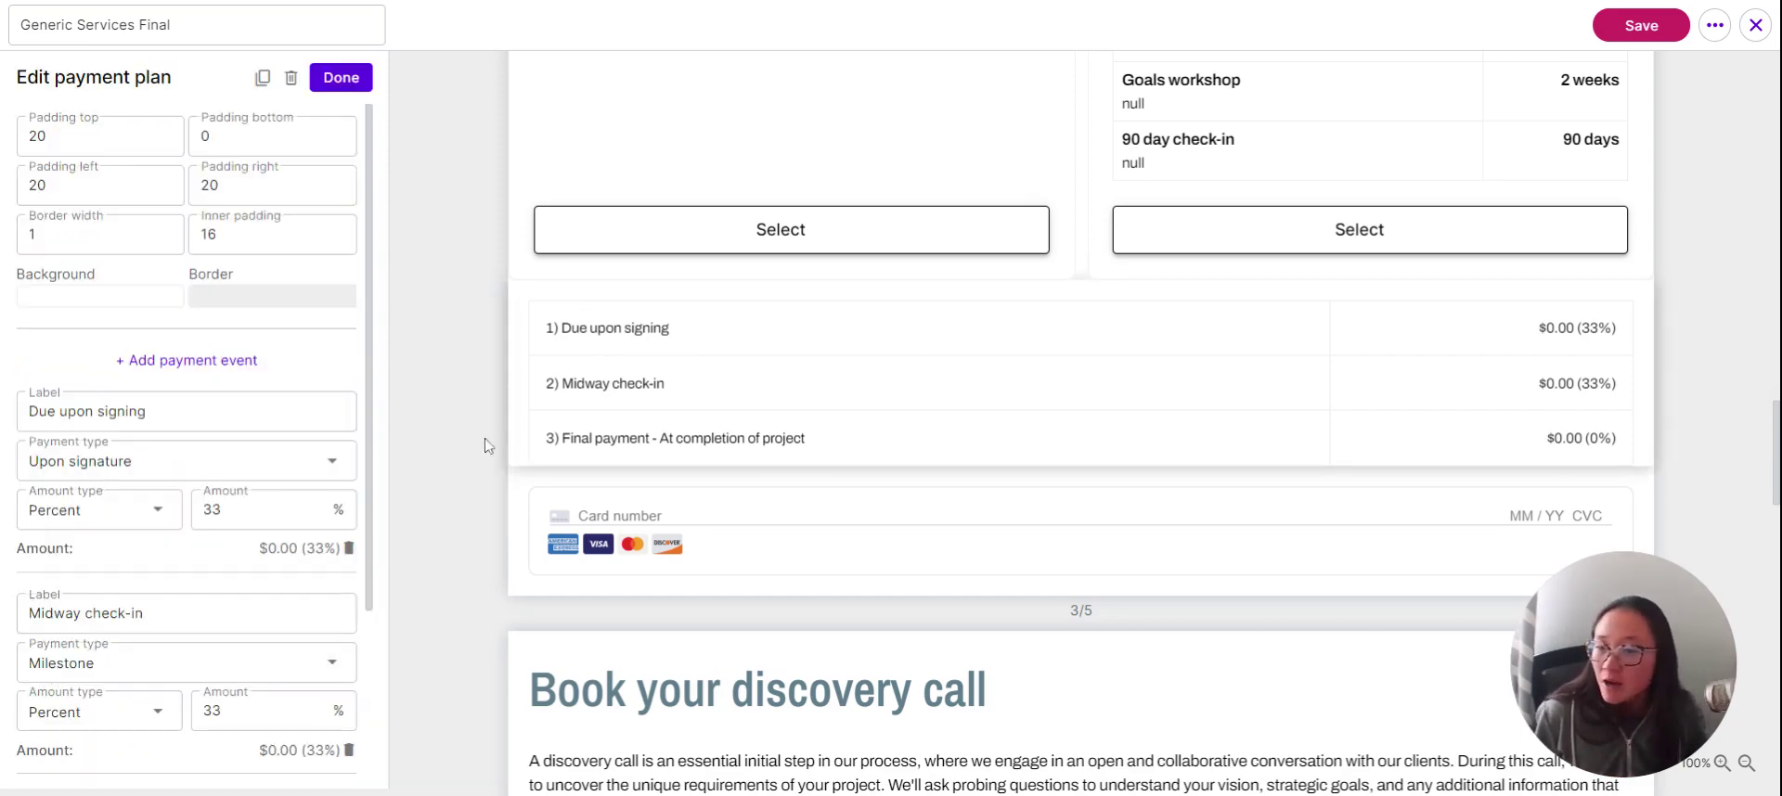
Try adding another payment event to the payment plan, and delete that event again
scroll(186, 417, "down", 2)
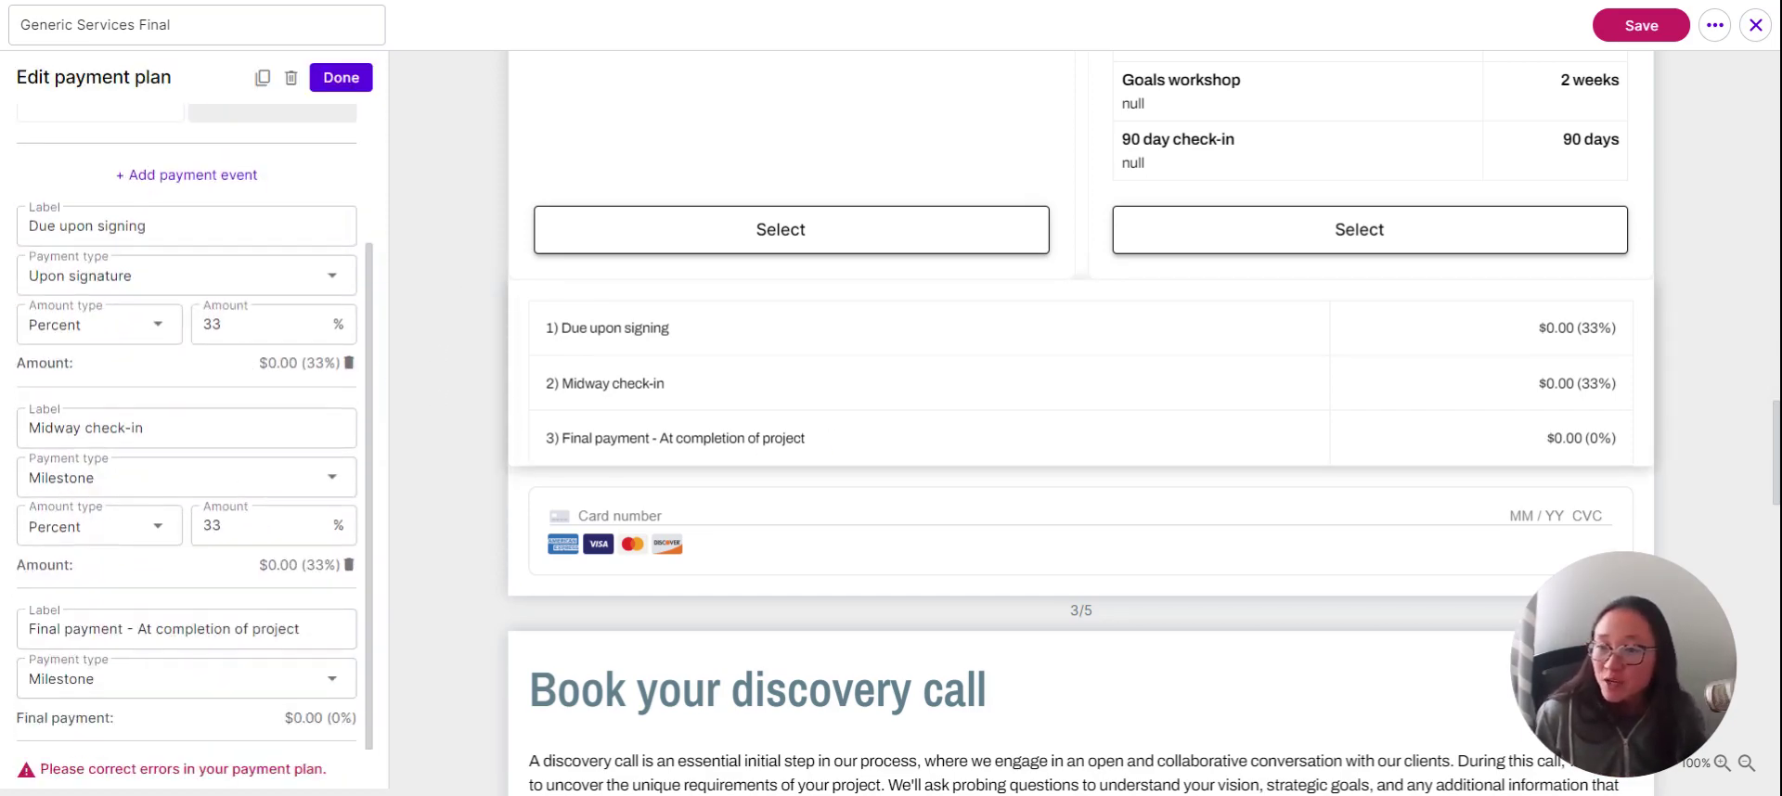
left_click(213, 177)
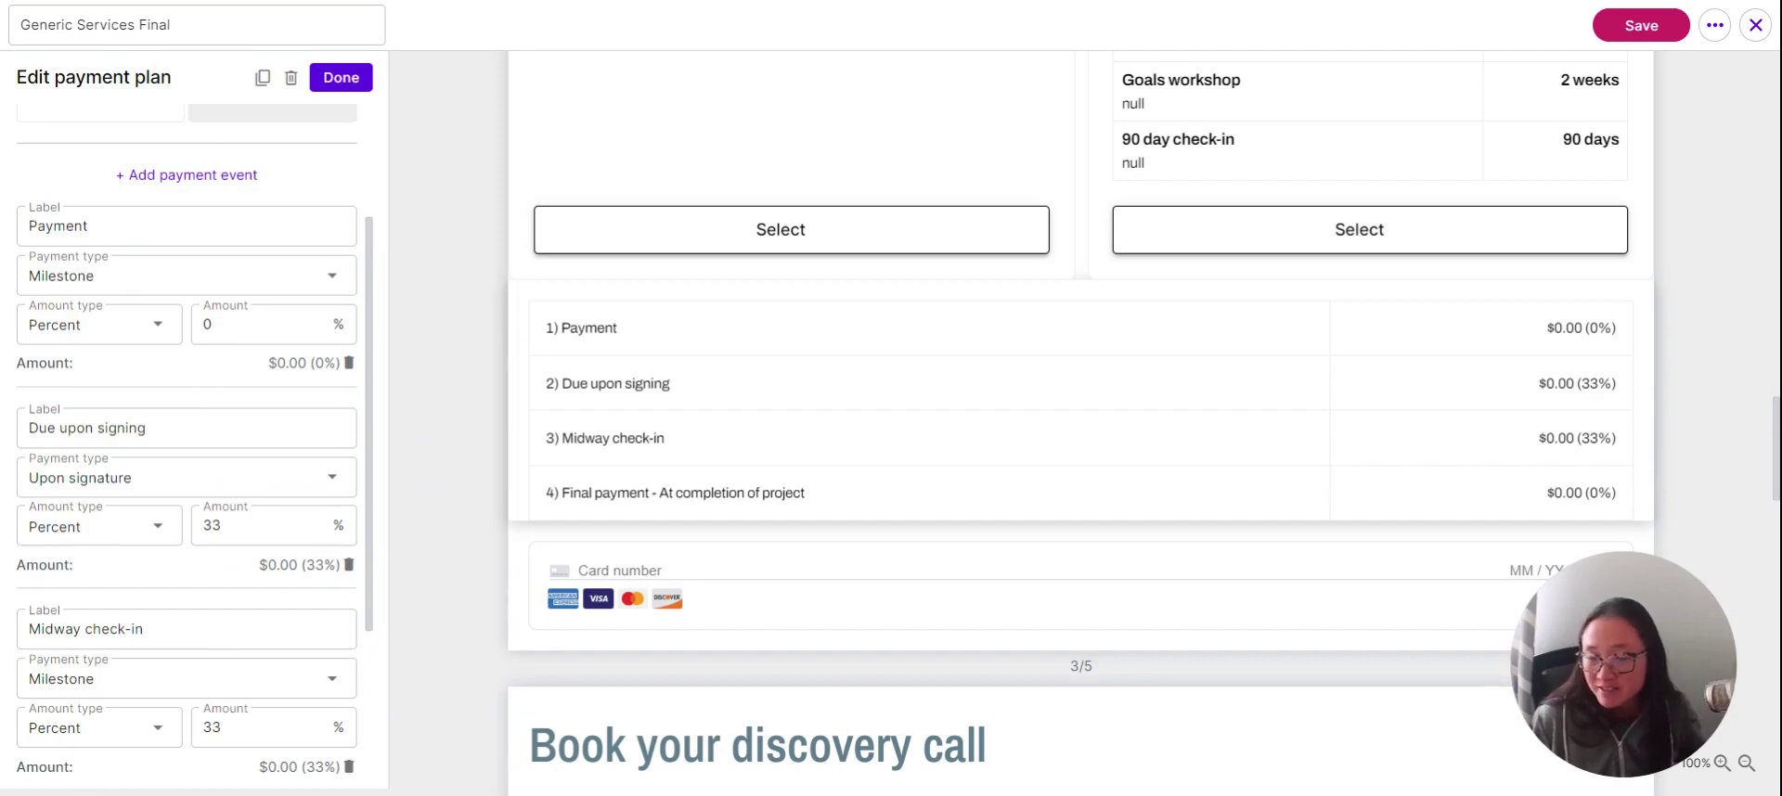
left_click(349, 363)
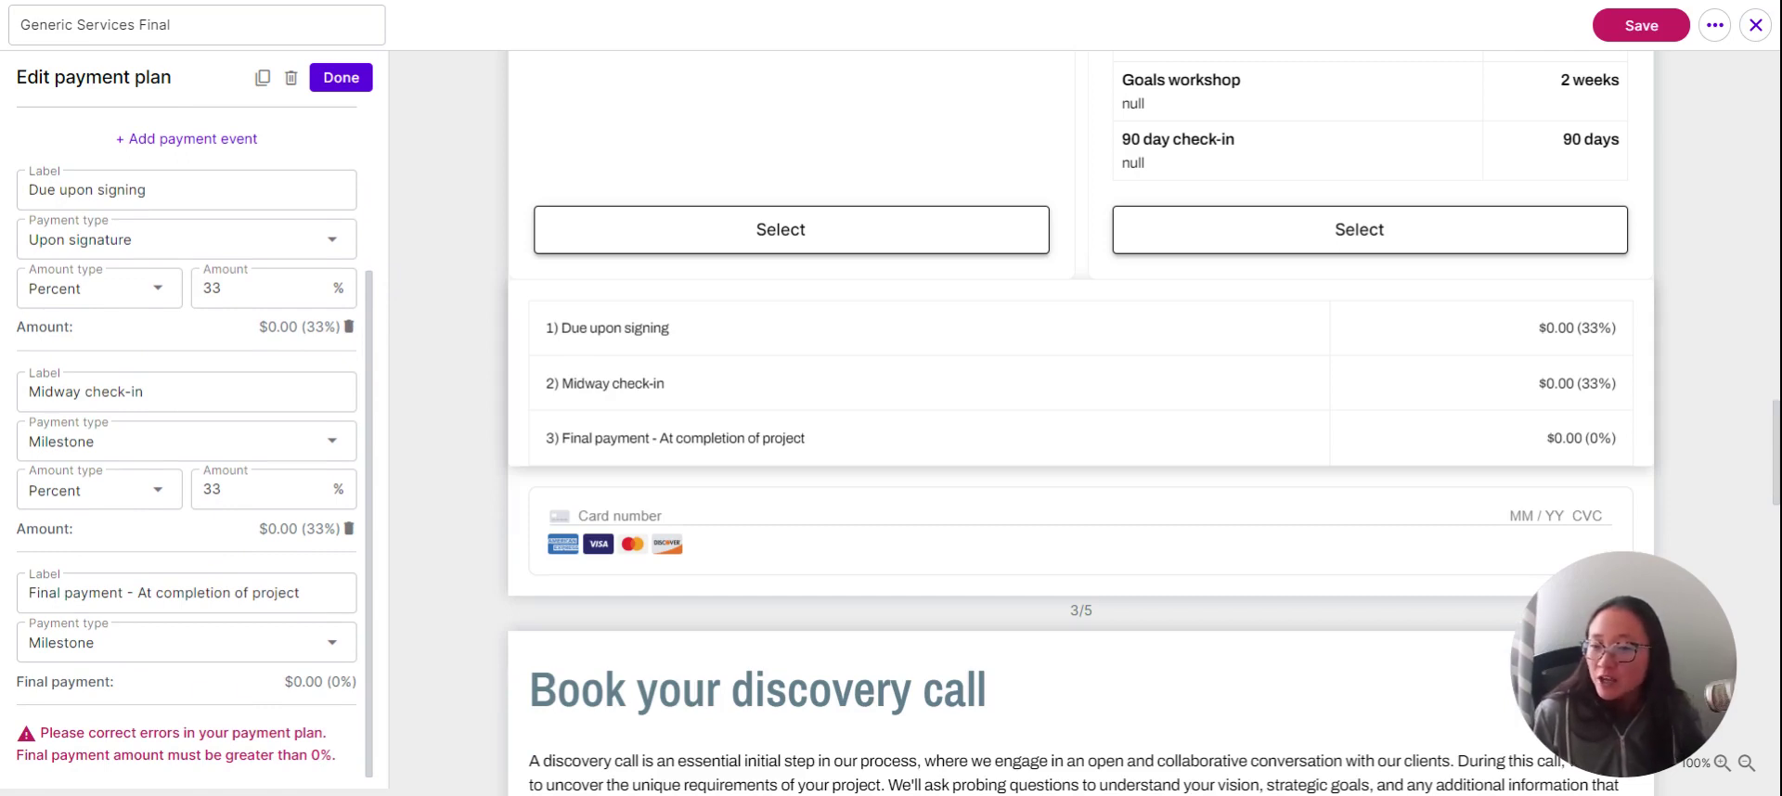
Set the payment plan's Due upon signing and Midway check-in amounts to 50 percent each and finish editing the block
double_click(212, 287)
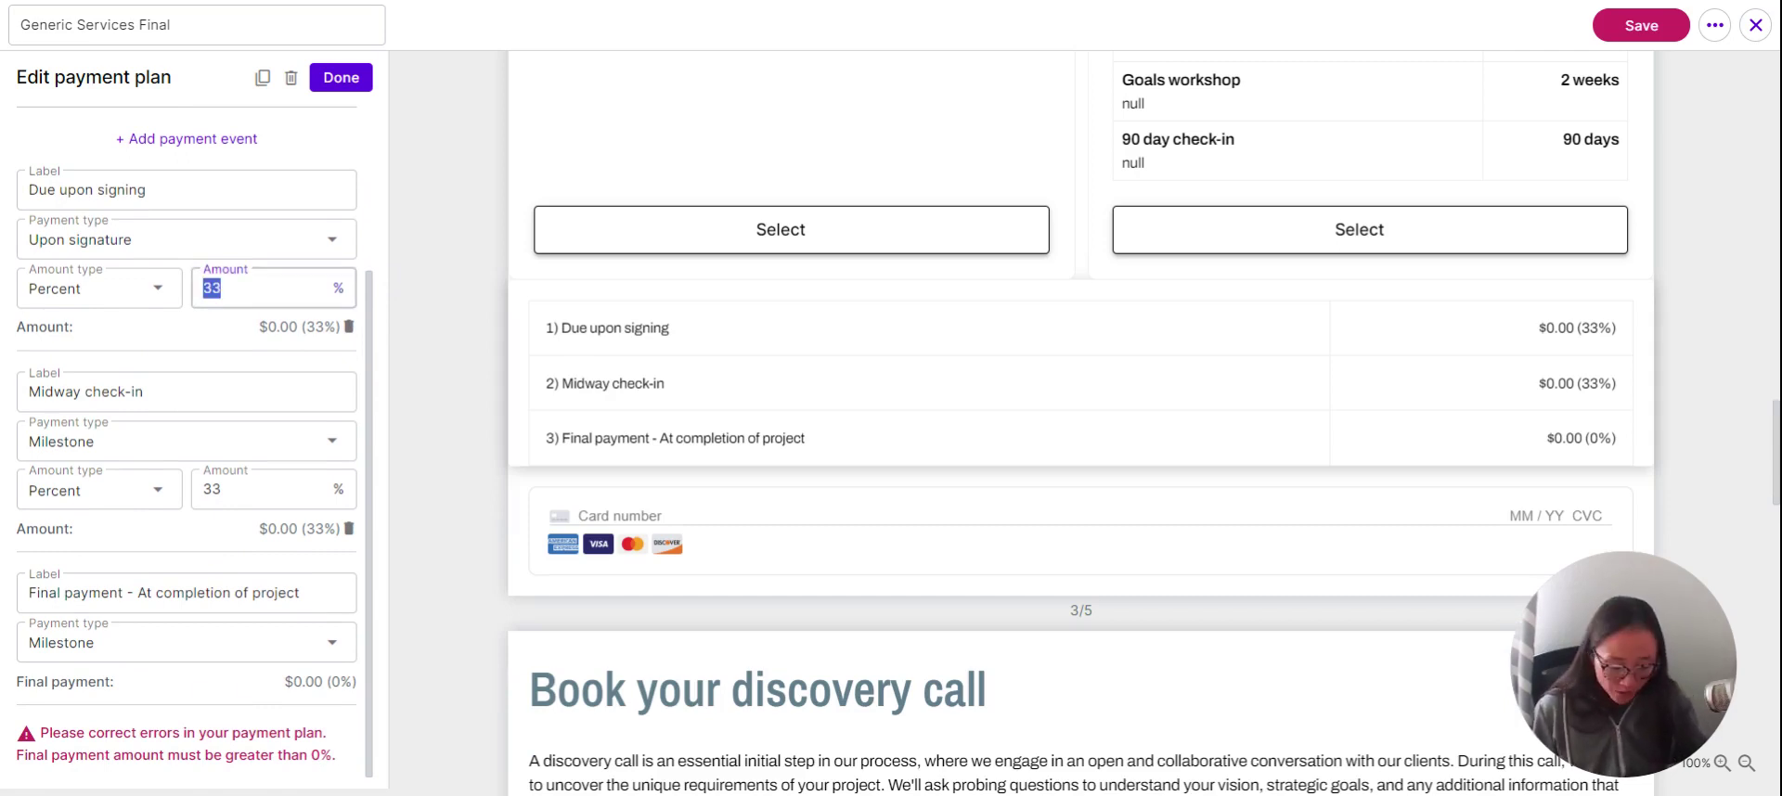
type("50")
double_click(212, 489)
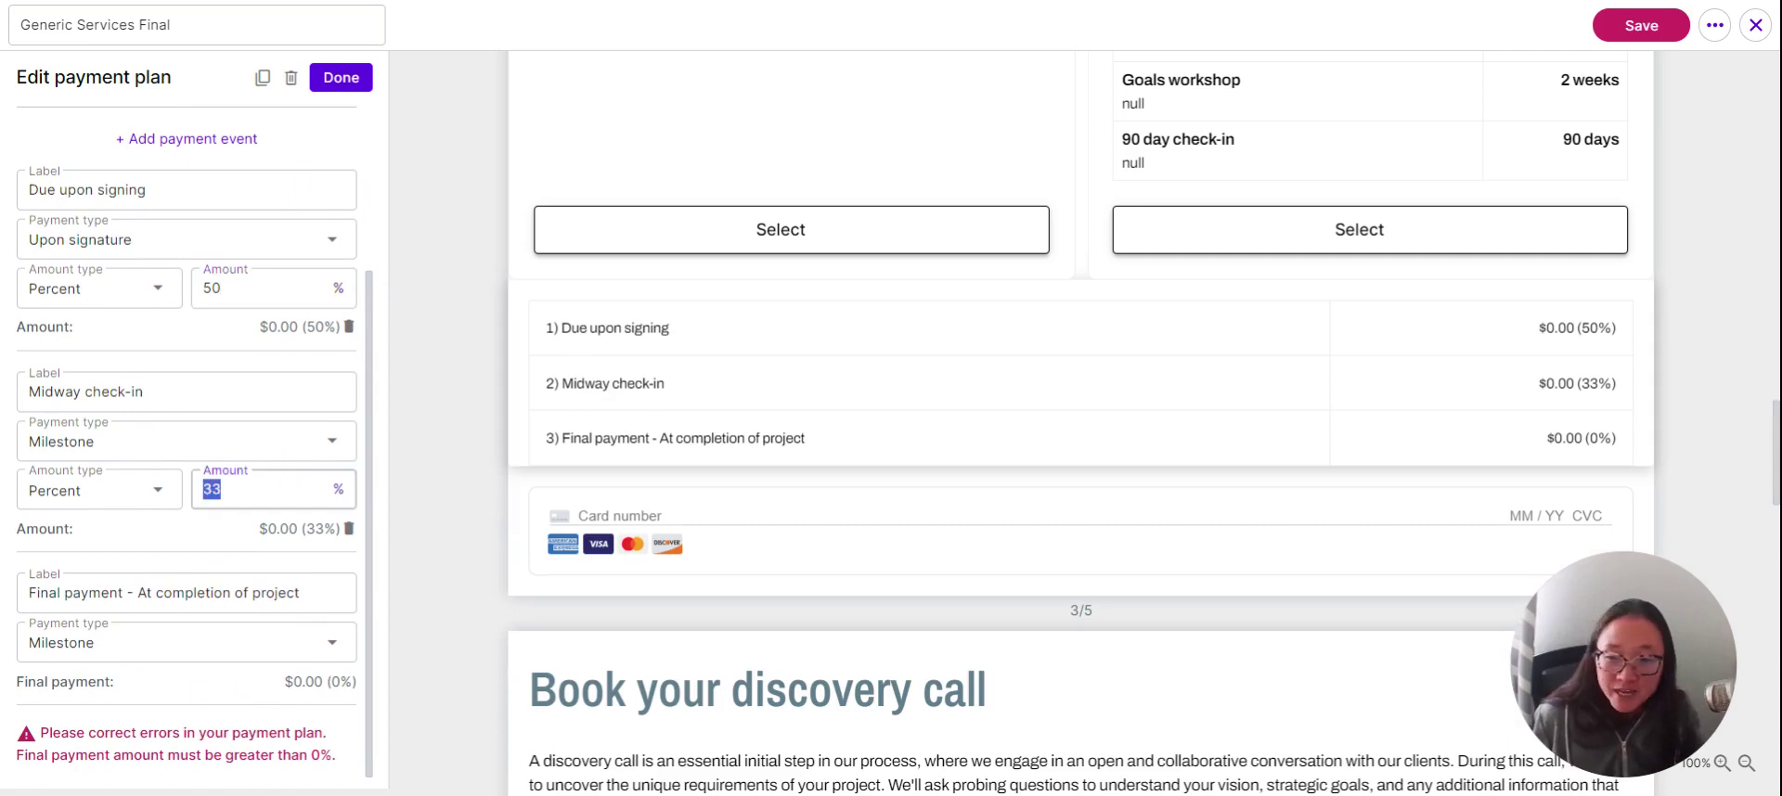
type("50")
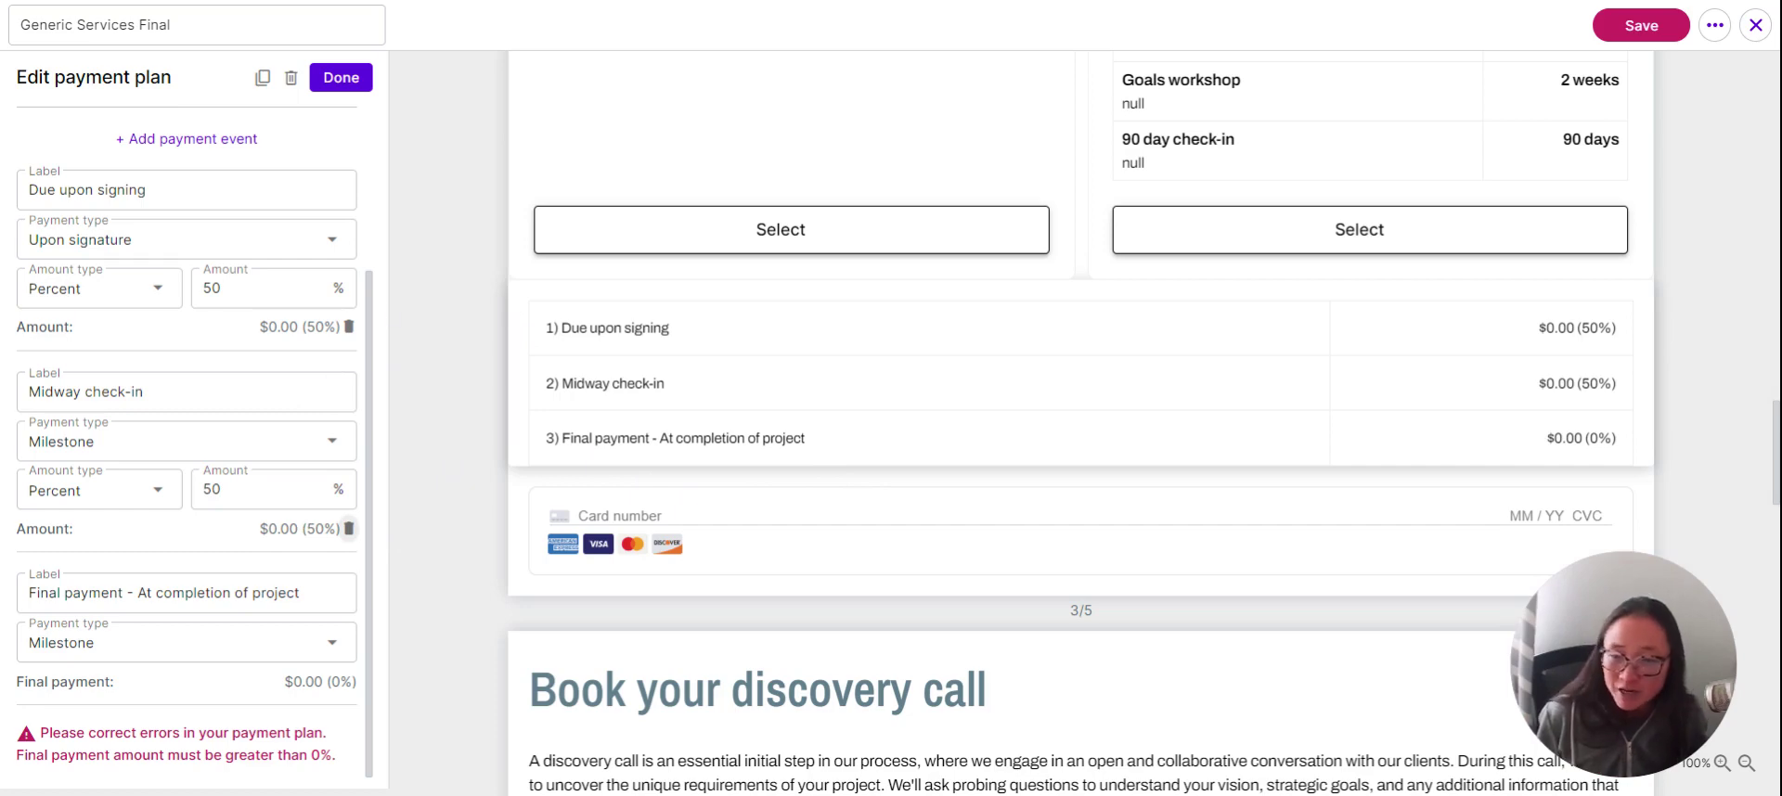
left_click(1598, 332)
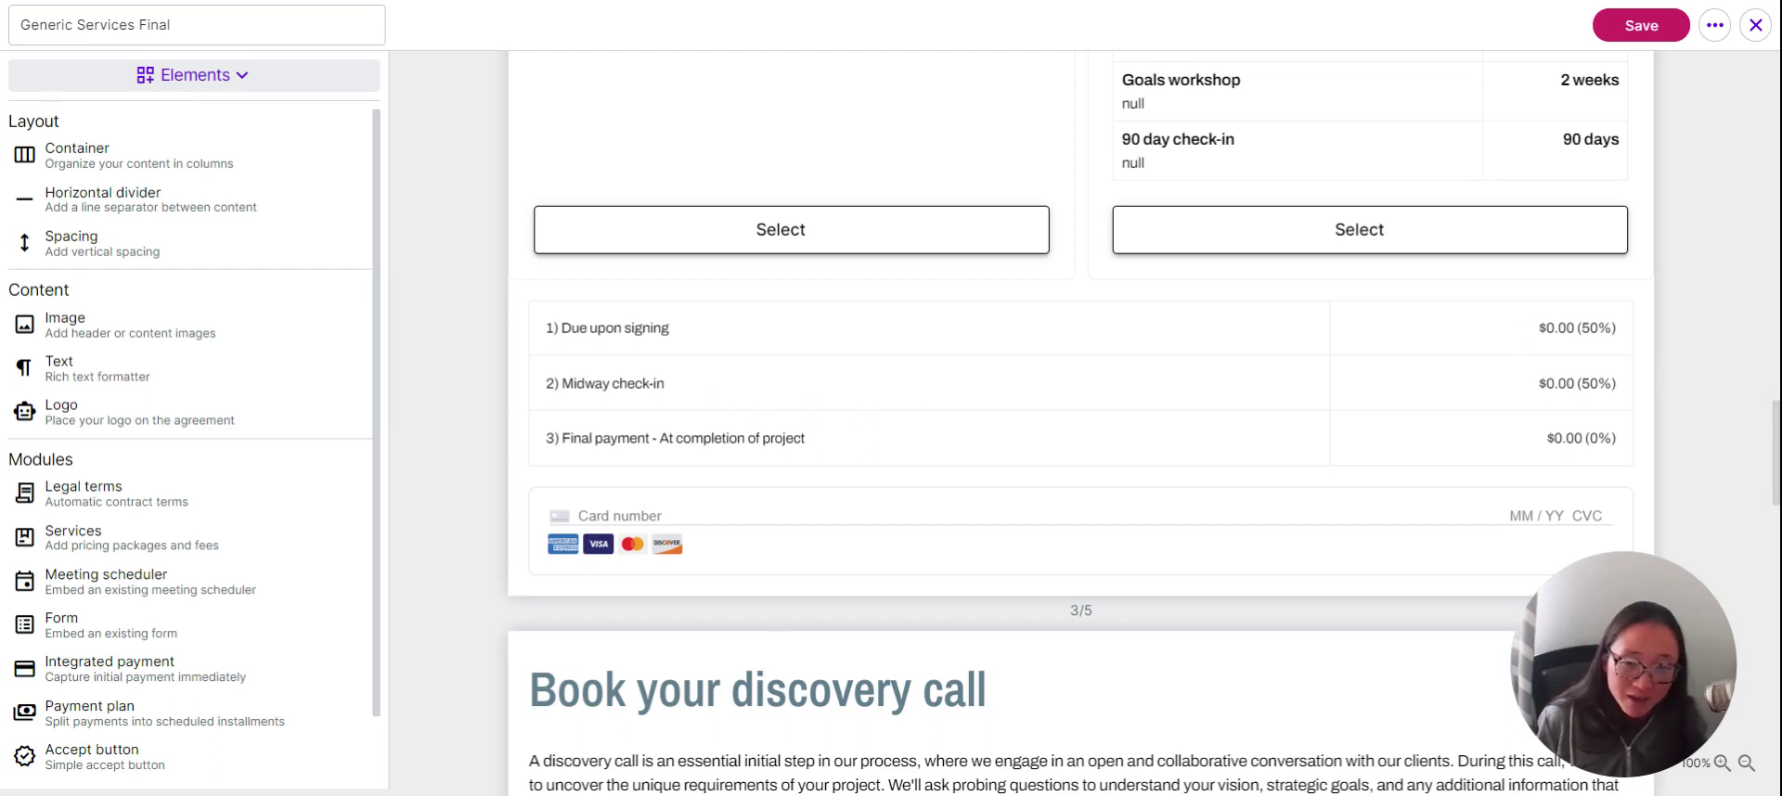
Add the account owner as a signer for the signature block at the end of the agreement
scroll(193, 393, "down", 1)
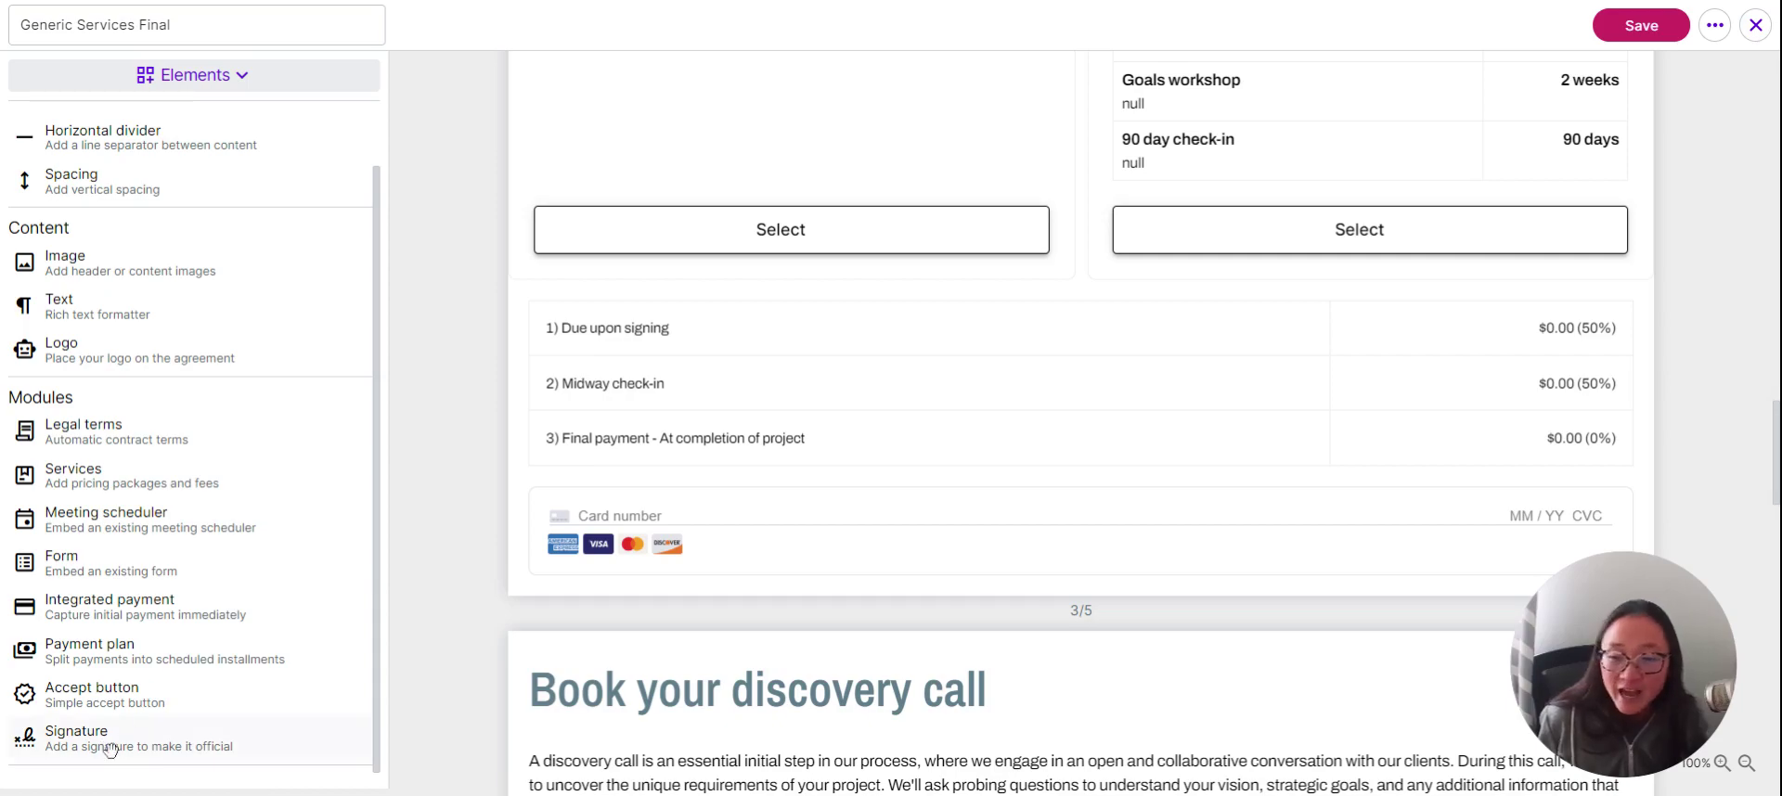
scroll(1105, 673, "down", 20)
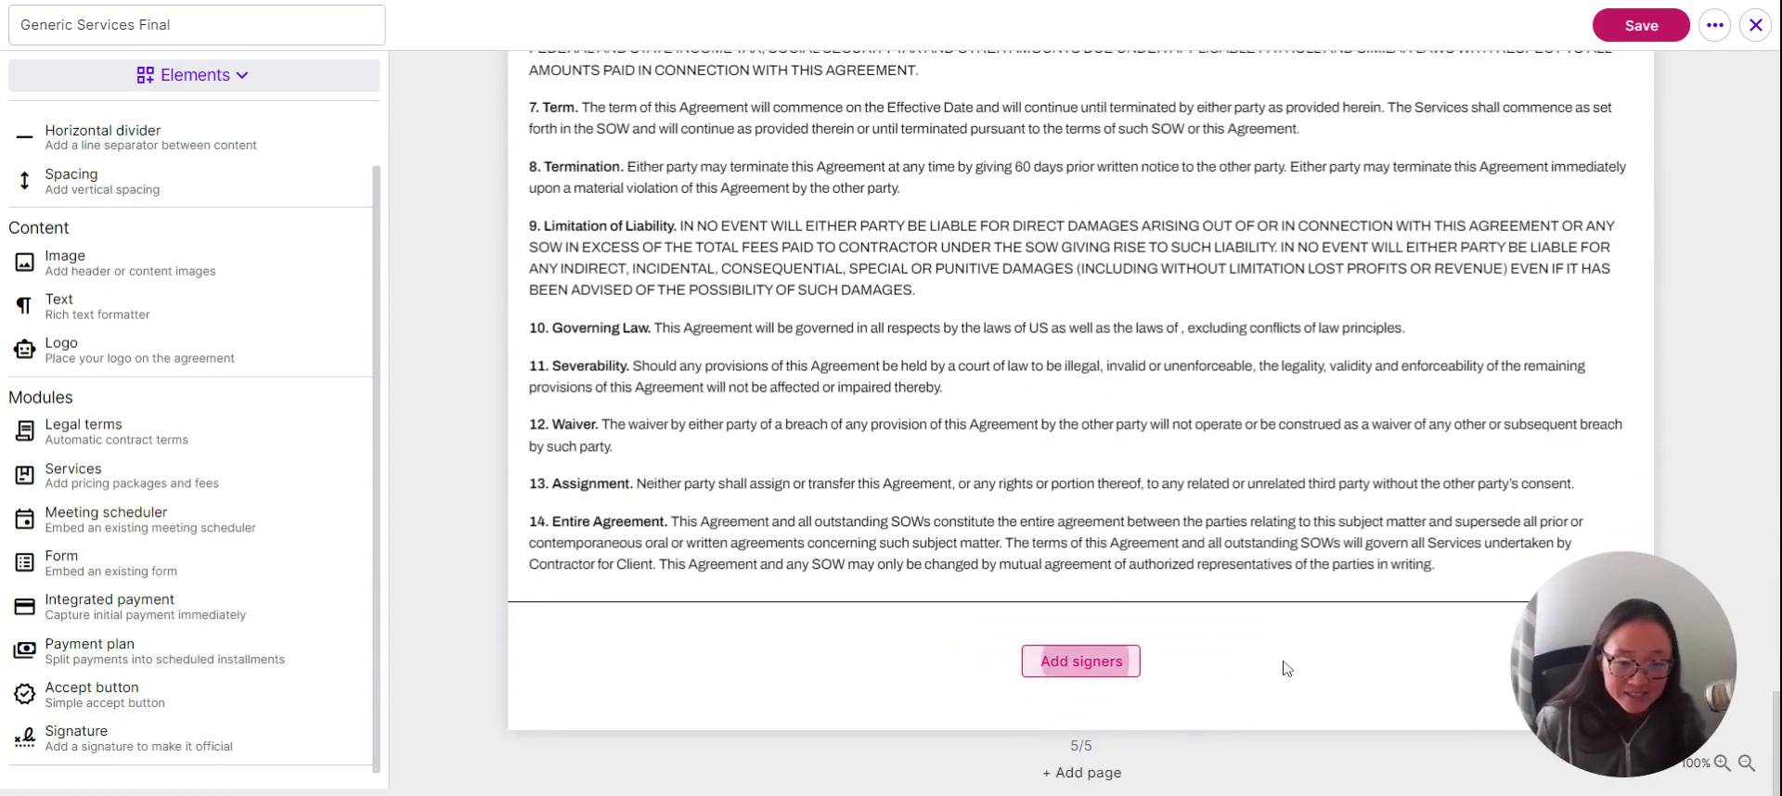
left_click(209, 132)
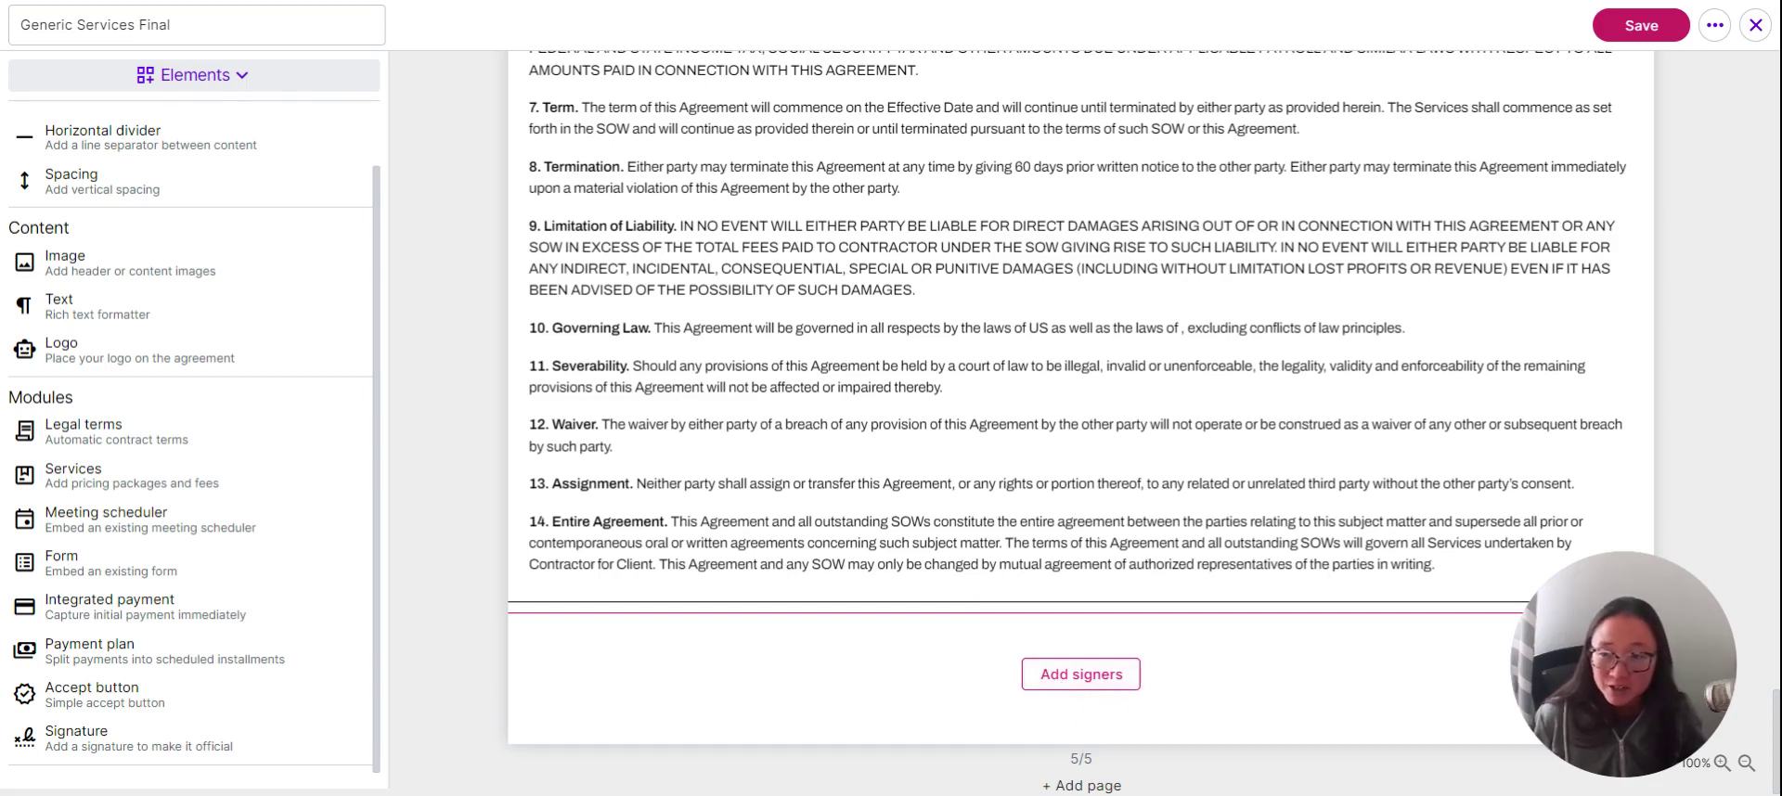
left_click(239, 76)
left_click(58, 195)
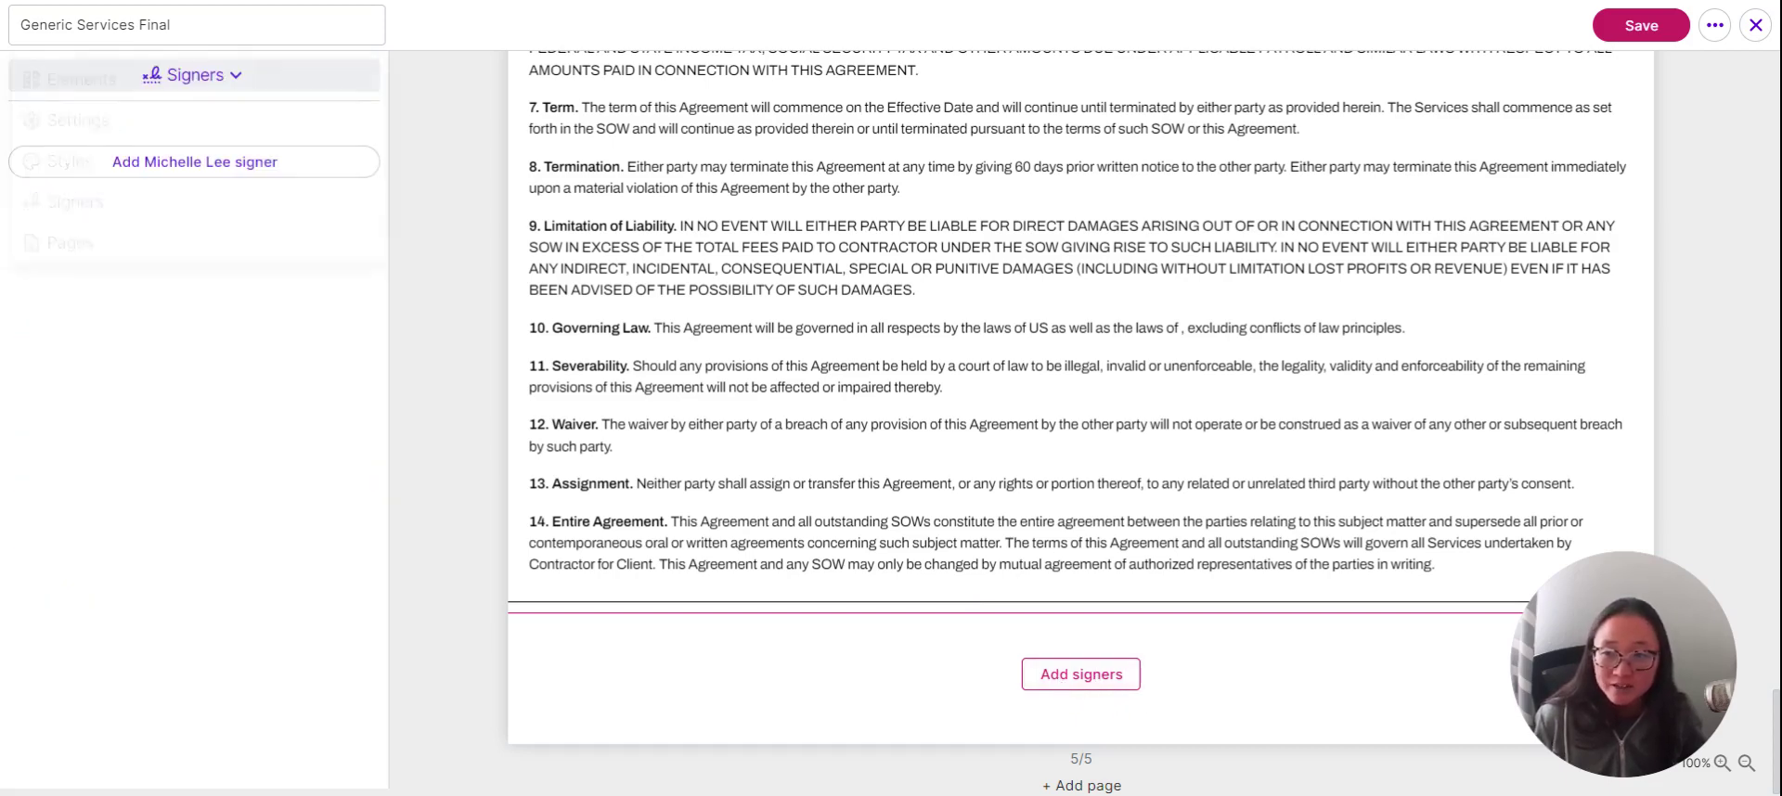
left_click(186, 164)
left_click(44, 179)
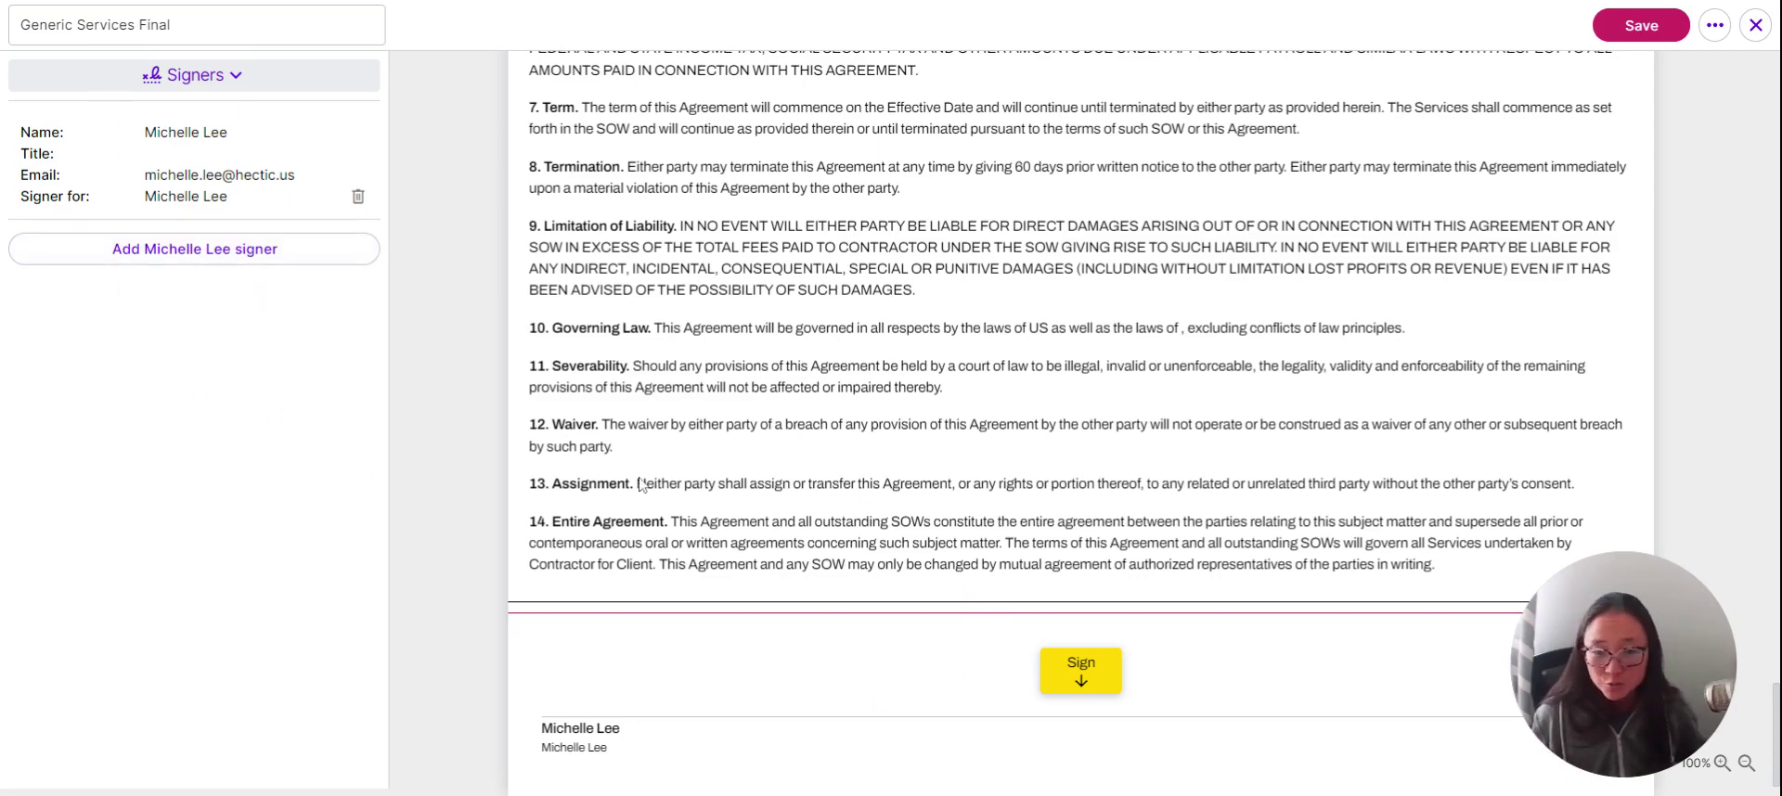
Try placing an Accept button between the legal terms and the signature block, and delete it again
left_click(220, 81)
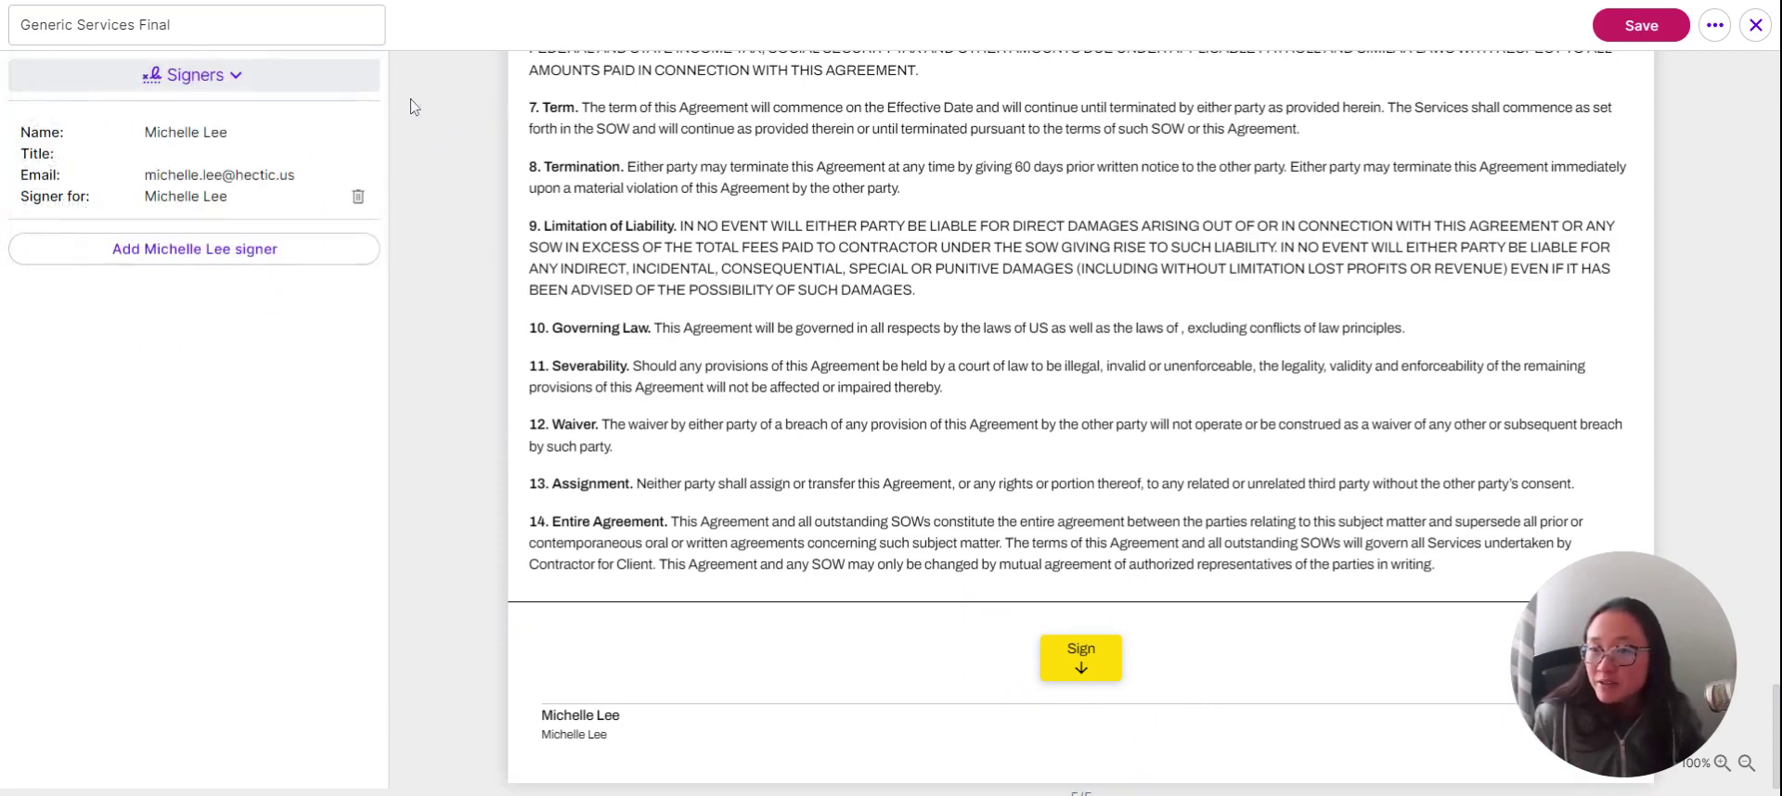
left_click(220, 76)
left_click(84, 80)
scroll(239, 648, "down", 1)
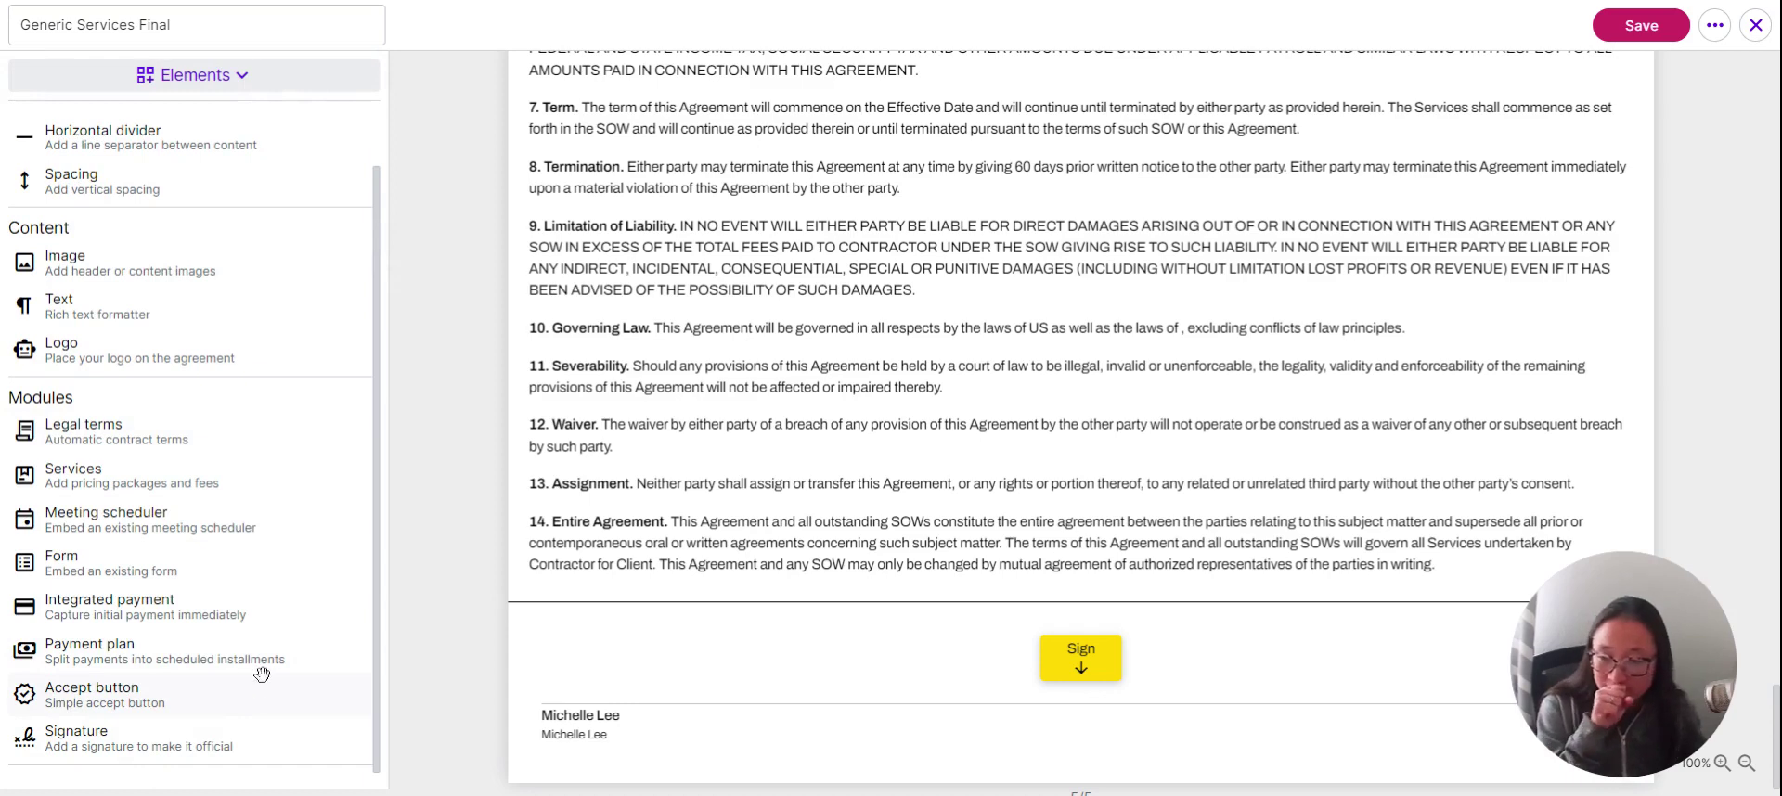
left_click_drag(85, 696, 91, 697)
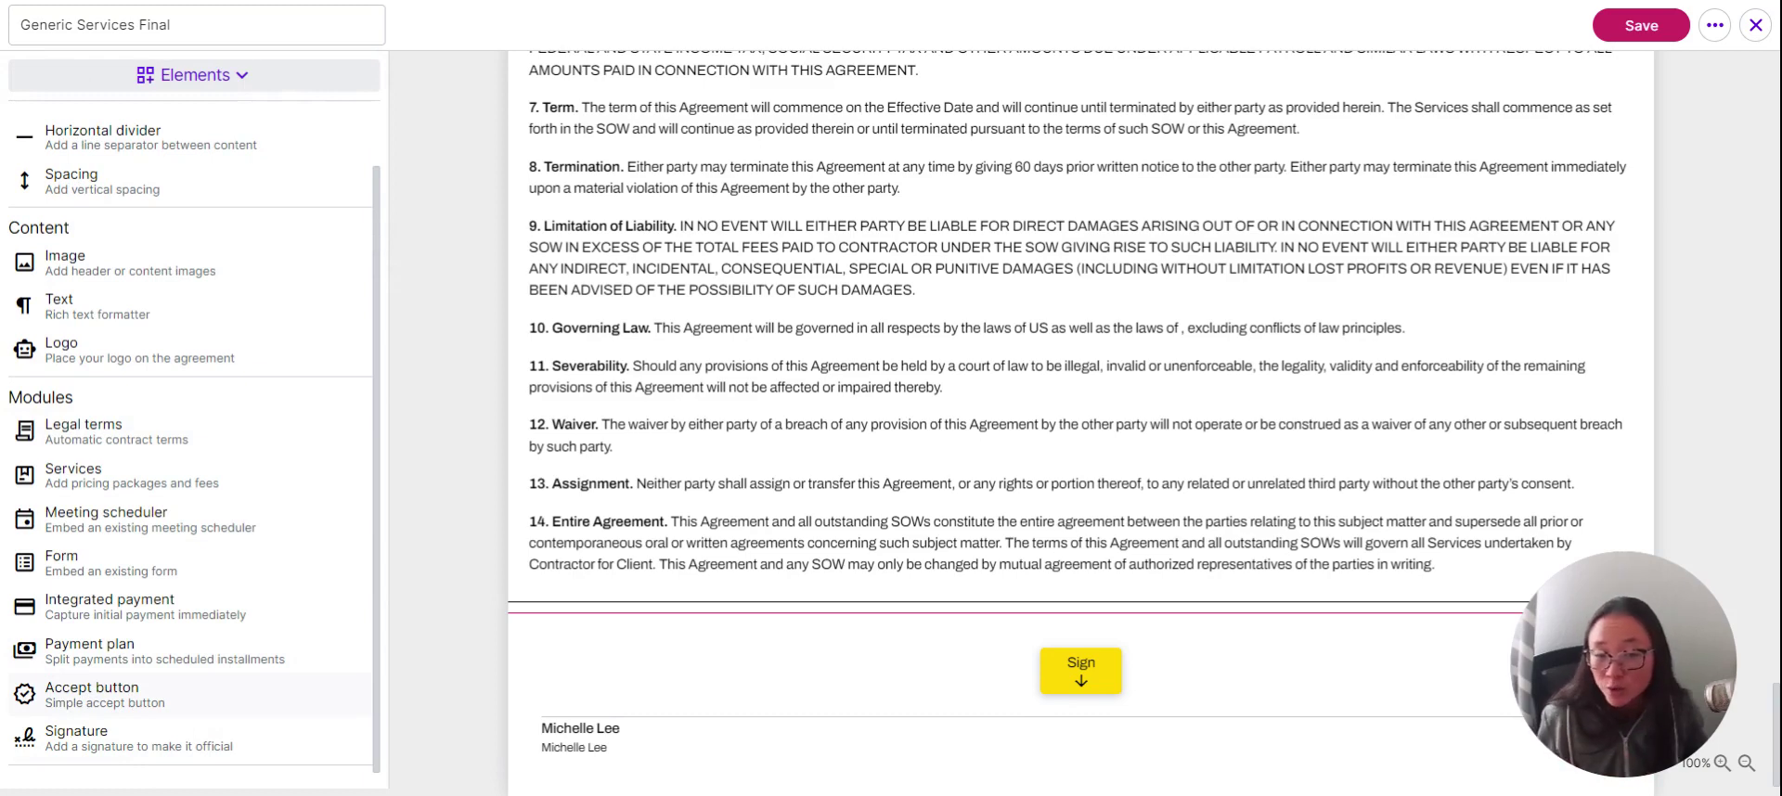
left_click_drag(91, 696, 91, 697)
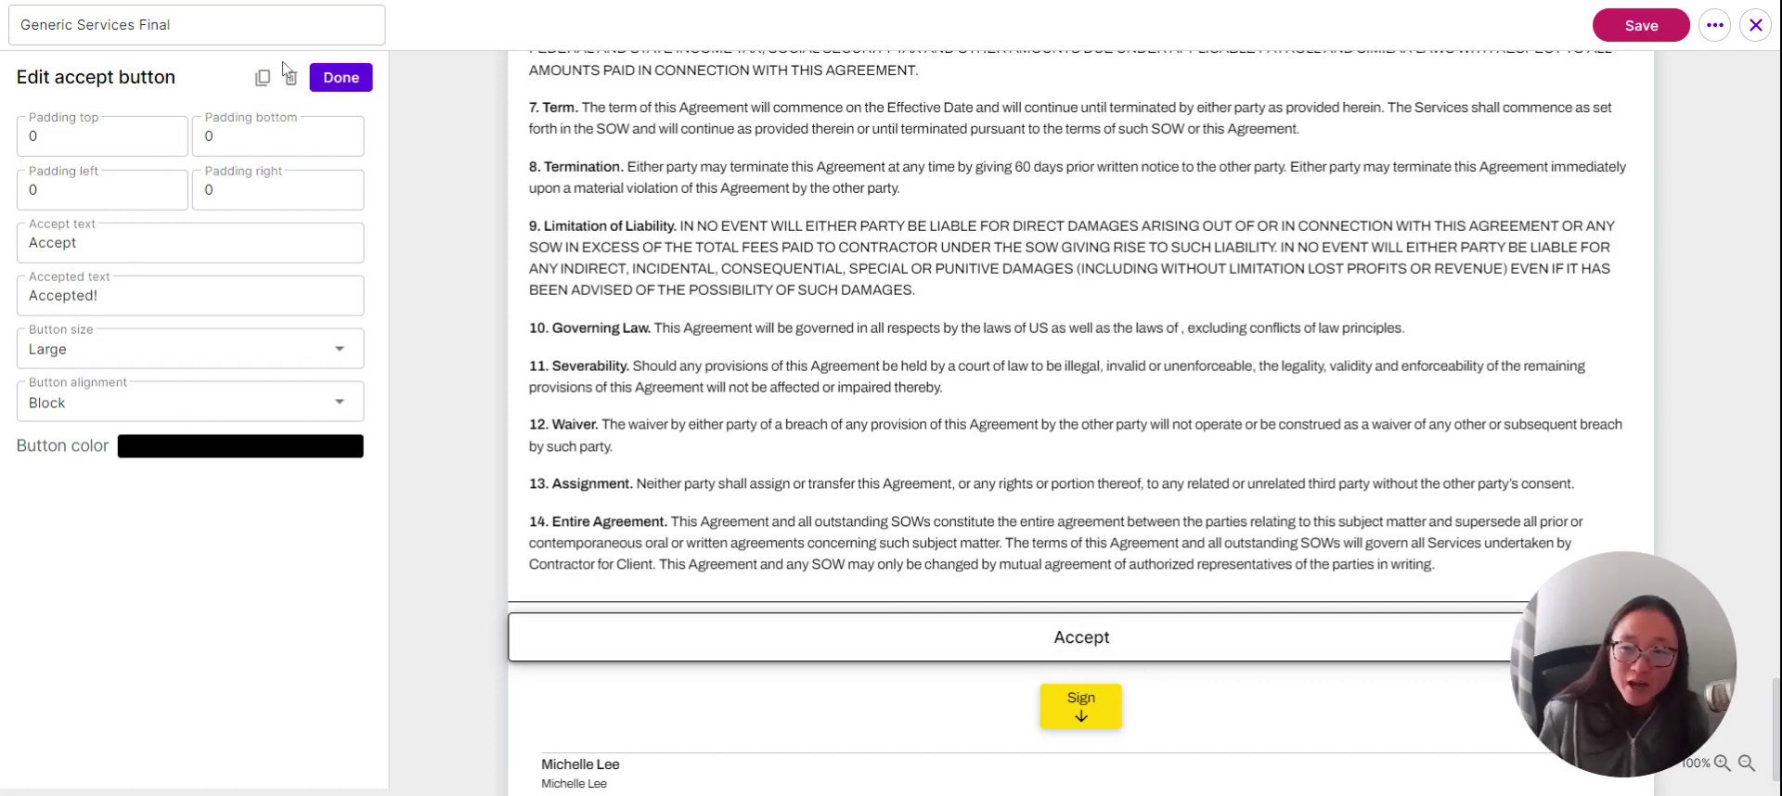
left_click(1013, 487)
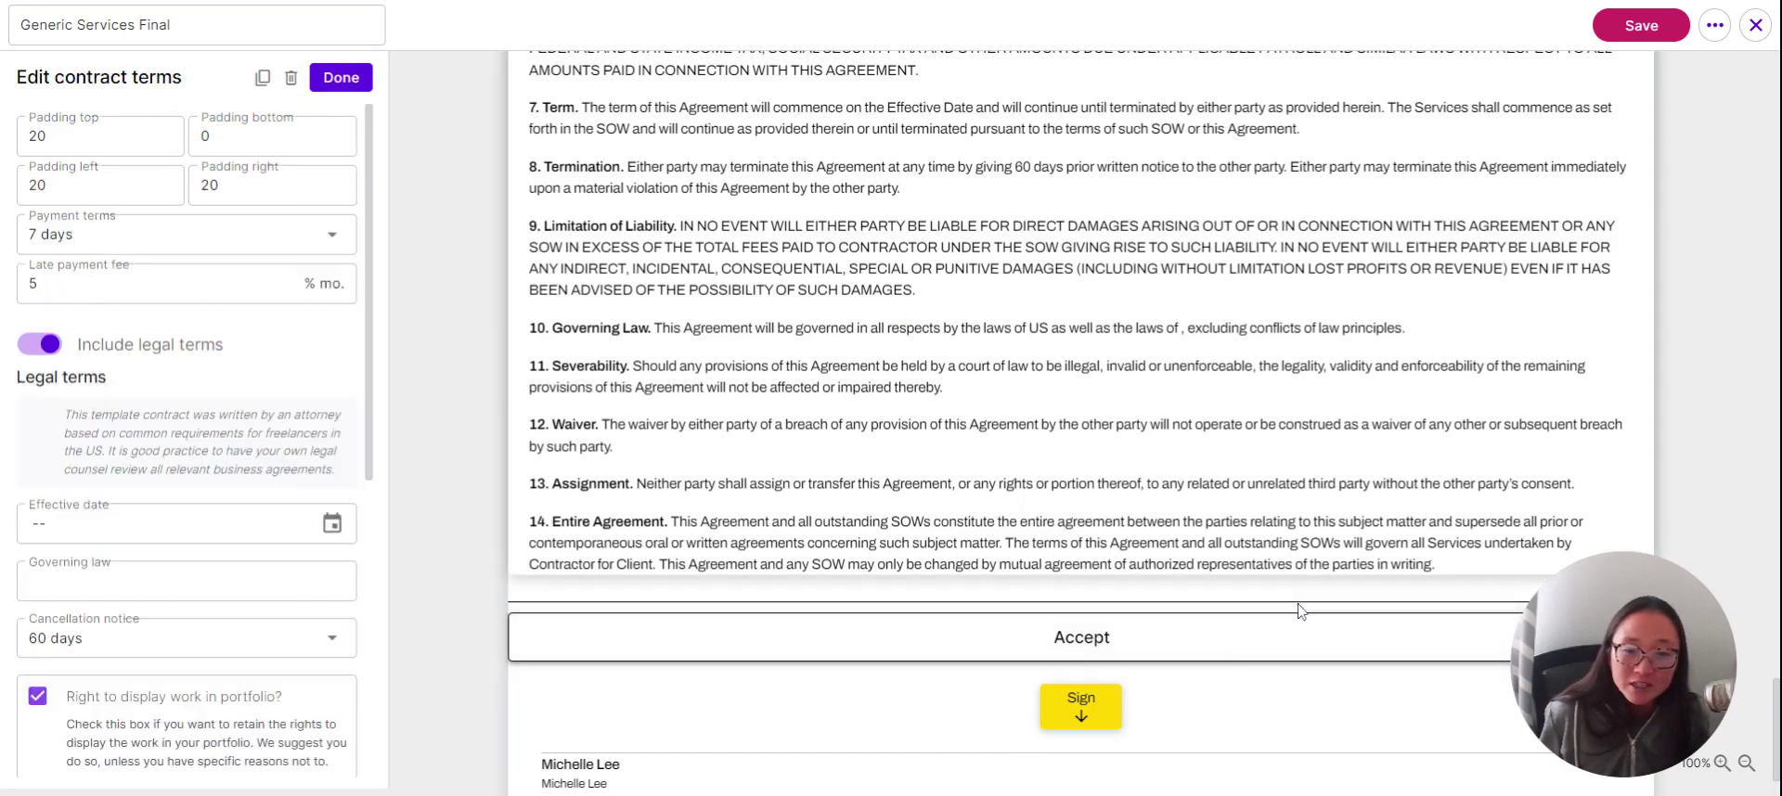
left_click(1239, 654)
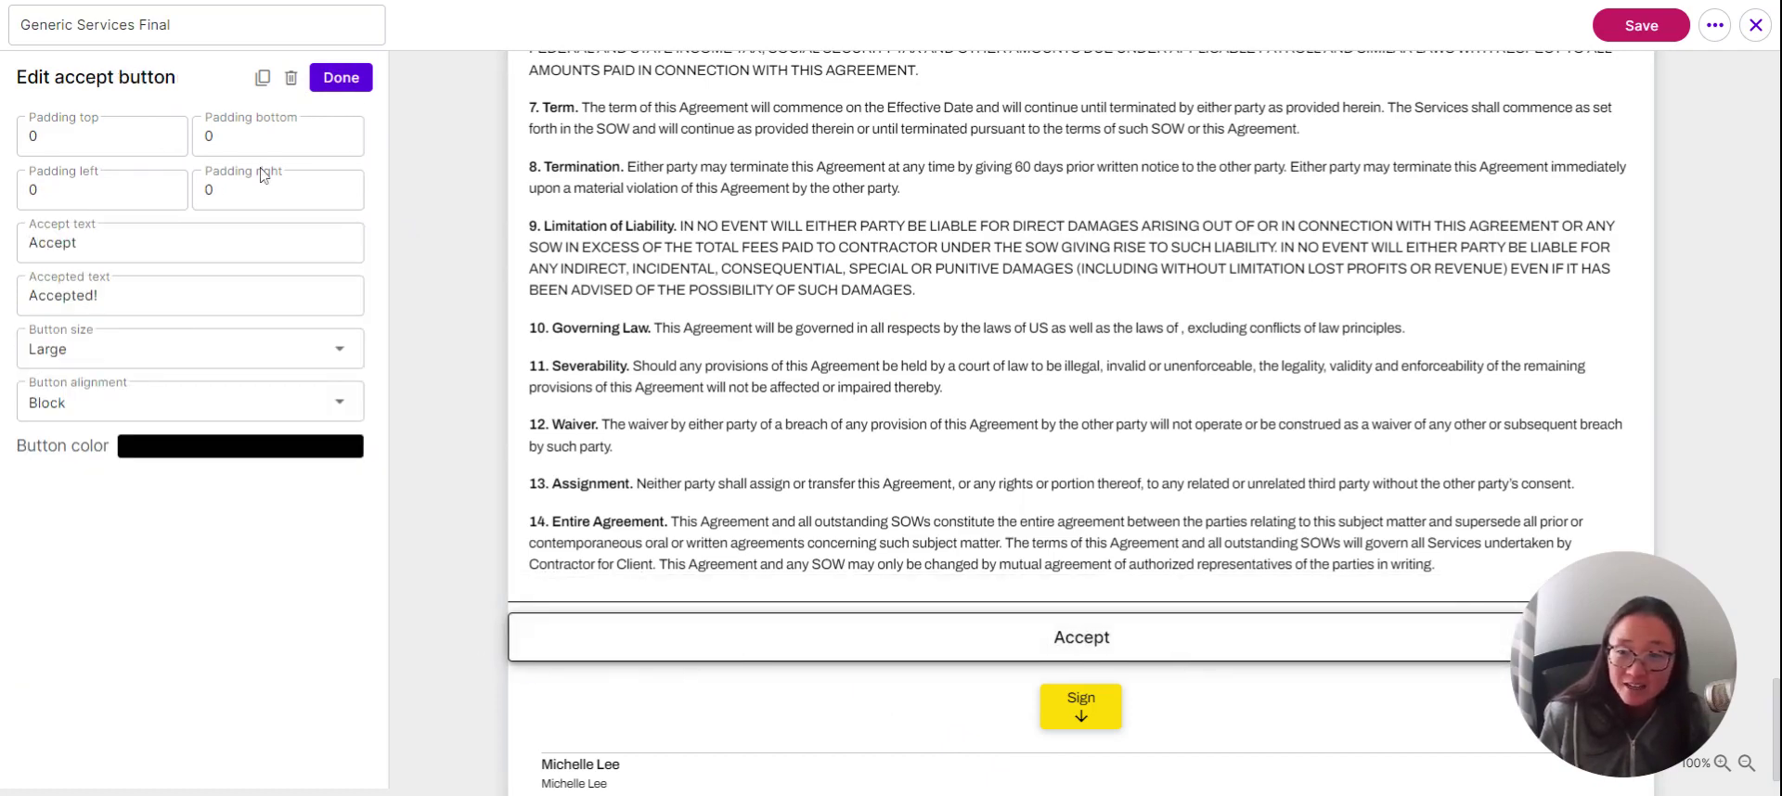
left_click(291, 77)
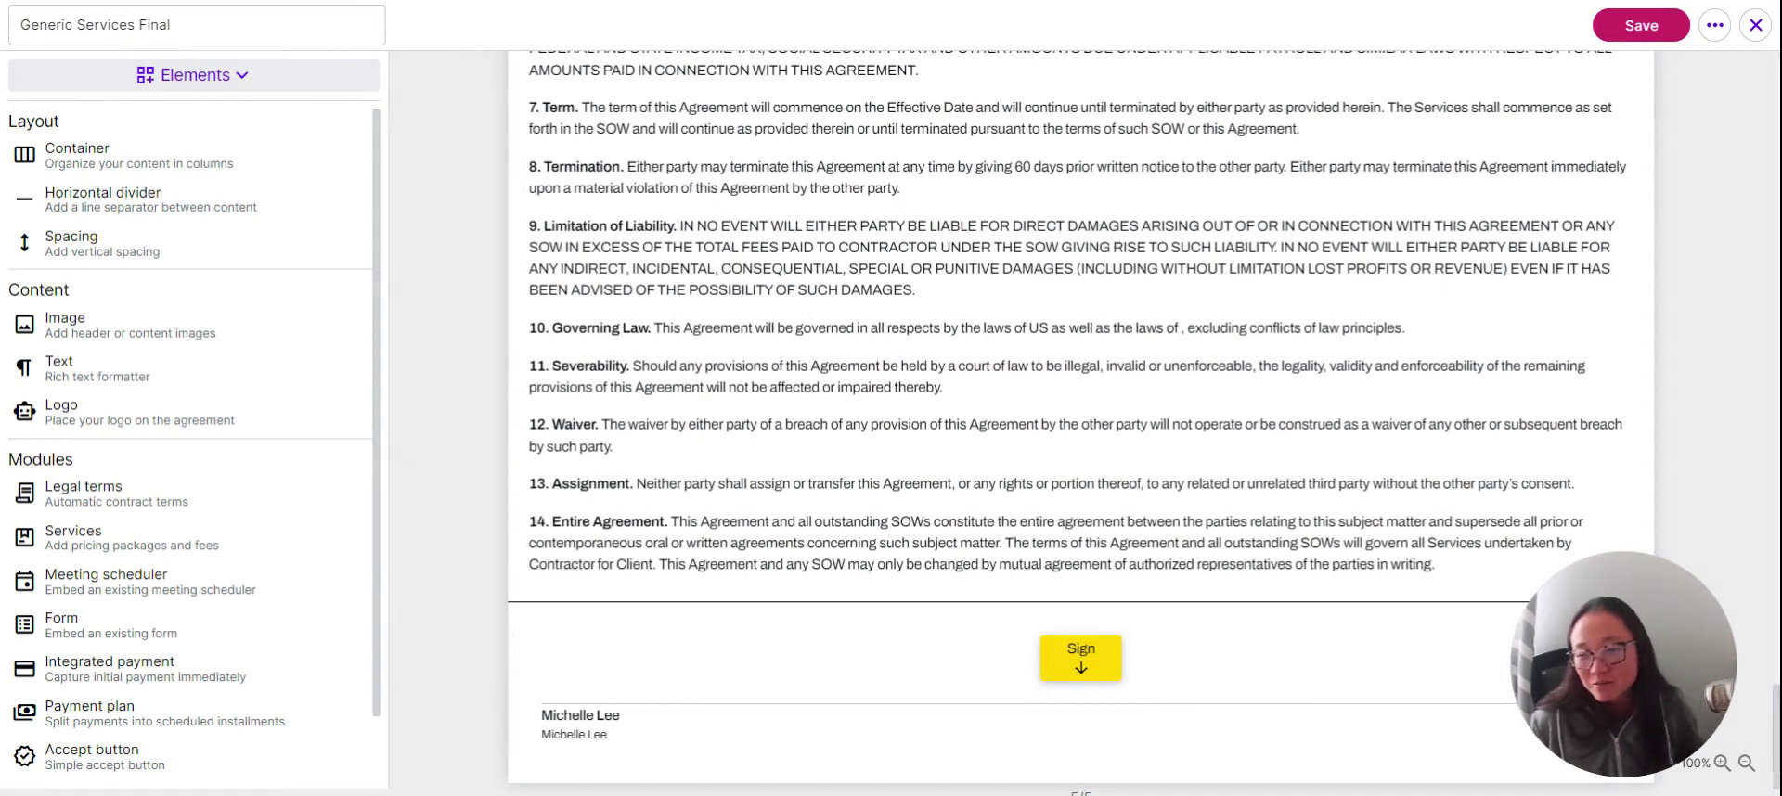
Examine the agreement settings for invoice review, invoice template, confirmation email, post-signature redirect and confirmation message
scroll(203, 557, "down", 1)
scroll(199, 581, "up", 1)
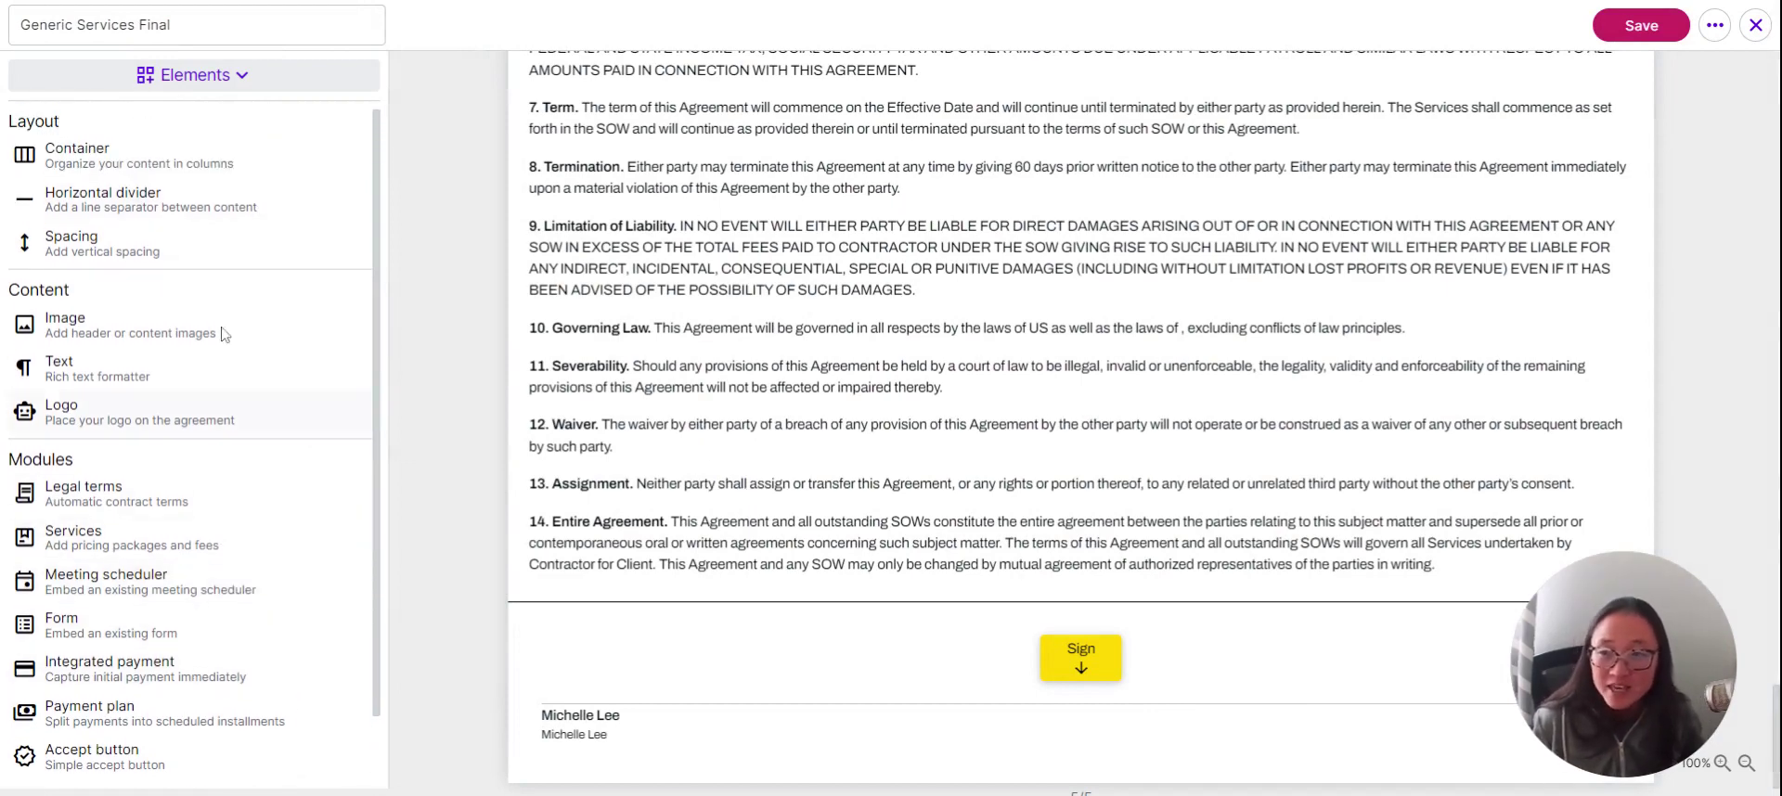
left_click(193, 86)
left_click(141, 119)
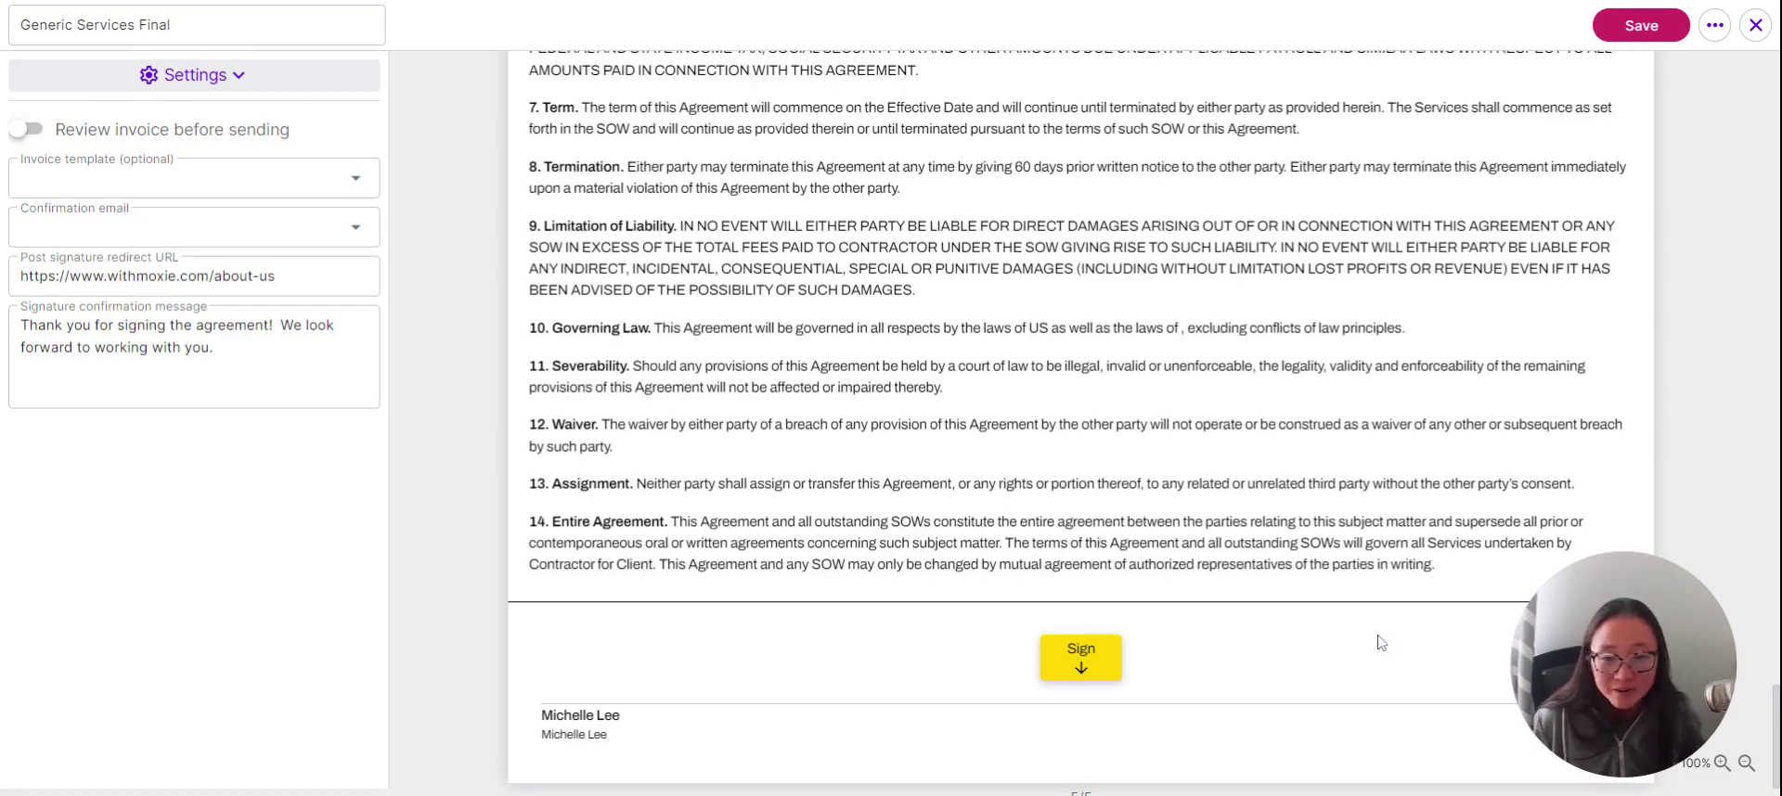
scroll(1380, 642, "up", 15)
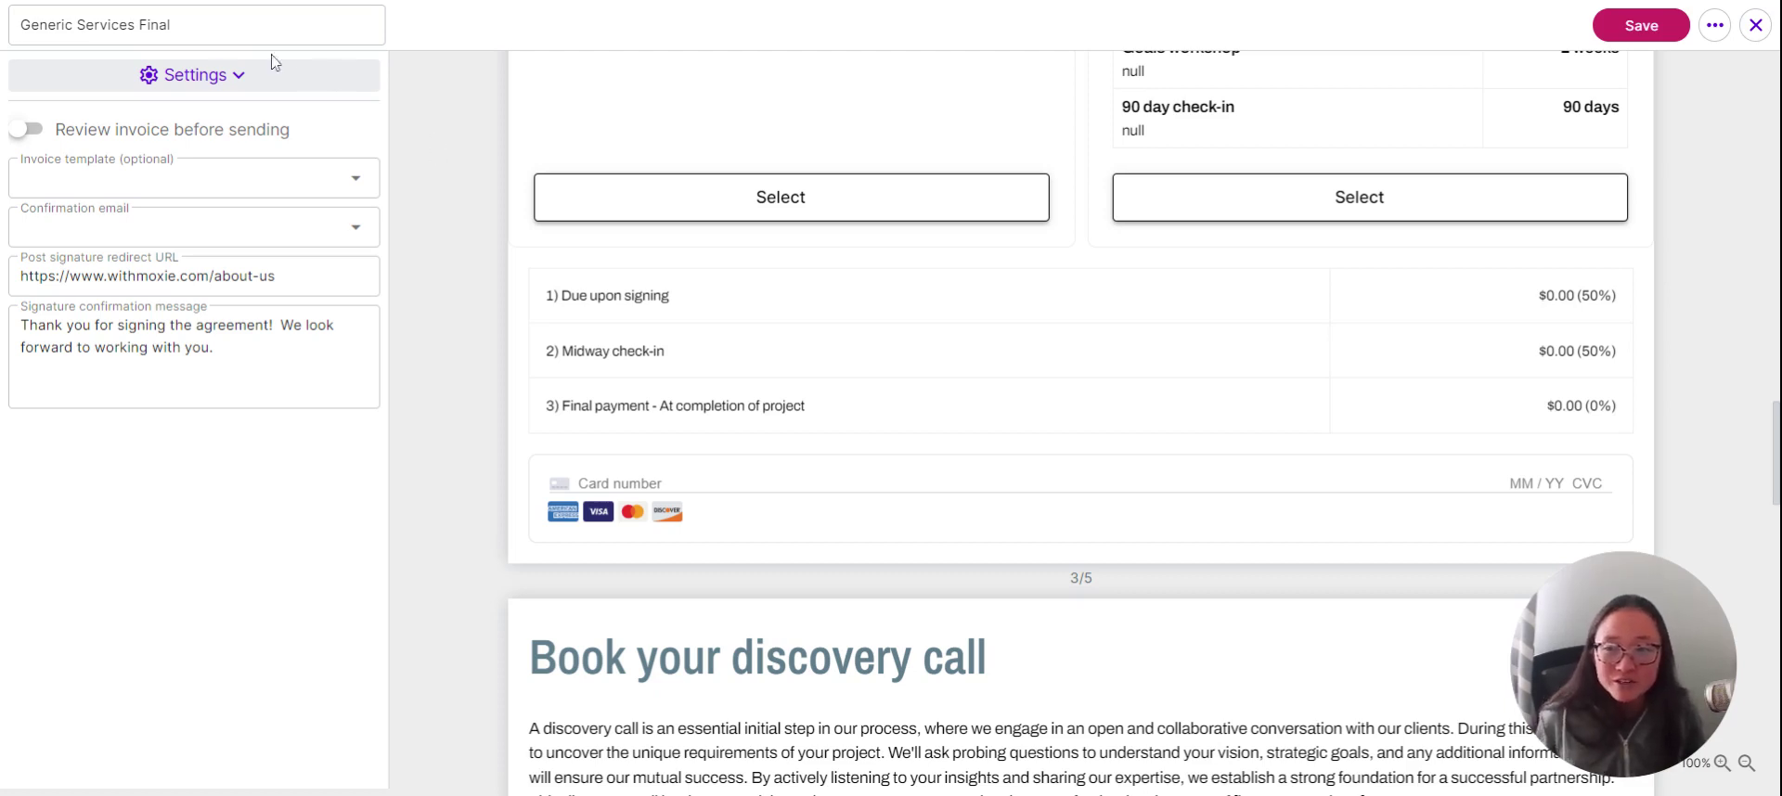
Examine the template's title, heading, sub-heading and paragraph styles, and check its signer list
left_click(191, 72)
left_click(120, 163)
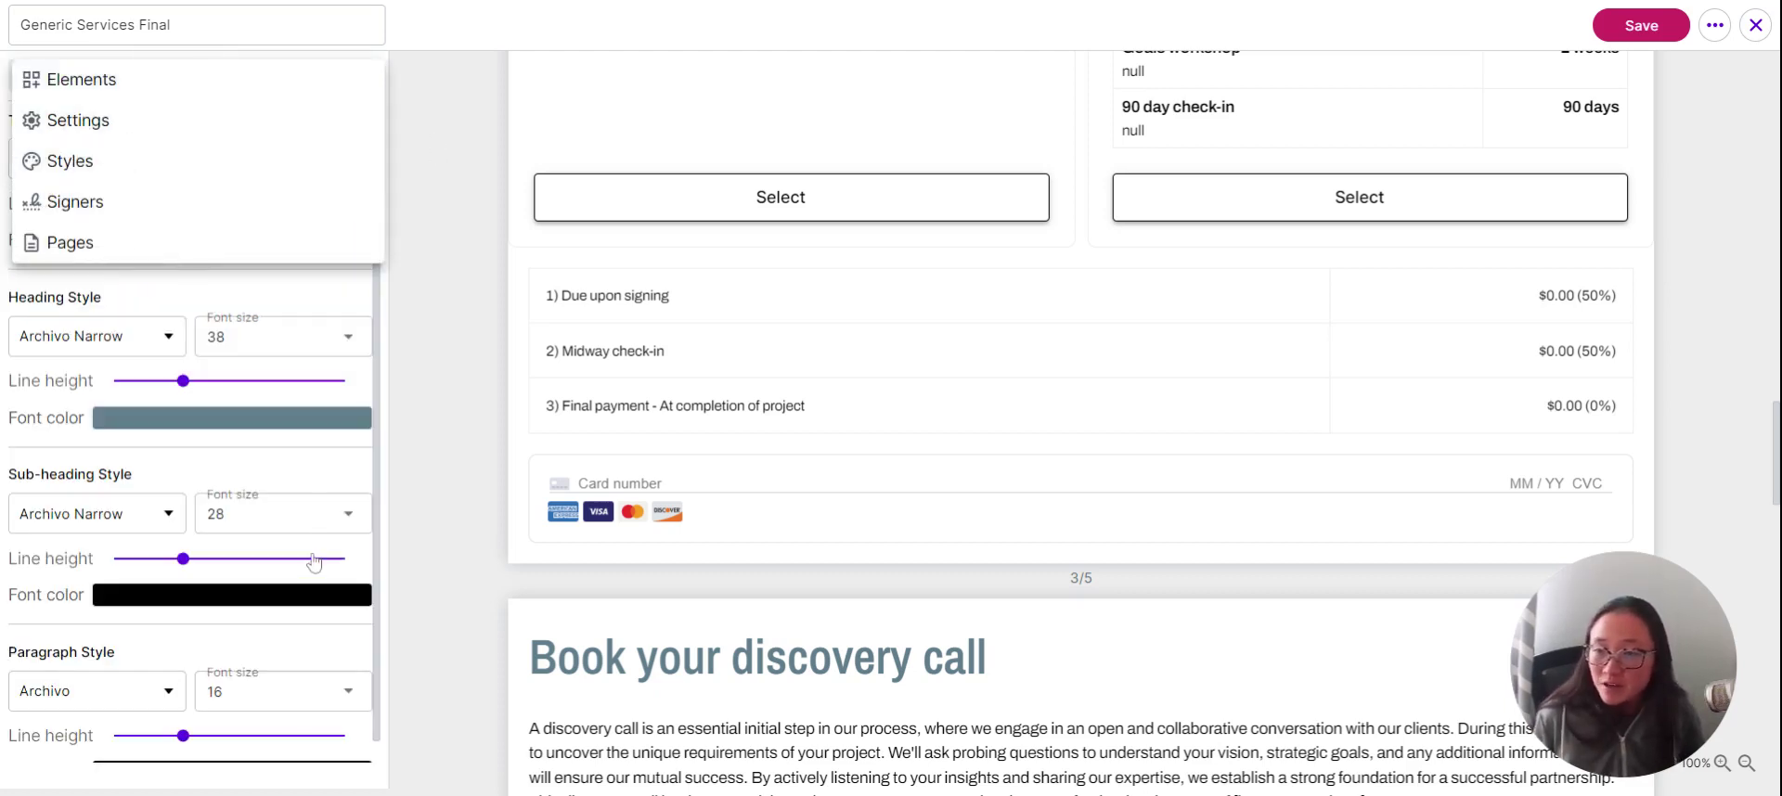
scroll(1010, 691, "up", 2)
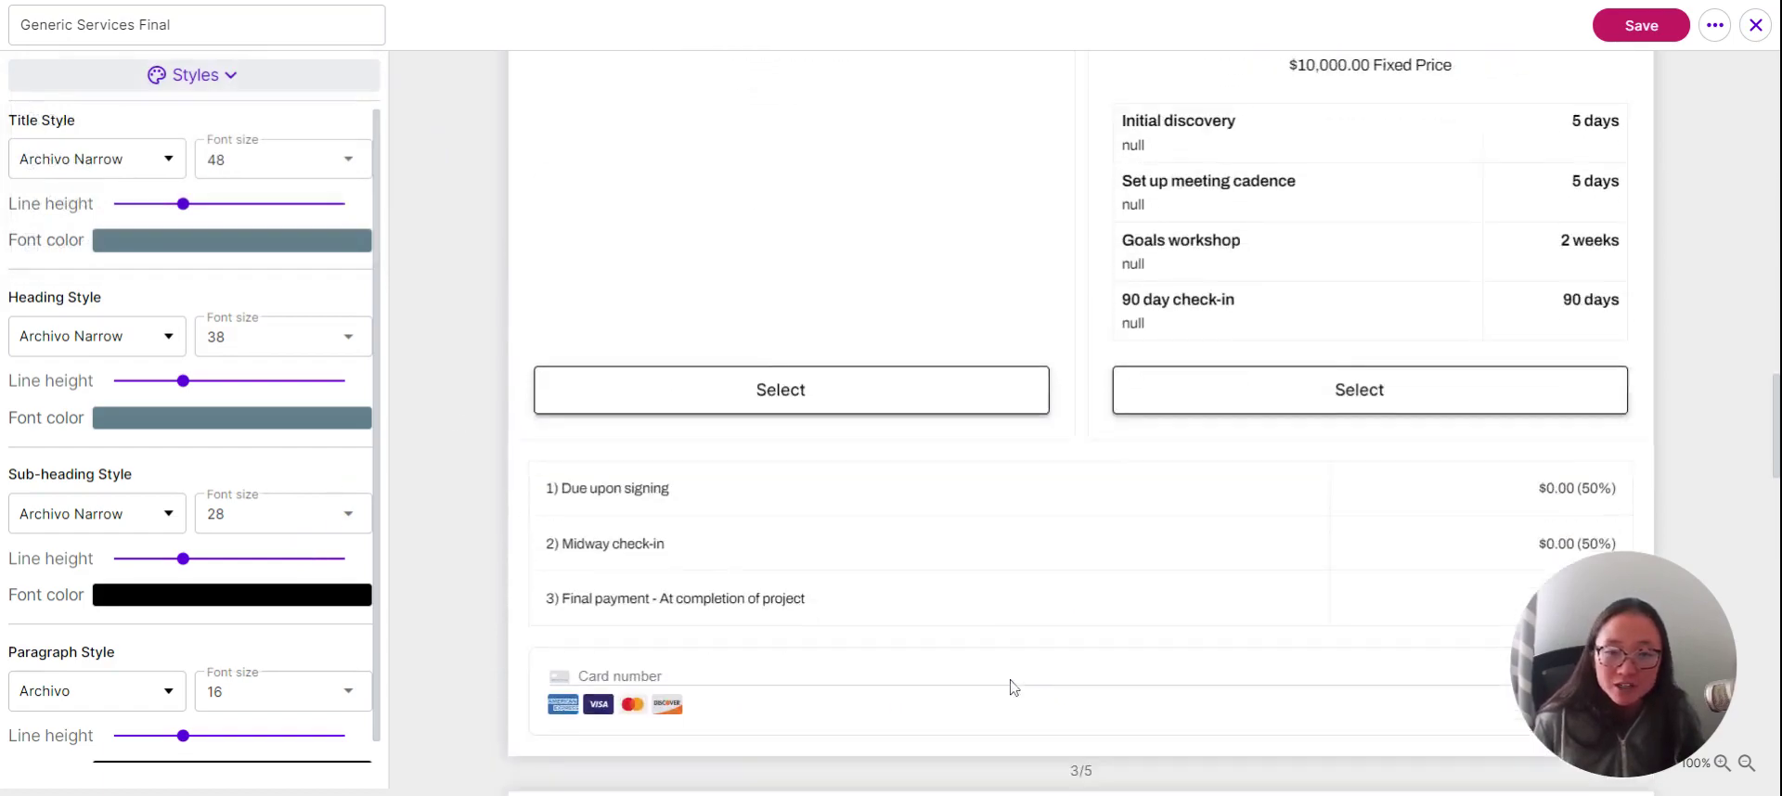
scroll(1010, 687, "up", 20)
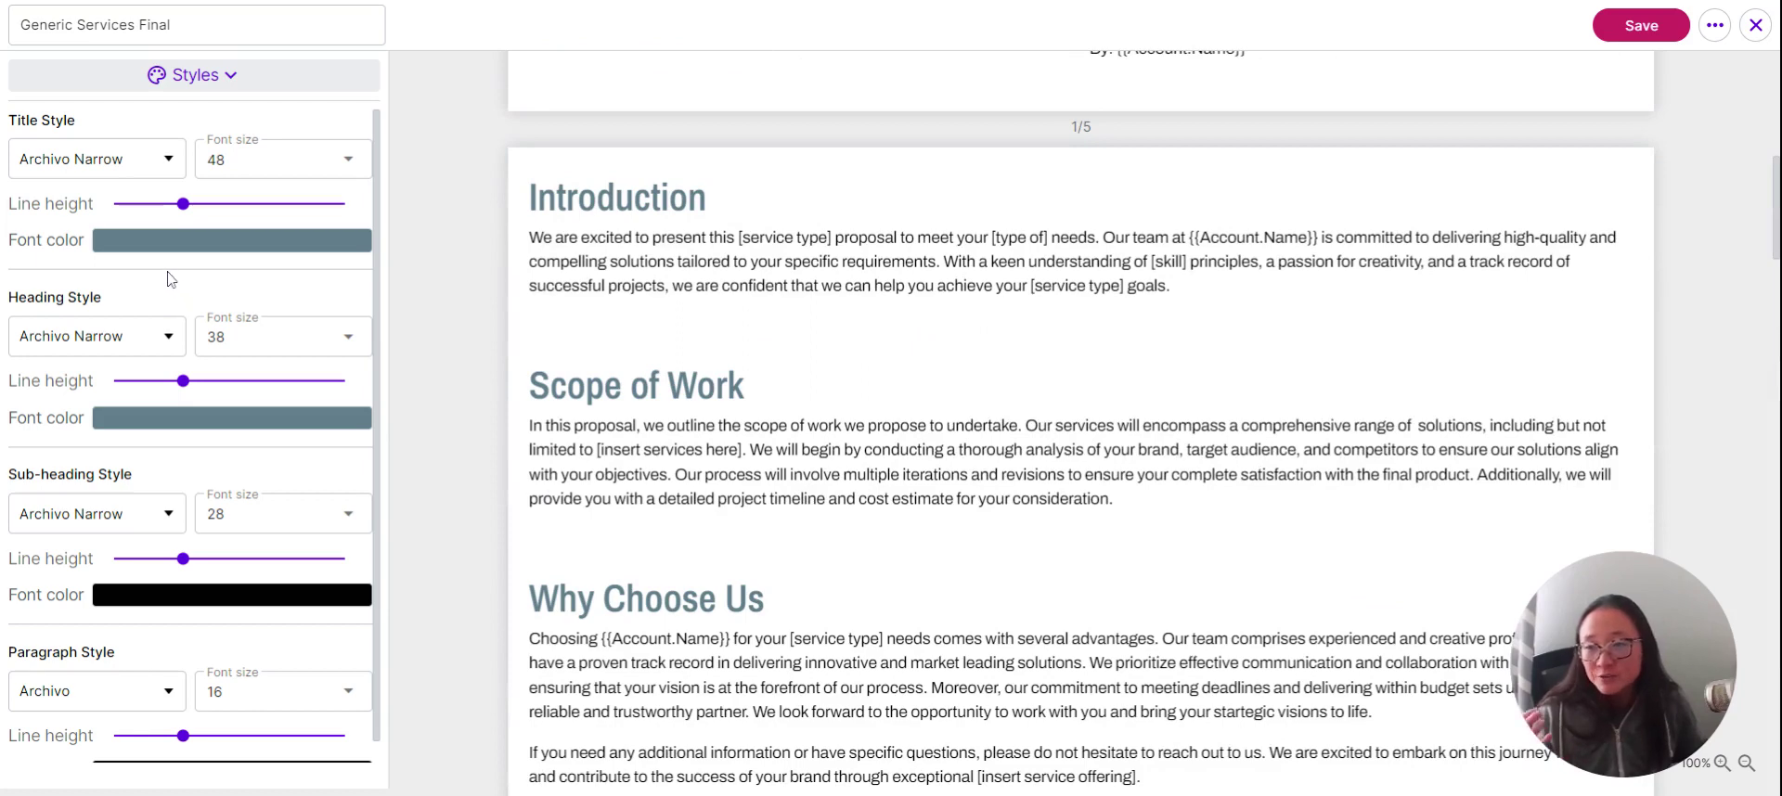
scroll(130, 594, "down", 1)
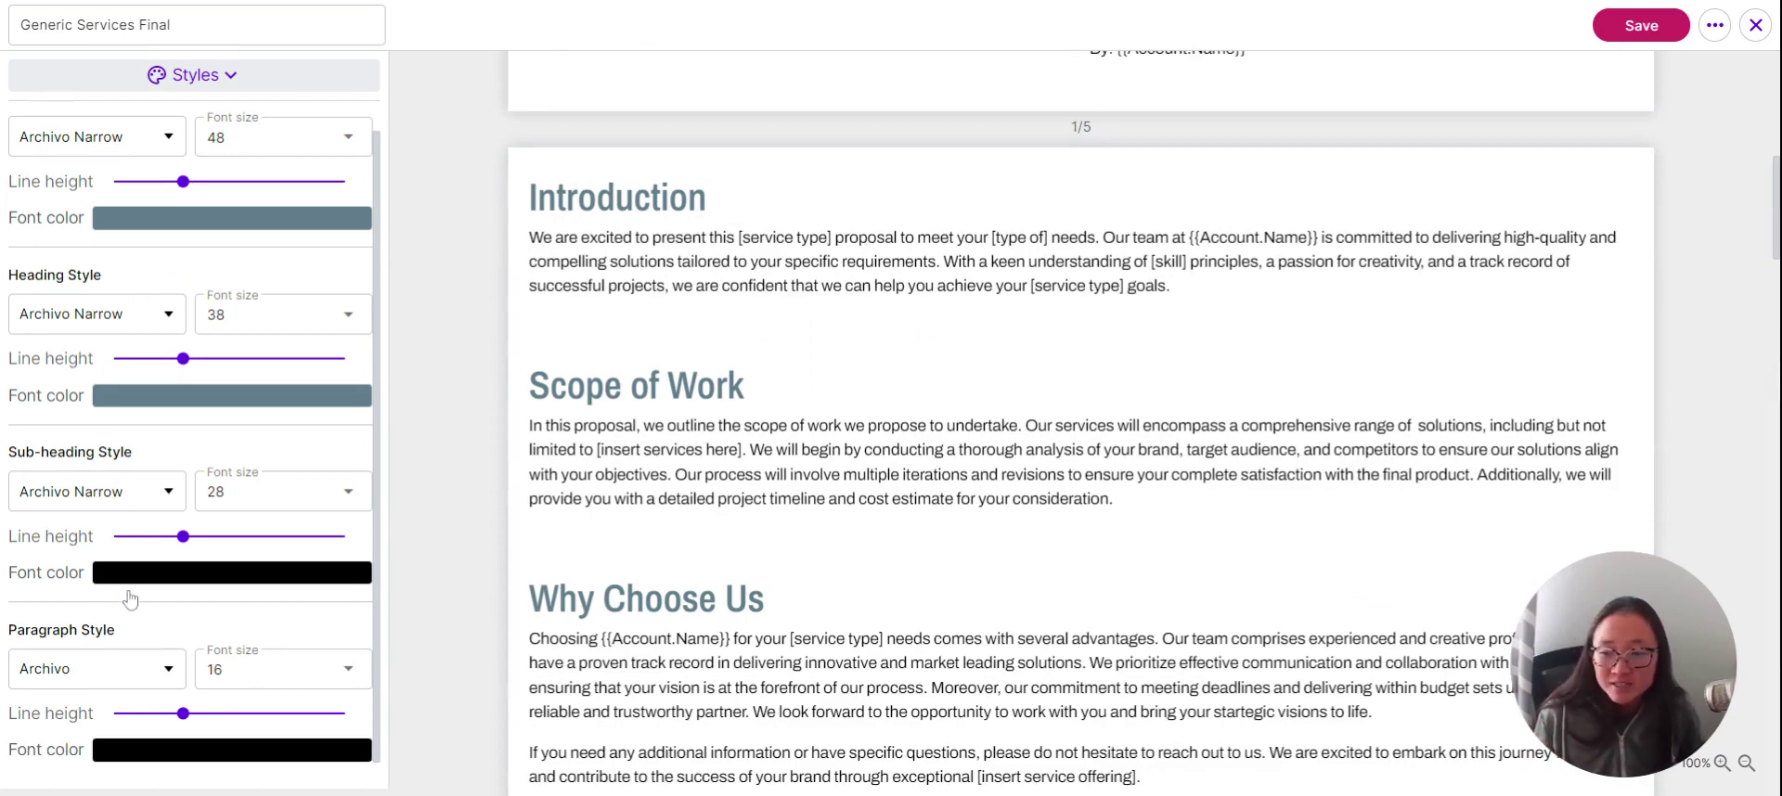
scroll(310, 374, "up", 1)
left_click(238, 79)
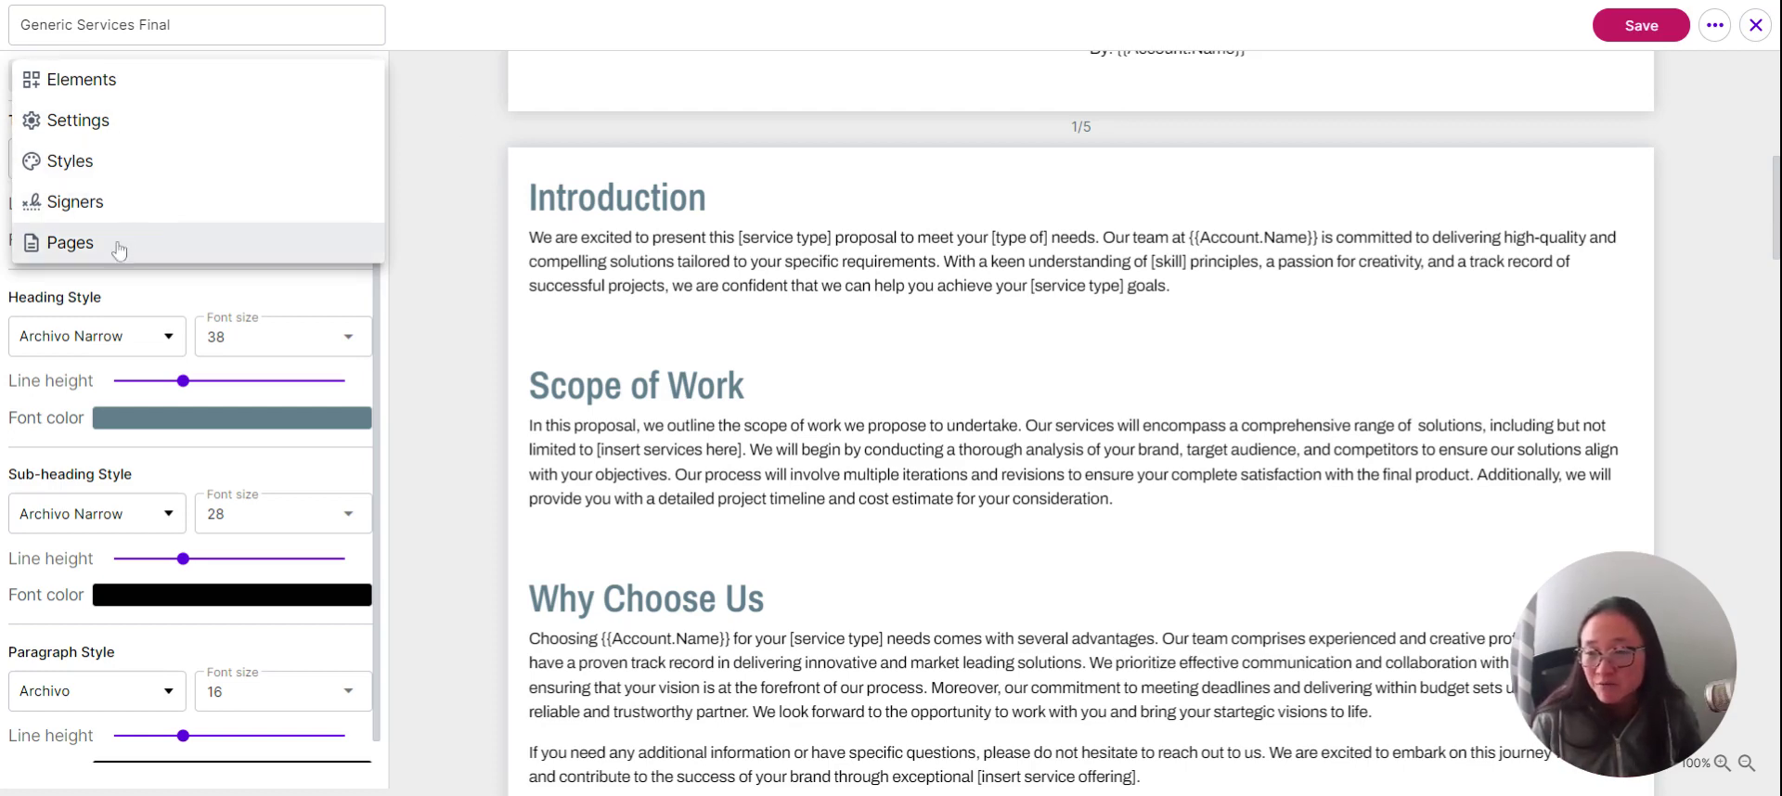
left_click(91, 213)
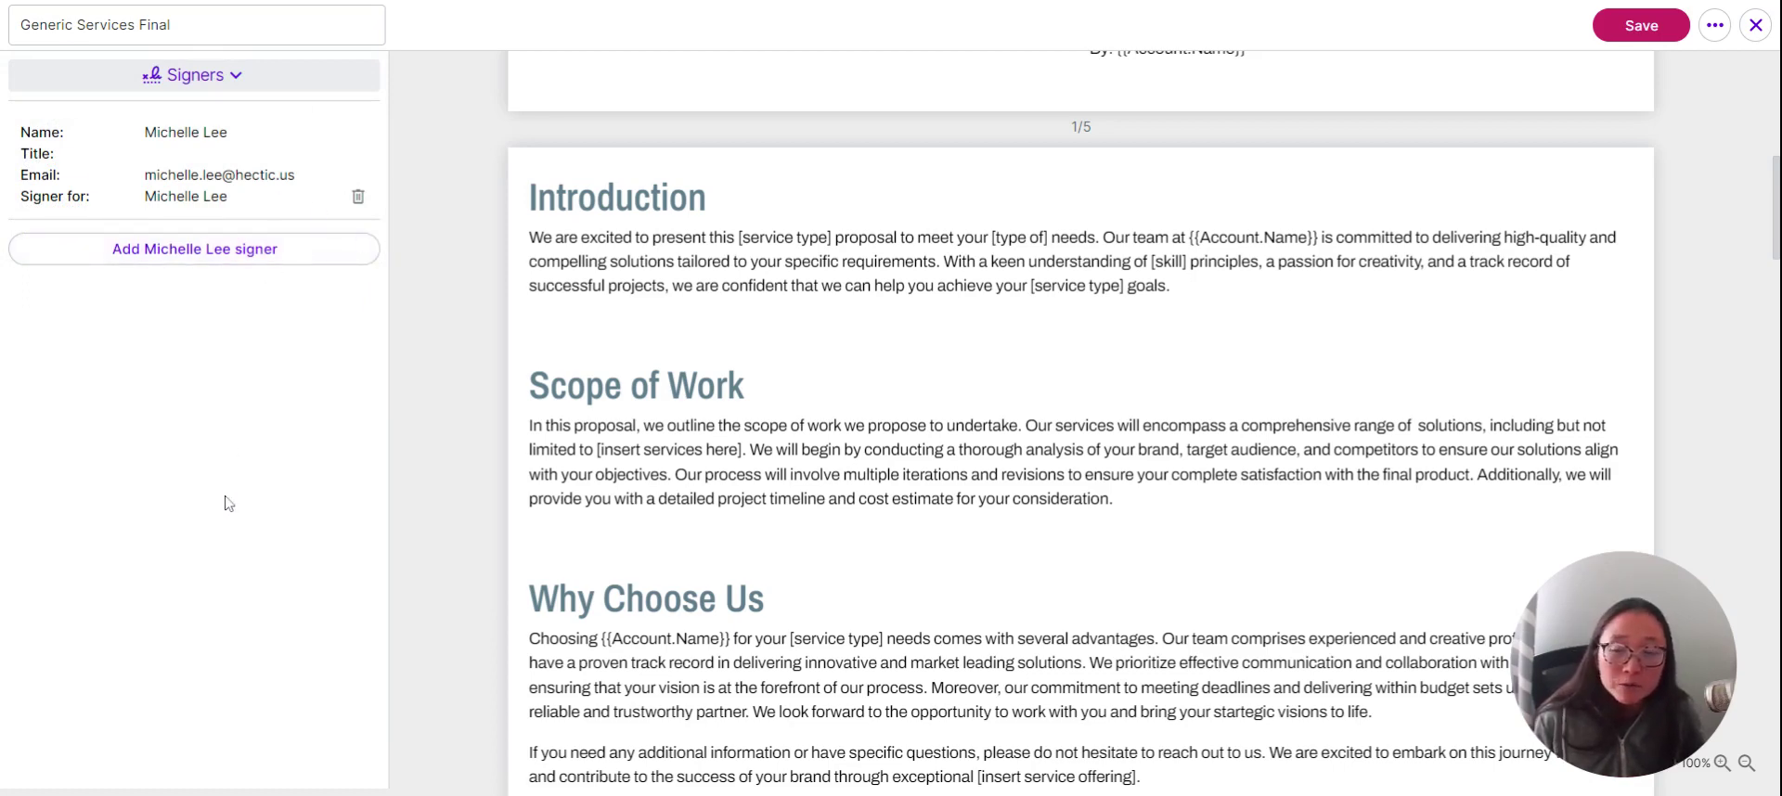
Review the agreement's page settings against its pages, and enter Title as the title of page 1
left_click(220, 84)
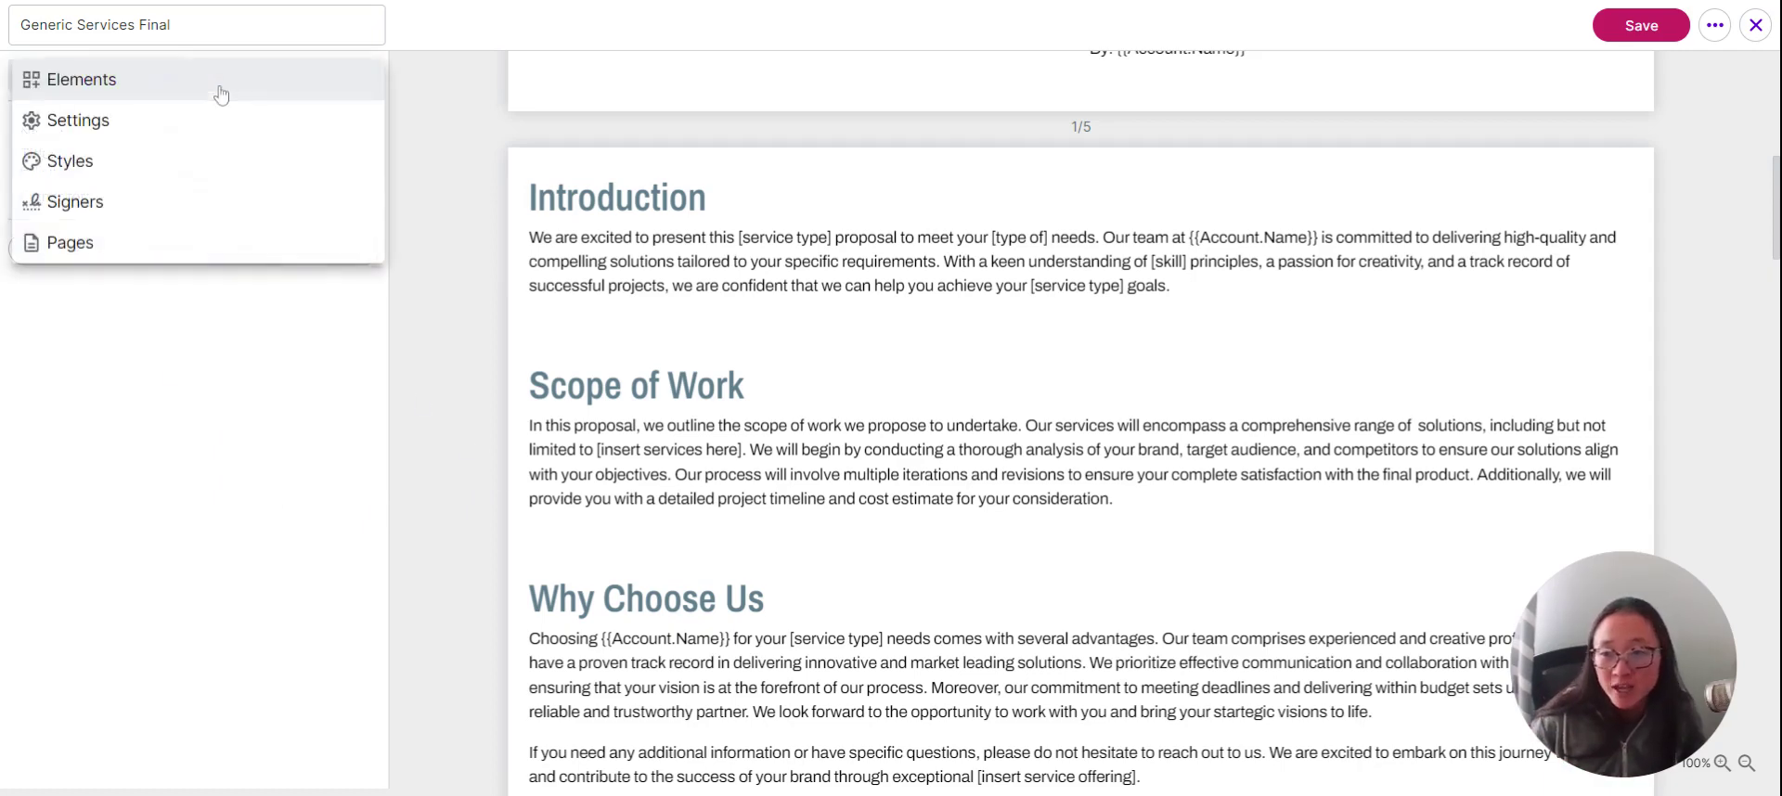
left_click(139, 243)
scroll(1118, 548, "up", 5)
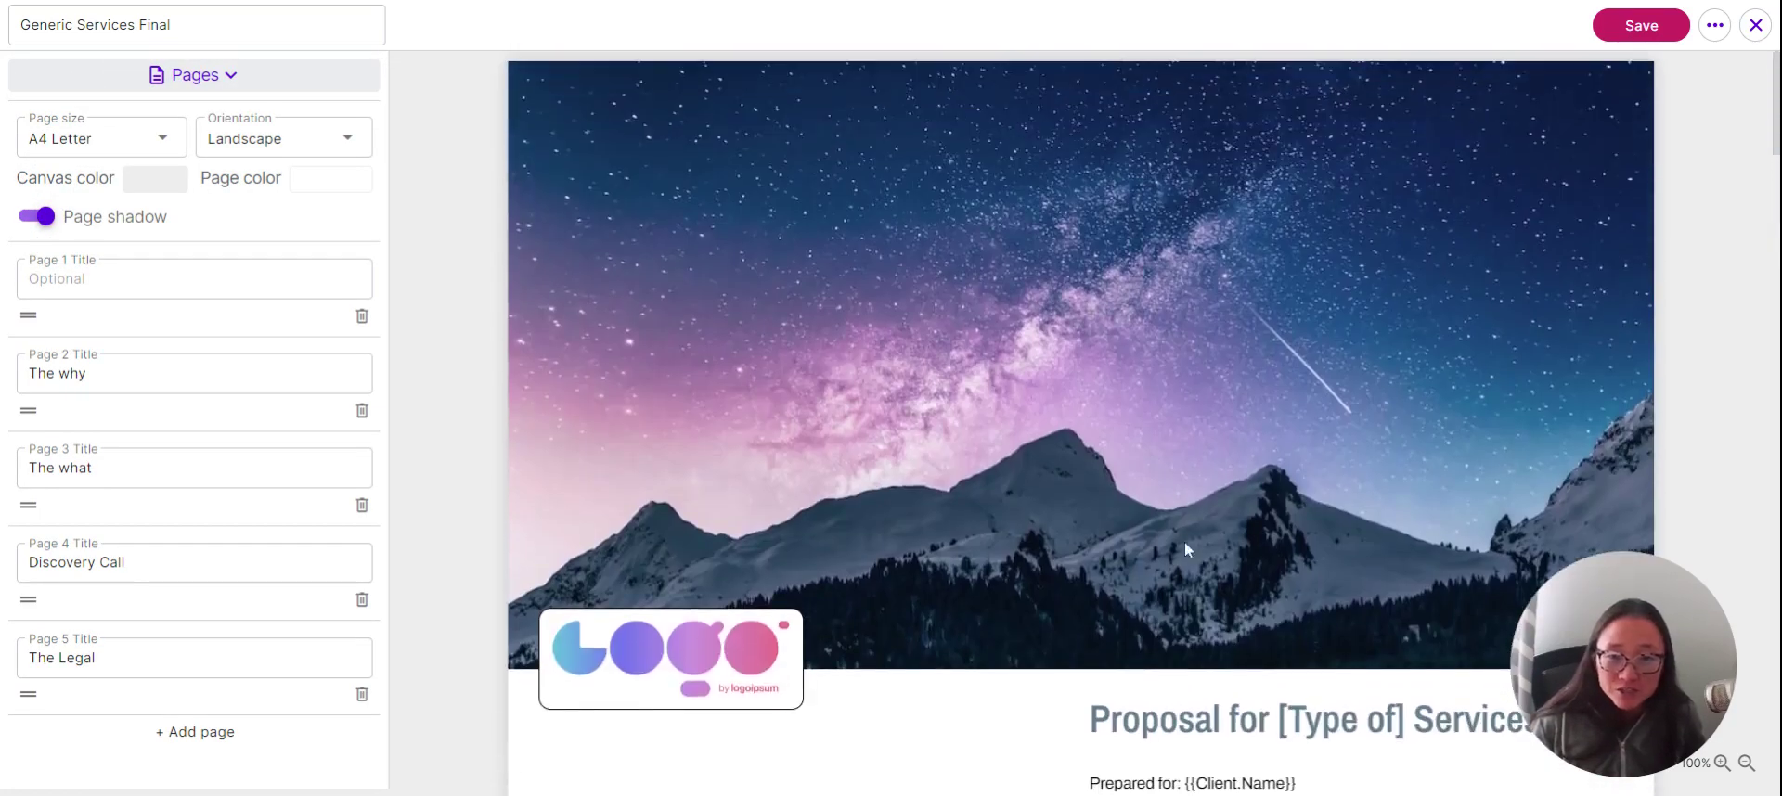
scroll(1184, 542, "down", 15)
scroll(1177, 529, "down", 10)
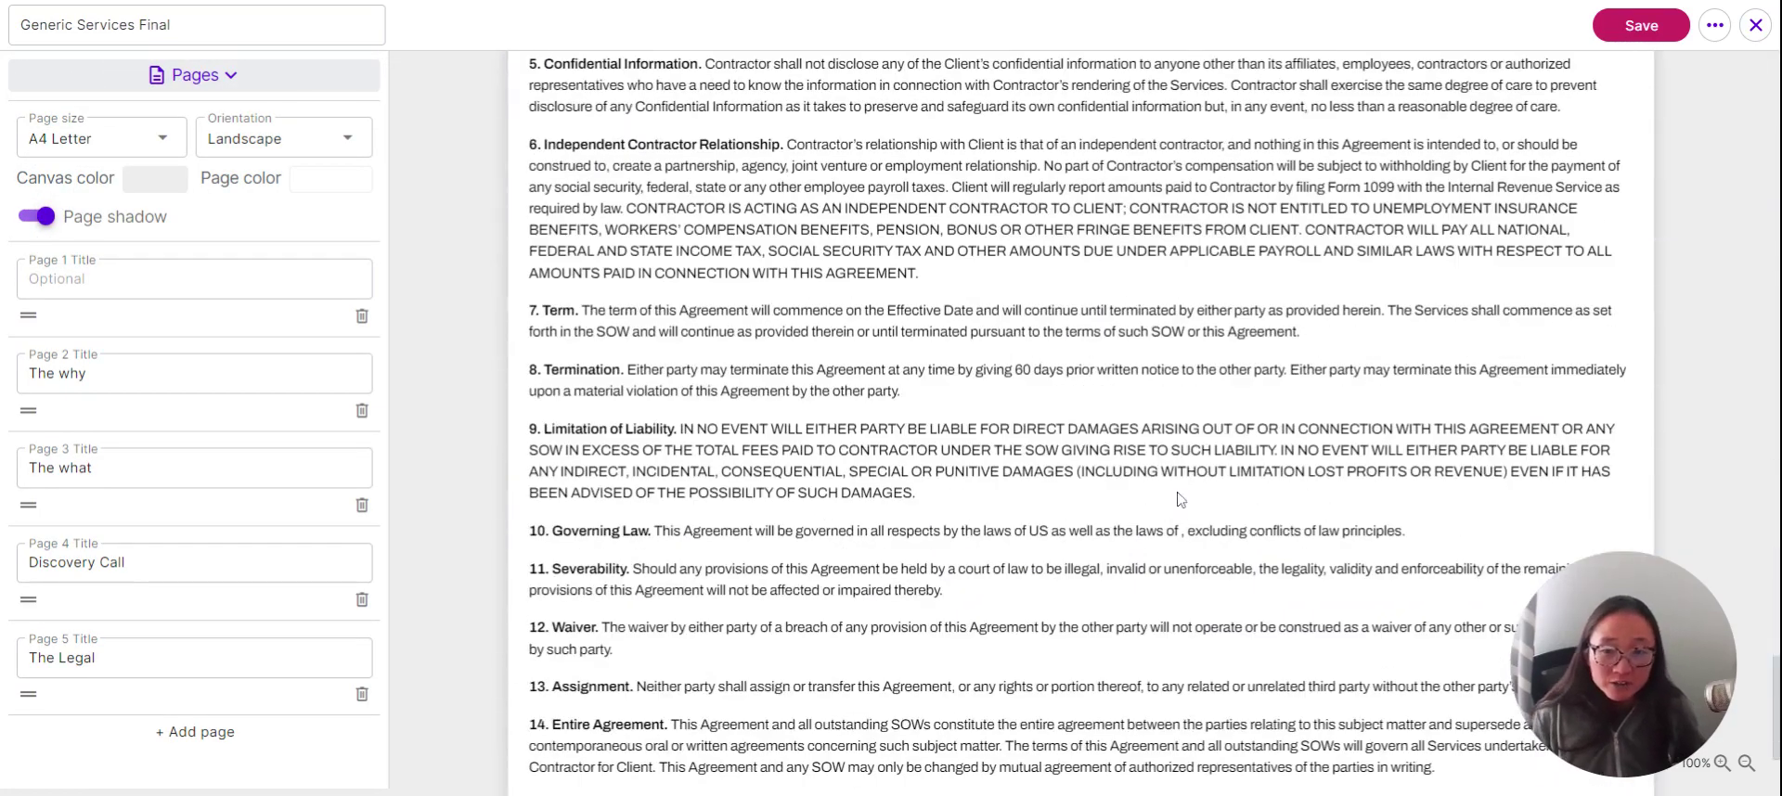
scroll(1179, 506, "up", 12)
scroll(1177, 499, "up", 5)
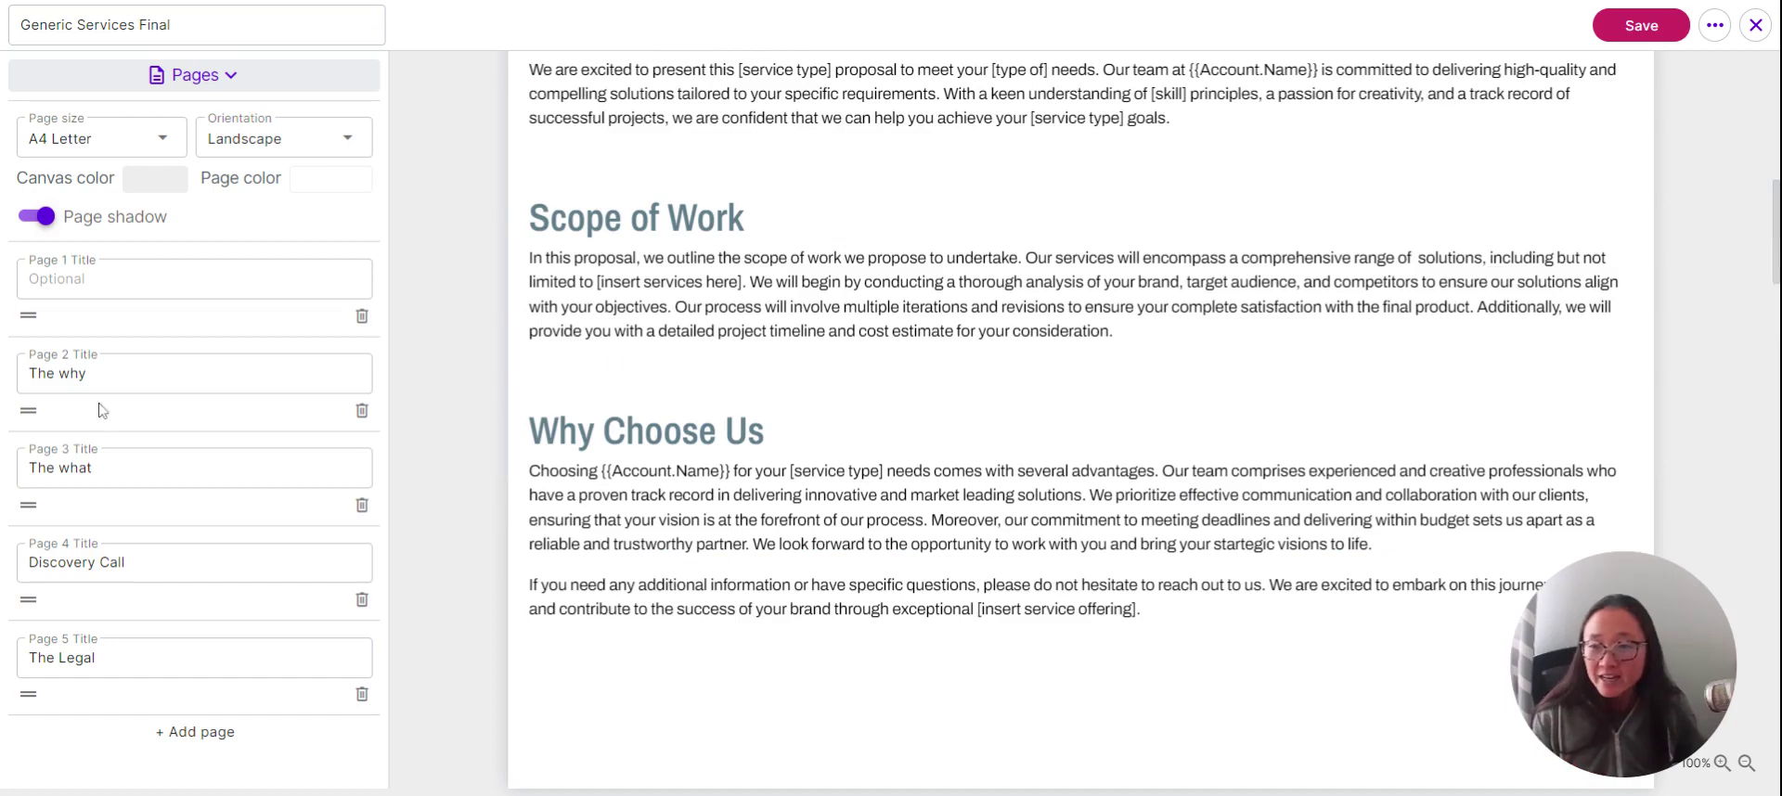
scroll(889, 643, "up", 5)
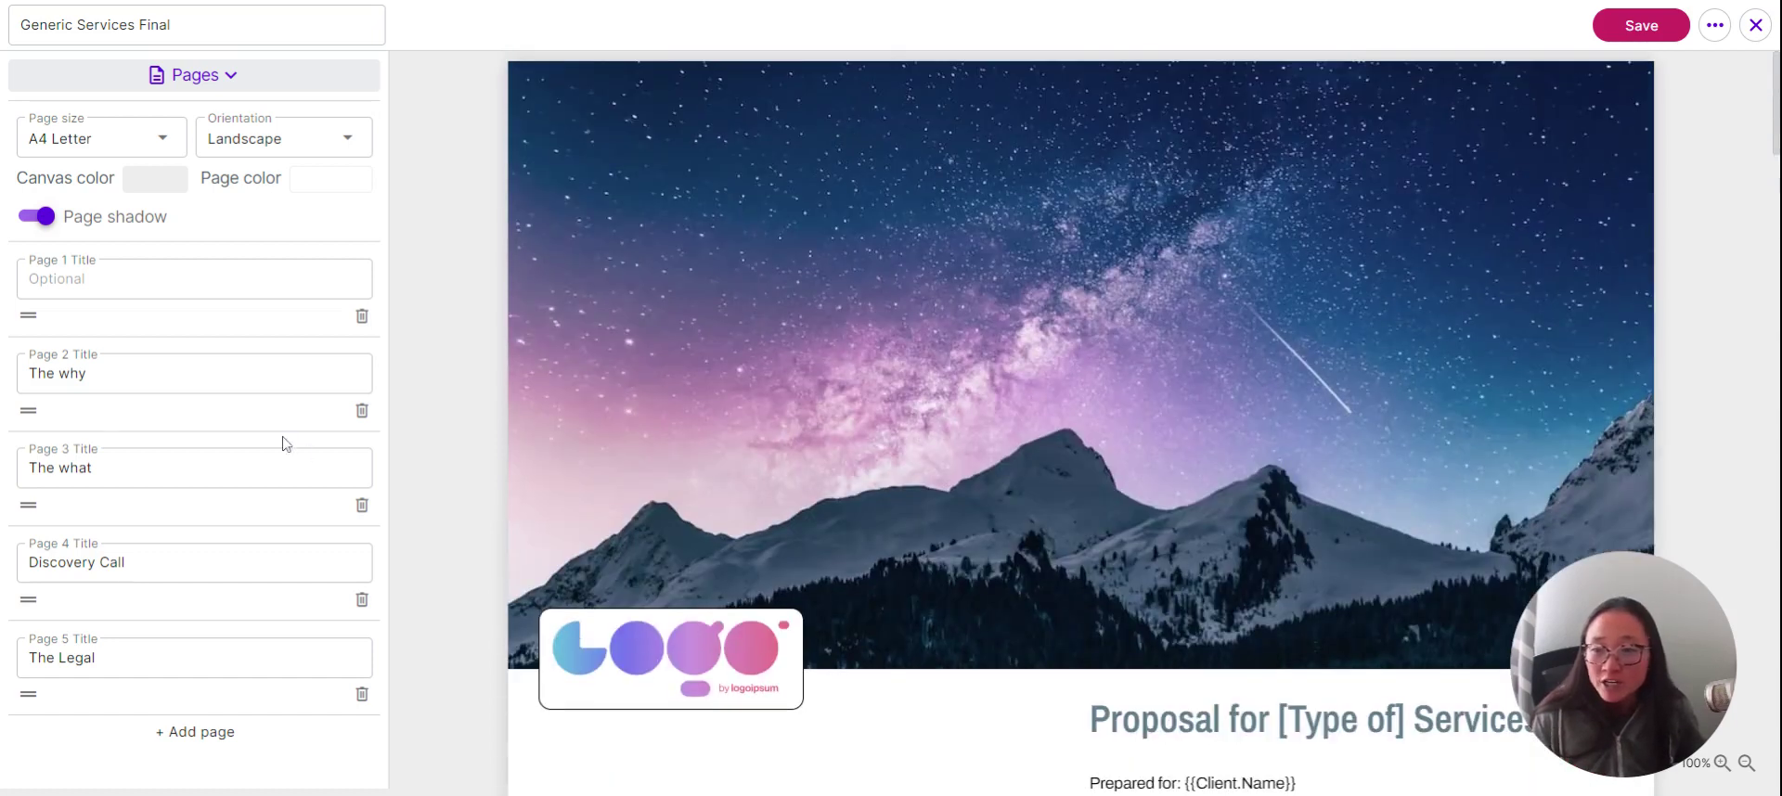
left_click(167, 286)
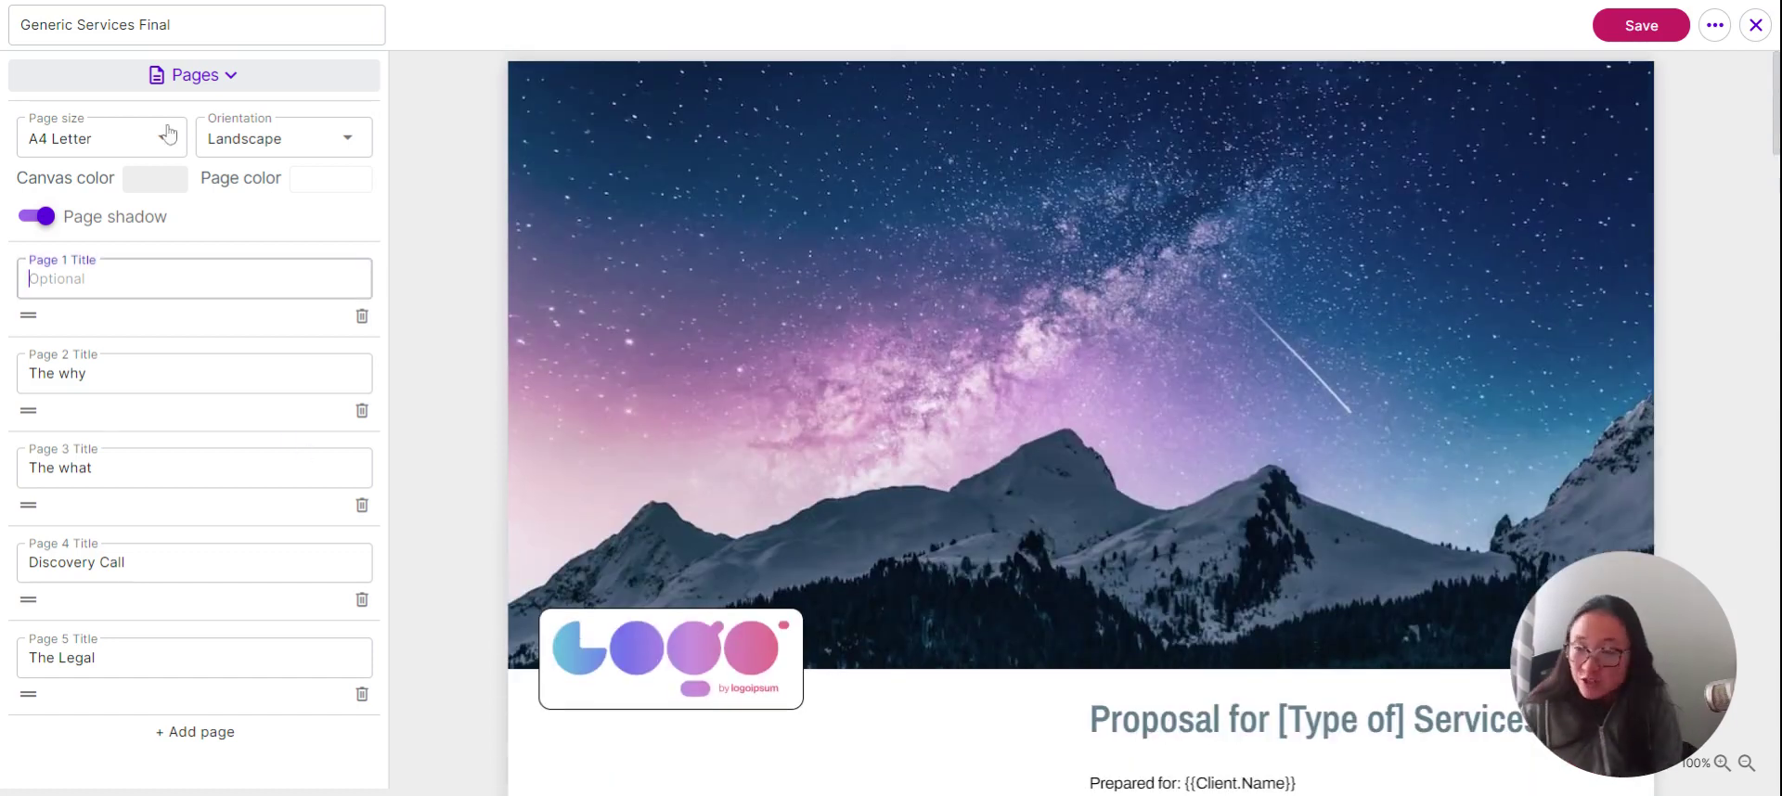
type("Title")
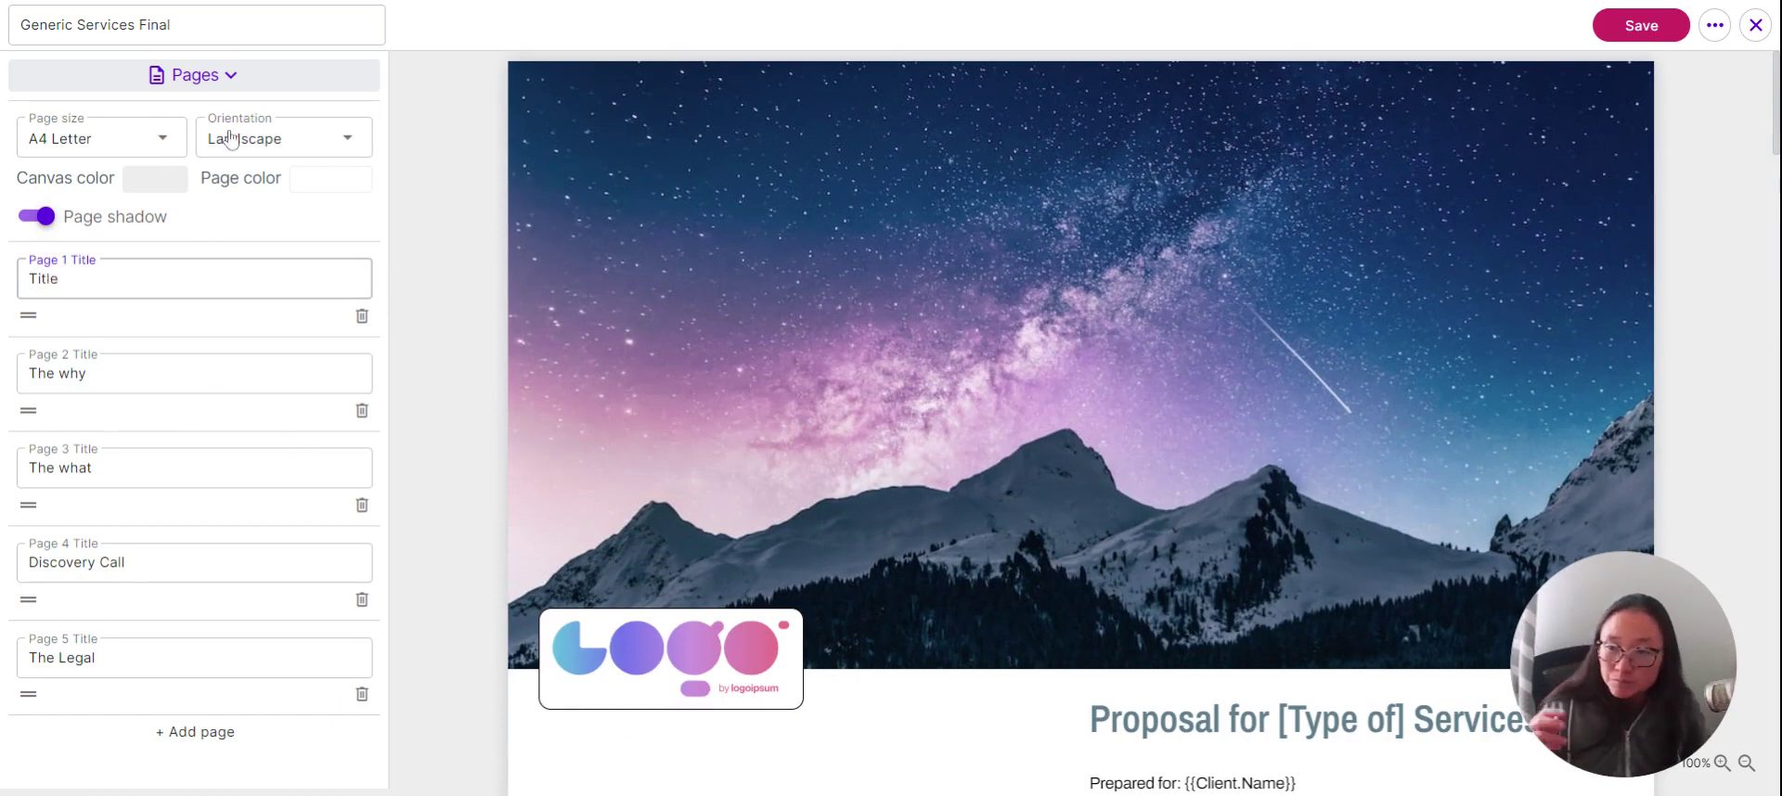
Examine the page size and orientation options for the agreement's pages
left_click(163, 139)
left_click(348, 140)
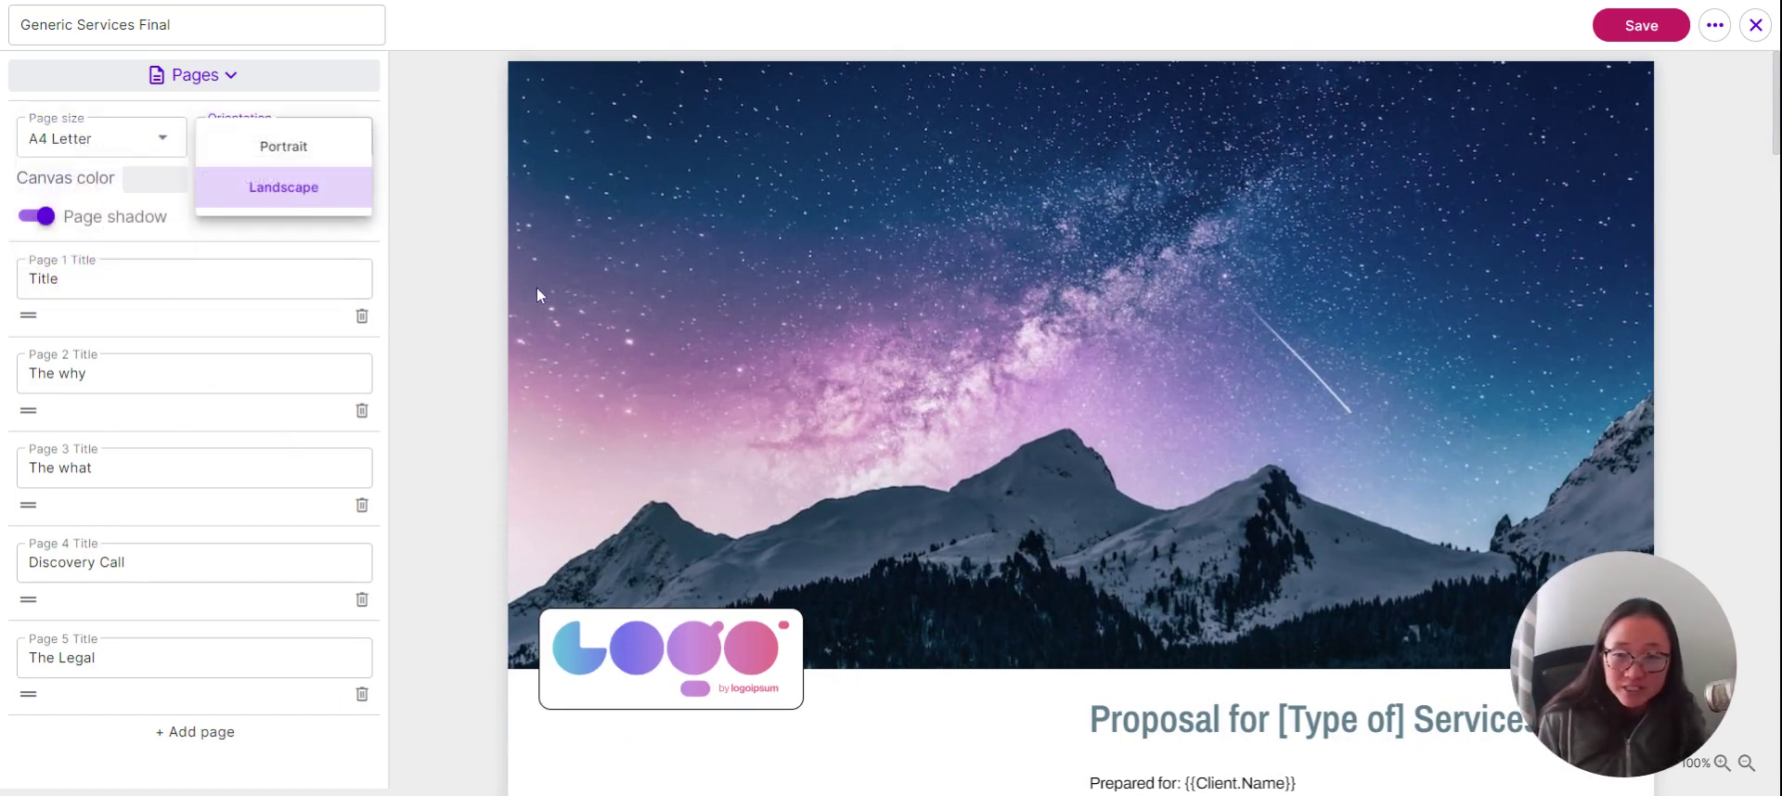
left_click(478, 221)
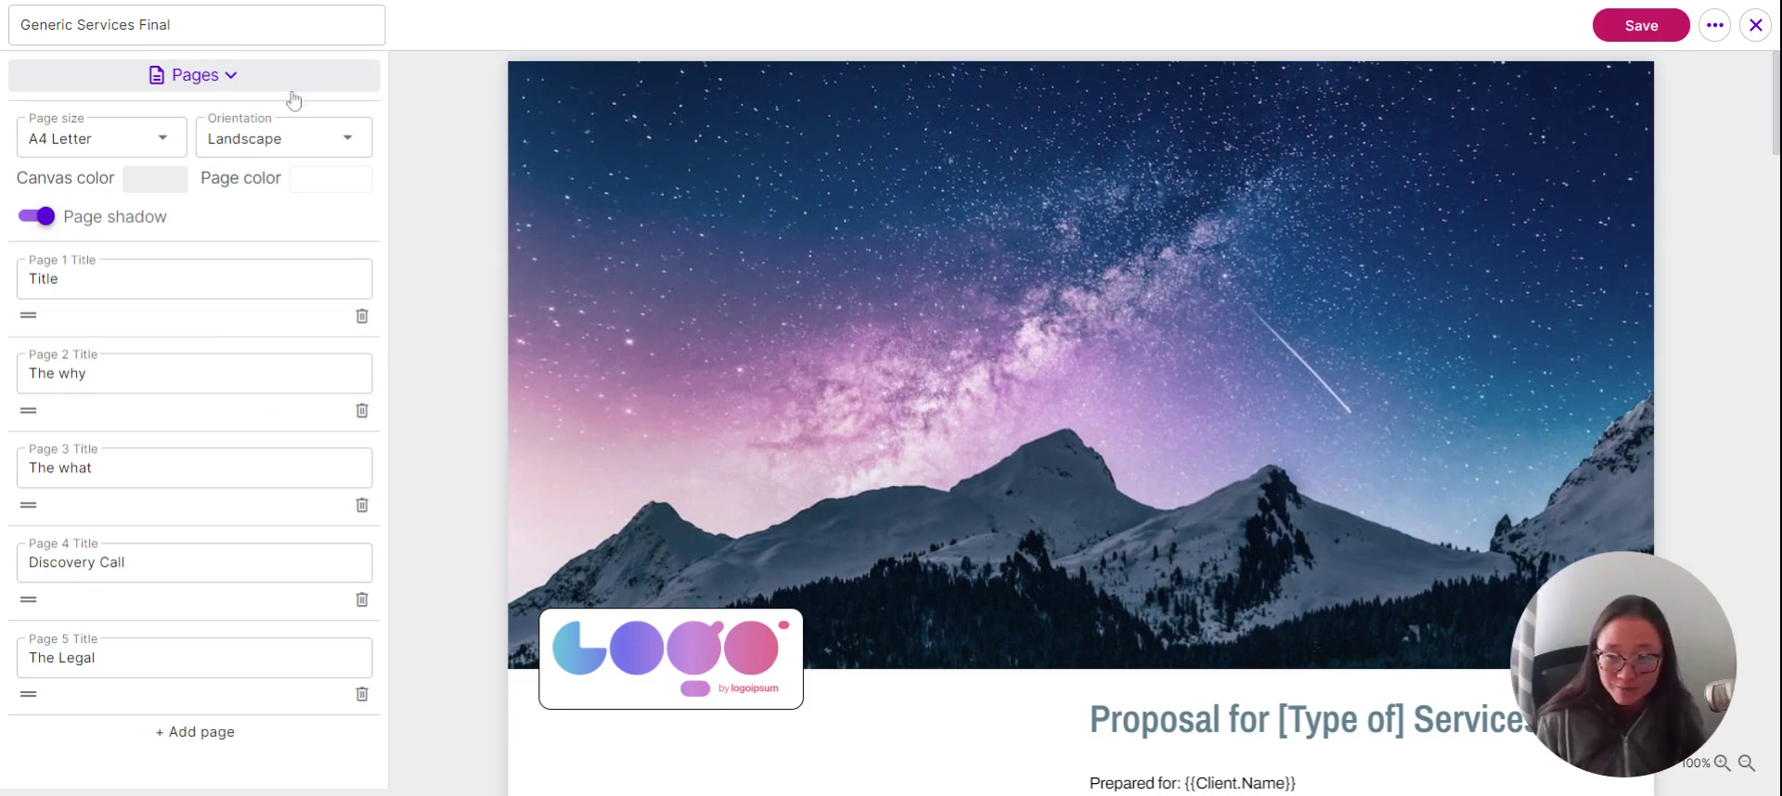
left_click(185, 70)
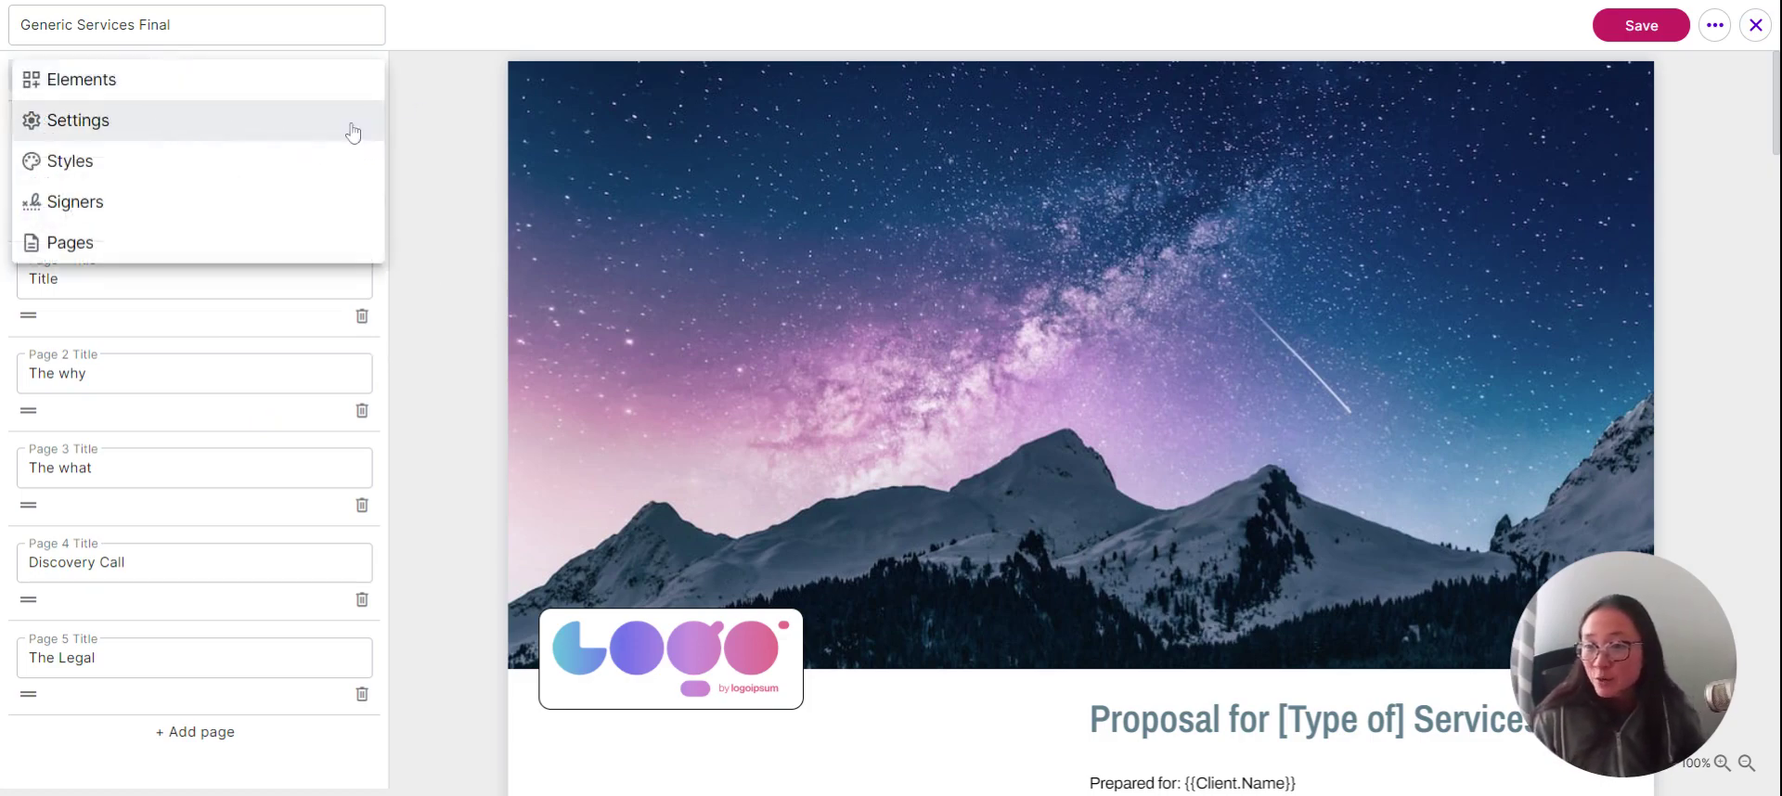
left_click(422, 73)
Save the Generic Services Final template, check its additional actions and close the template
left_click(1641, 25)
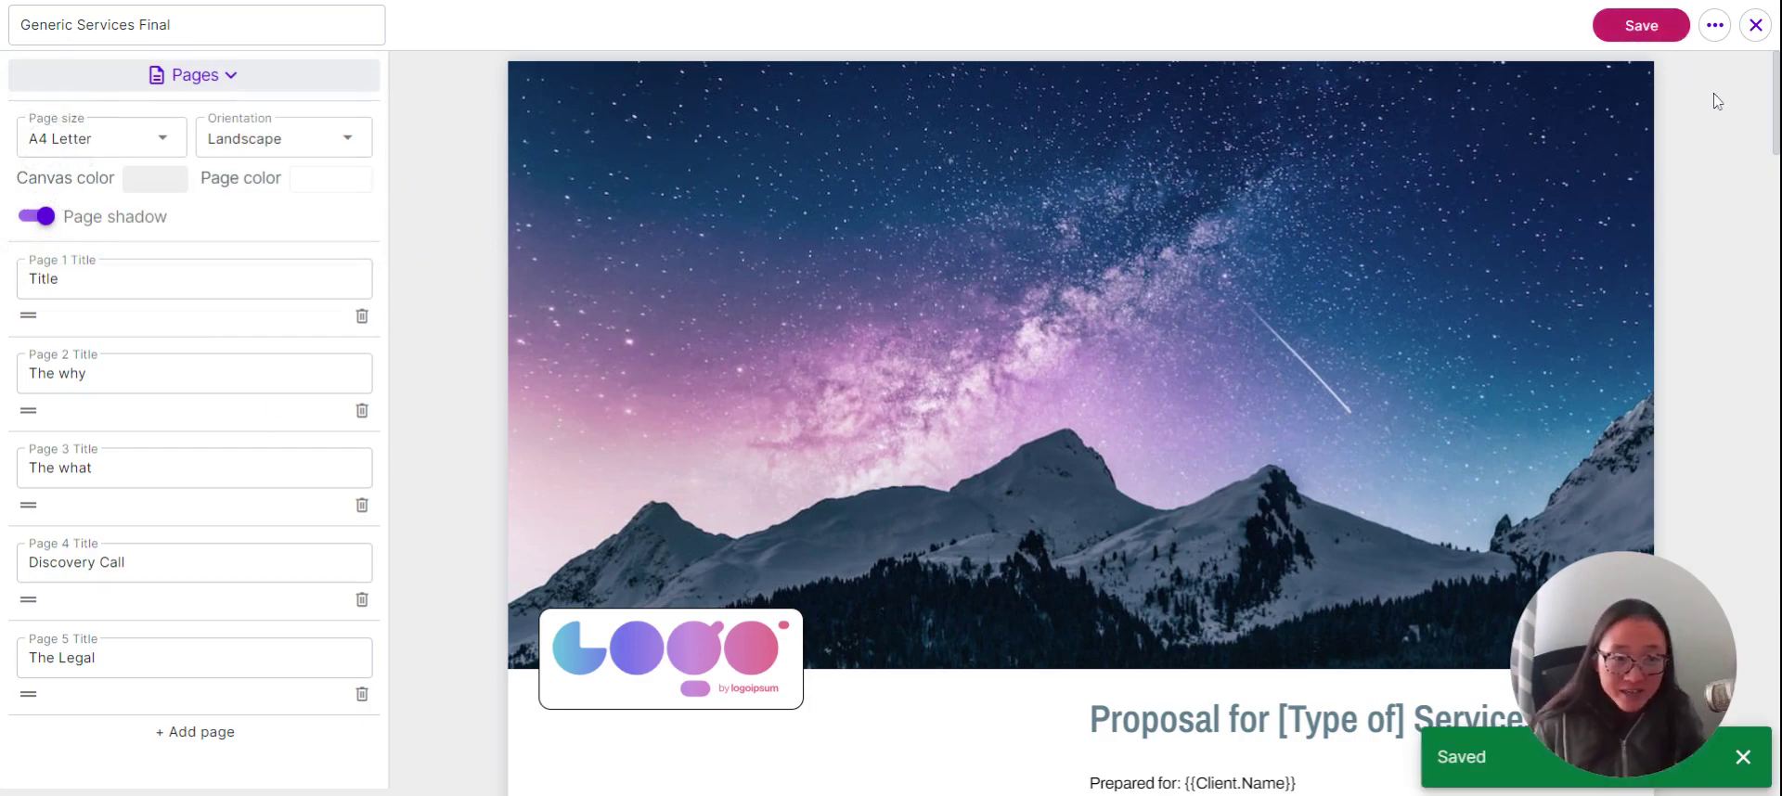
left_click(1715, 25)
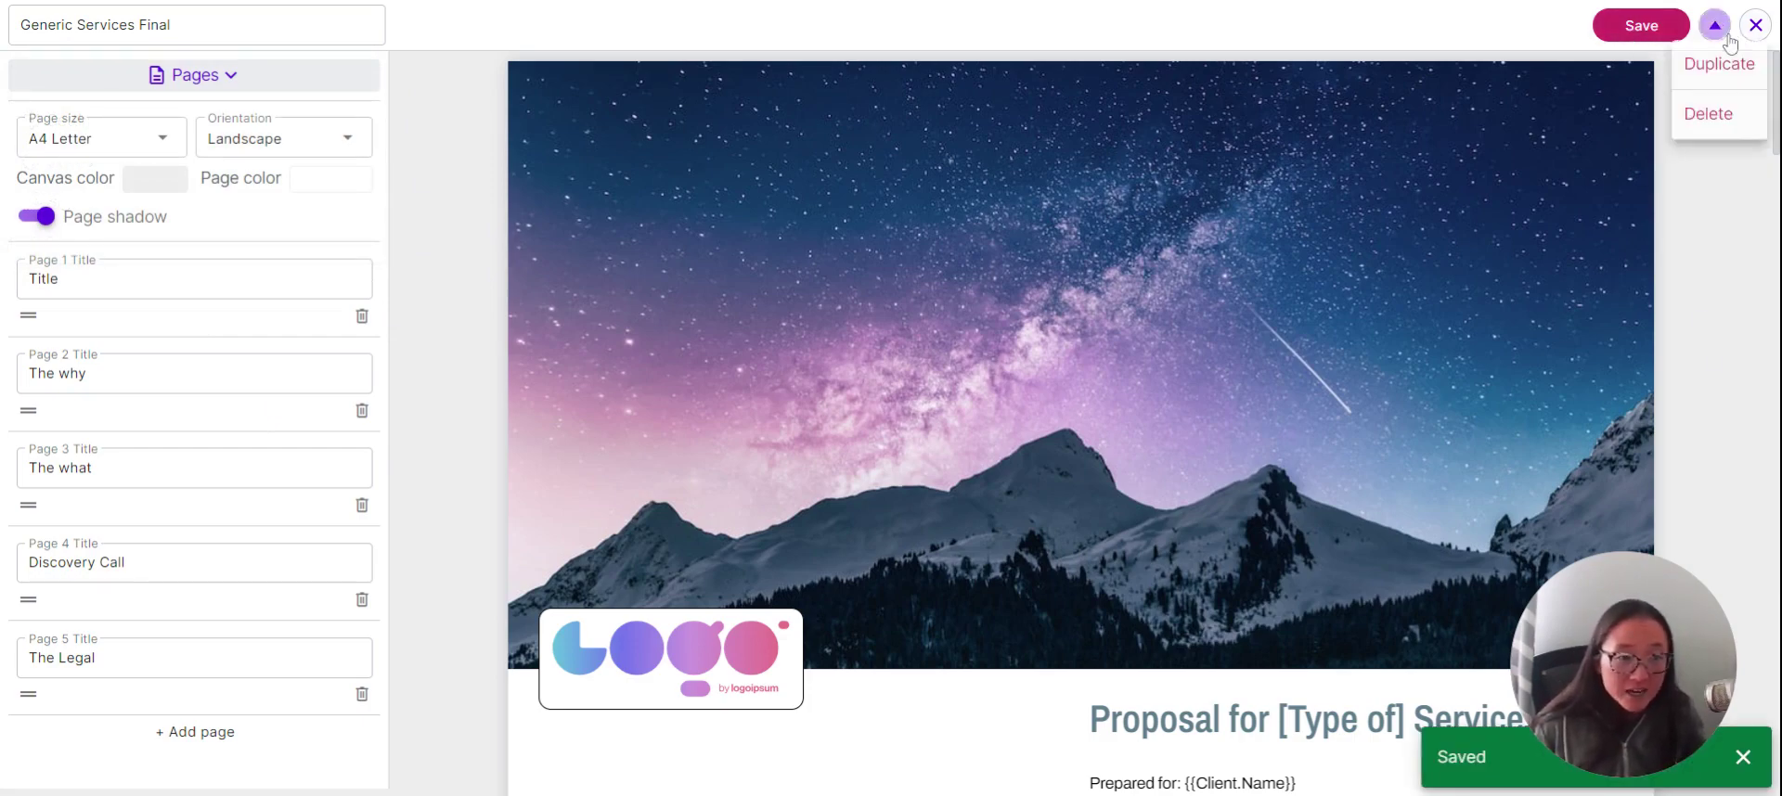
left_click(1755, 25)
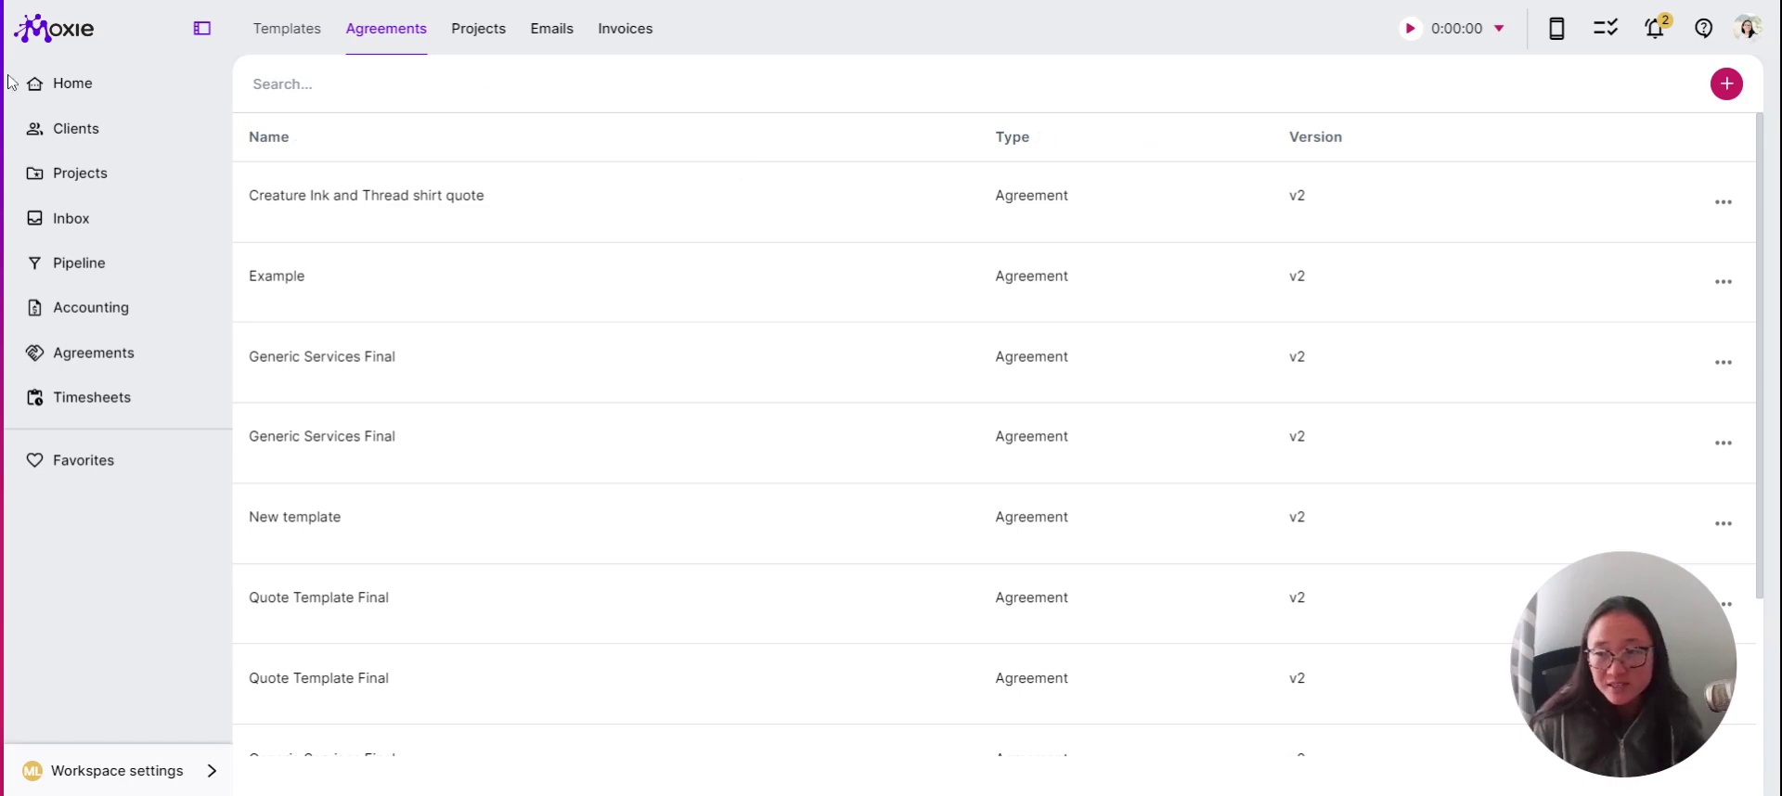
Open the list of agreements belonging to the client *Unlimited Clients
left_click(78, 139)
left_click(585, 215)
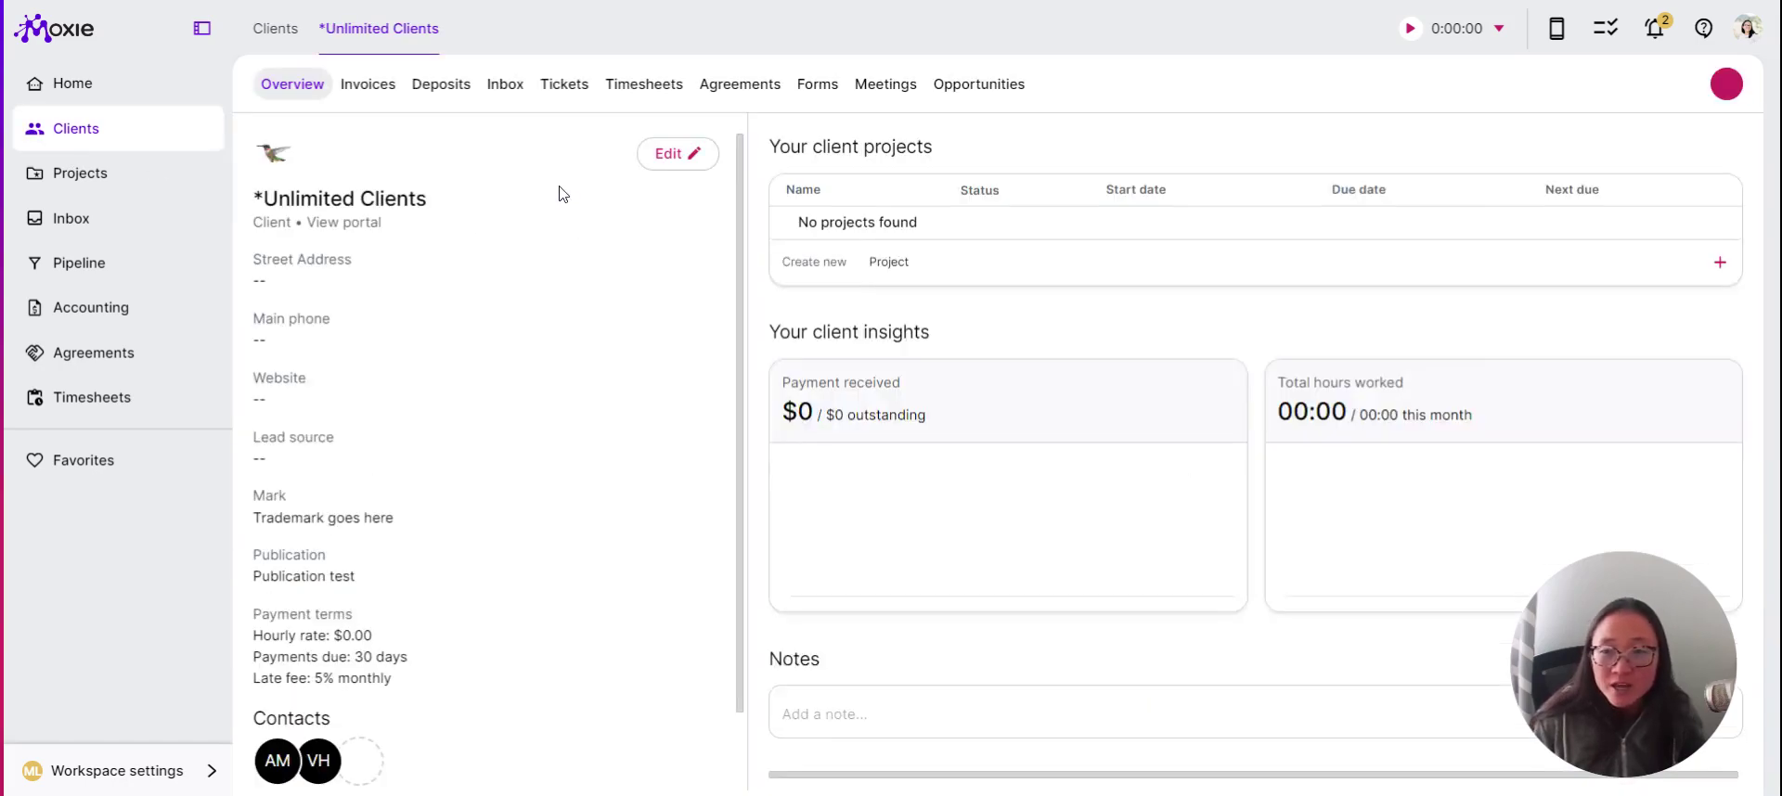
left_click(735, 93)
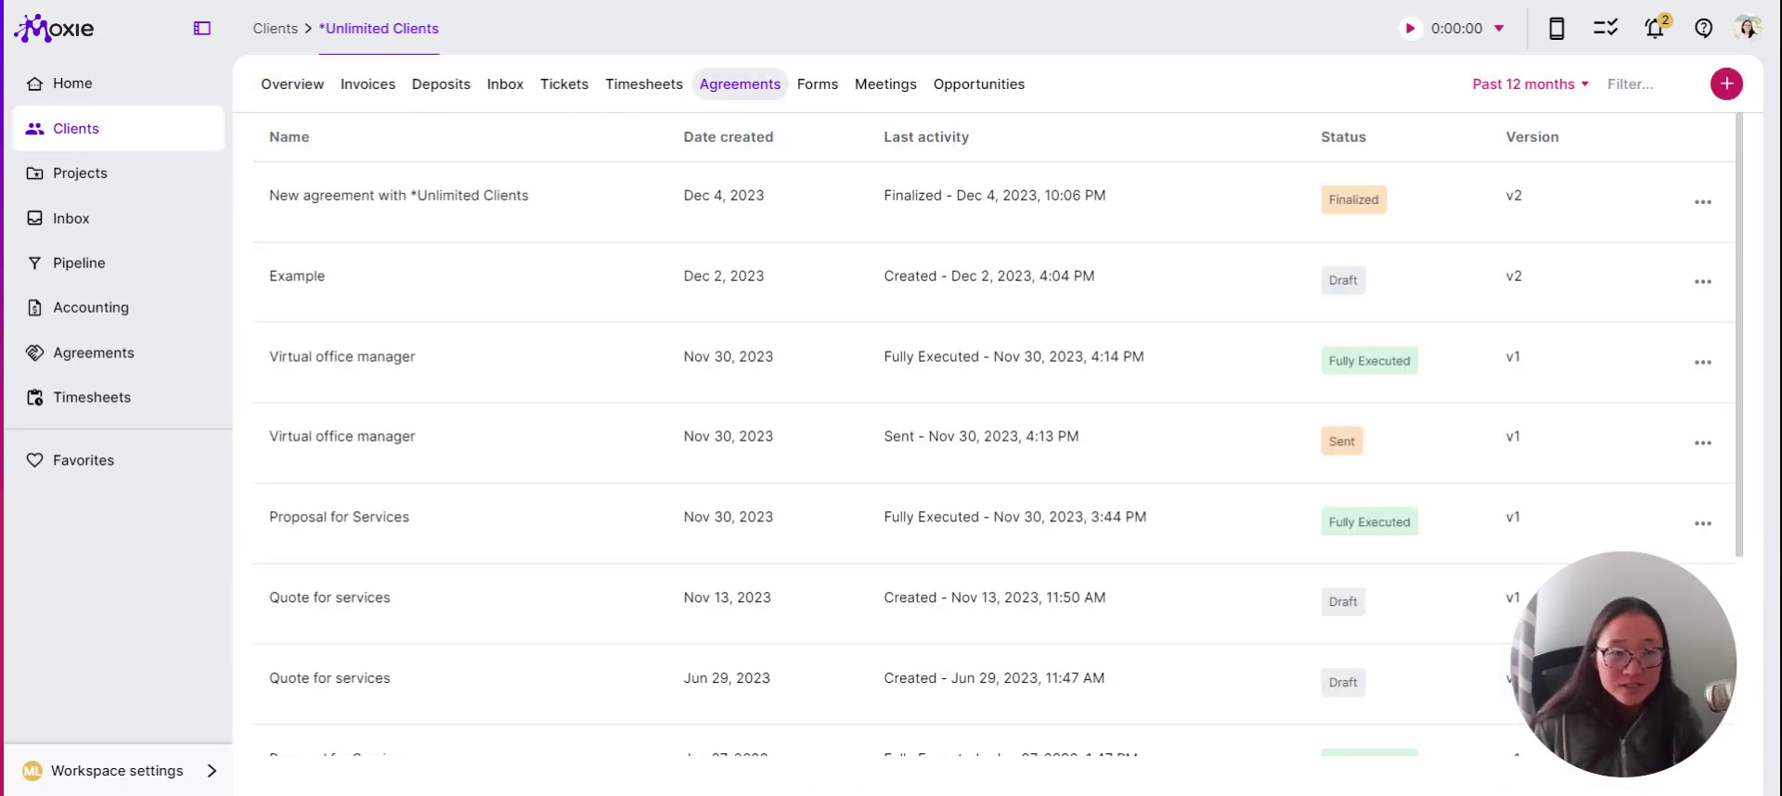
Create a beta agreement for the client from the saved template "New template", look over its pages and close it
left_click(1728, 89)
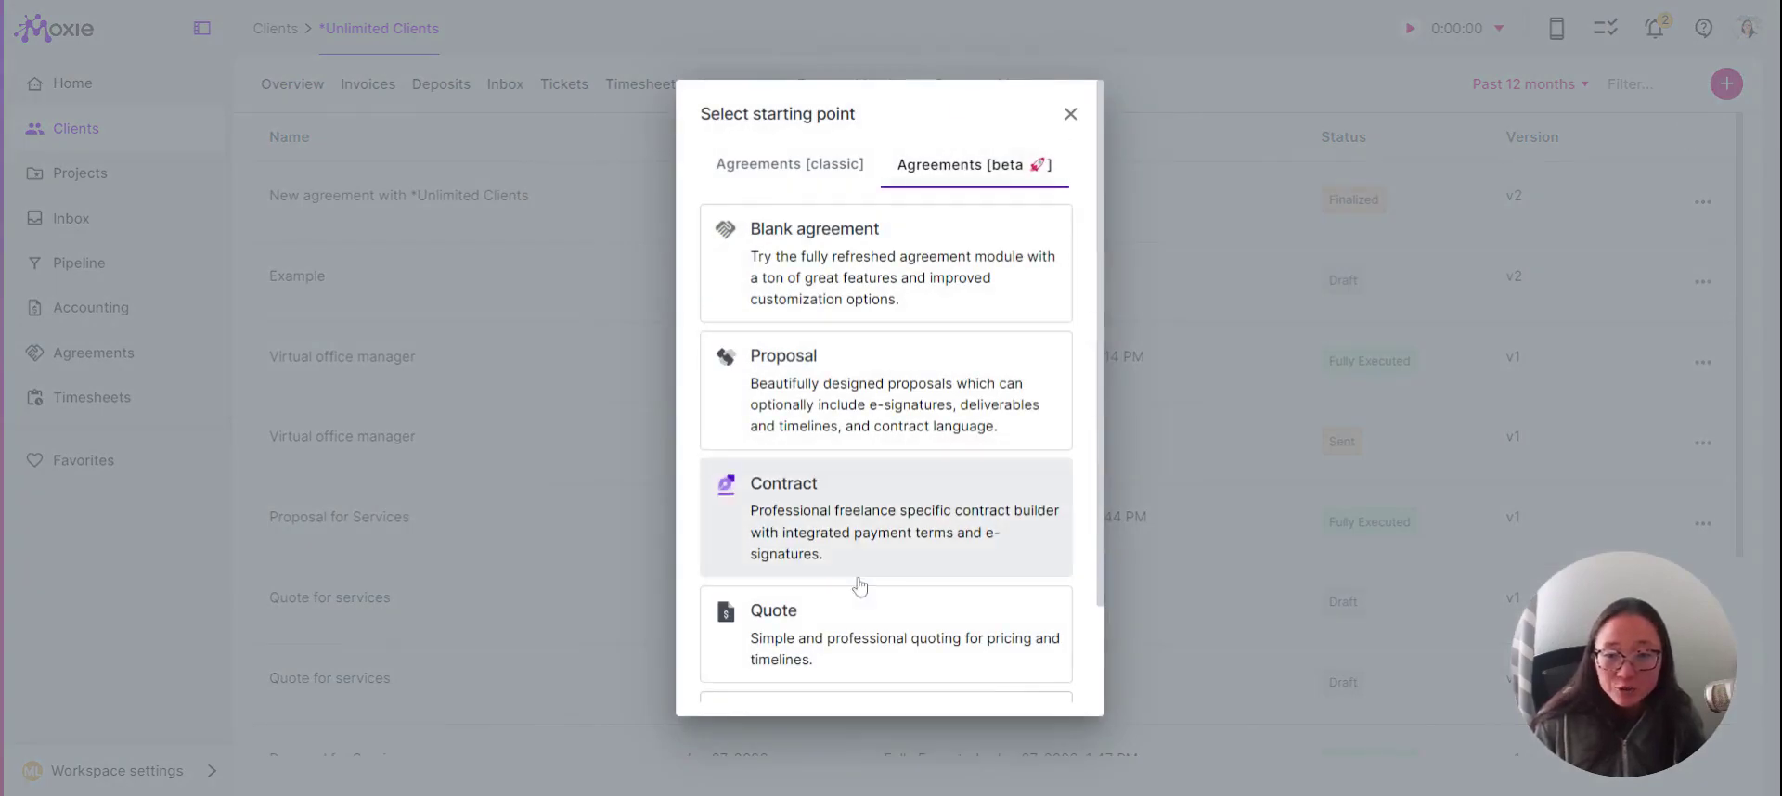
scroll(855, 585, "down", 2)
left_click(872, 644)
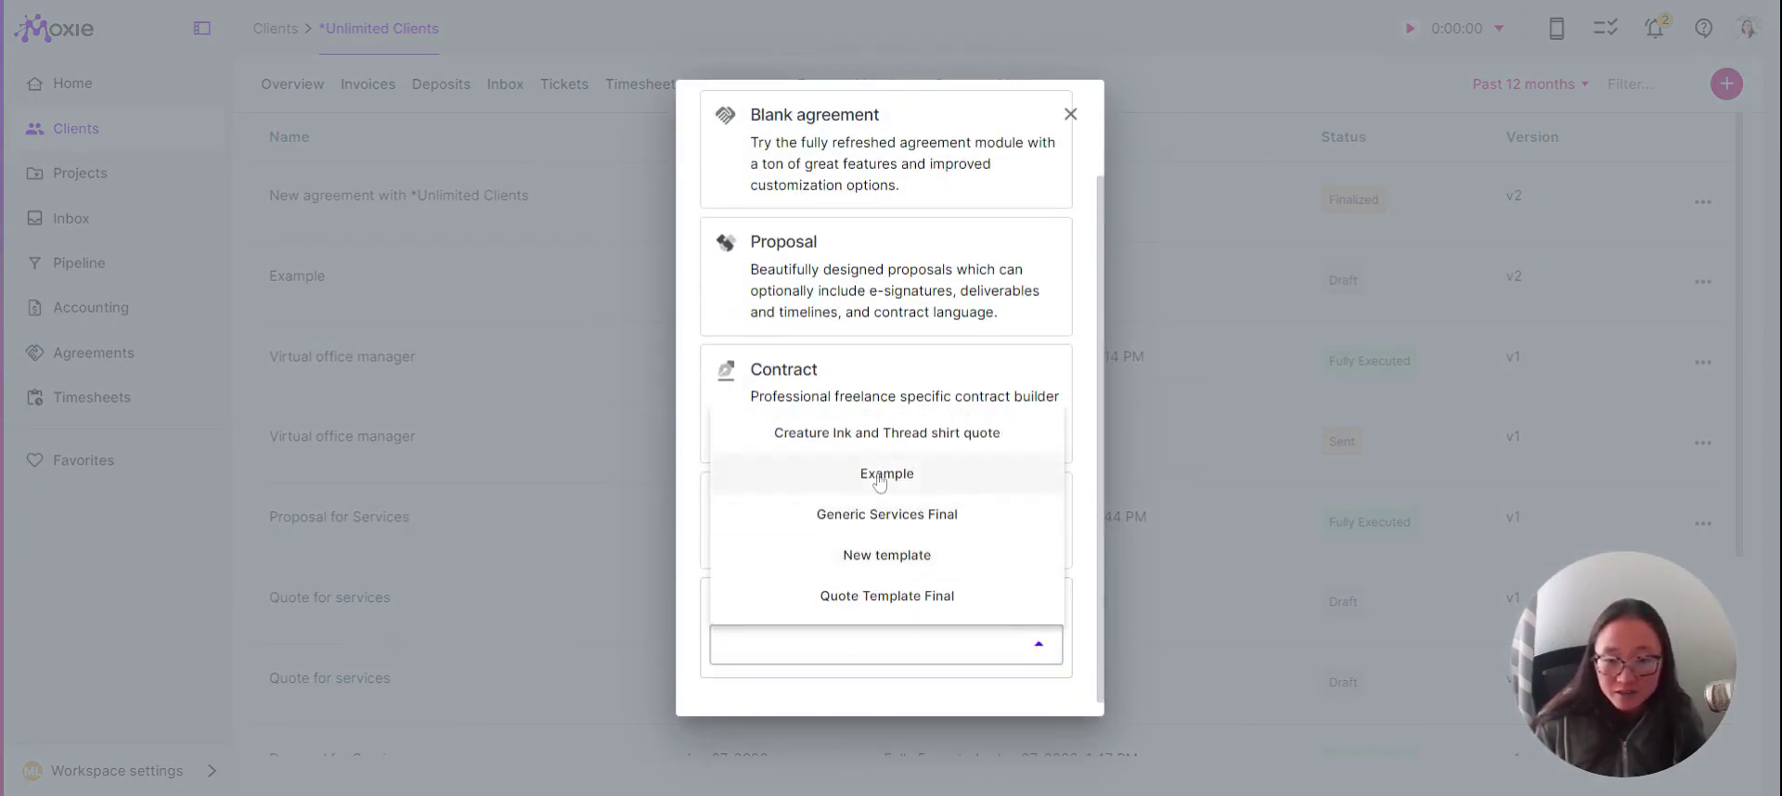
left_click(886, 555)
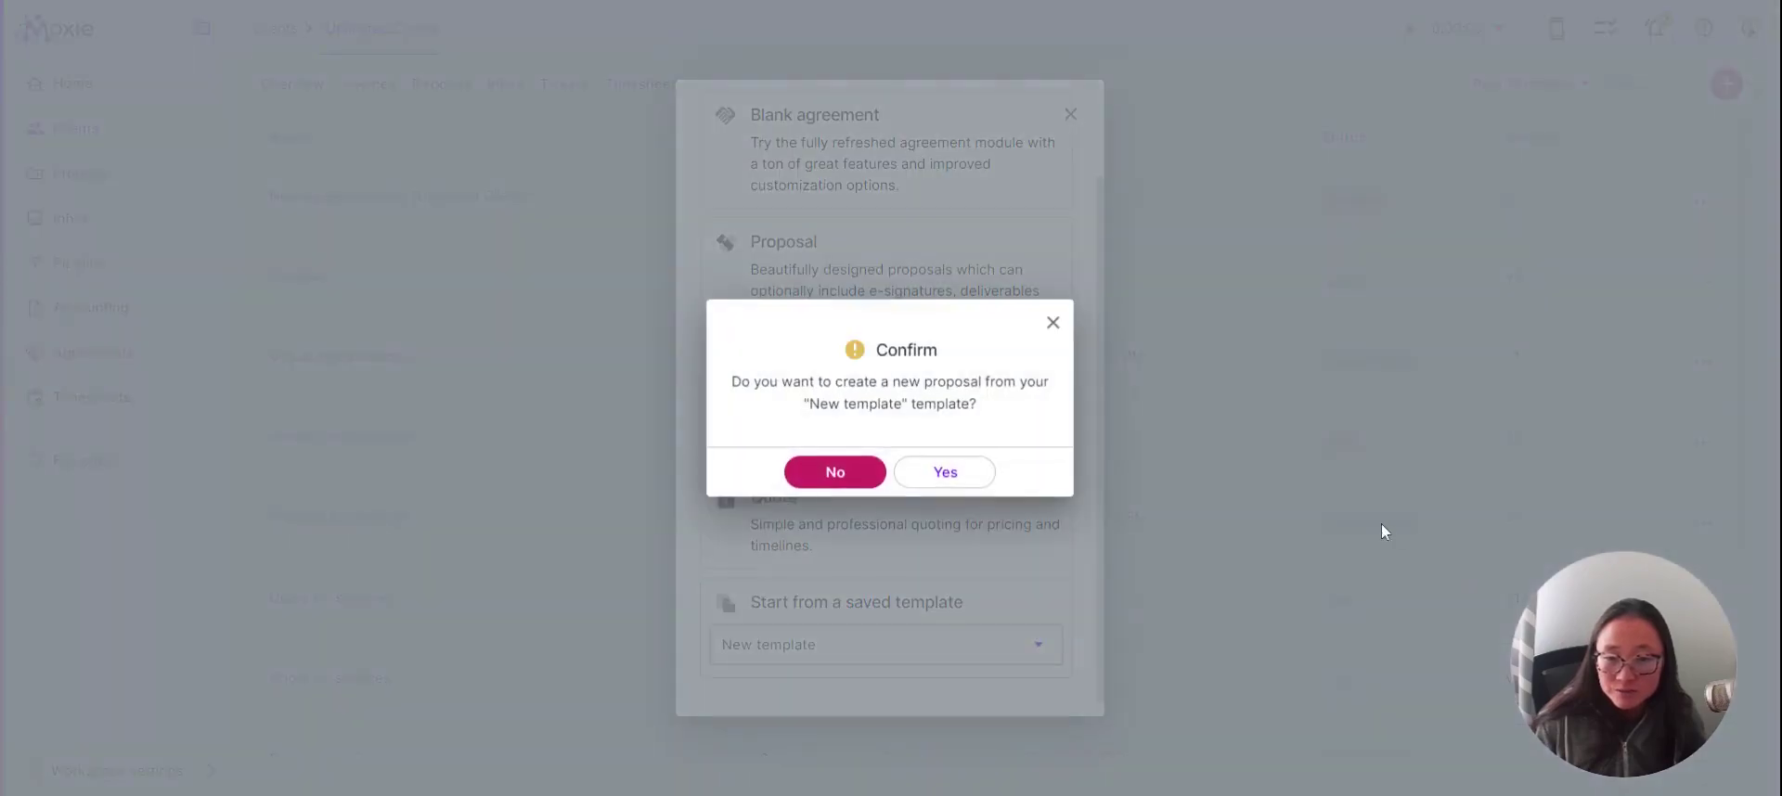
left_click(944, 472)
scroll(875, 457, "down", 5)
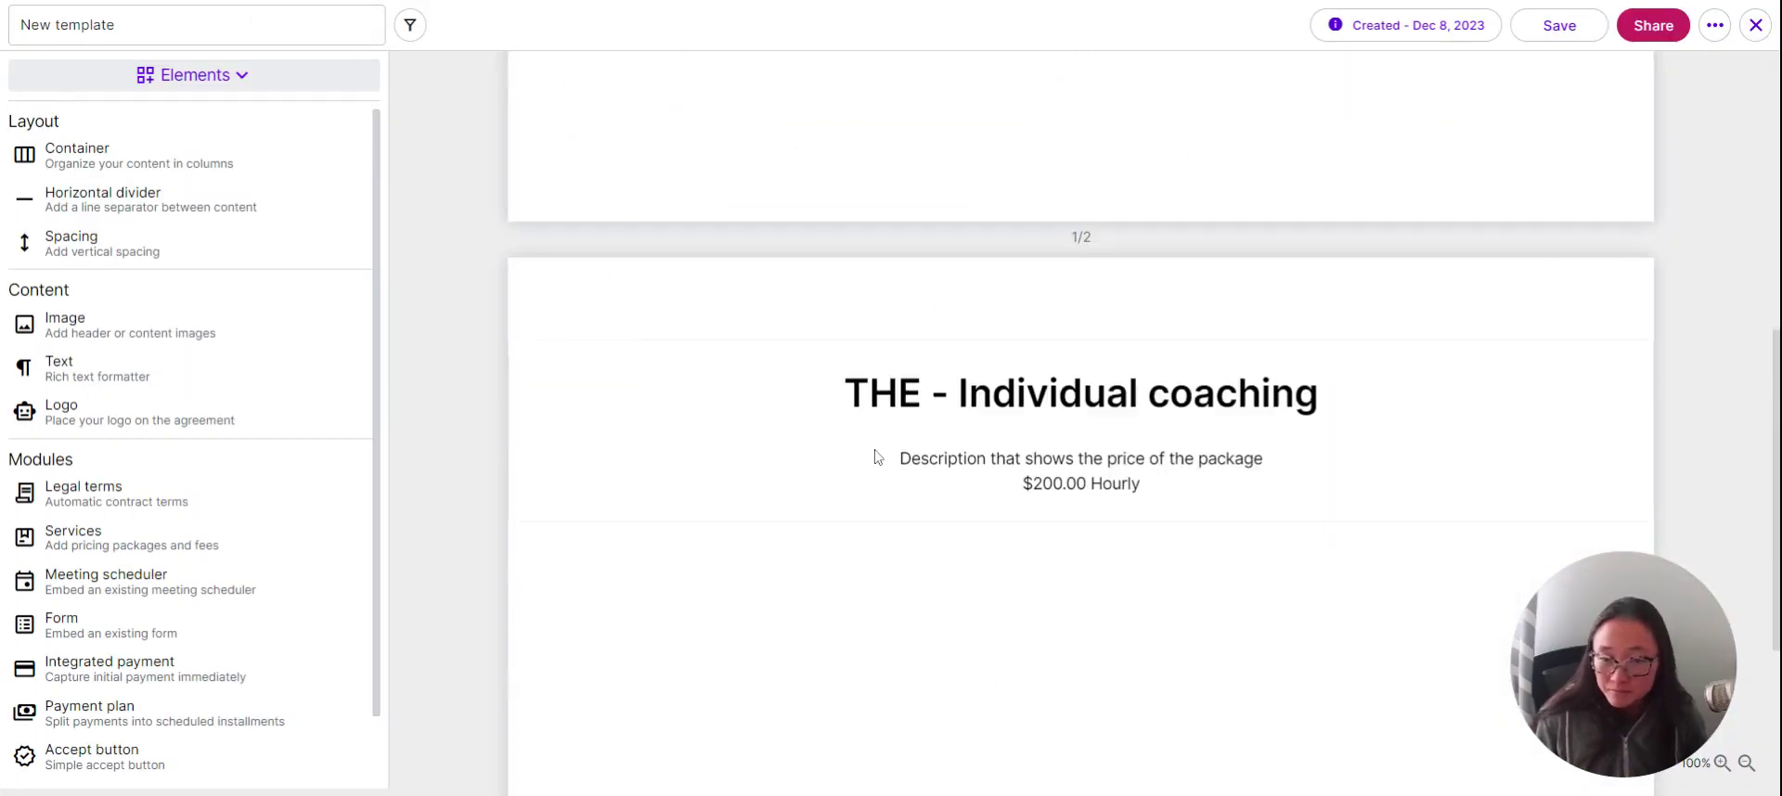
scroll(1559, 509, "down", 10)
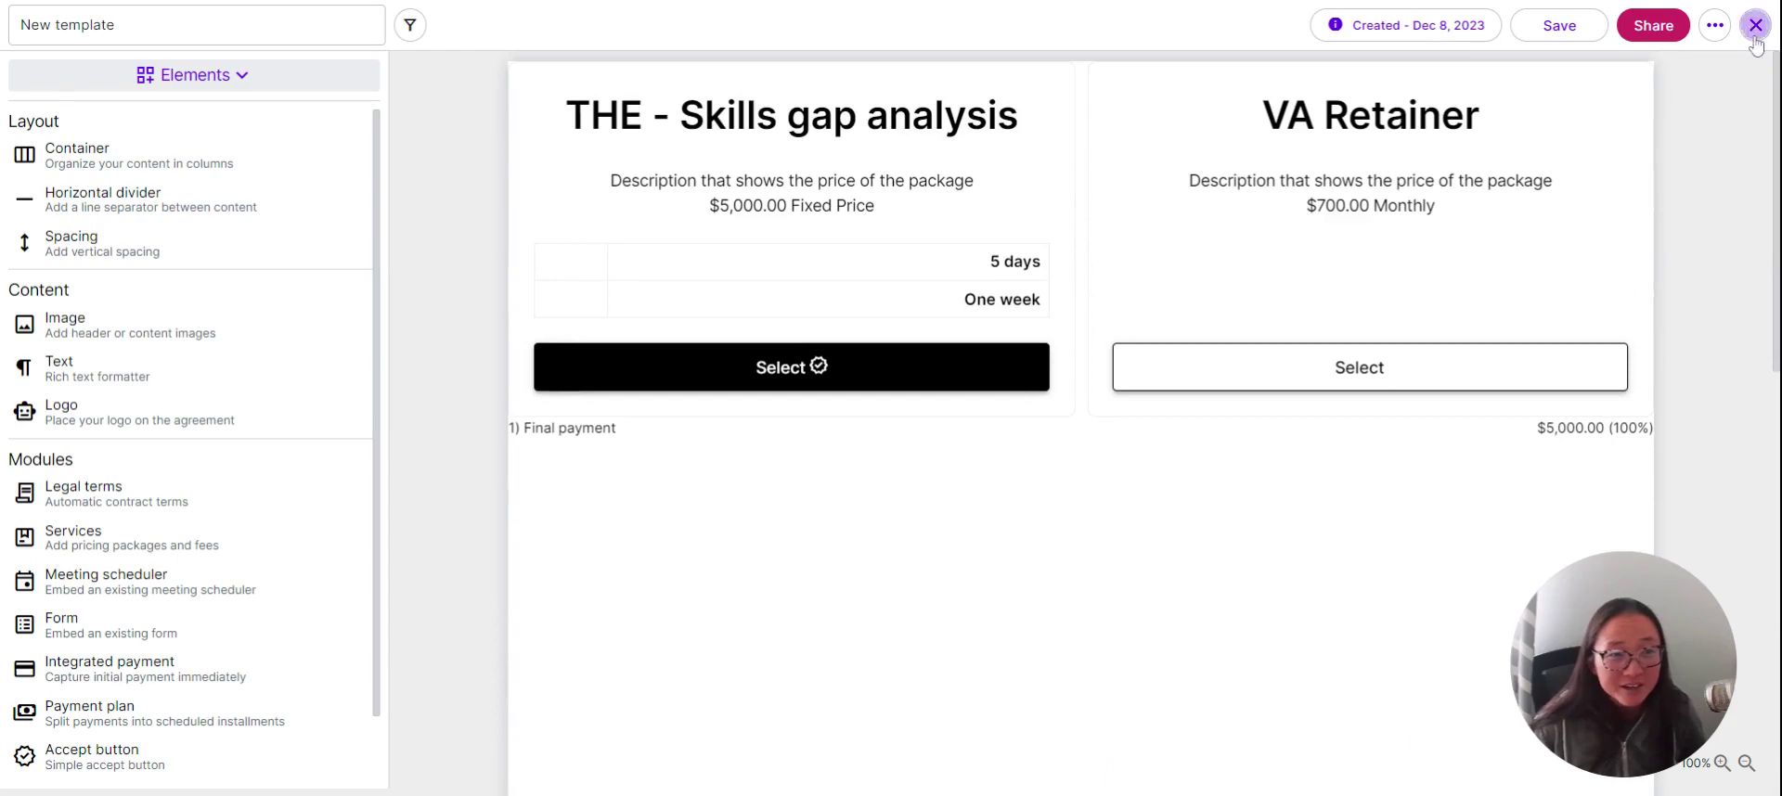
left_click(1755, 28)
Create another agreement for the client from the saved template "Example"
left_click(1728, 87)
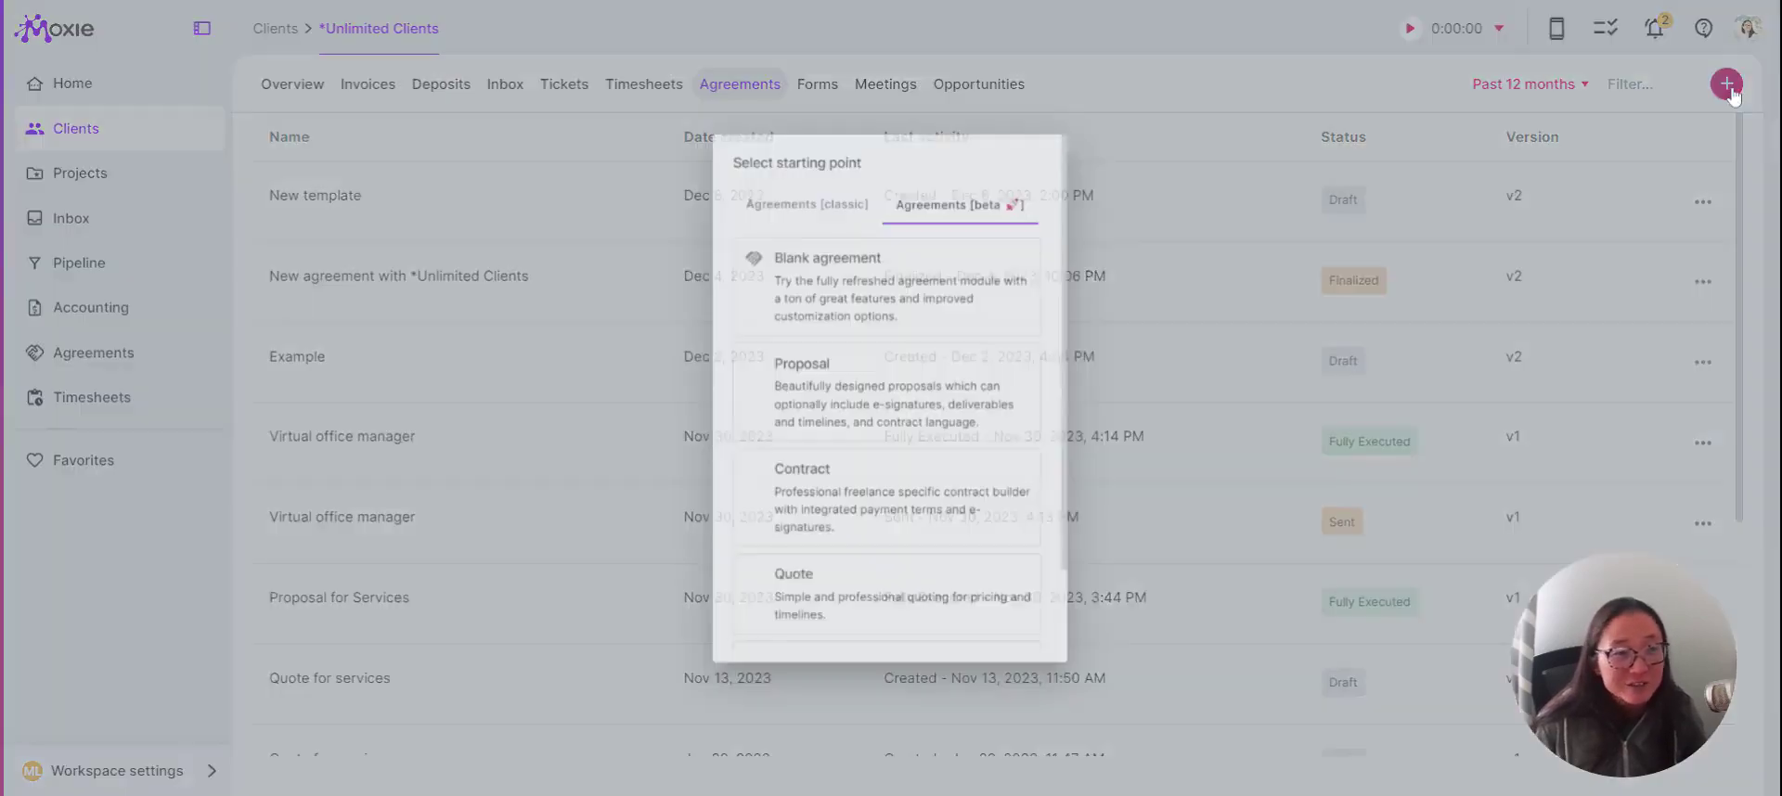
scroll(1056, 625, "down", 3)
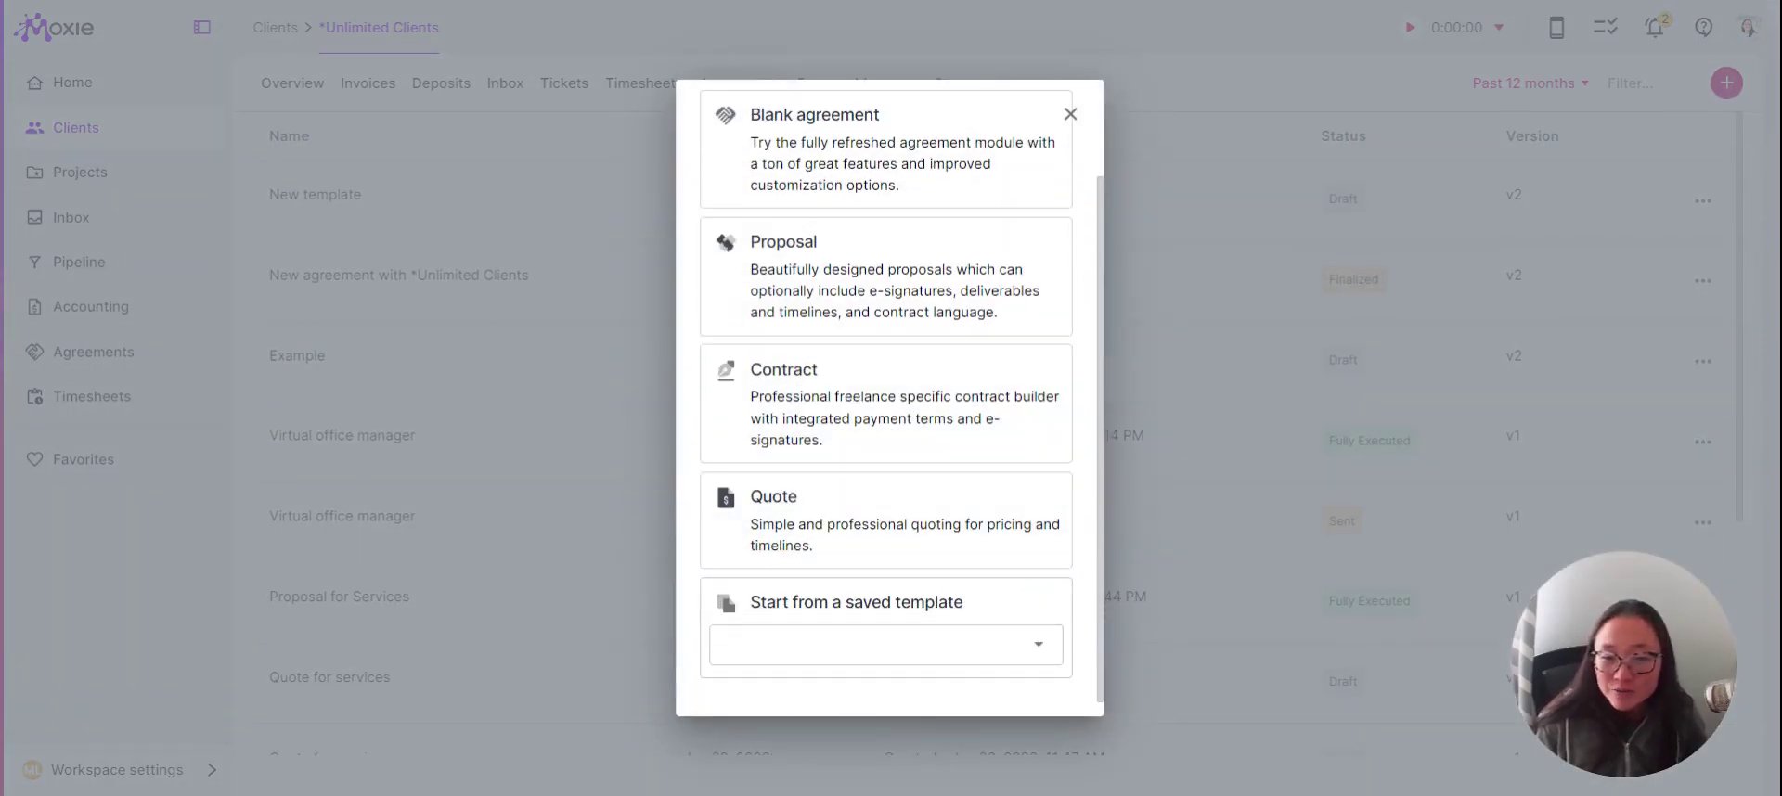
left_click(928, 644)
left_click(897, 477)
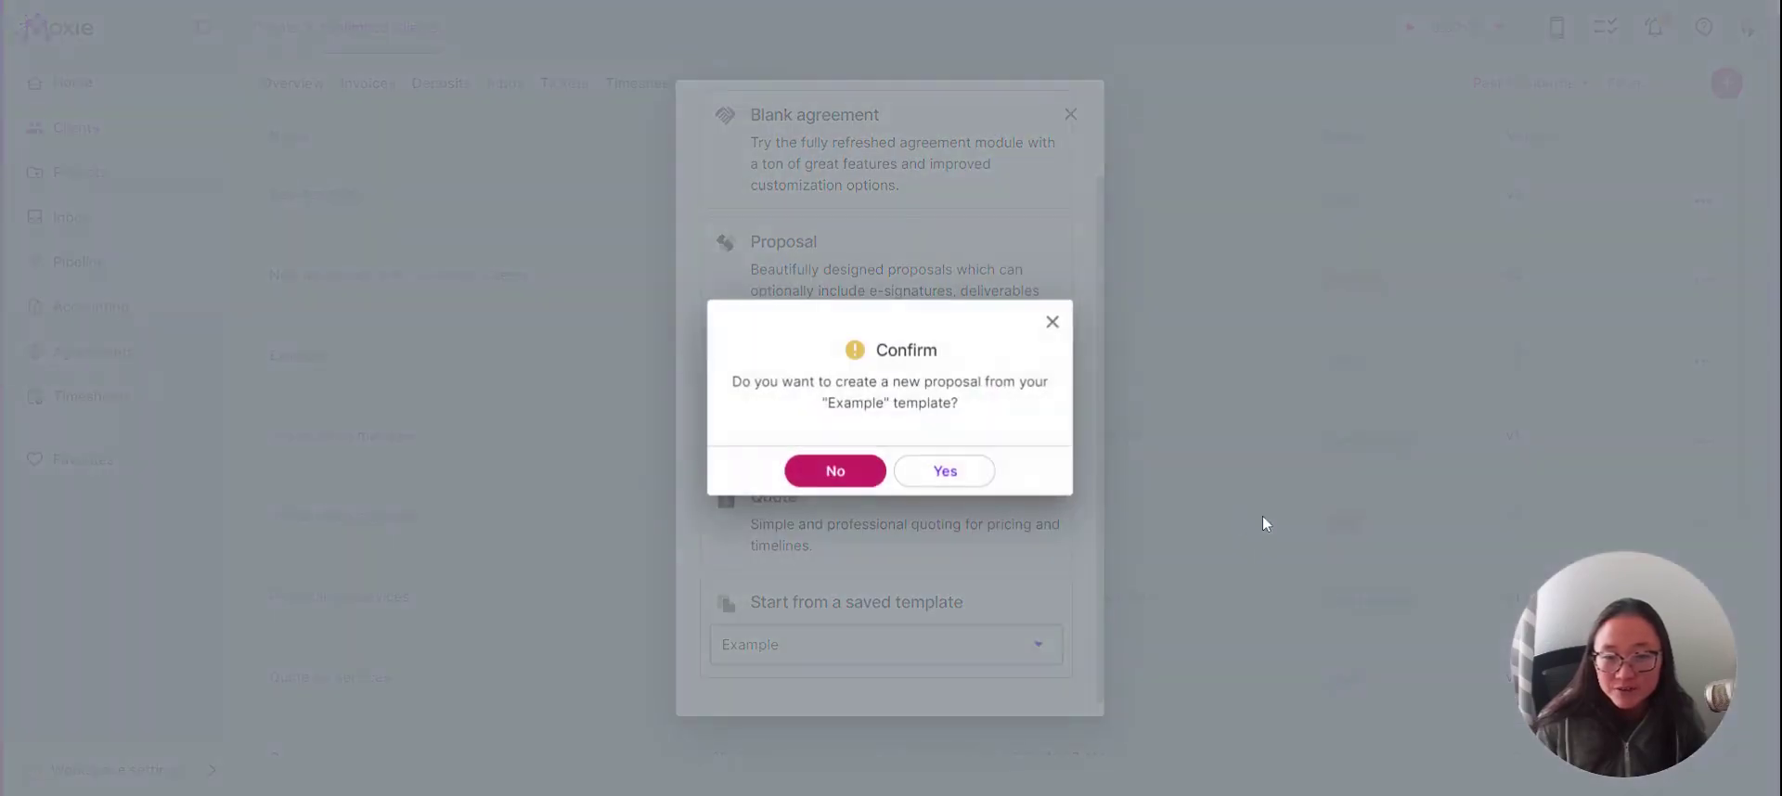
left_click(945, 474)
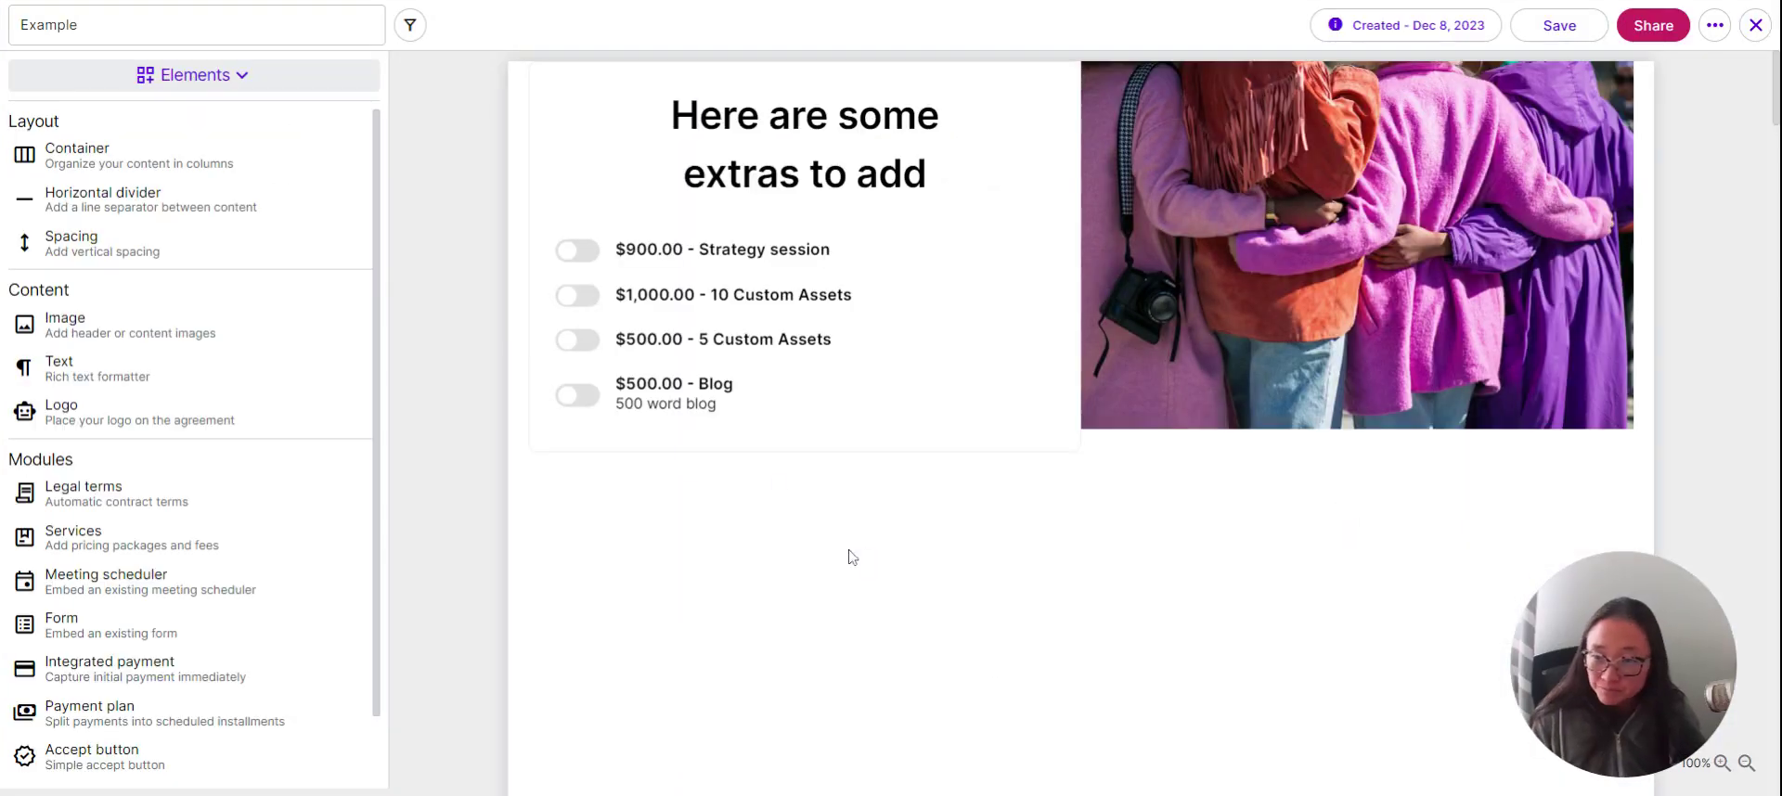
Review the new agreement's cover, client-specific proposal text, portfolio, service packages, add-ons, payment plan and card field
scroll(848, 553, "down", 10)
scroll(1068, 530, "up", 3)
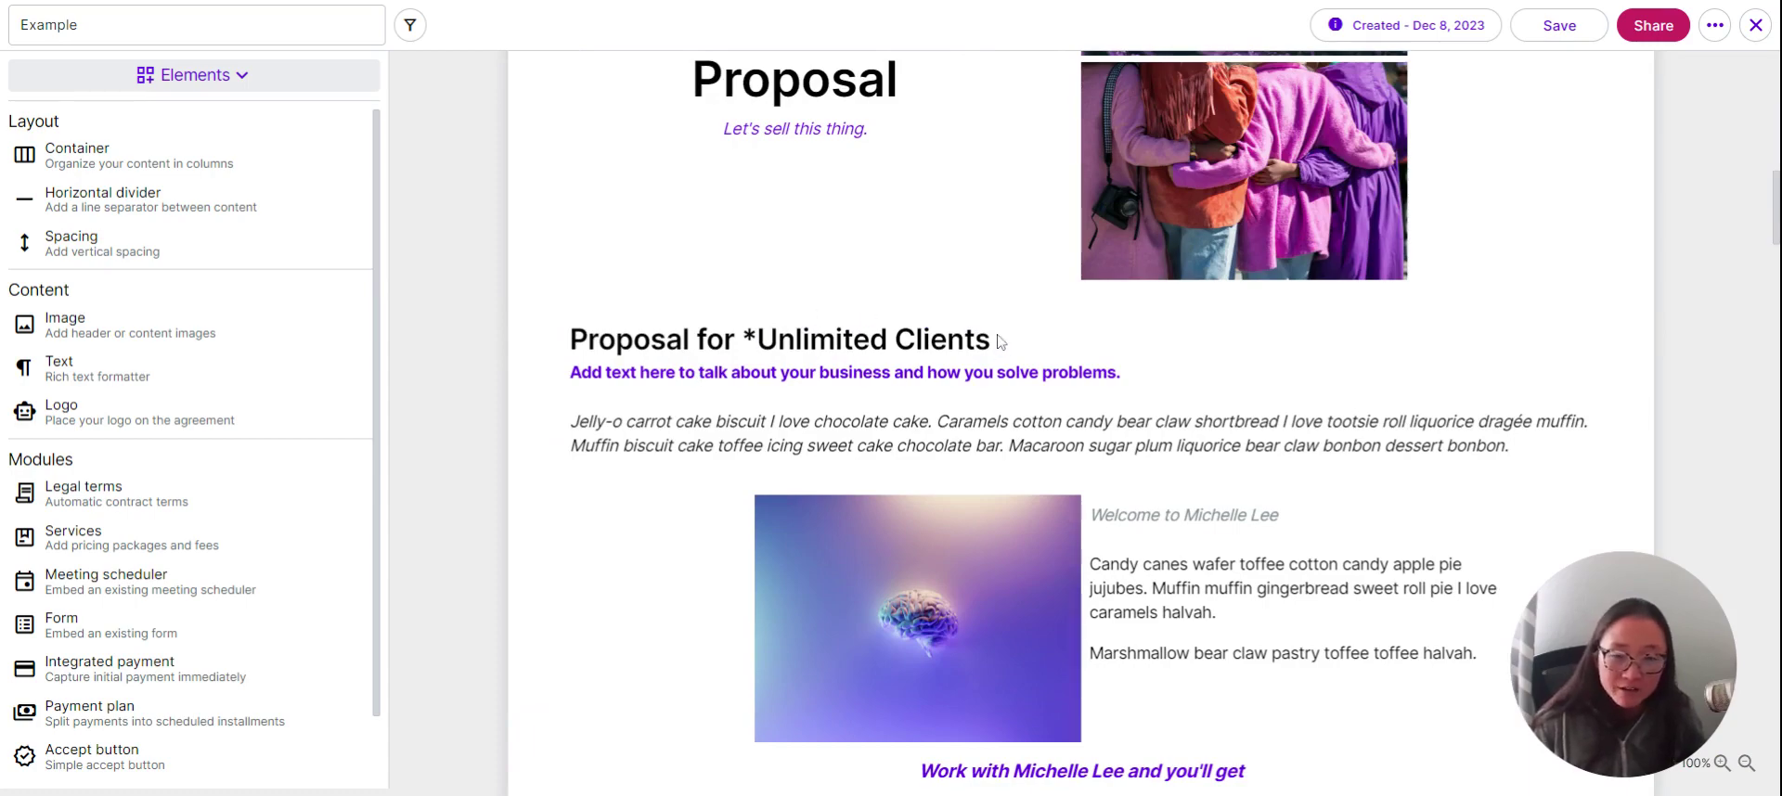
scroll(1225, 520, "down", 5)
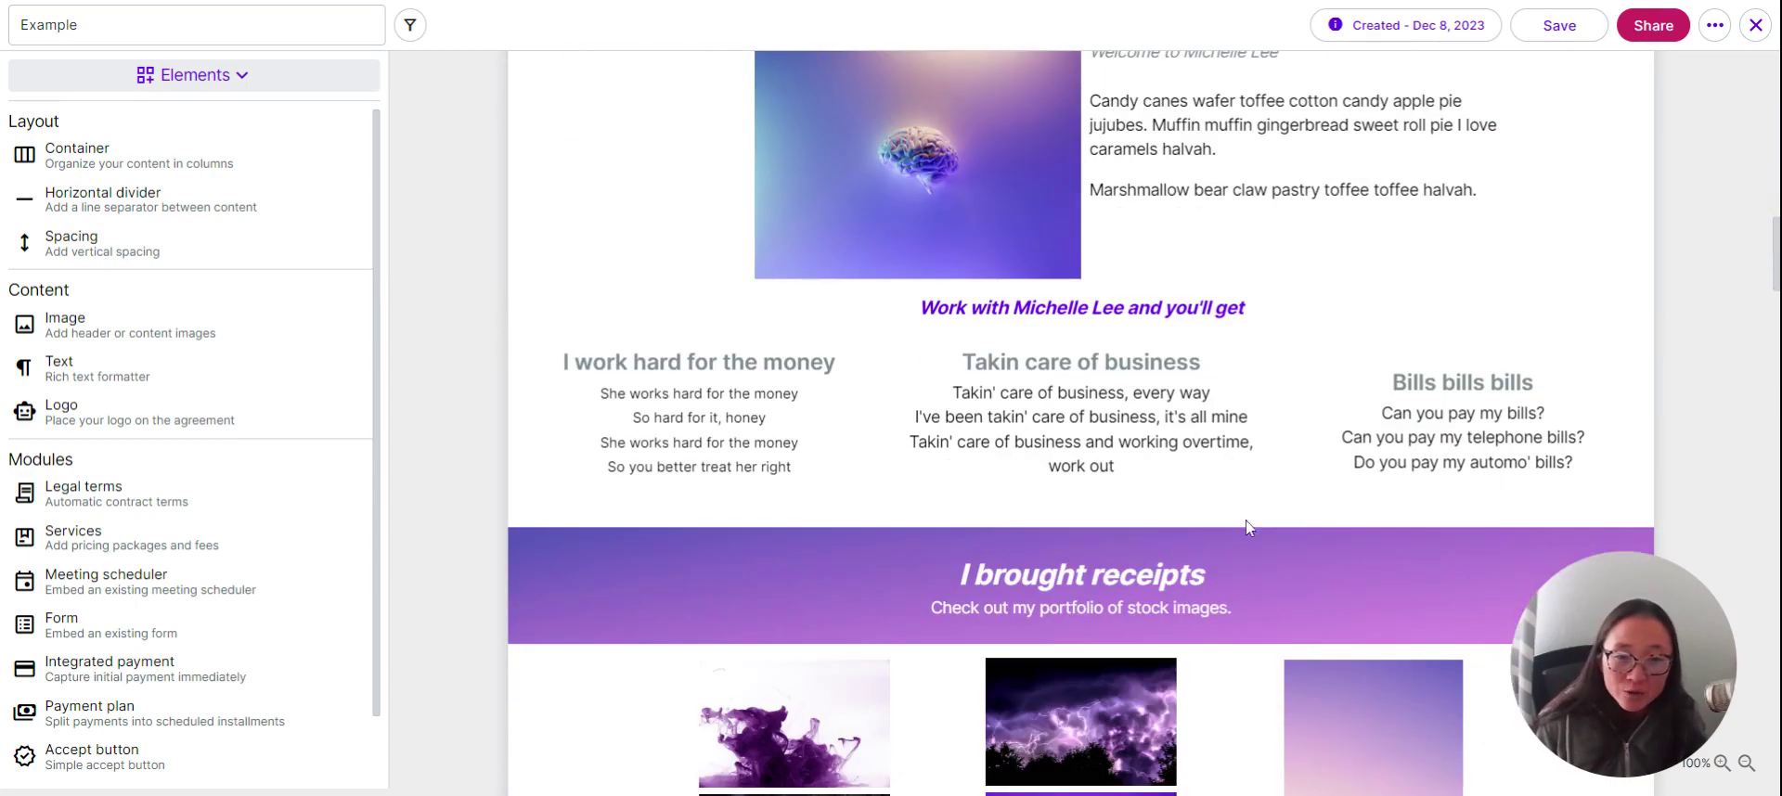
scroll(1076, 418, "down", 12)
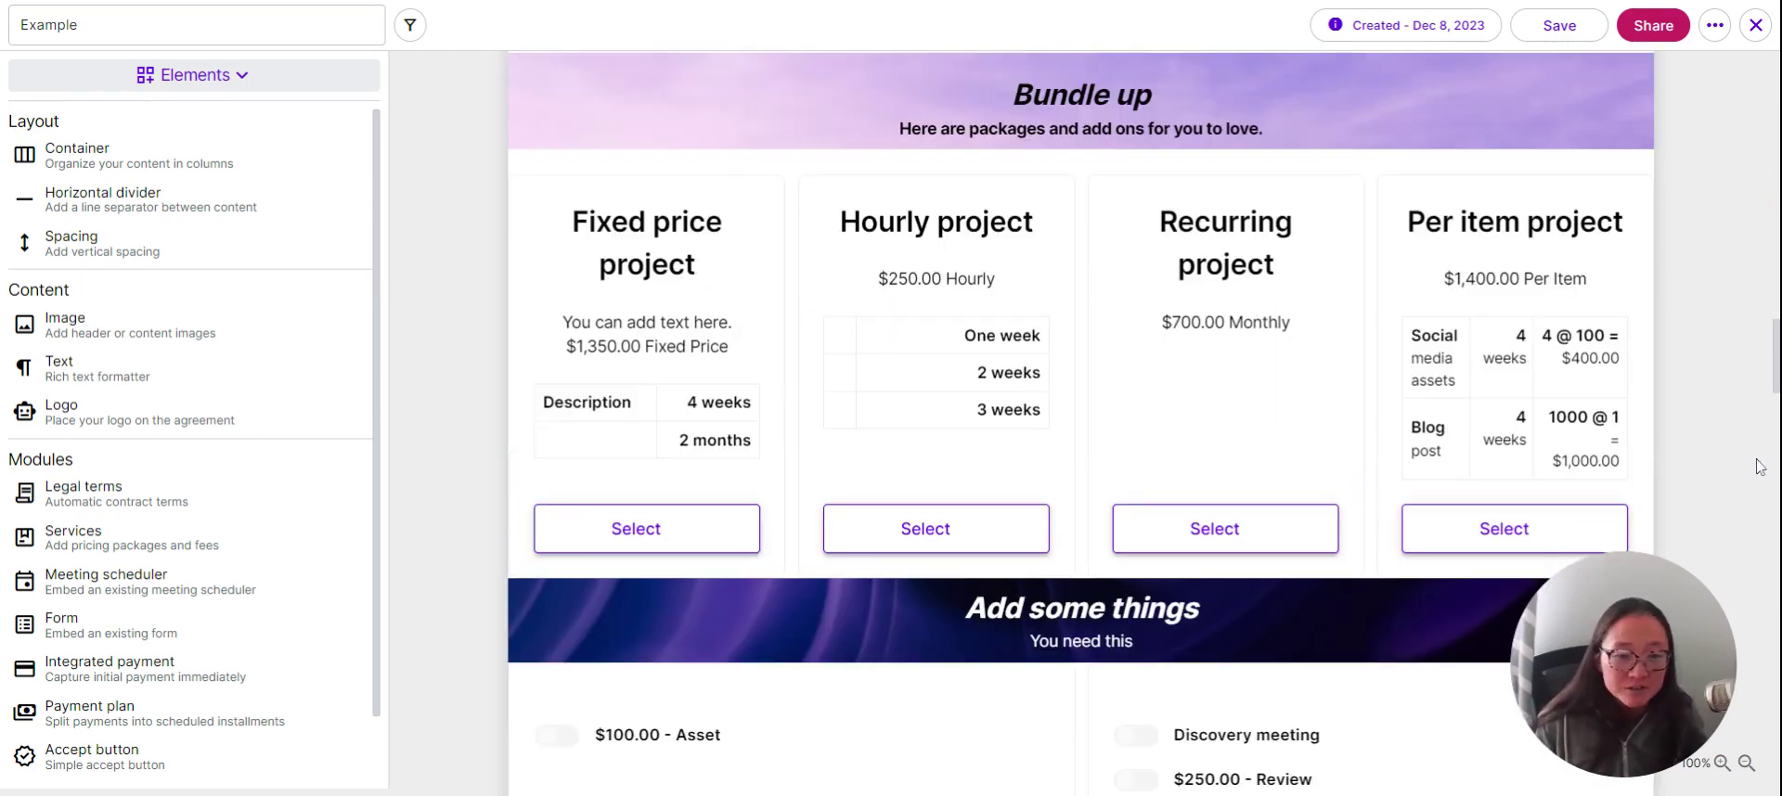
scroll(1088, 504, "down", 3)
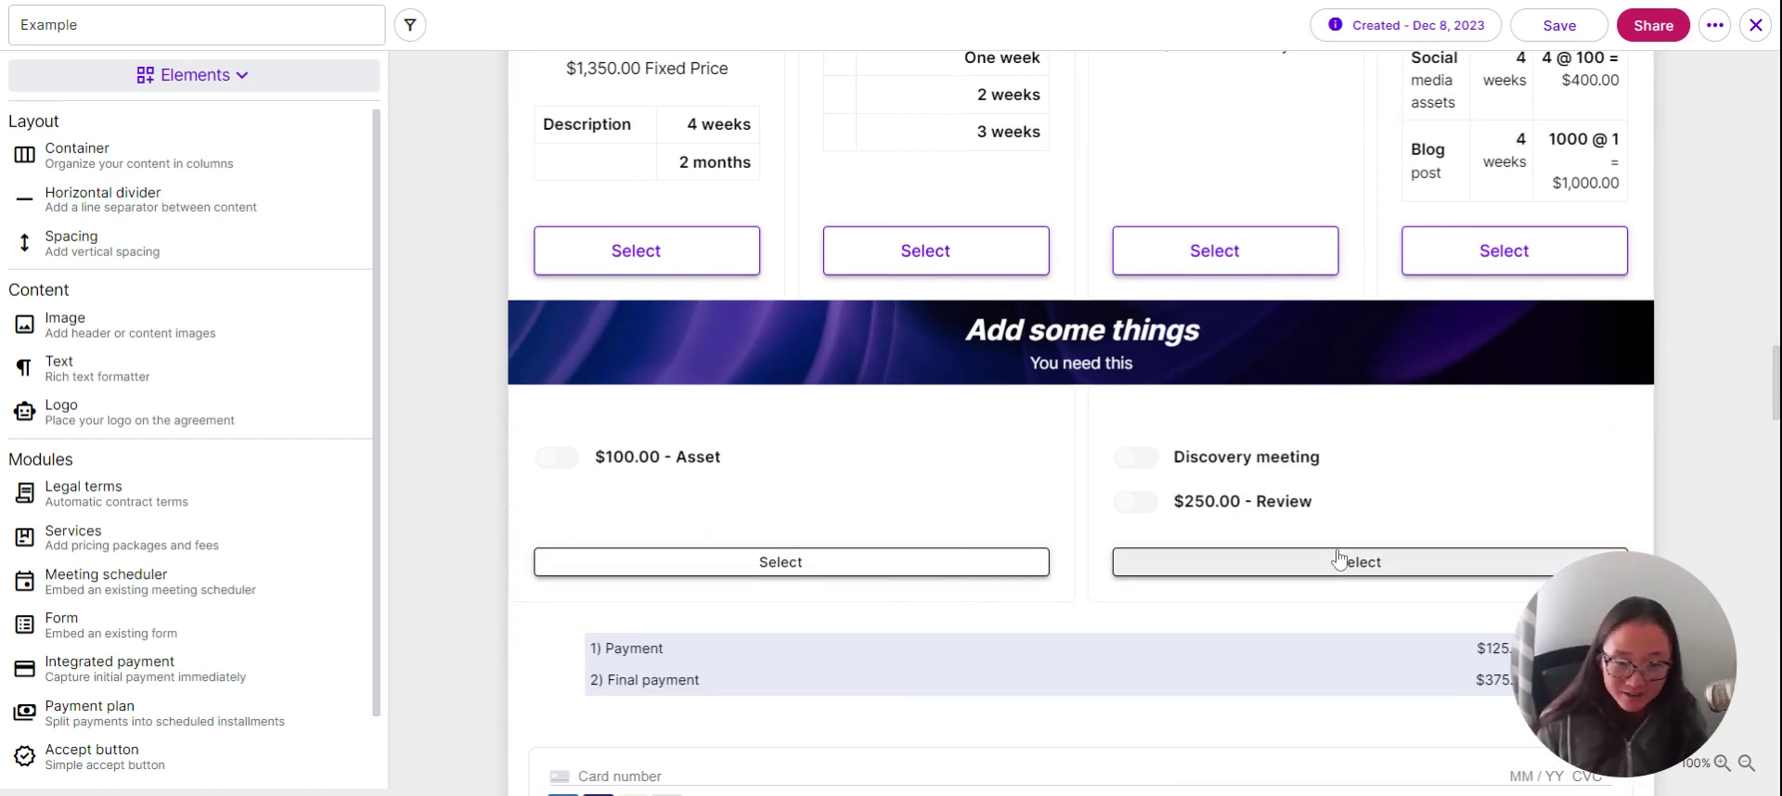
scroll(1348, 555, "down", 3)
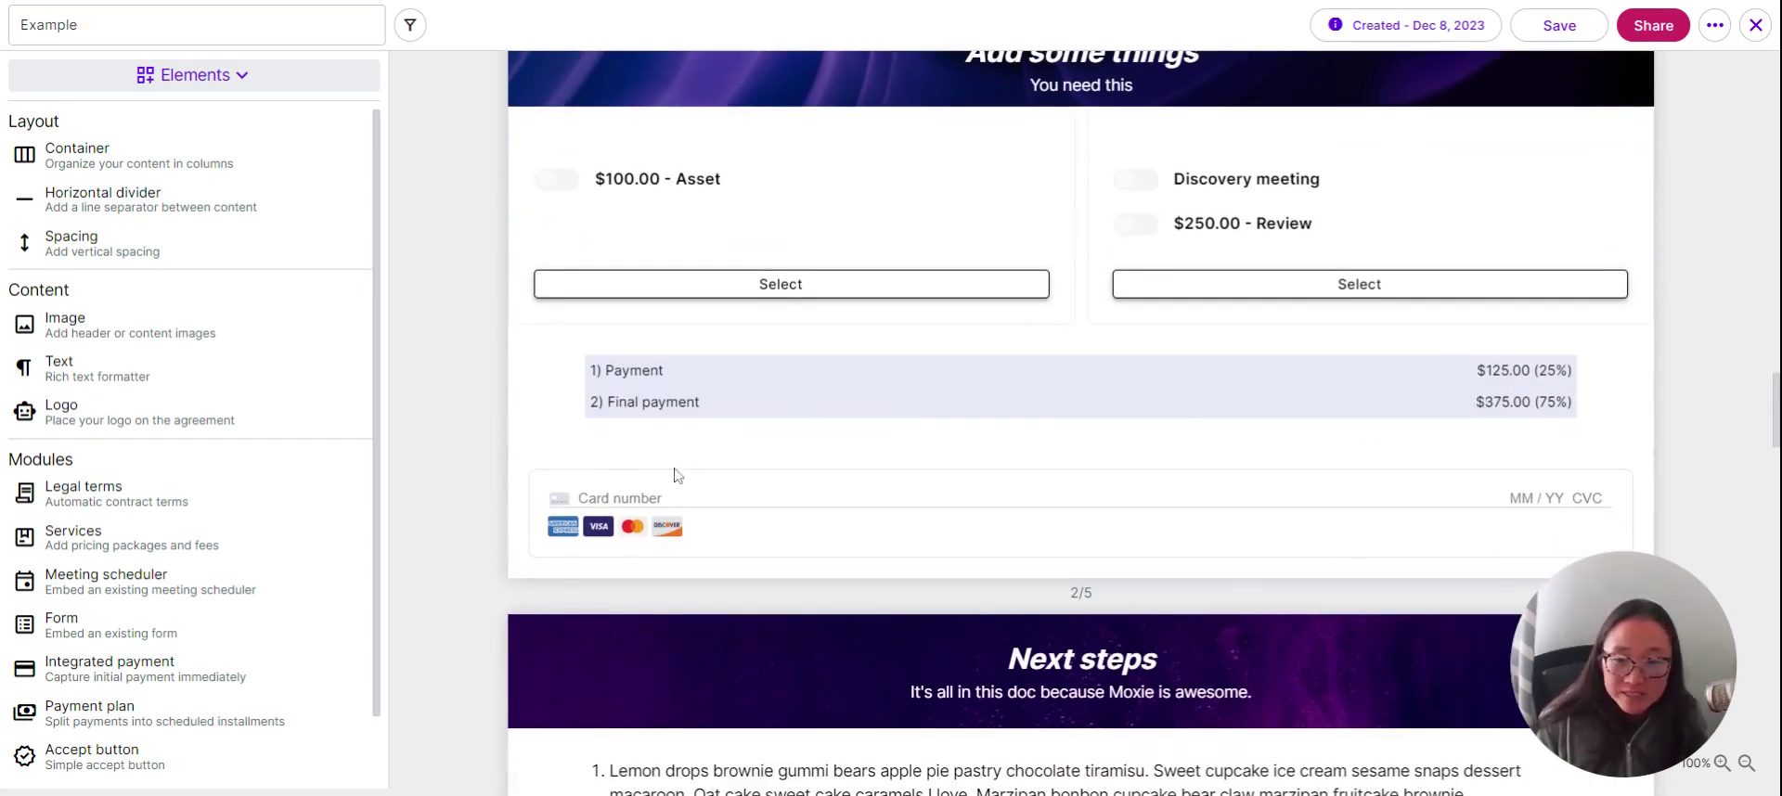
Select the Fixed price project and Recurring project packages in the Bundle up section
scroll(678, 475, "up", 4)
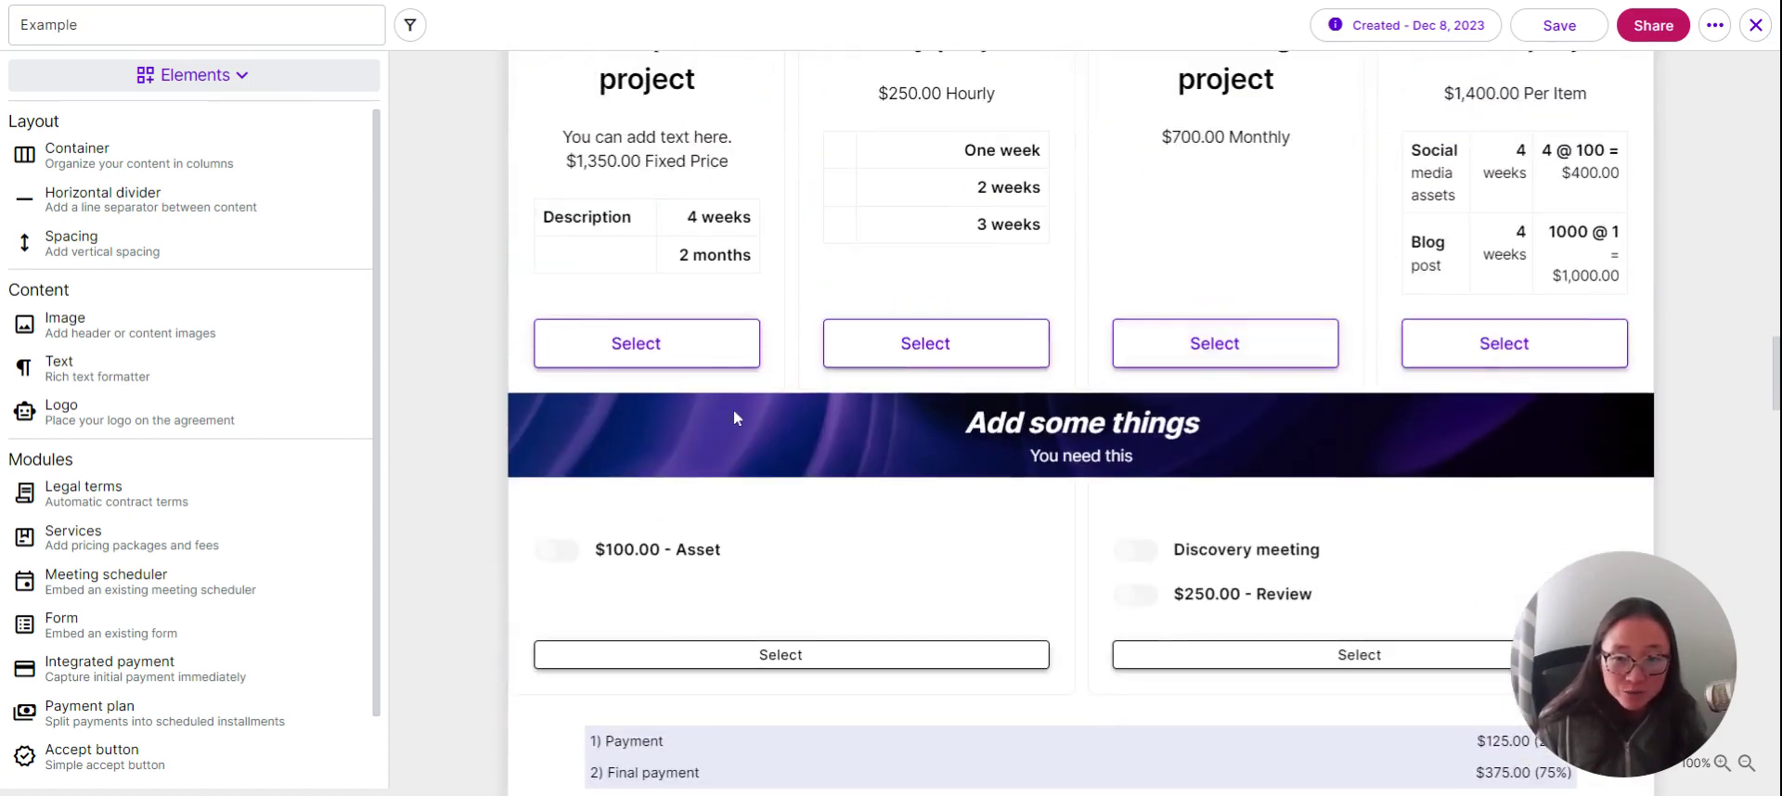
left_click(654, 354)
left_click(1221, 351)
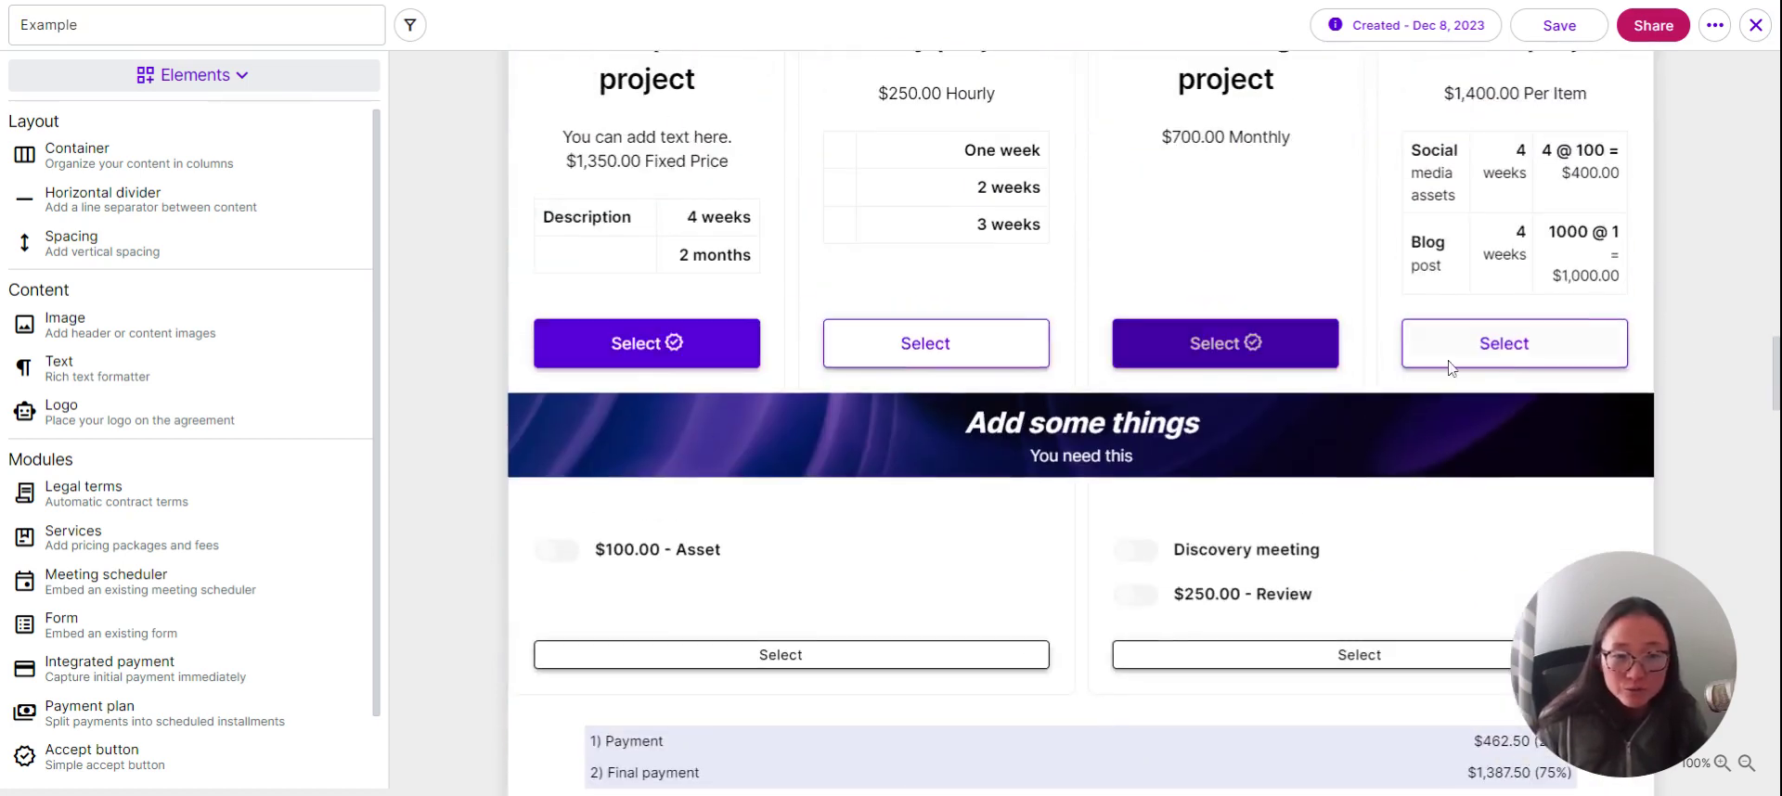
Select the package with Discovery meeting and Review under Add some things, and switch on both items
scroll(1227, 403, "down", 1)
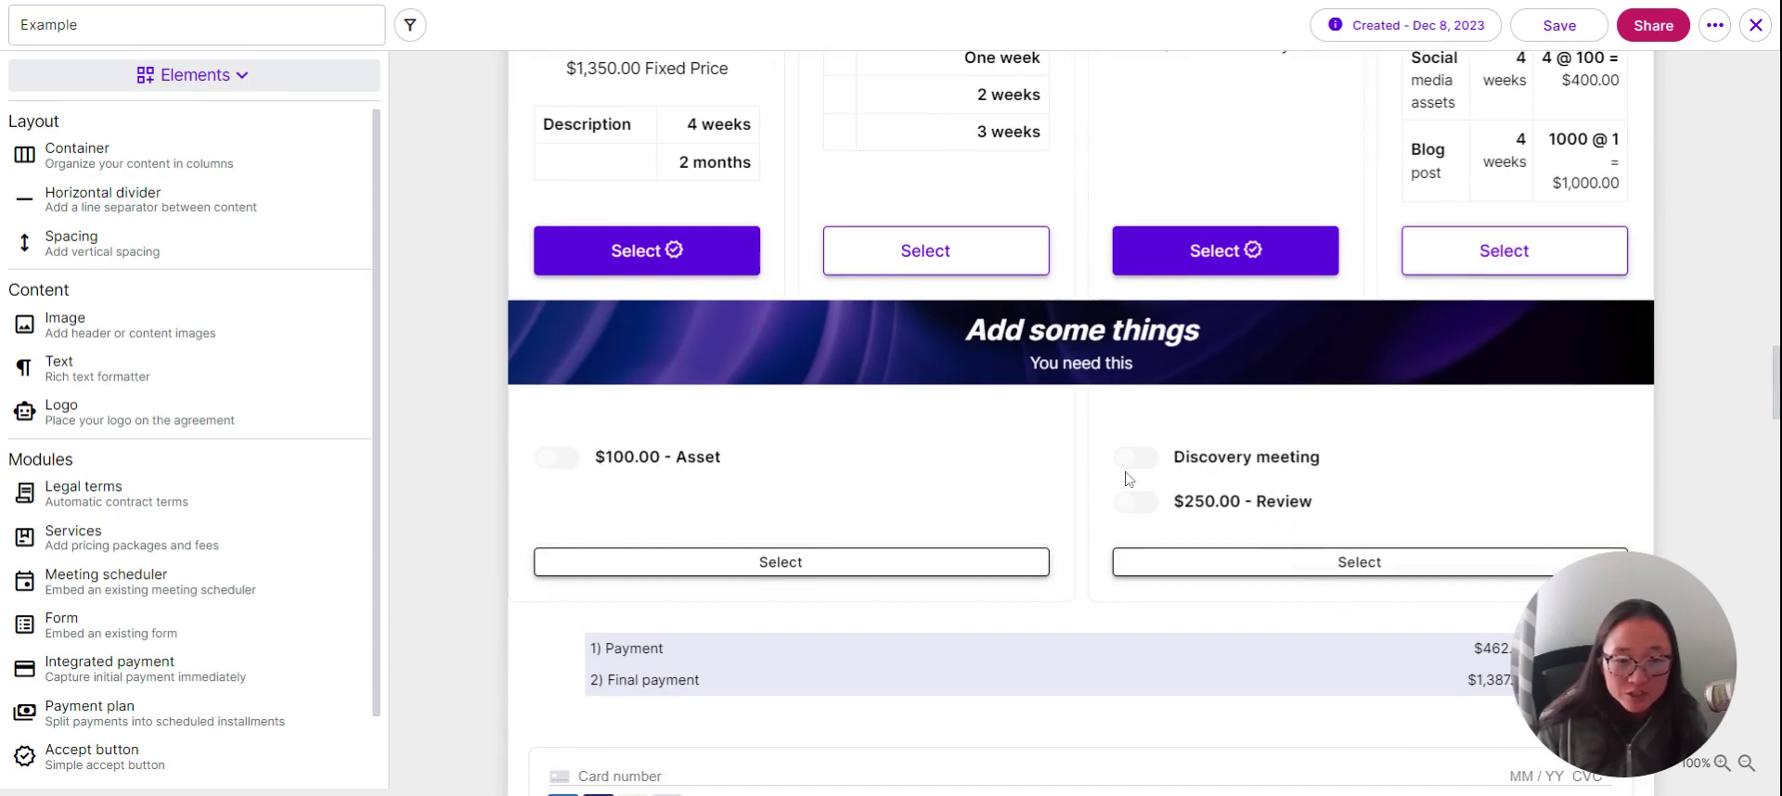
left_click(1147, 492)
left_click(1216, 586)
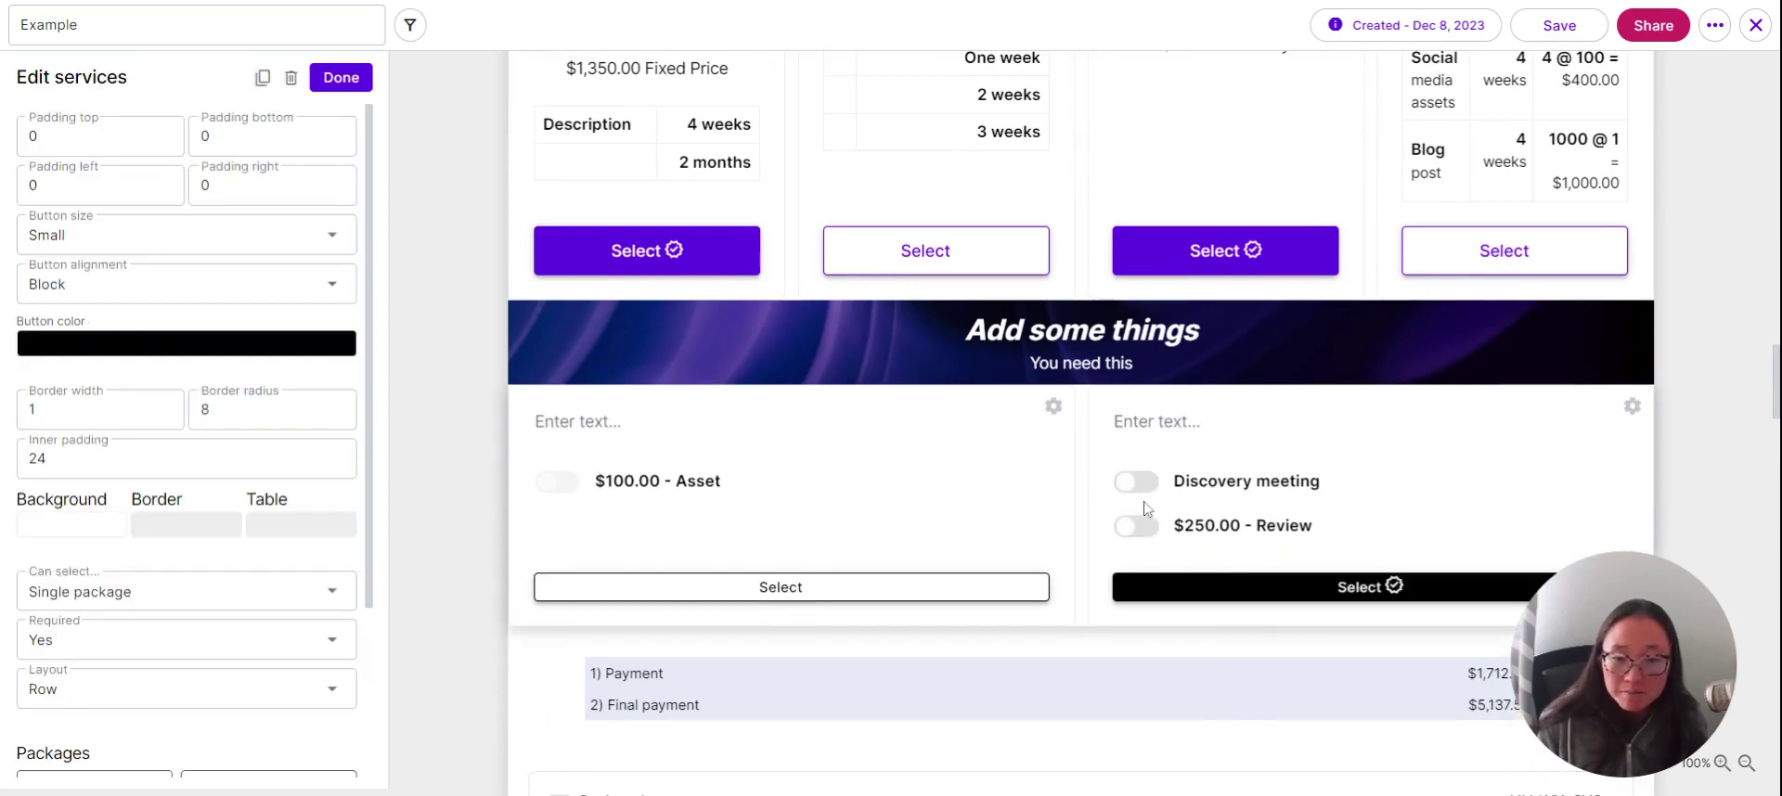
left_click(1134, 525)
Examine the payment plan for the selected services, the information form, the meeting scheduler and the legal terms
scroll(1384, 449, "down", 4)
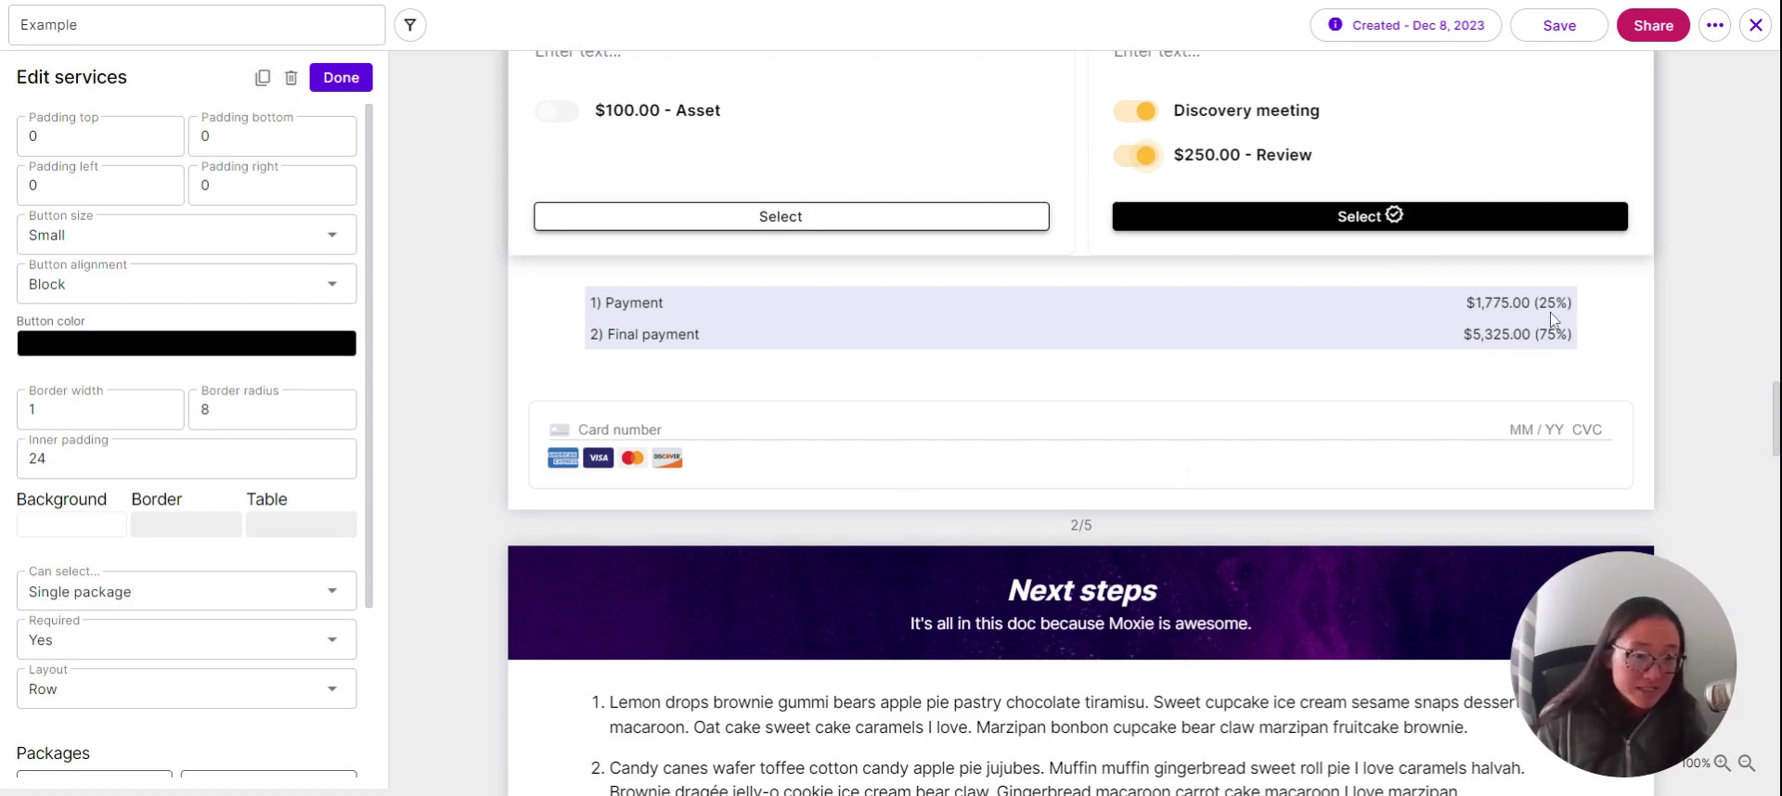
scroll(1131, 82, "up", 4)
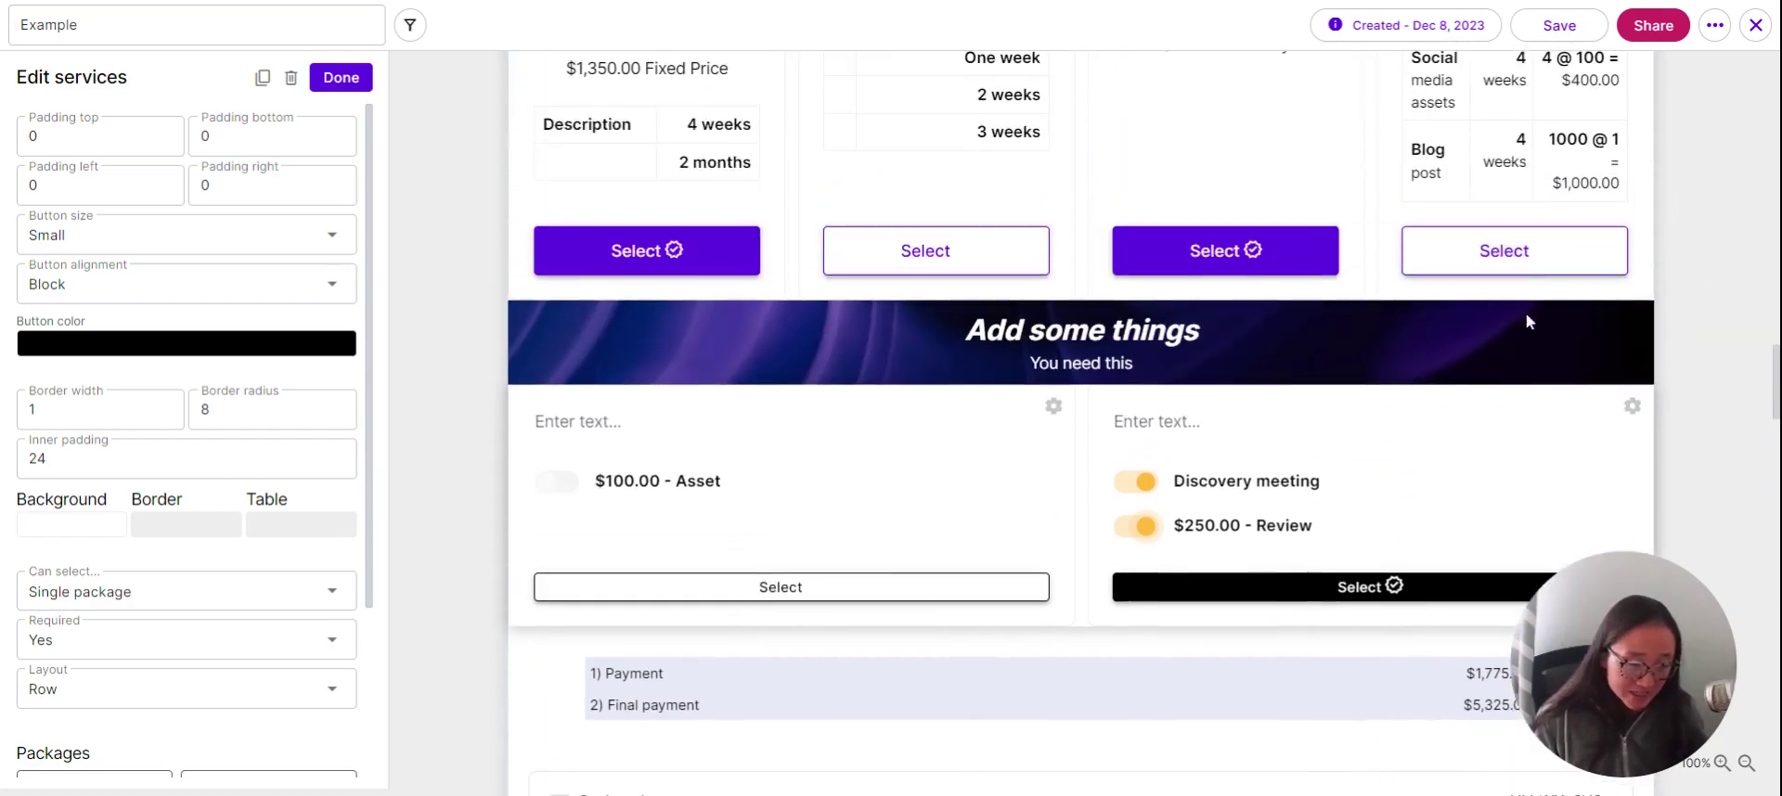
scroll(1526, 322, "down", 10)
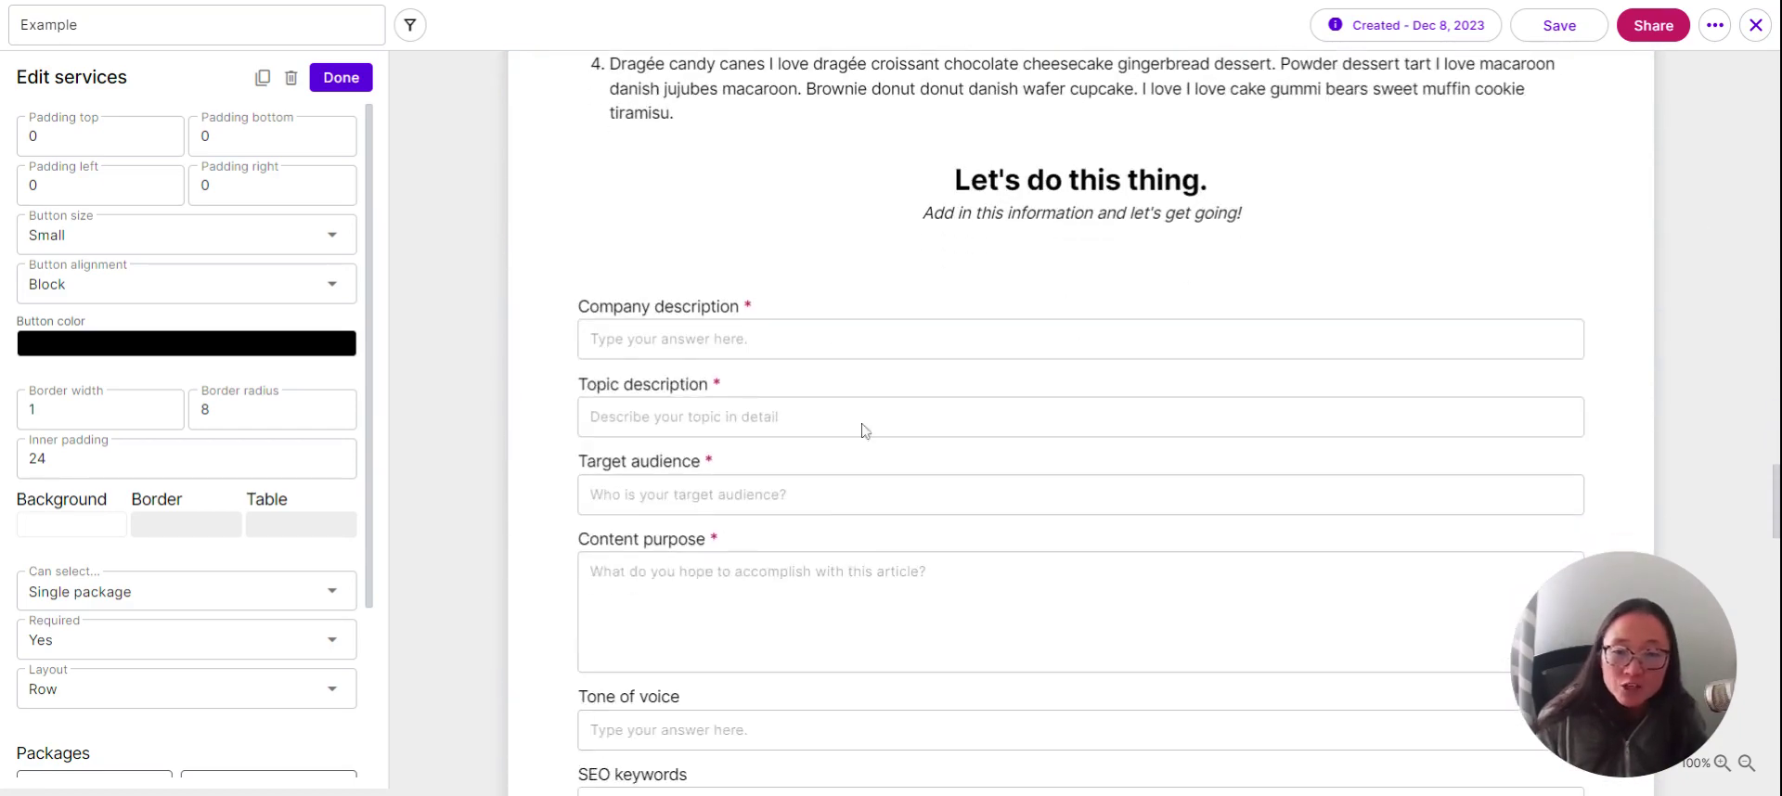
scroll(861, 430, "down", 12)
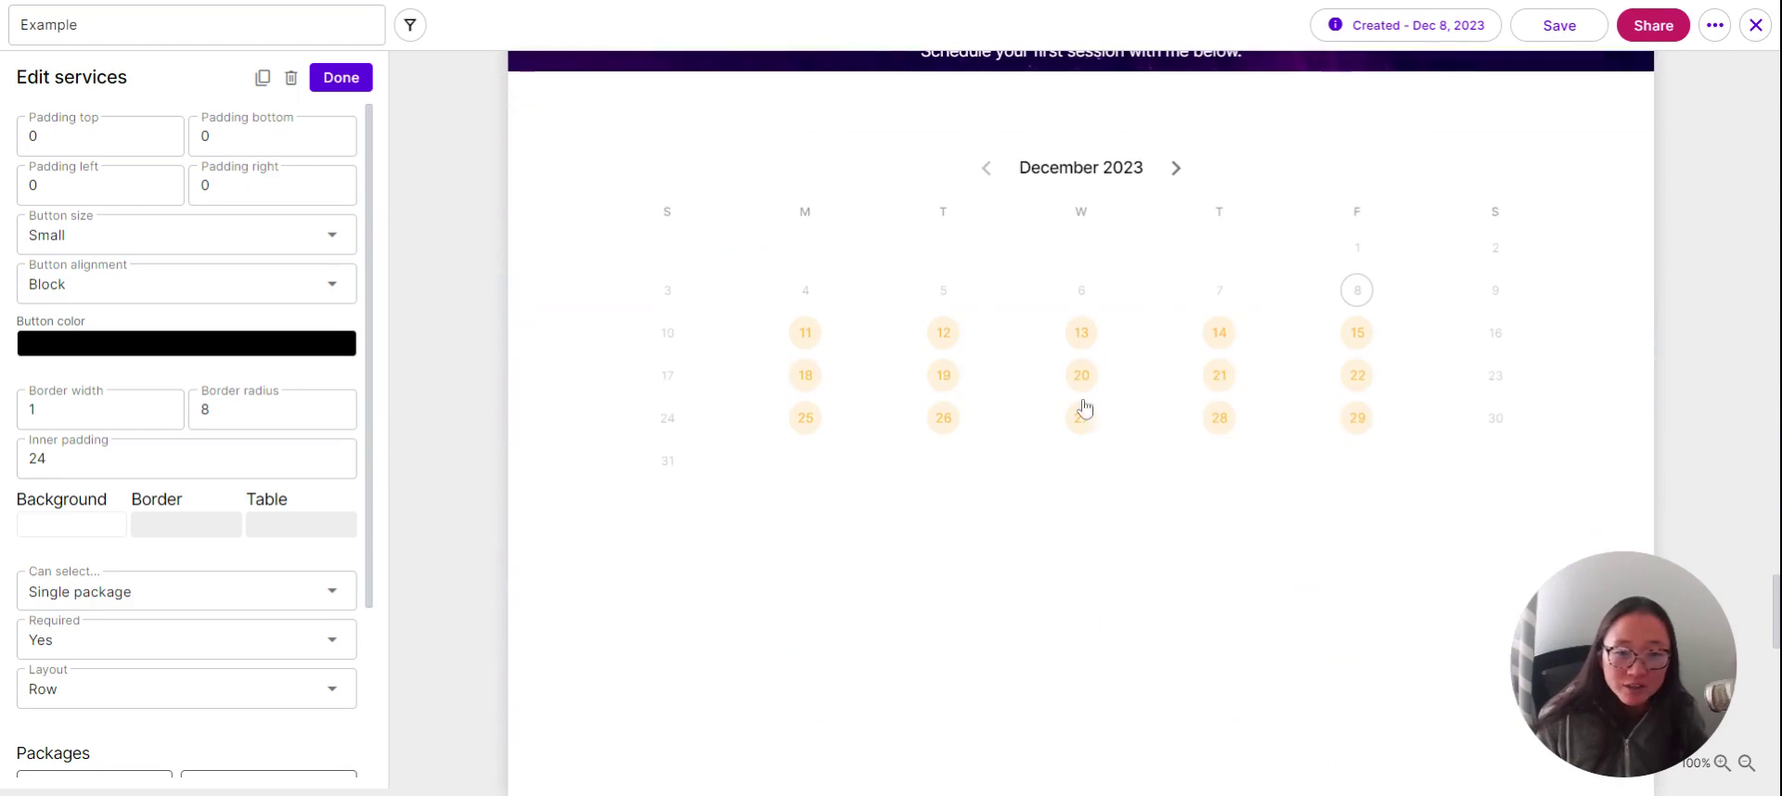
scroll(1084, 409, "down", 8)
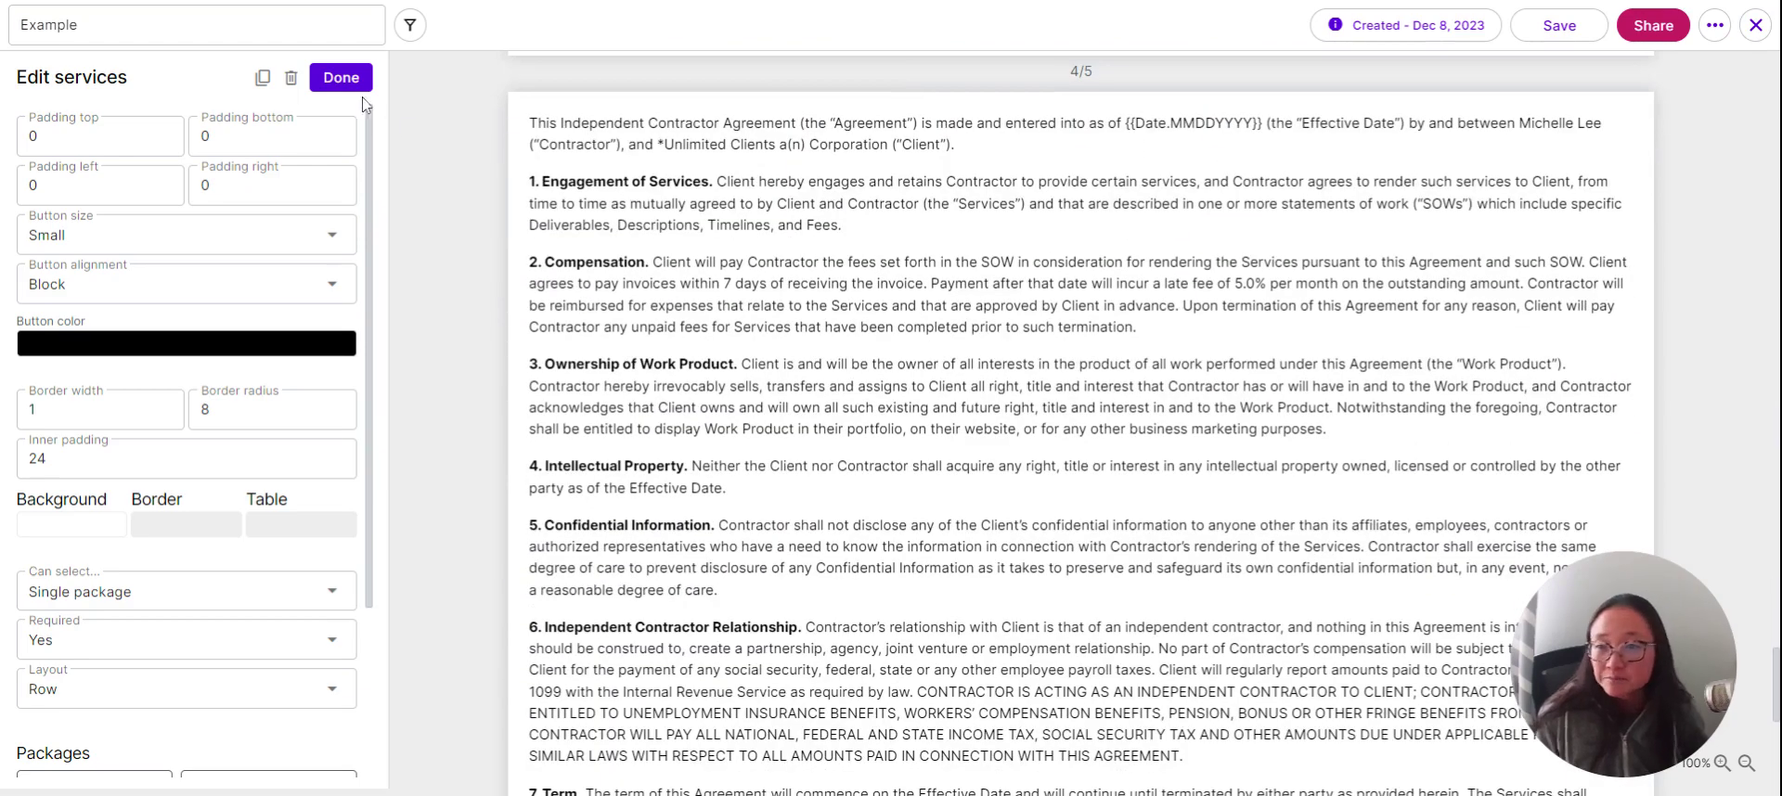
Try to share the agreement, finish editing the services block and open the agreement's signer list
left_click(1654, 28)
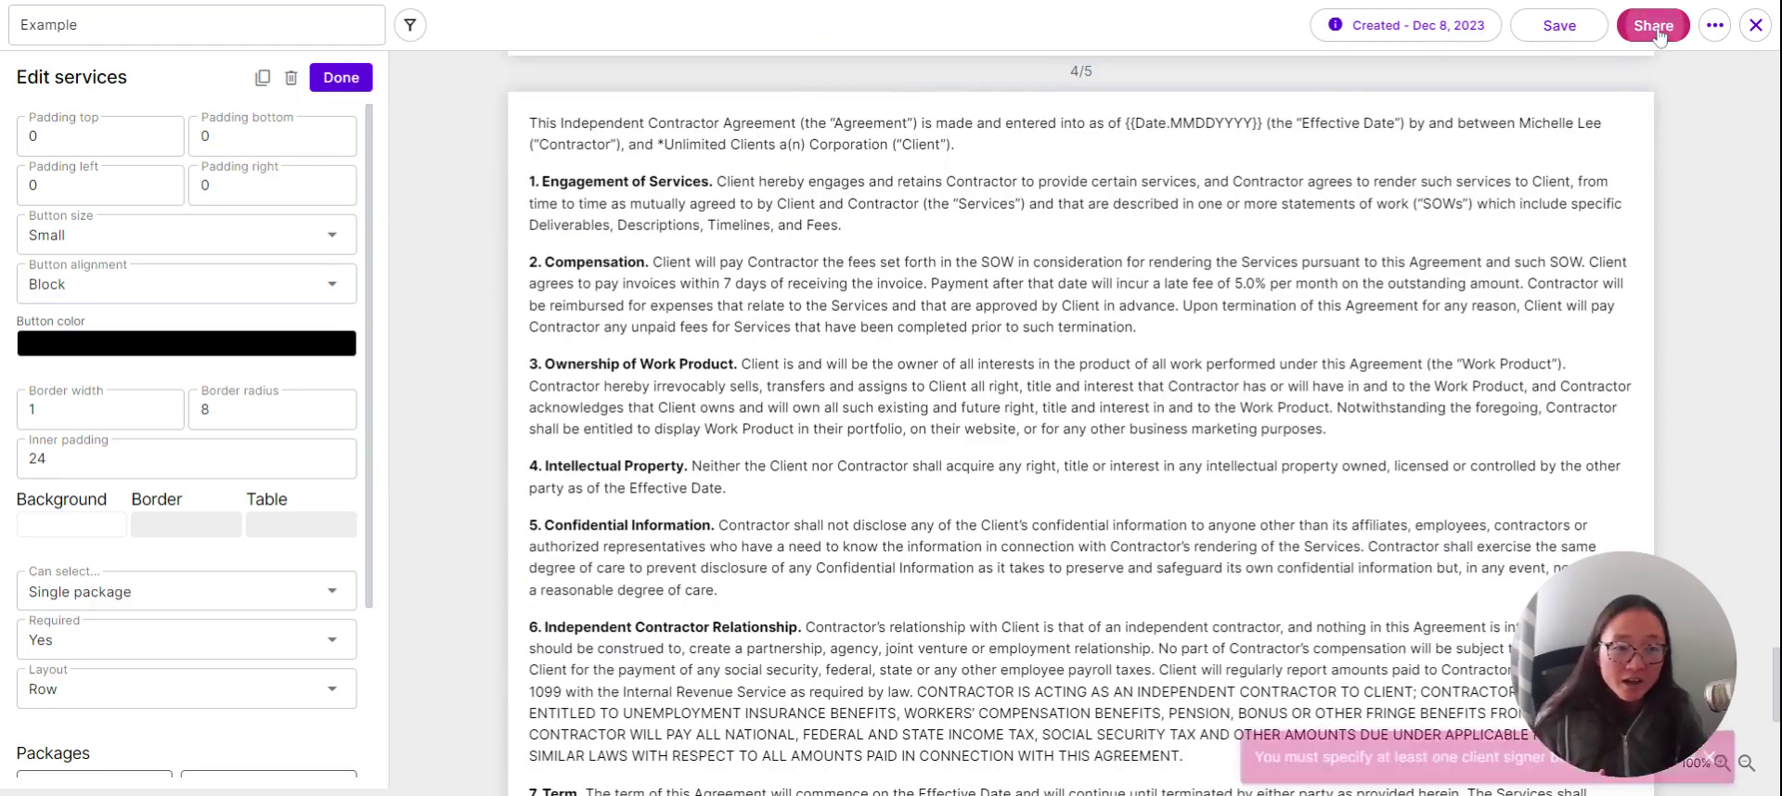
left_click(343, 81)
scroll(1021, 501, "down", 8)
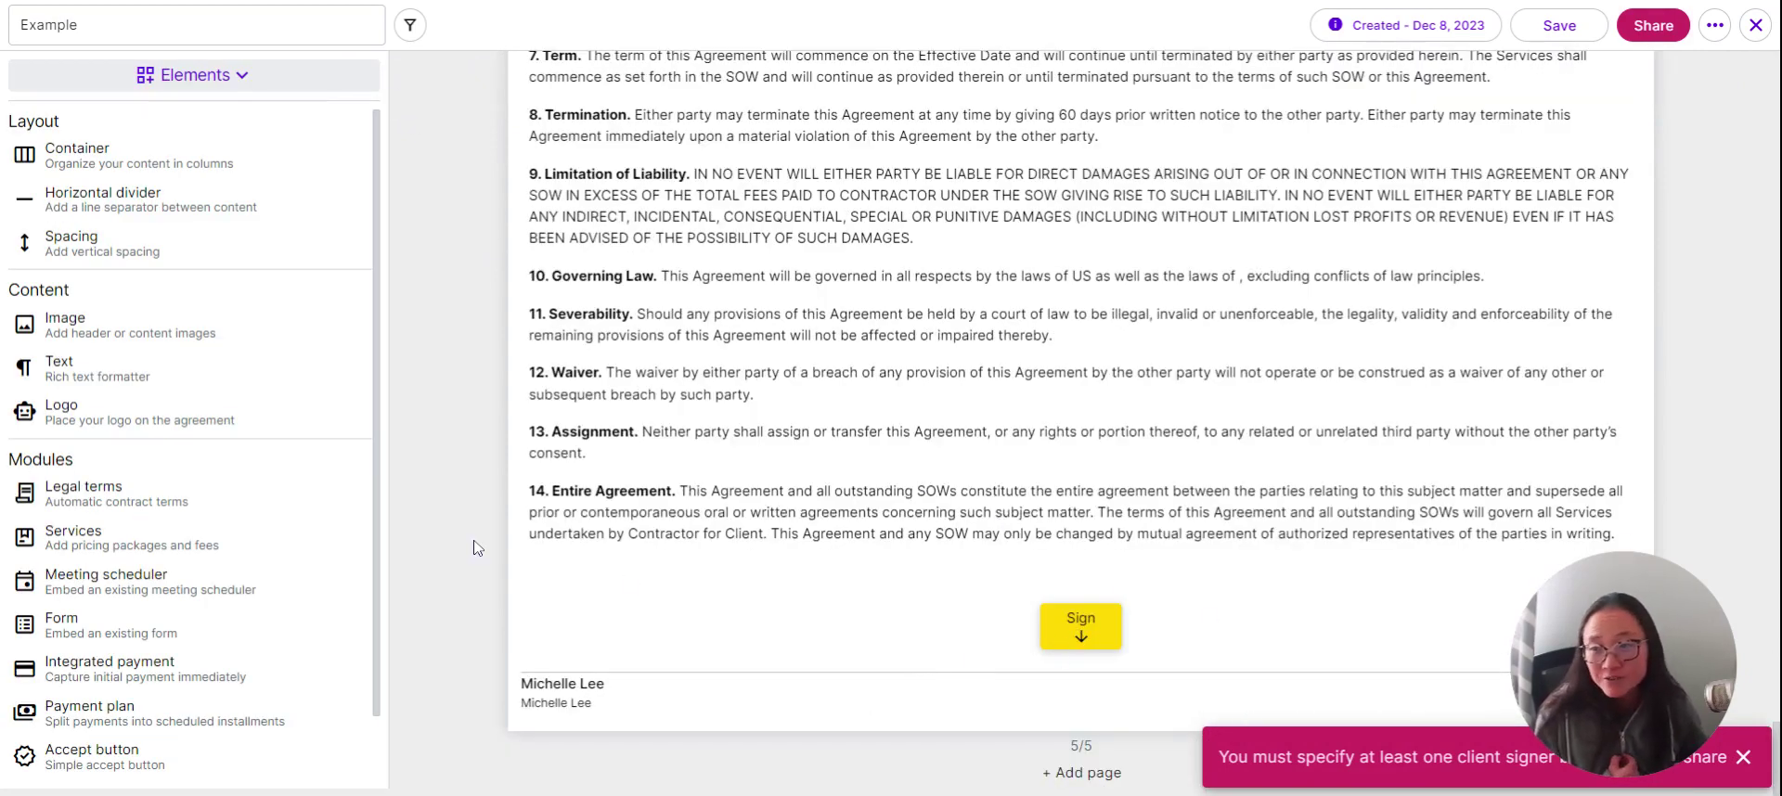
left_click(249, 82)
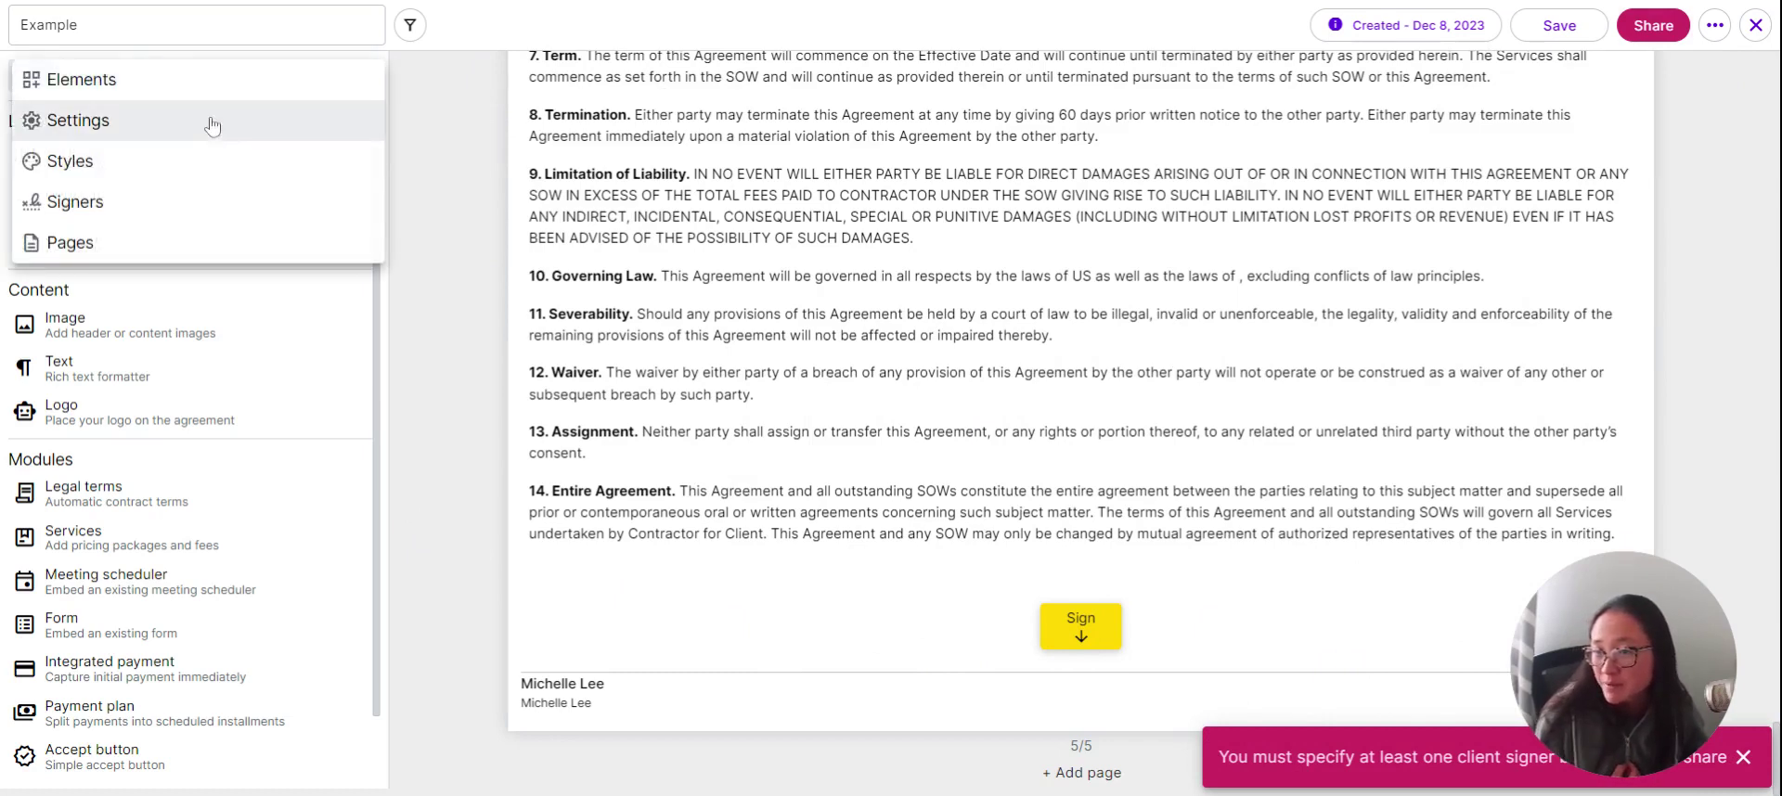
left_click(123, 204)
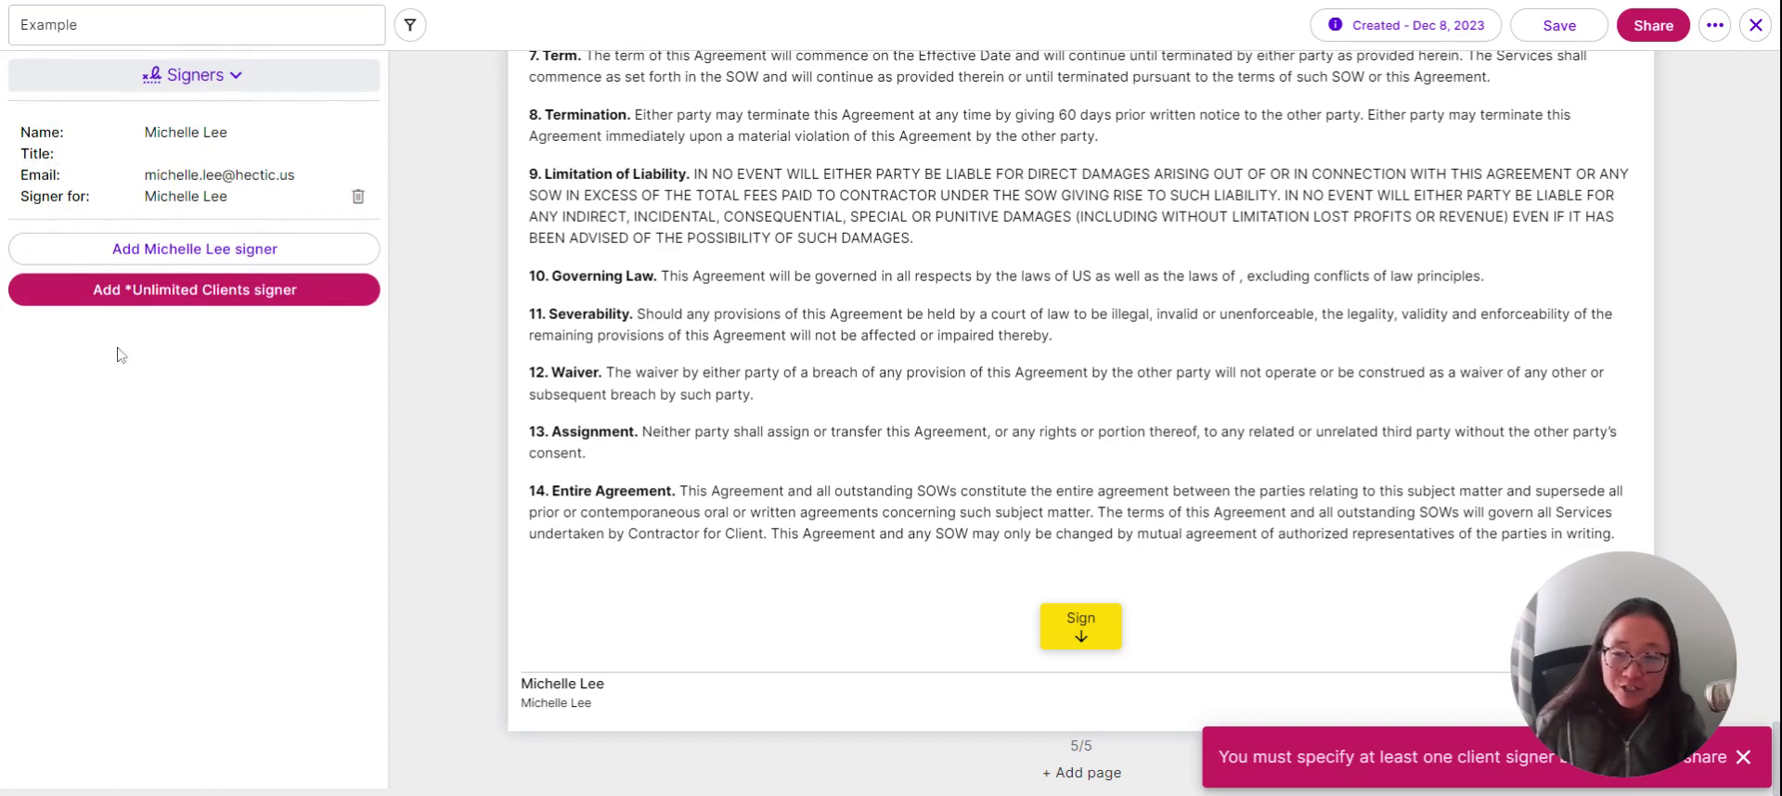
Add both listed contacts of *Unlimited Clients as client signers on the agreement
left_click(230, 299)
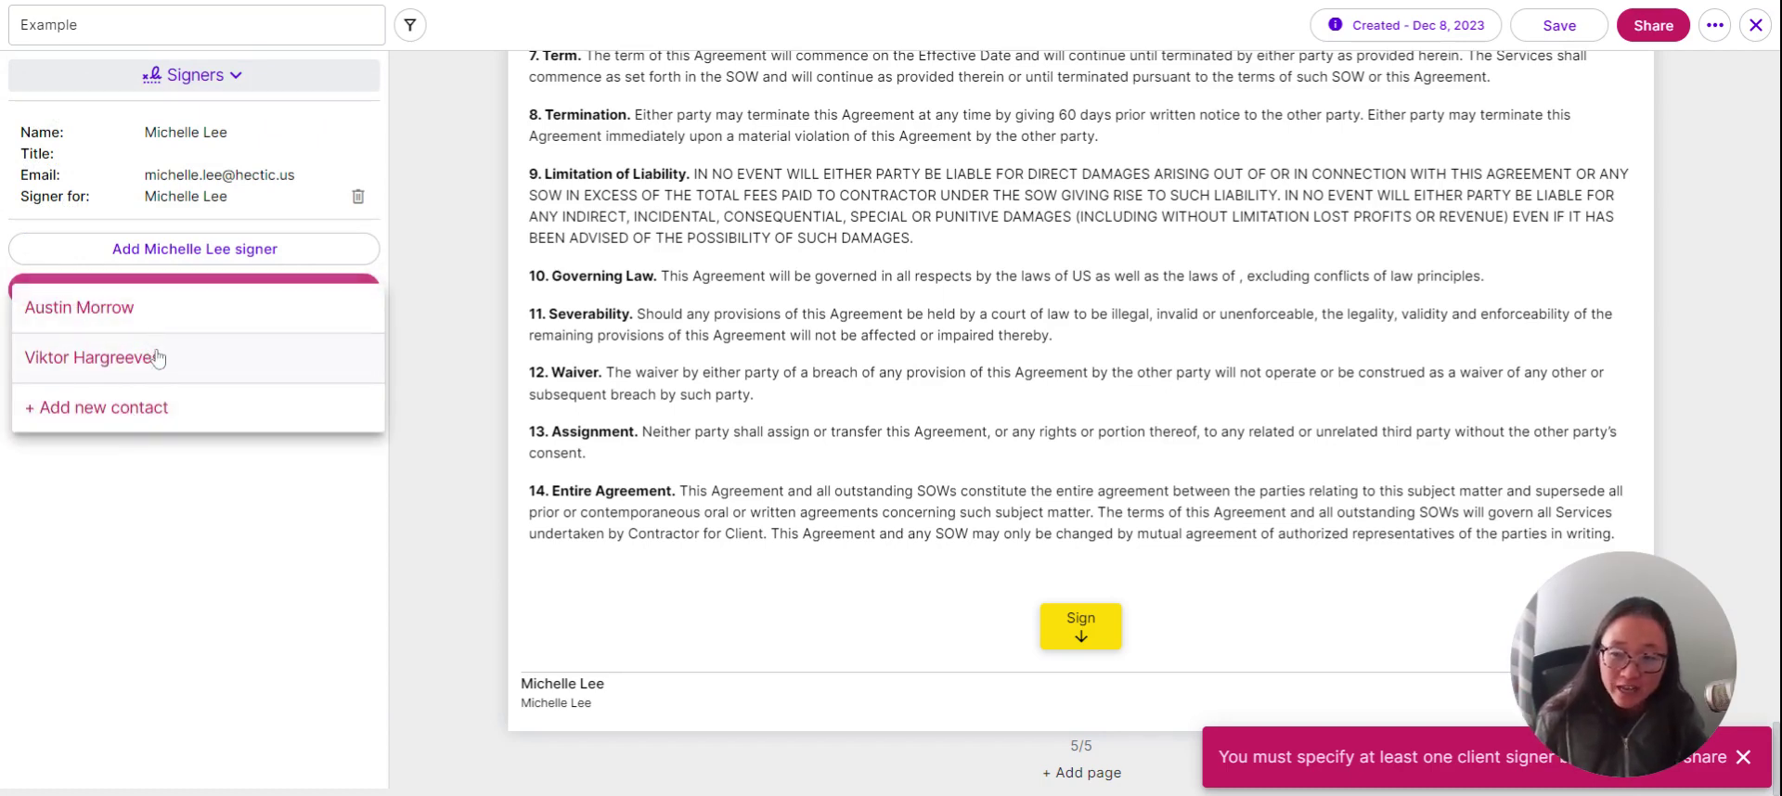
left_click(159, 309)
left_click(205, 412)
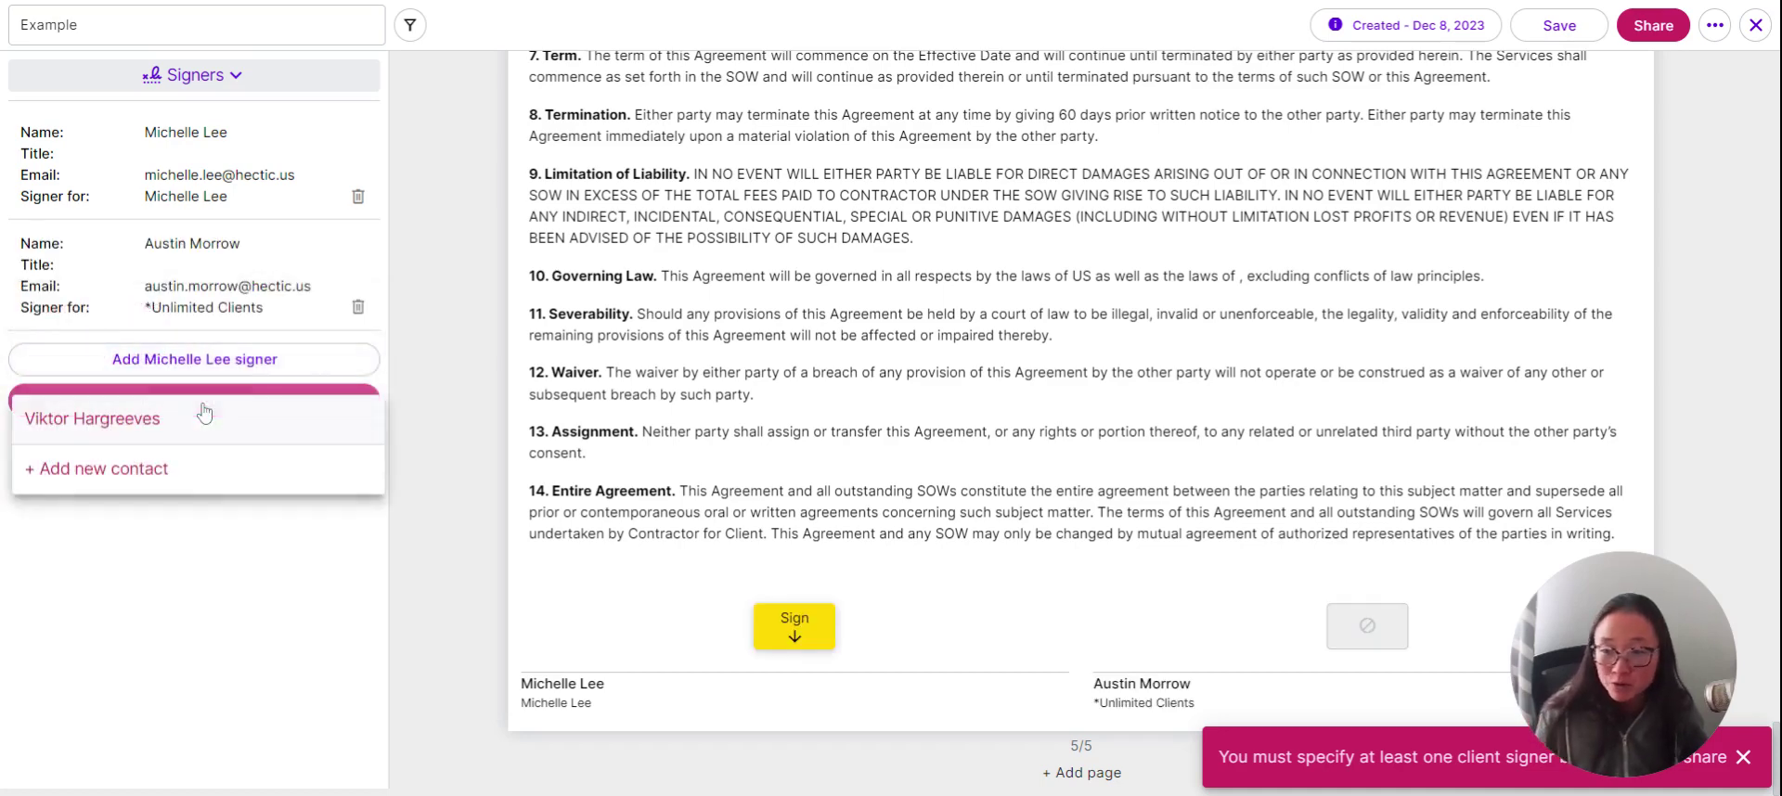
left_click(169, 427)
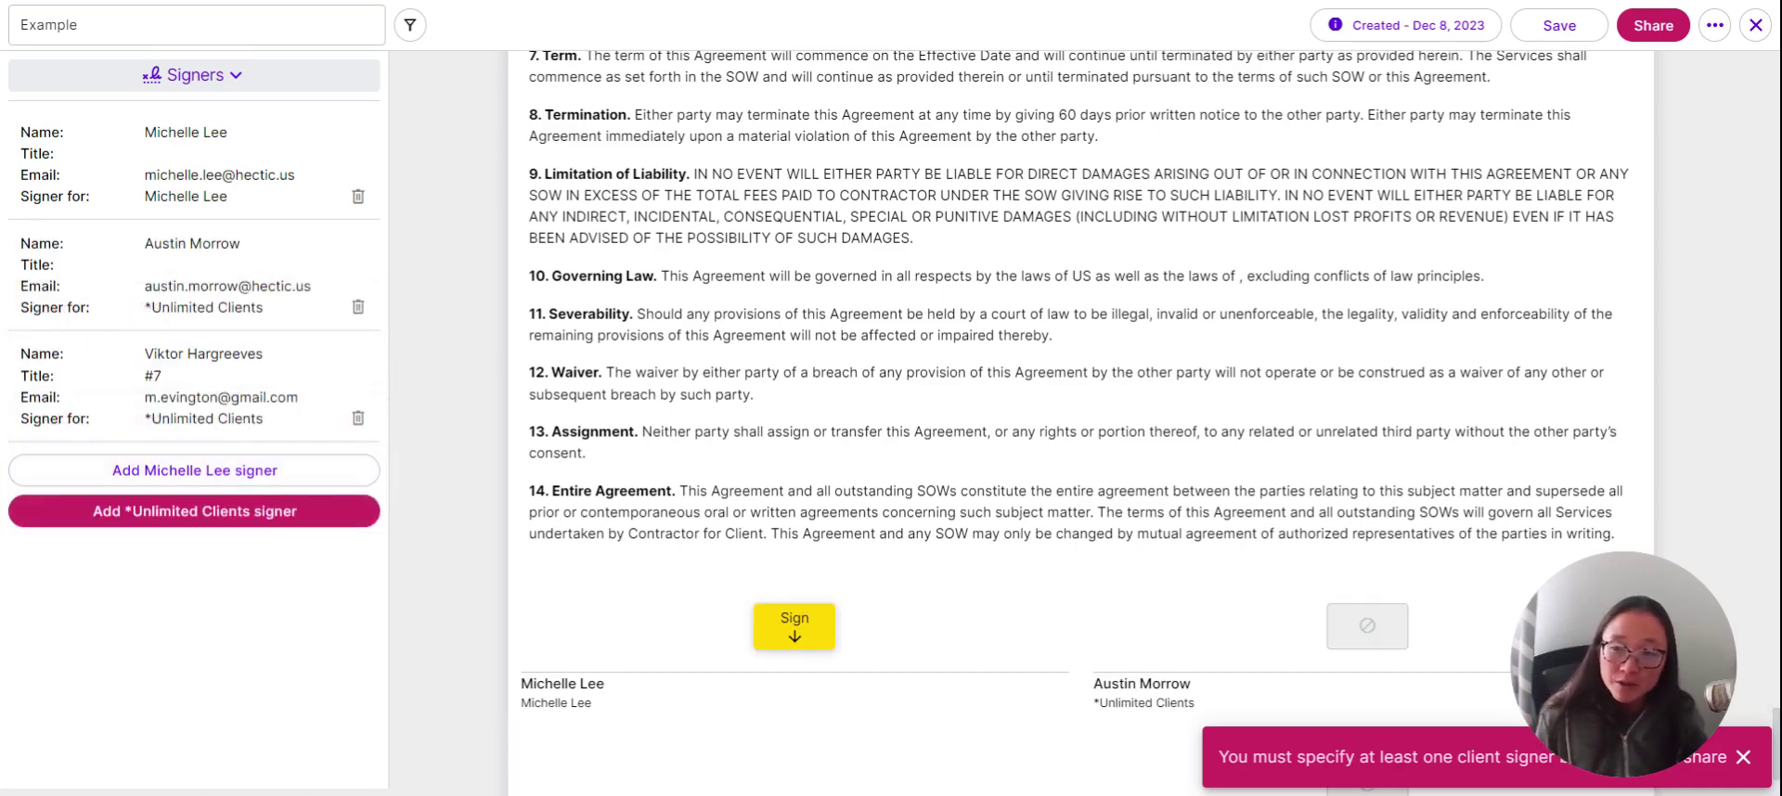
scroll(1131, 650, "down", 2)
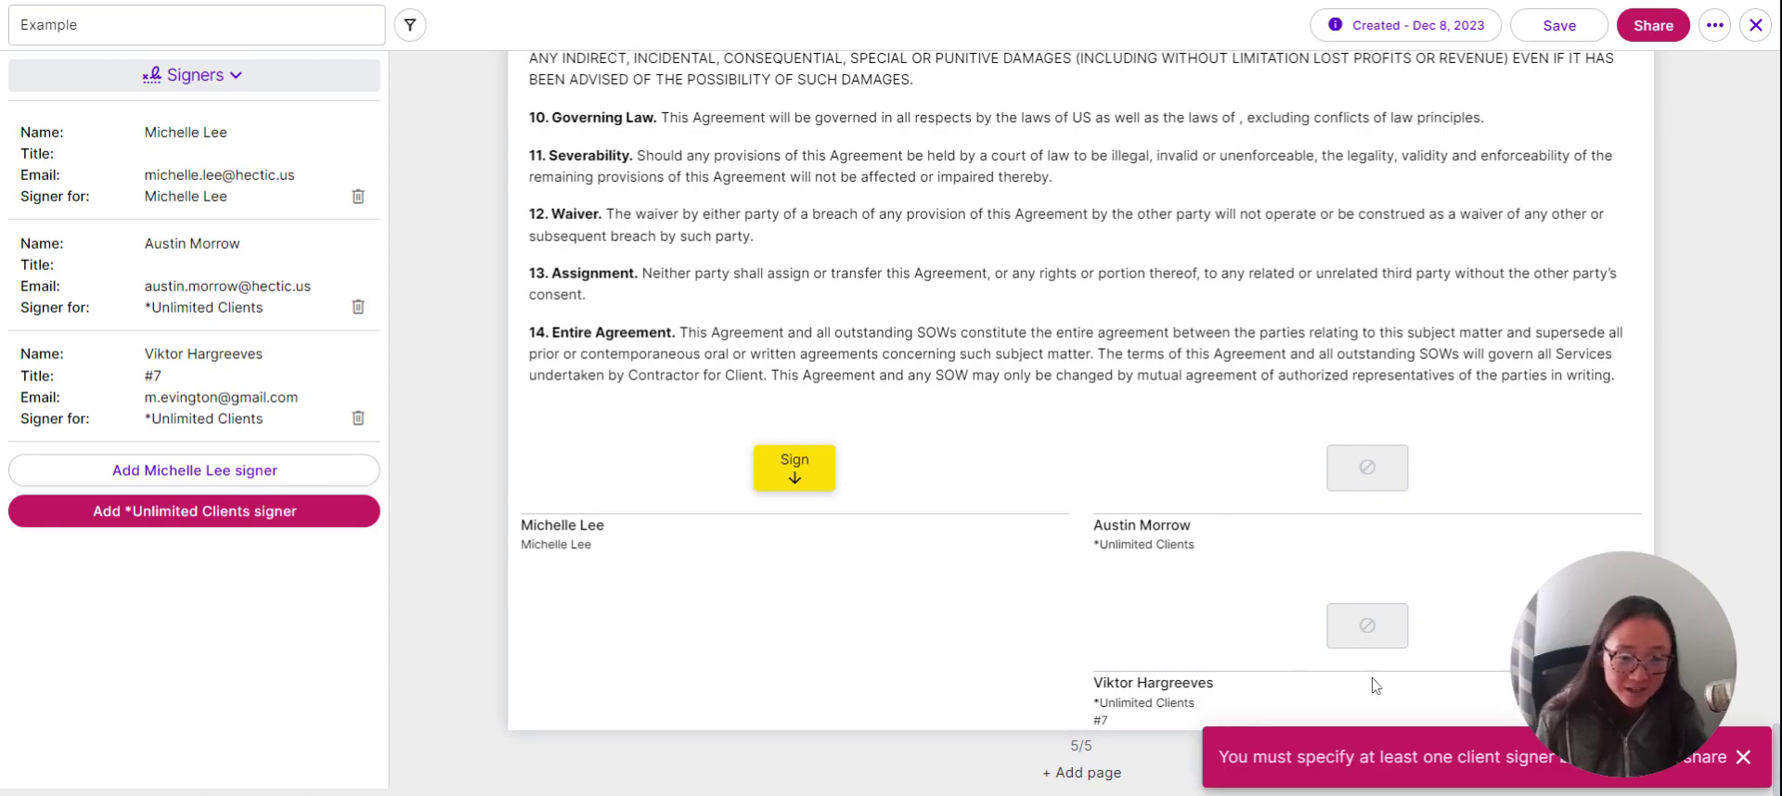
Try to finalize the agreement for sharing while its signature block is still unsigned
left_click(1657, 28)
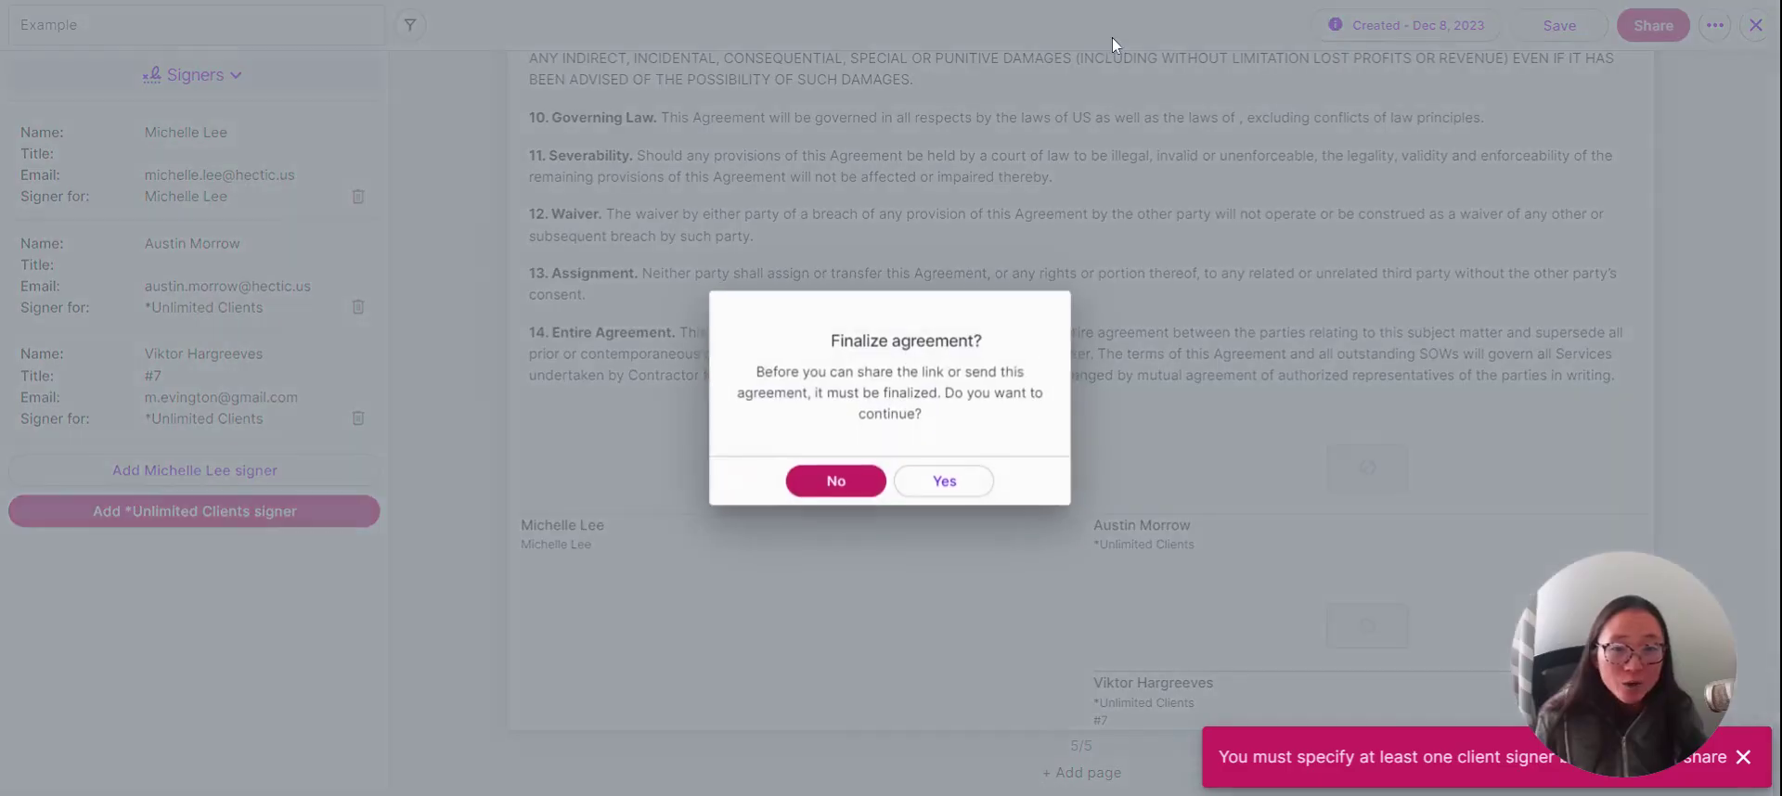
left_click(965, 482)
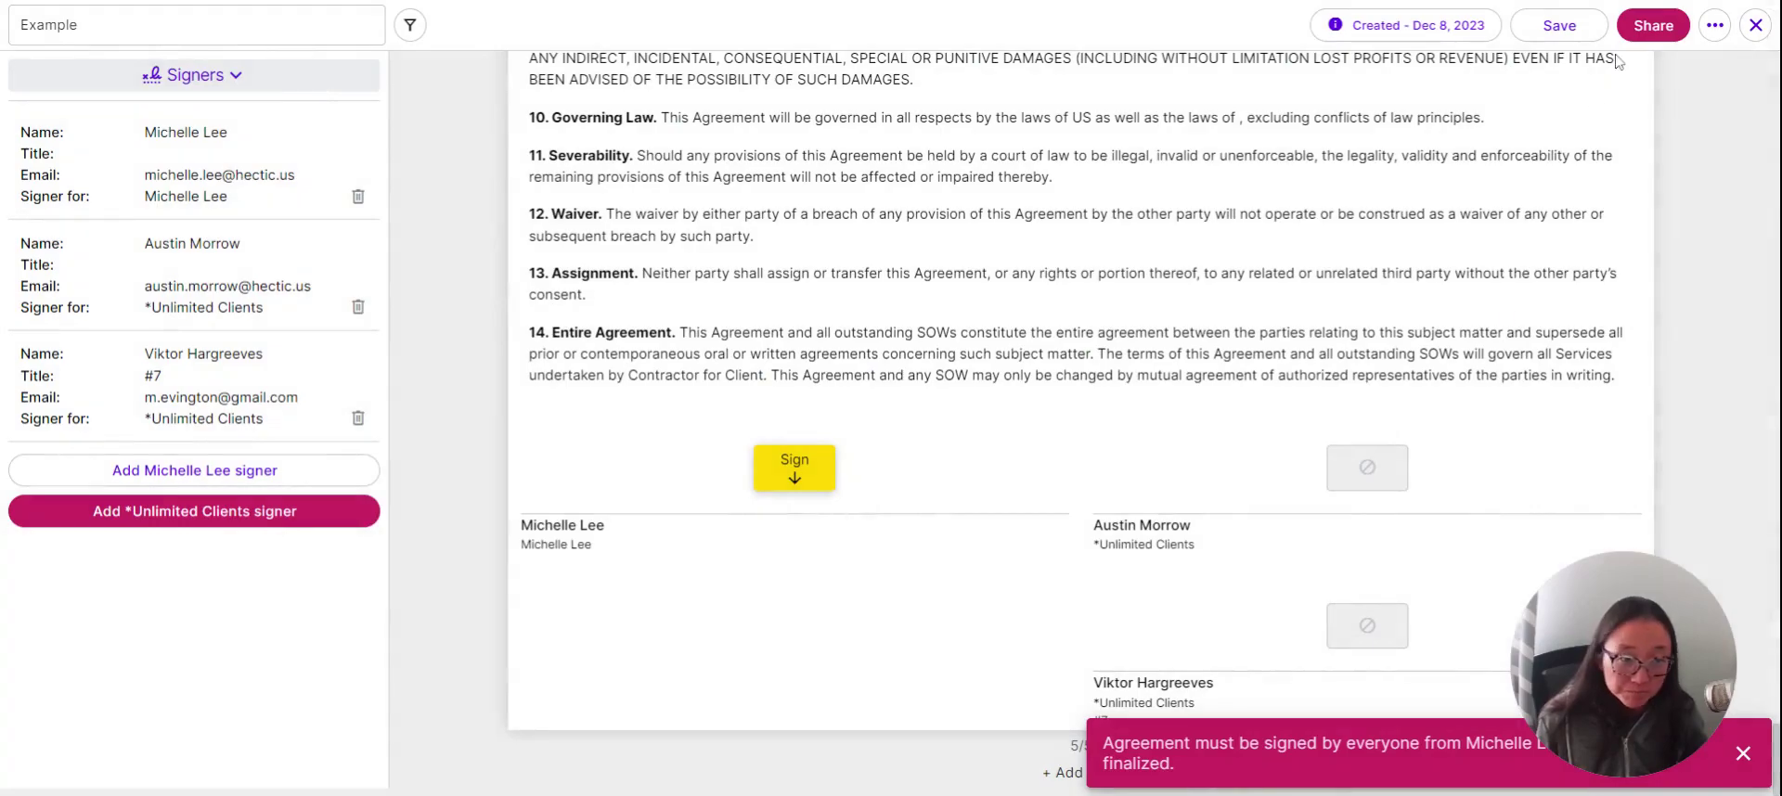
left_click(1653, 25)
left_click(963, 494)
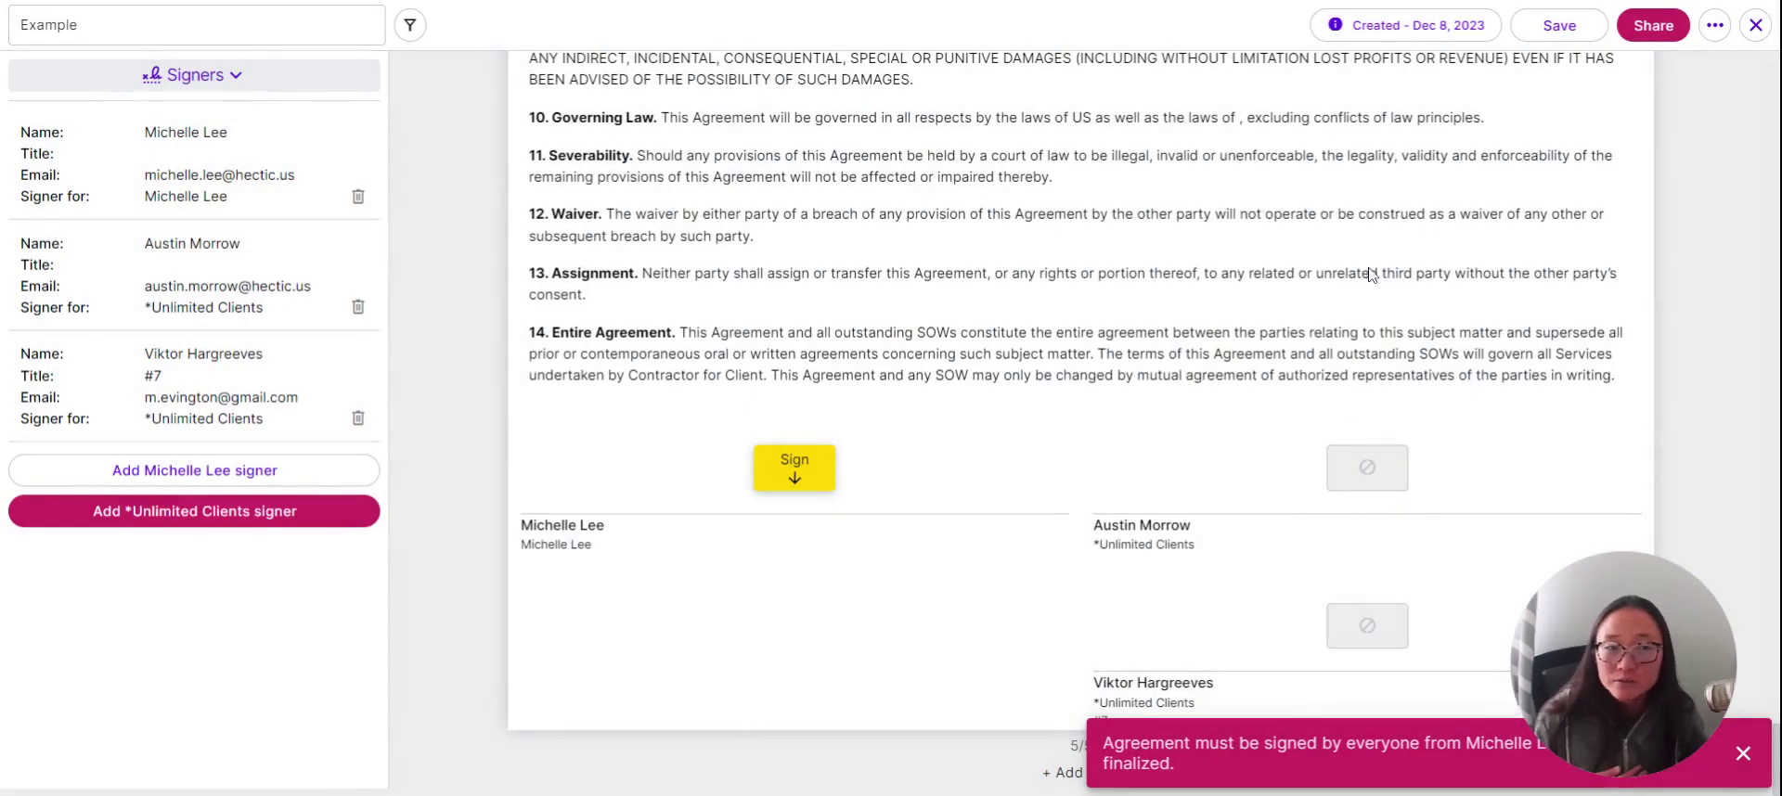
left_click(1656, 28)
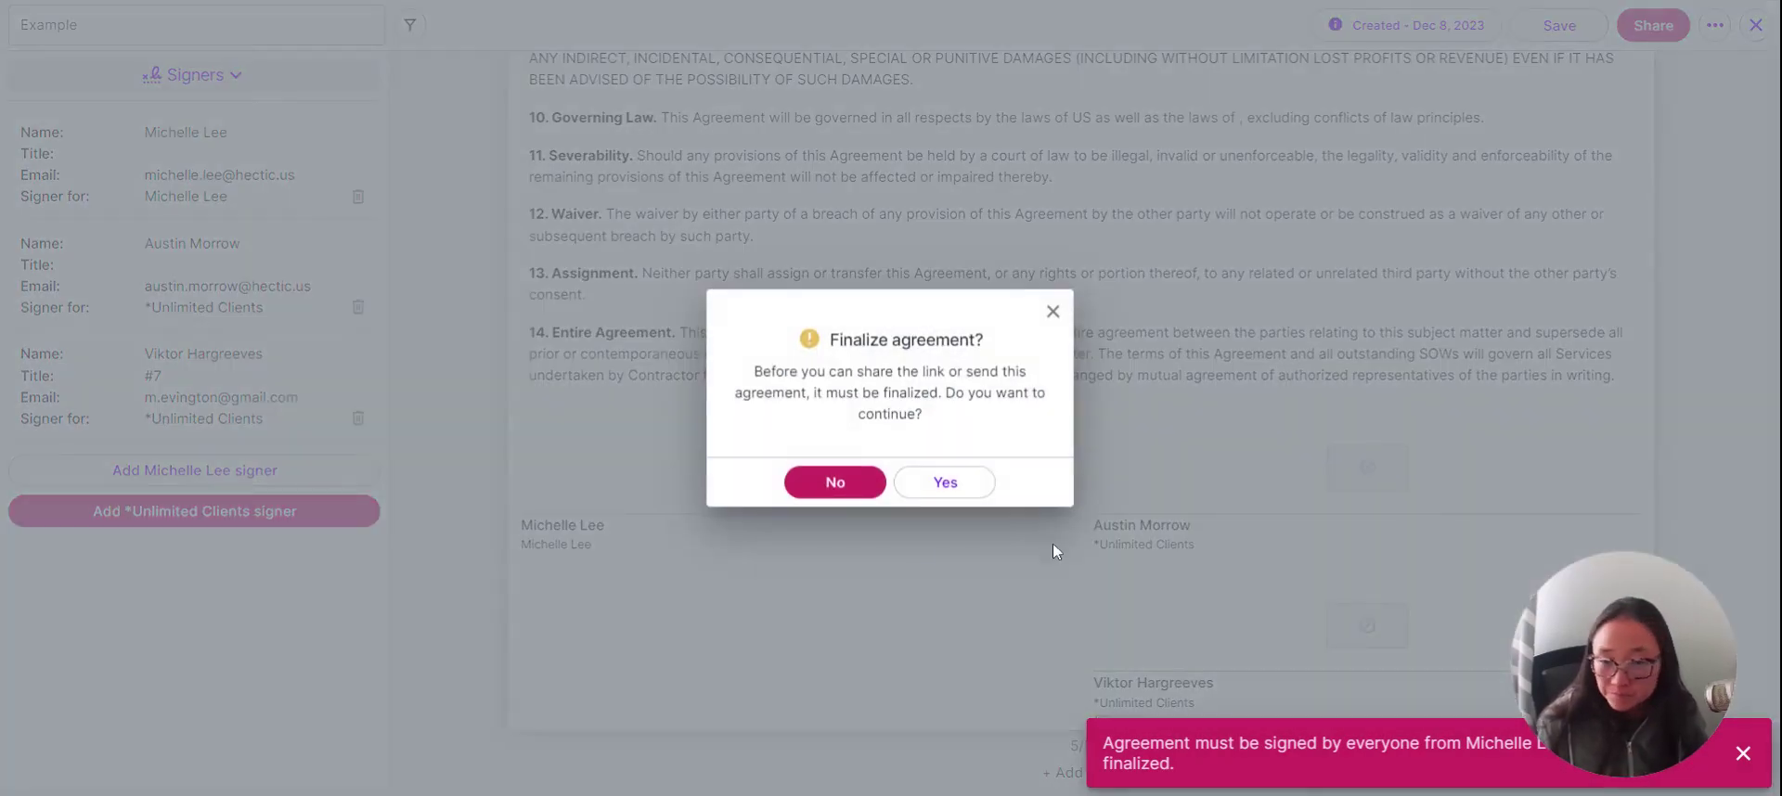
left_click(963, 483)
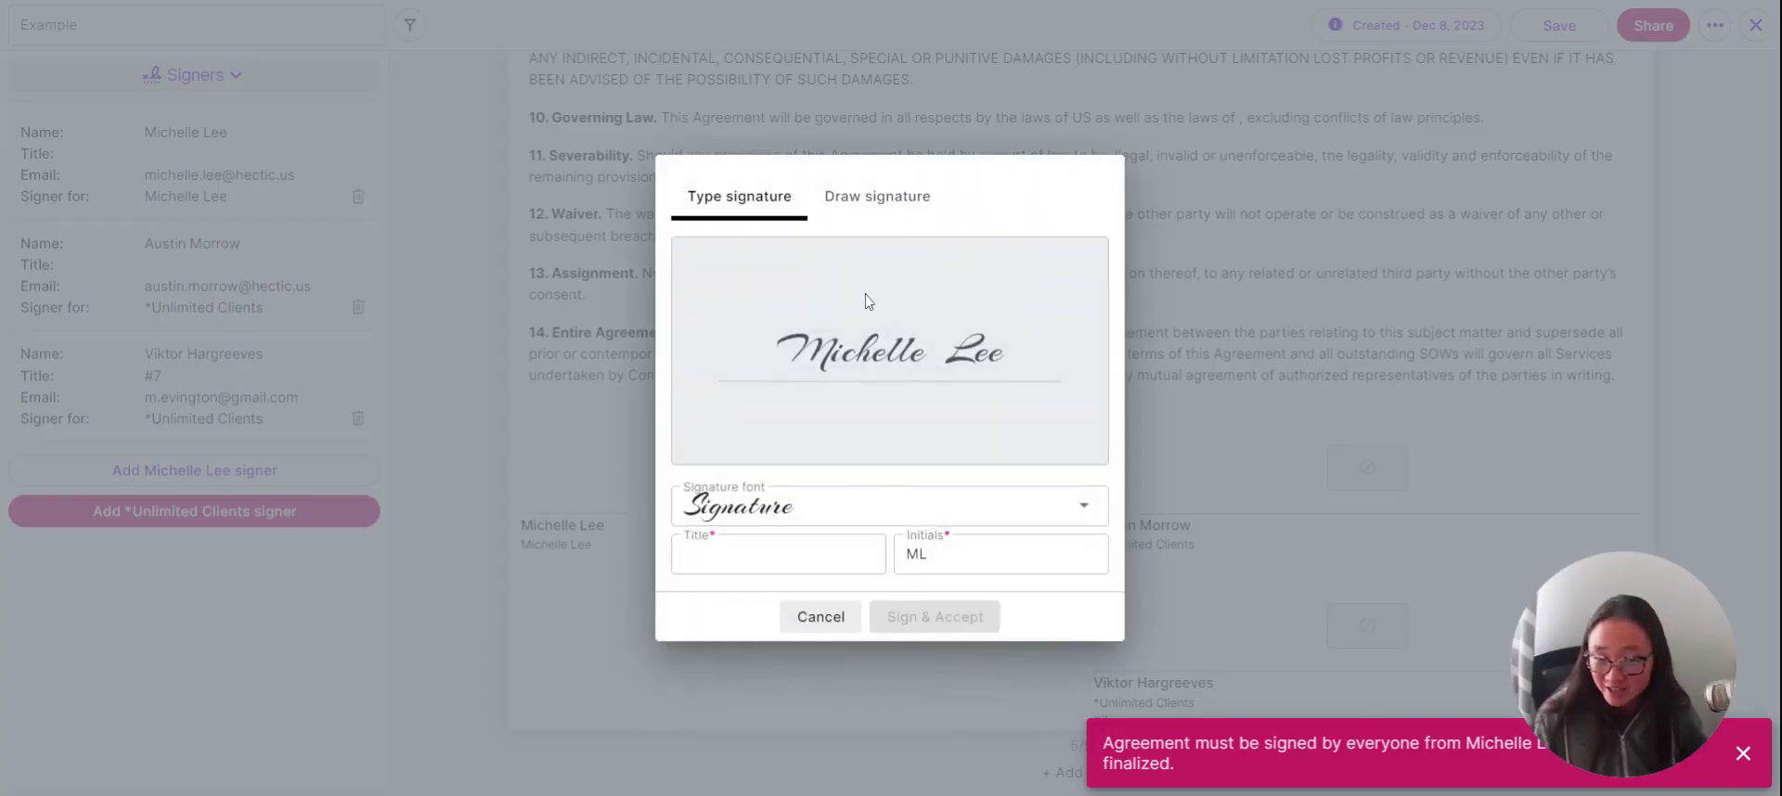
Compare the drawn and typed signature options, then sign the agreement with the typed signature and the title Person
left_click(899, 205)
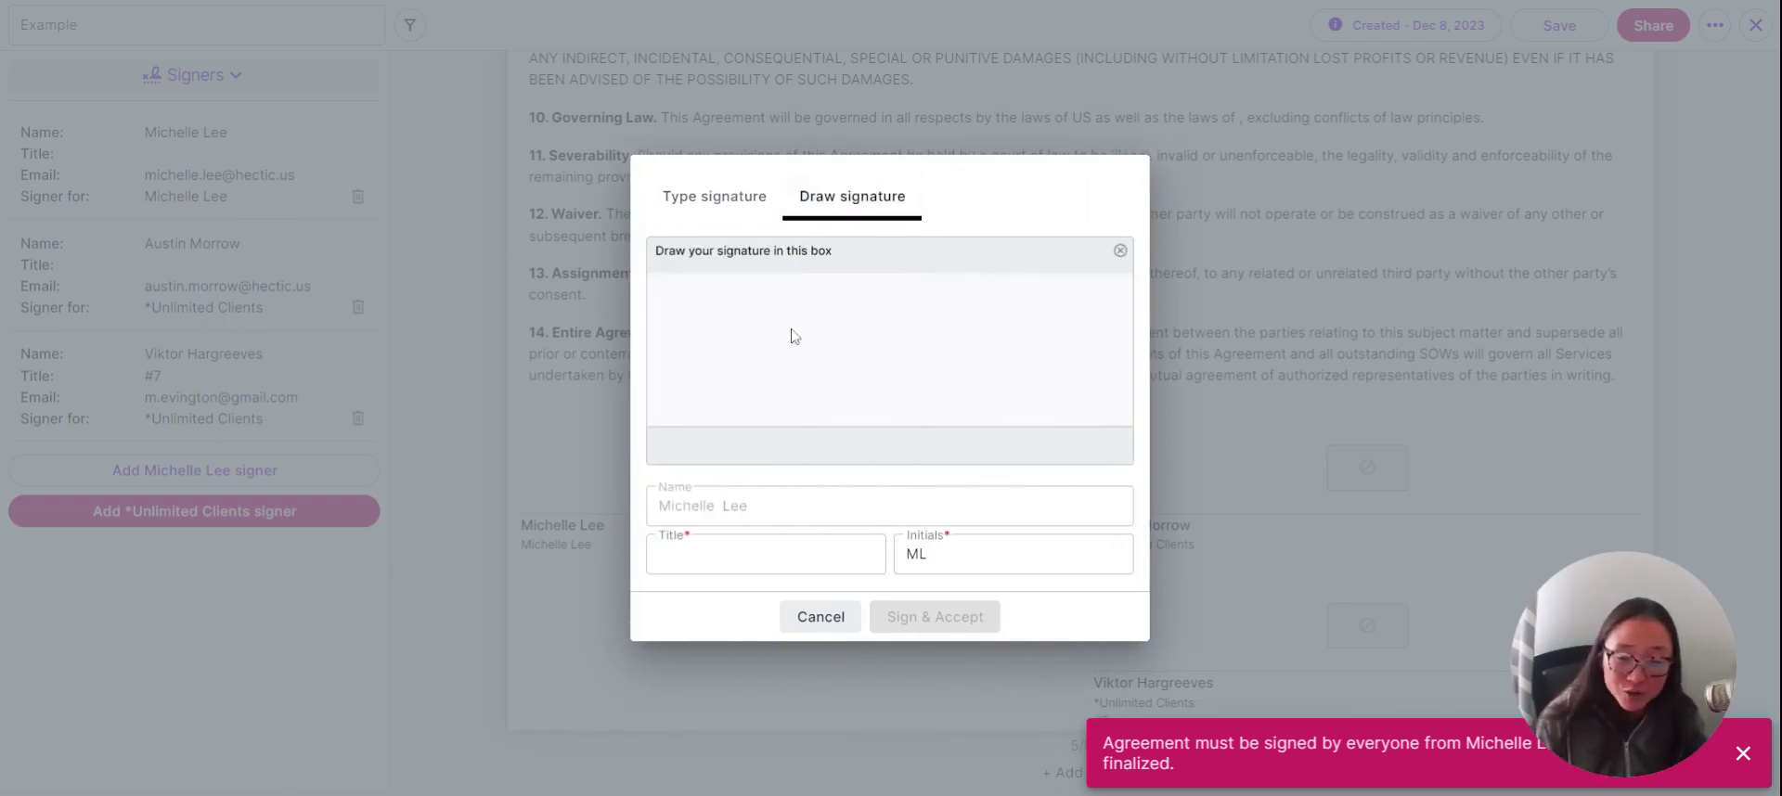
left_click(710, 199)
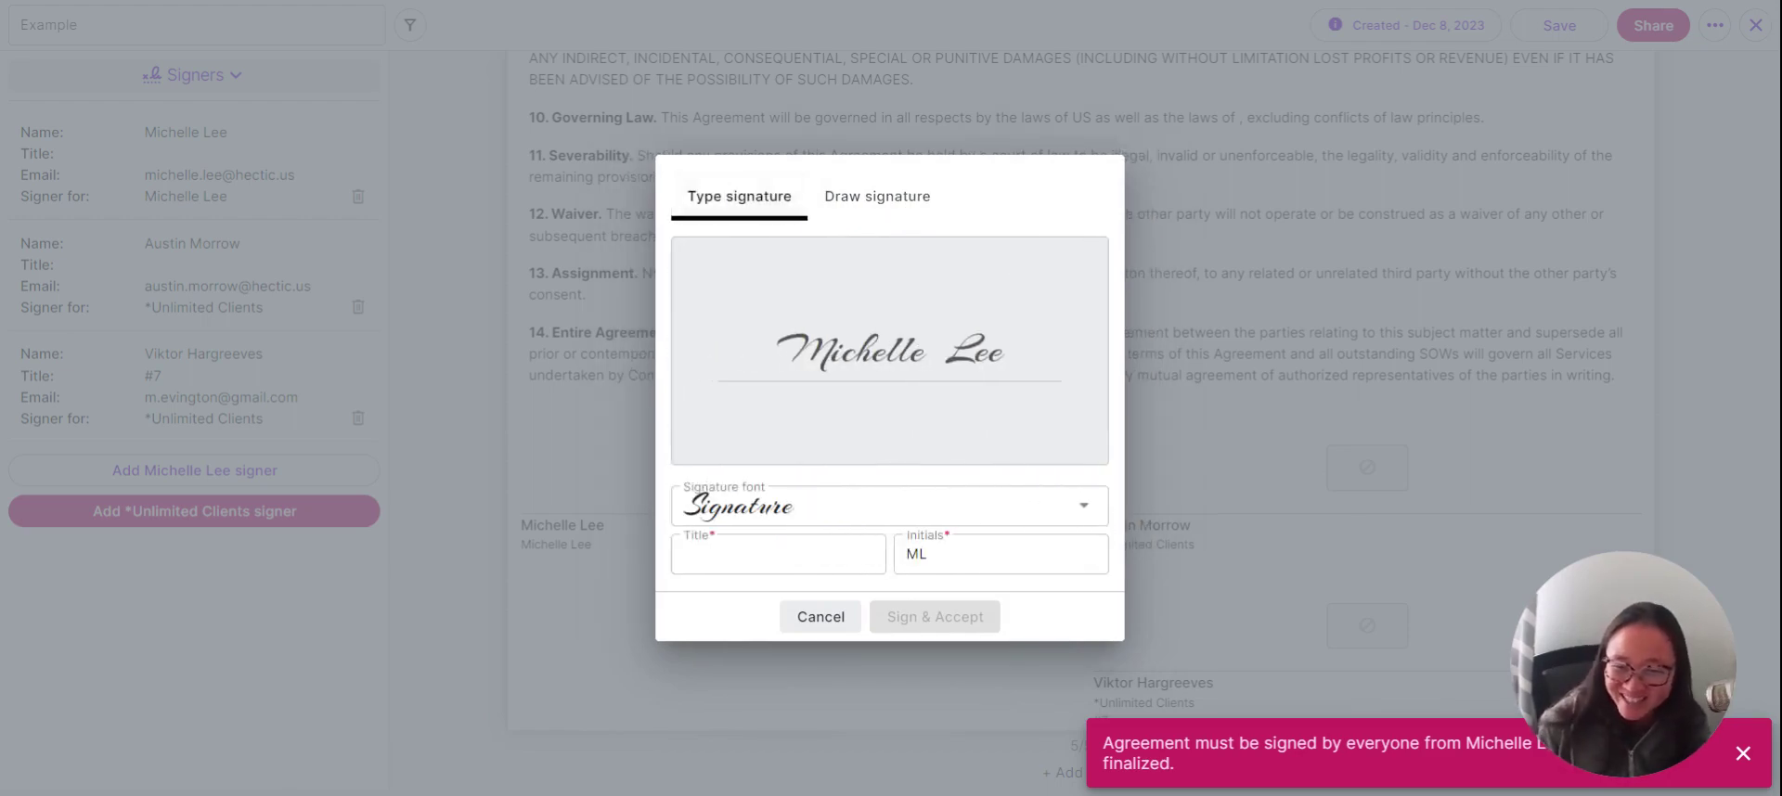
left_click(913, 368)
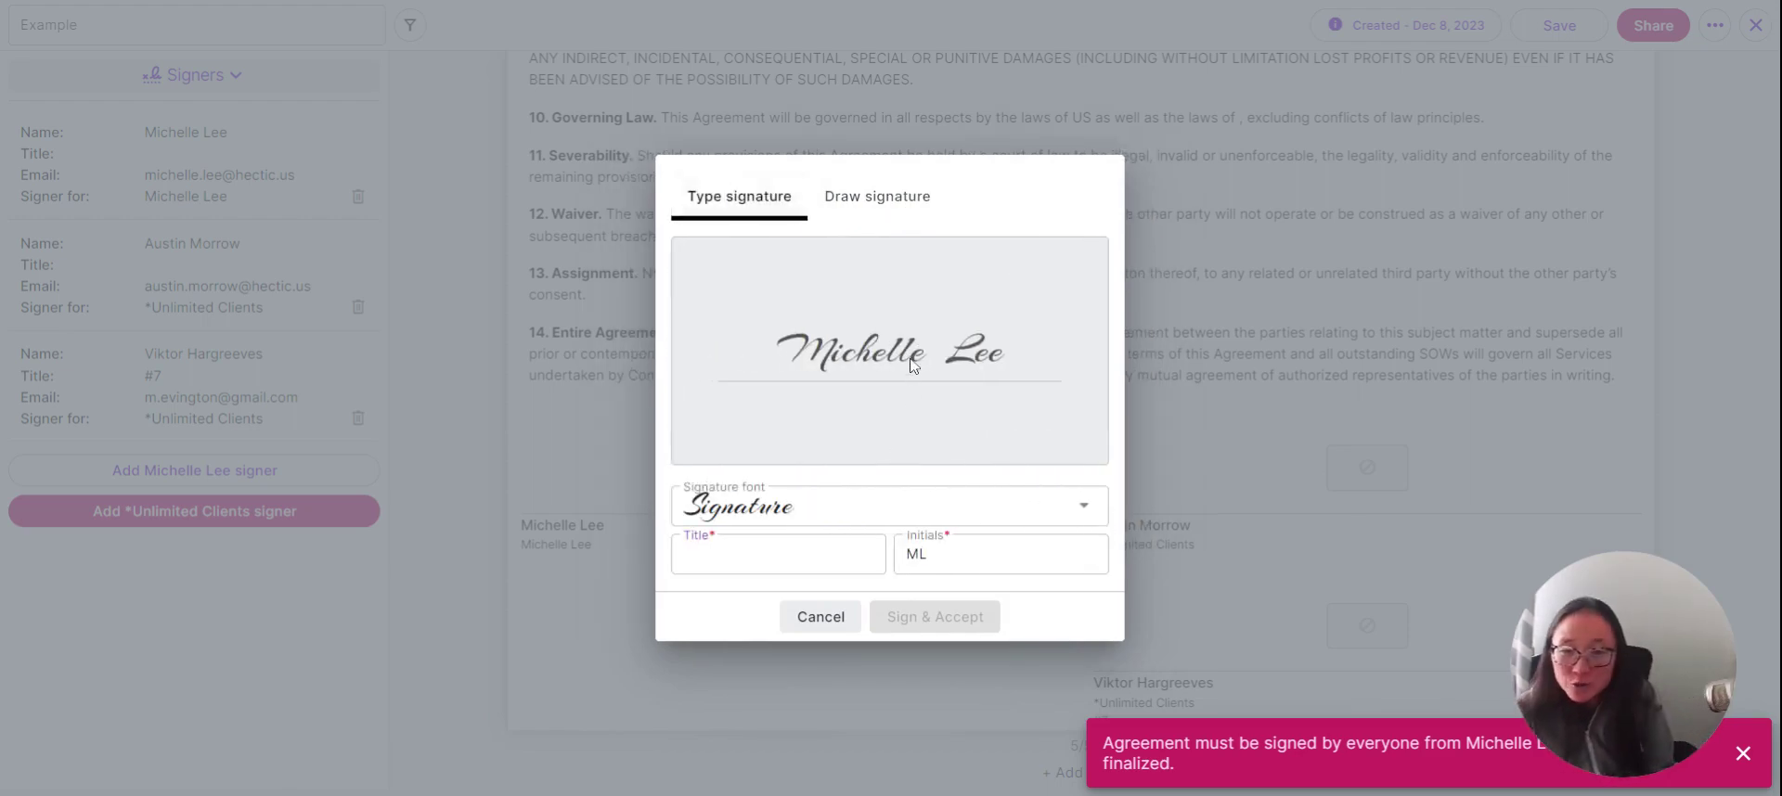
left_click(778, 554)
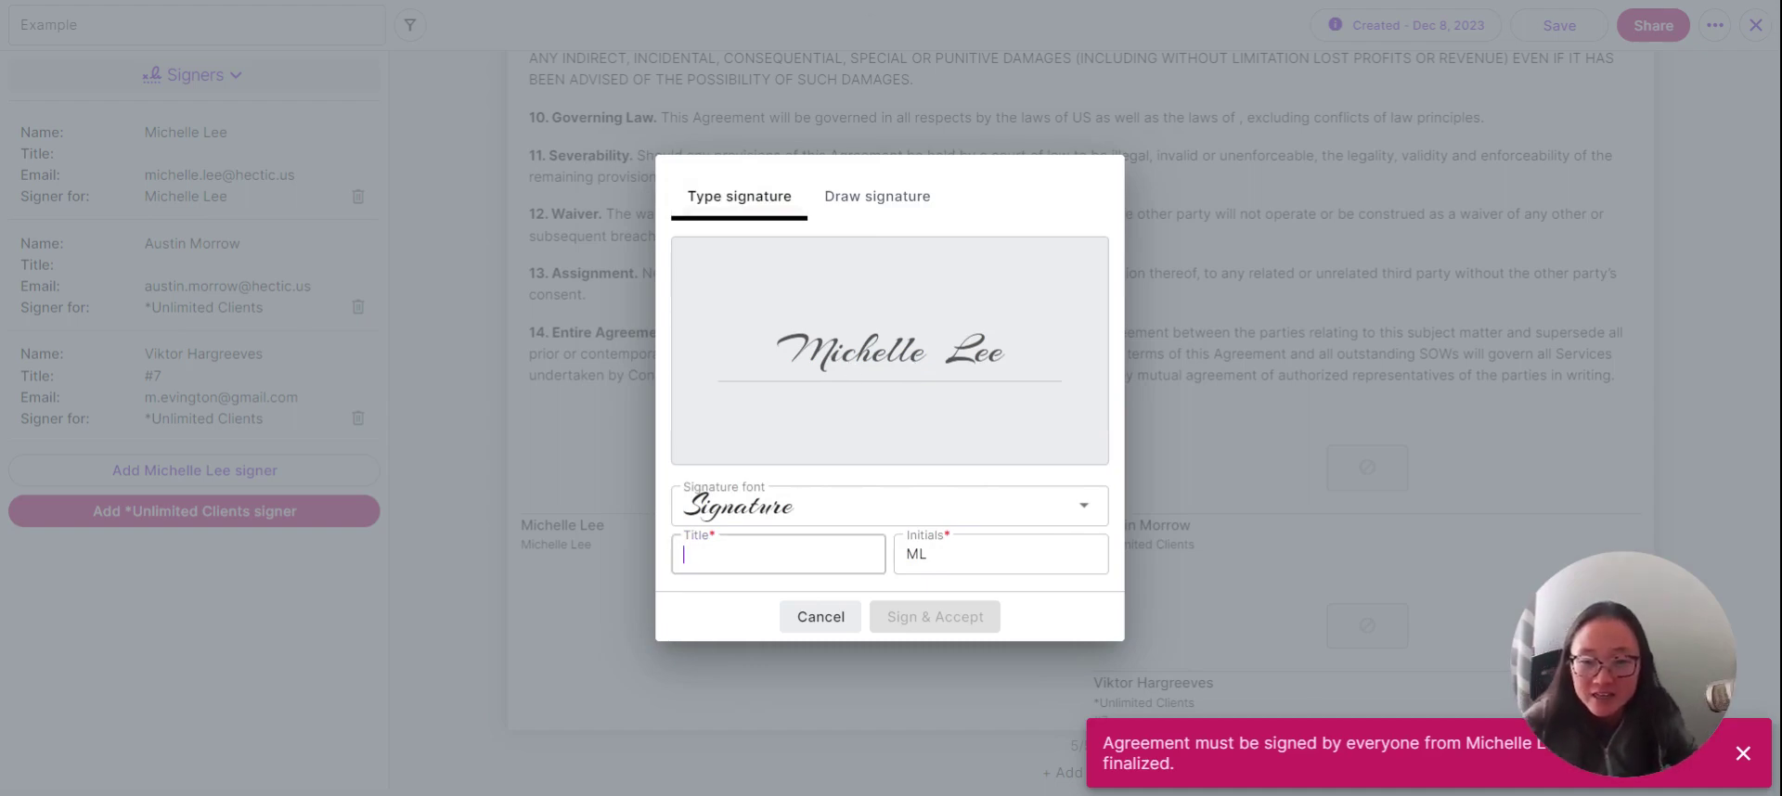
type("Person")
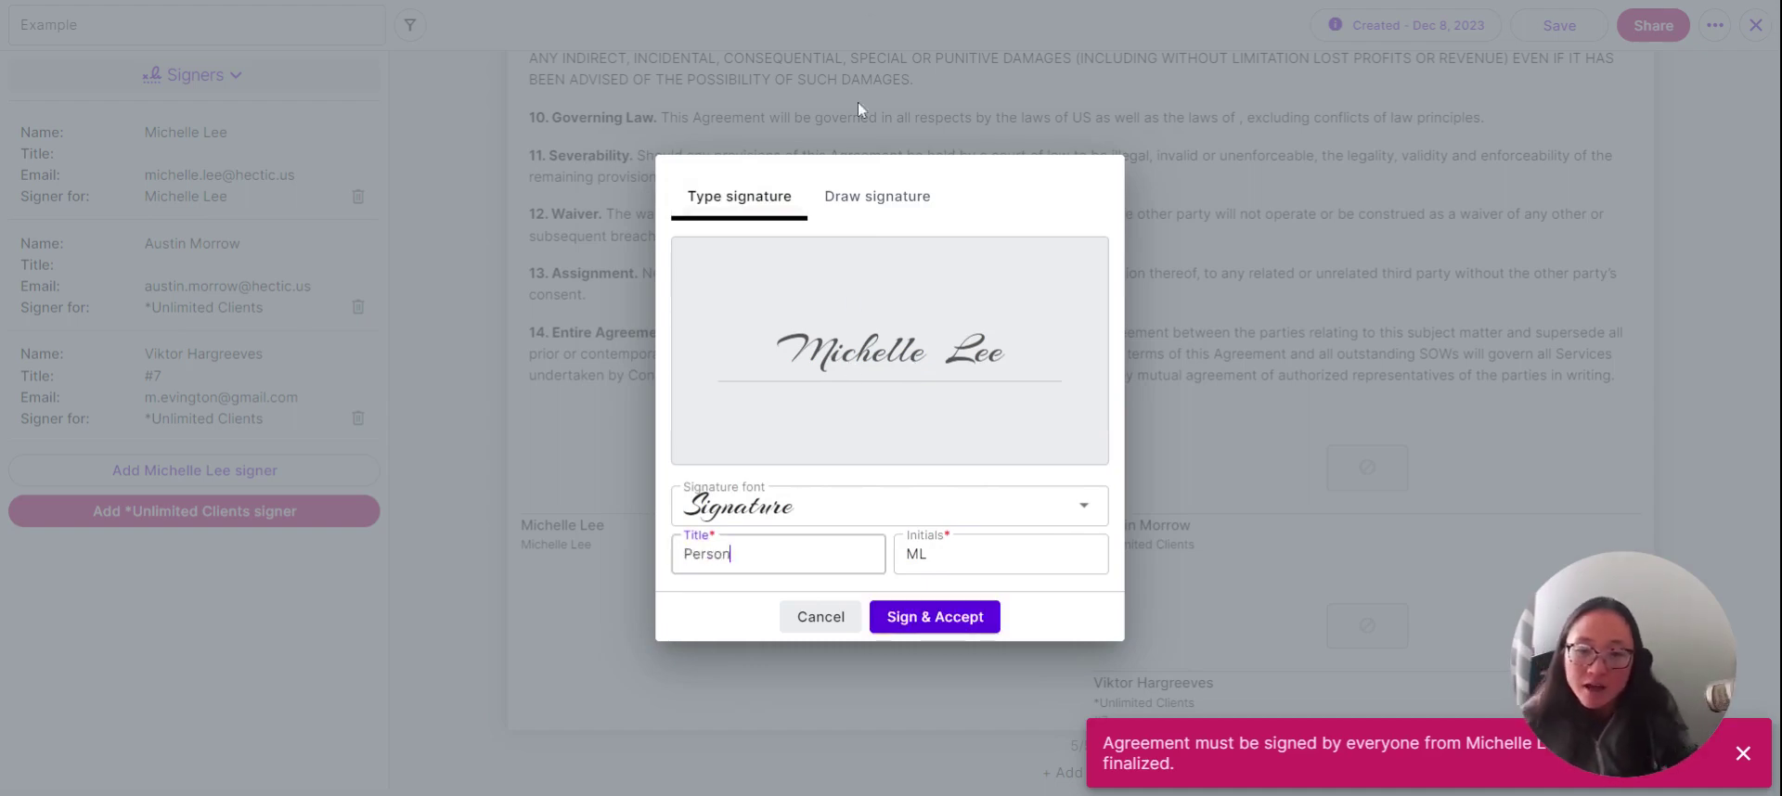
left_click(934, 617)
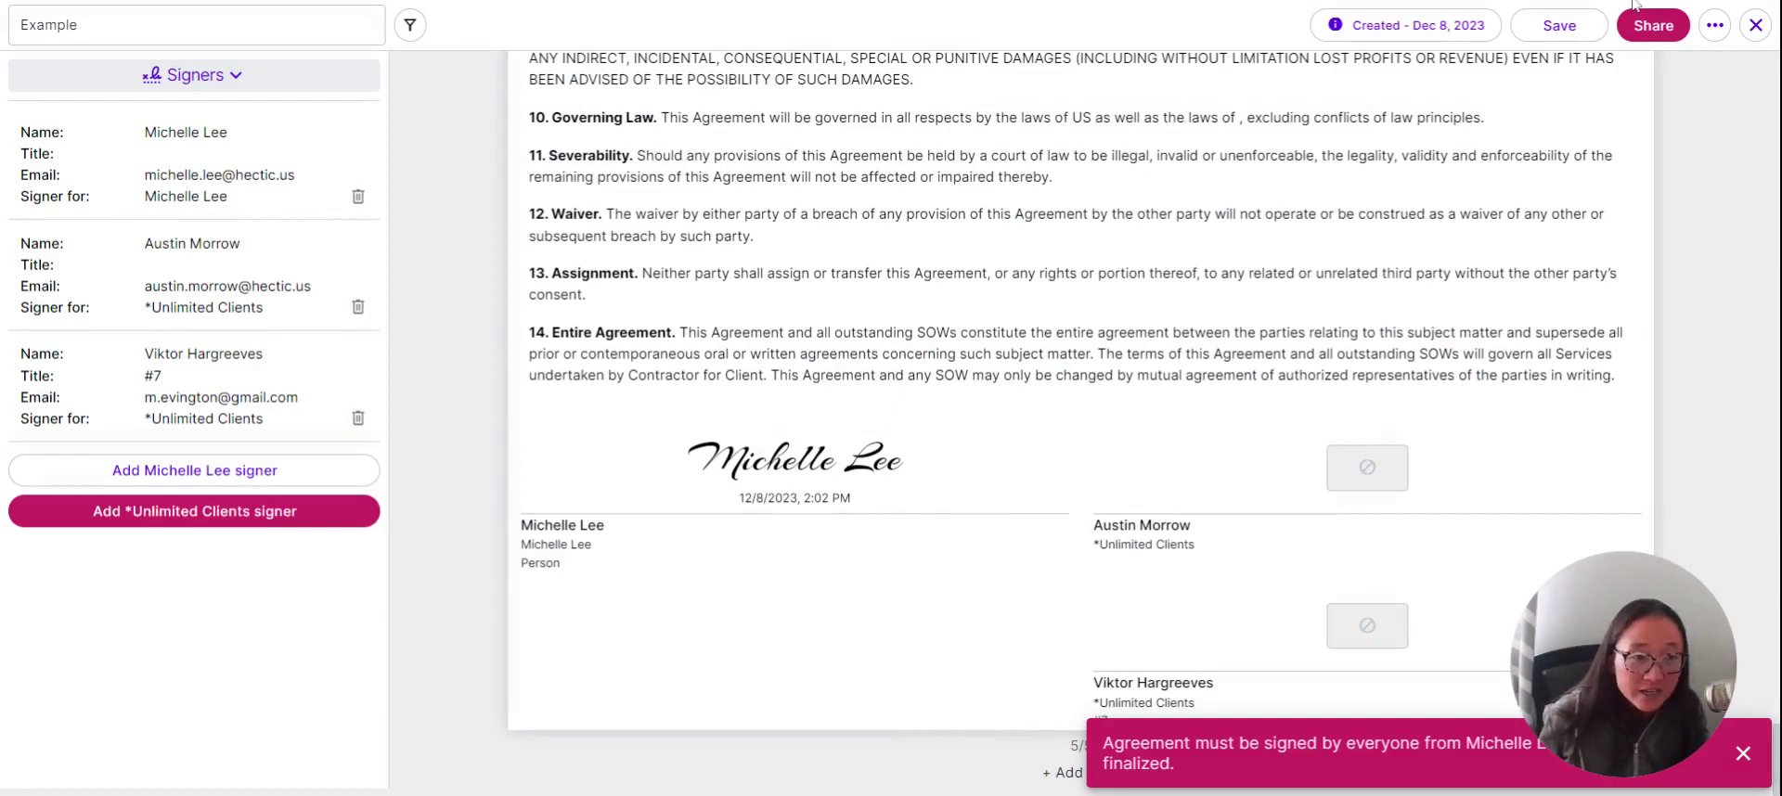
Finalize the signed agreement, choose sharing via link, and close the list of each signer's shareable link
left_click(1657, 28)
left_click(939, 481)
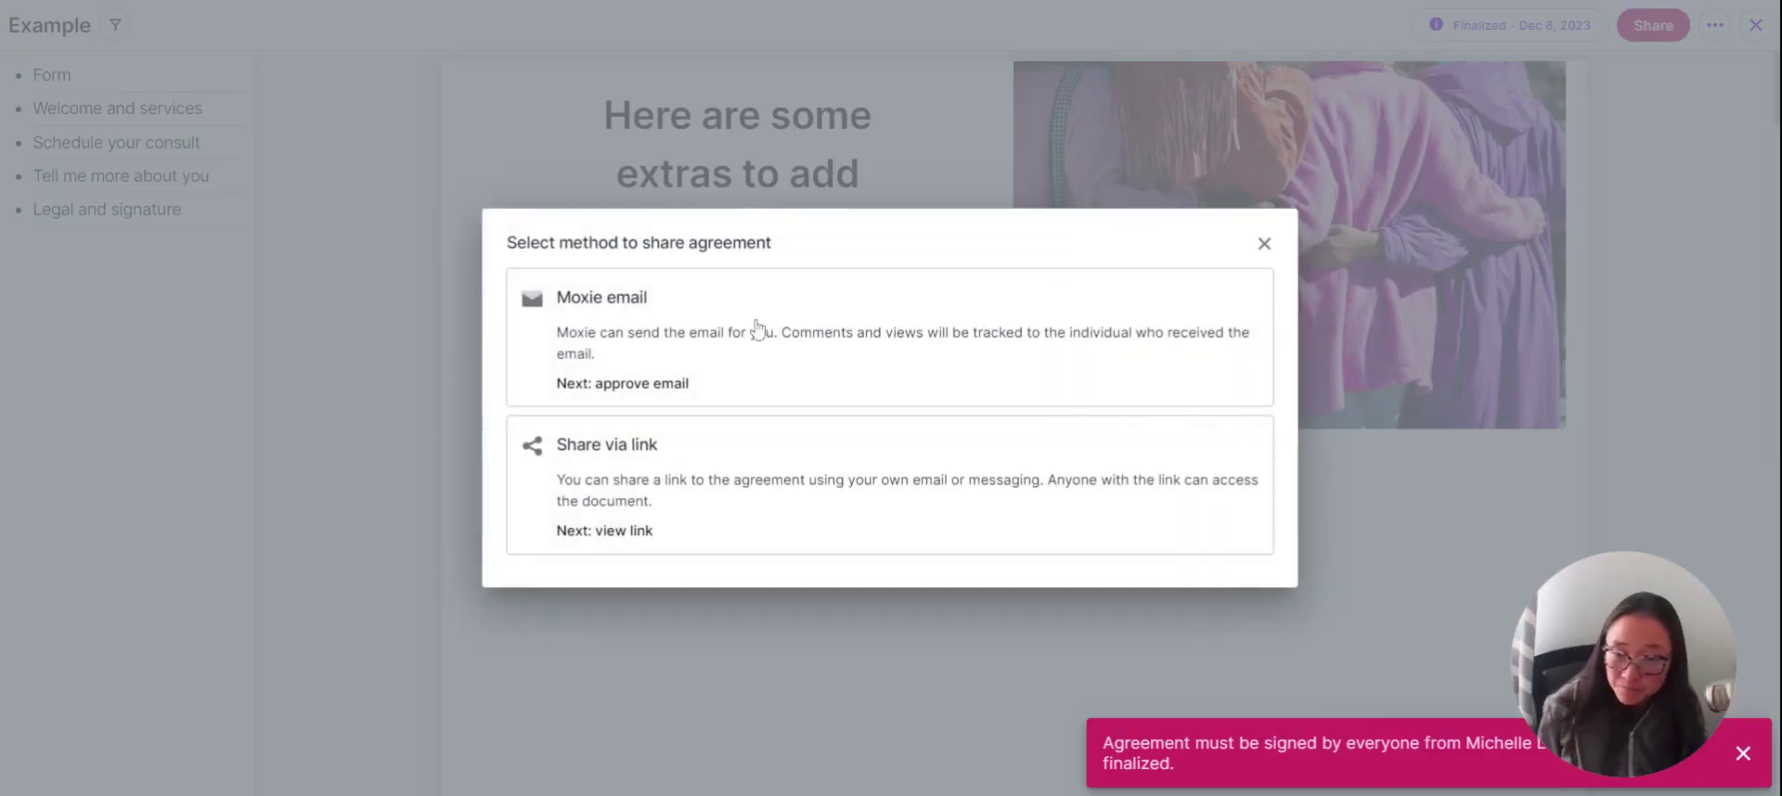
left_click(864, 520)
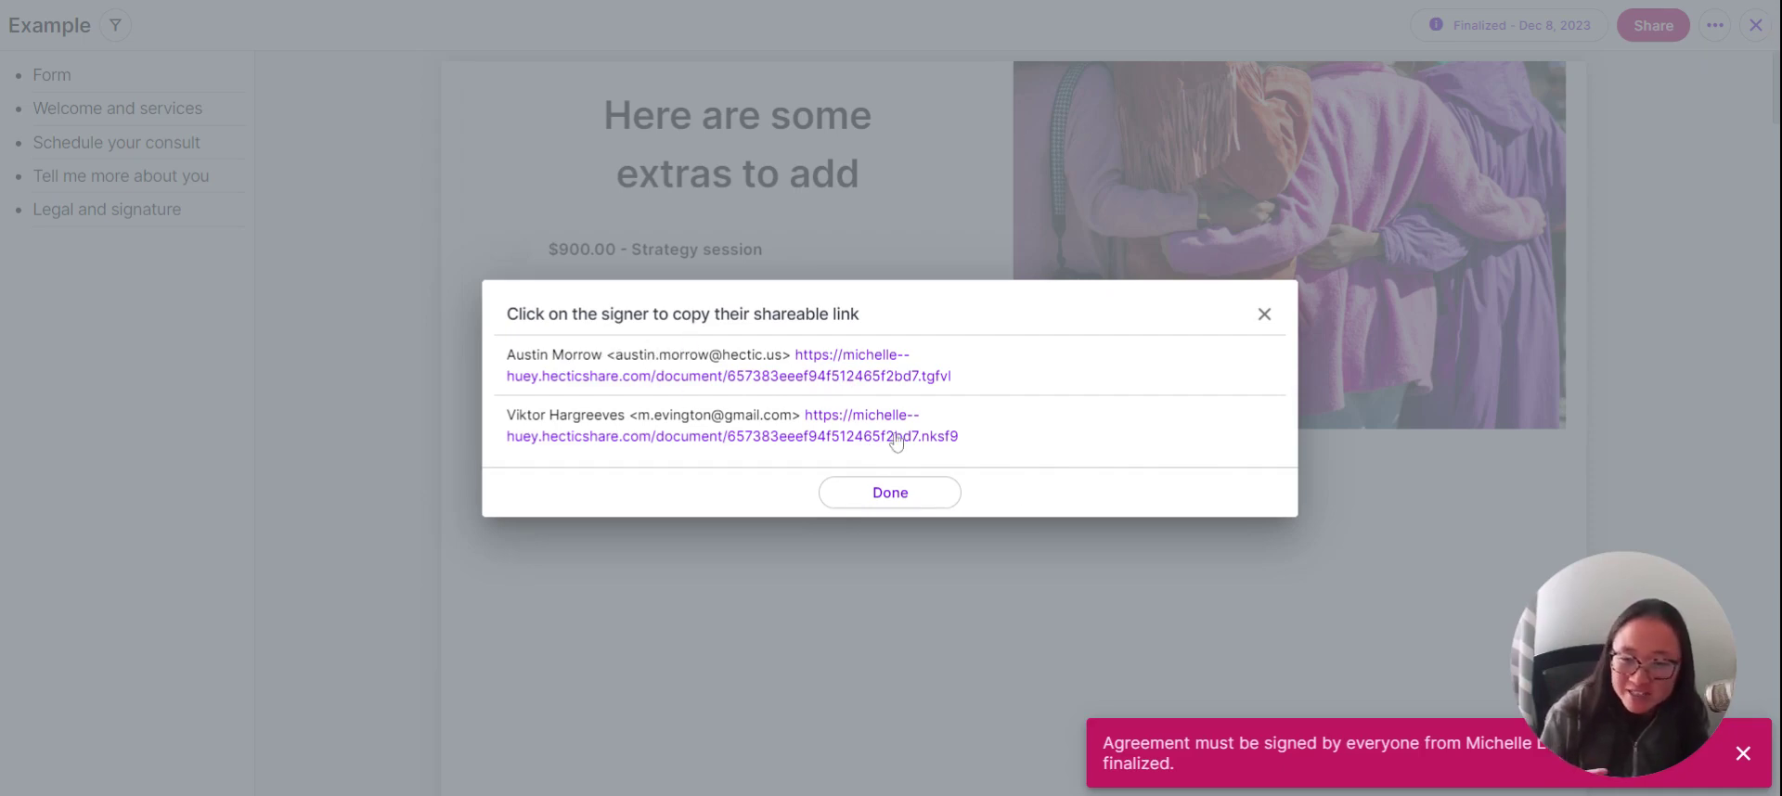
left_click(1261, 316)
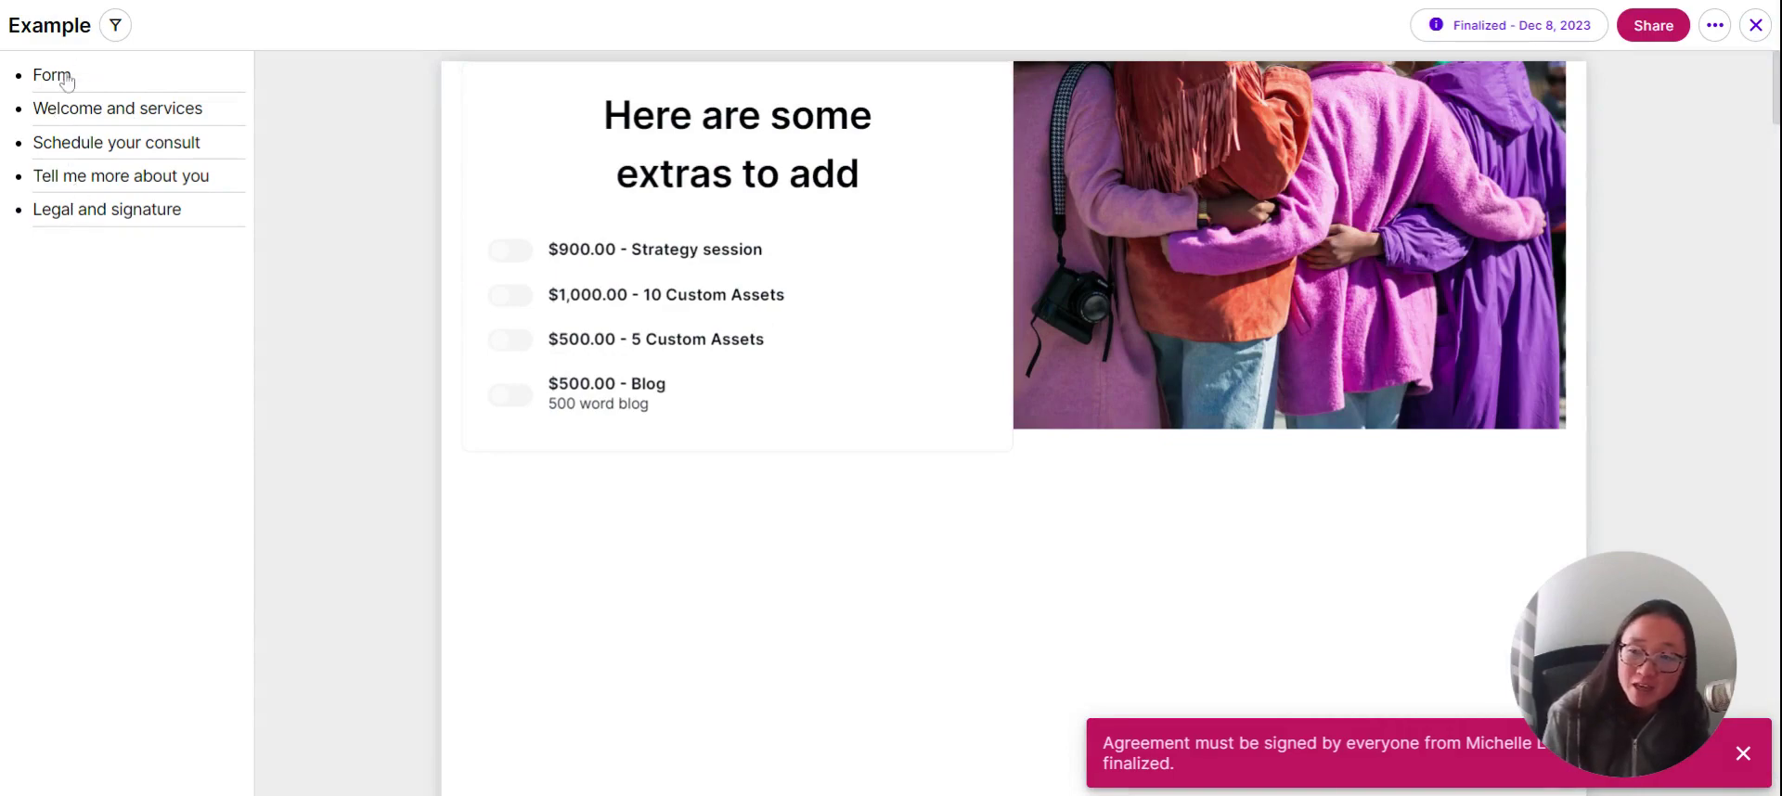
Look through the finalized agreement's services, consult scheduler, and Legal and signature sections using its page outline
left_click(65, 113)
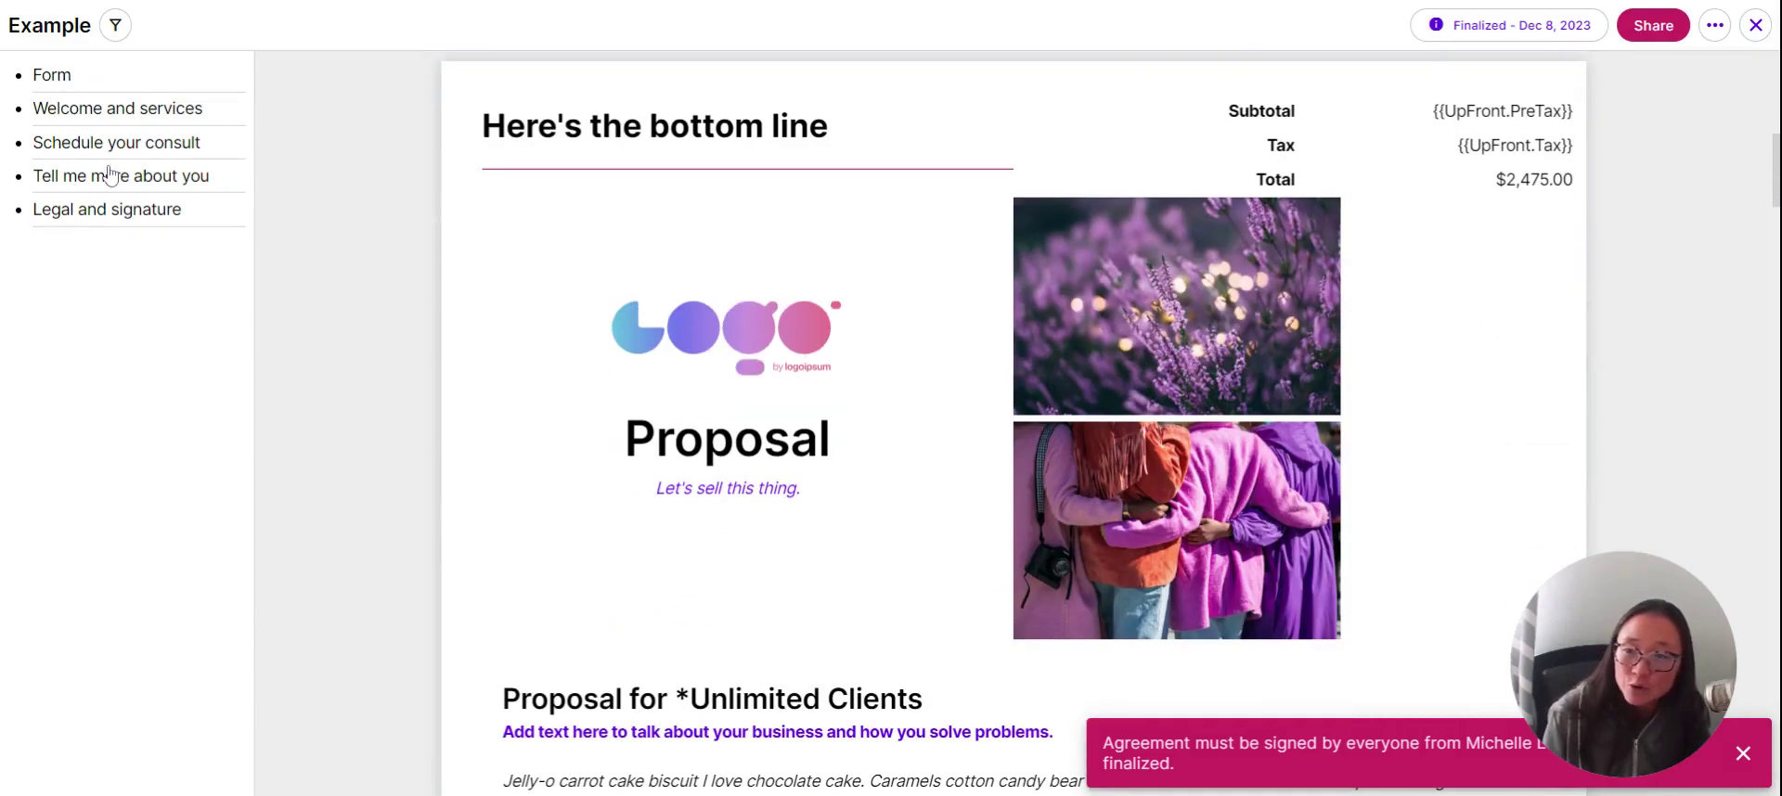
left_click(122, 181)
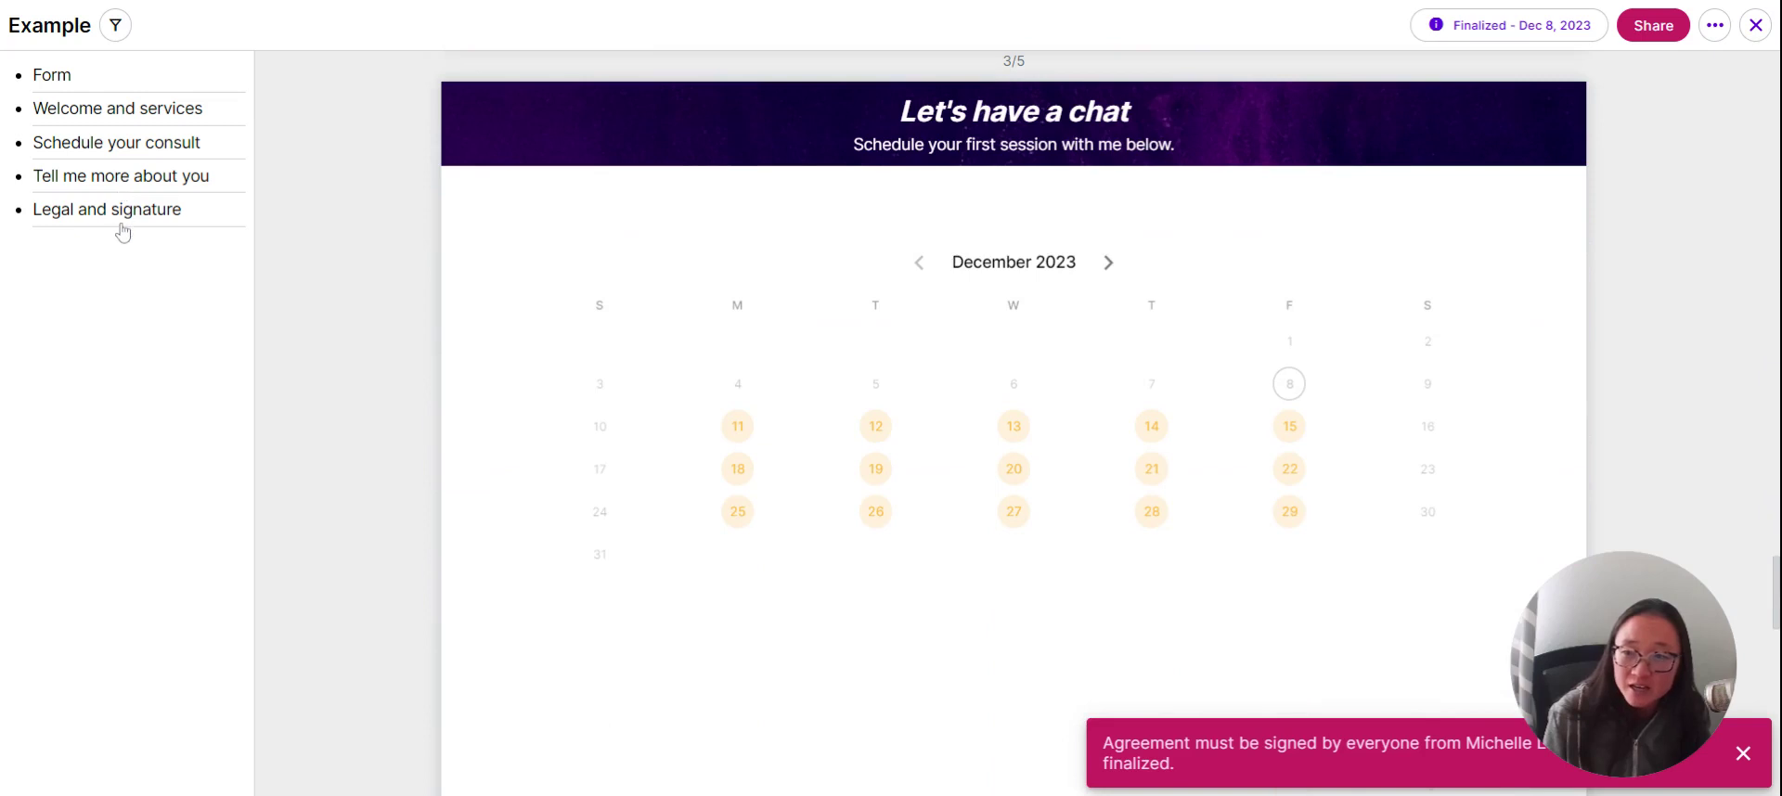
left_click(124, 211)
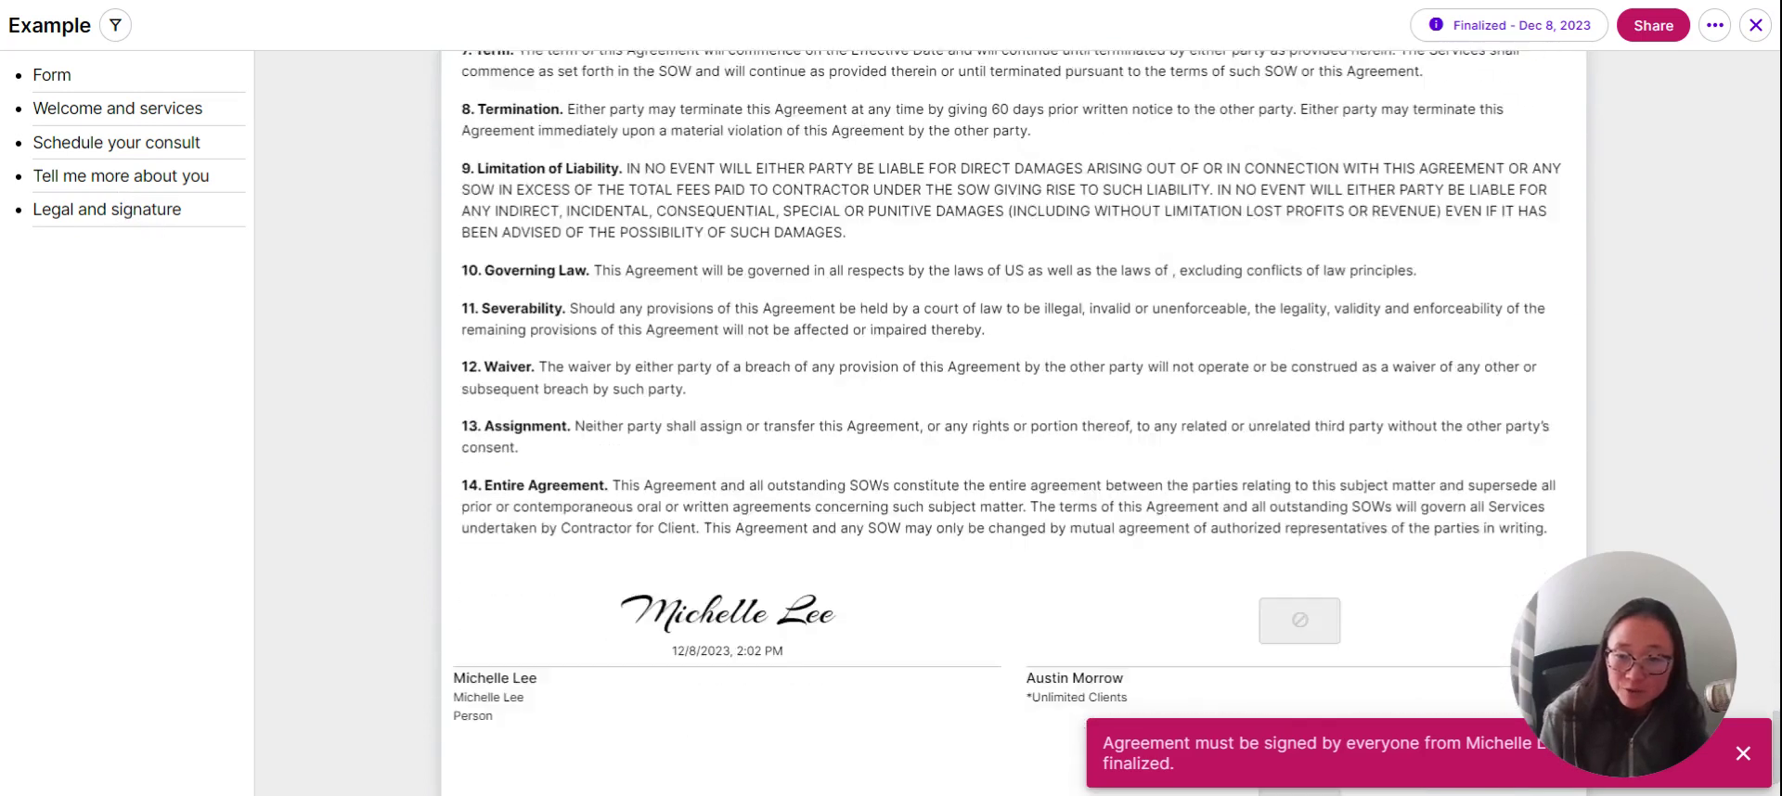
left_click(131, 111)
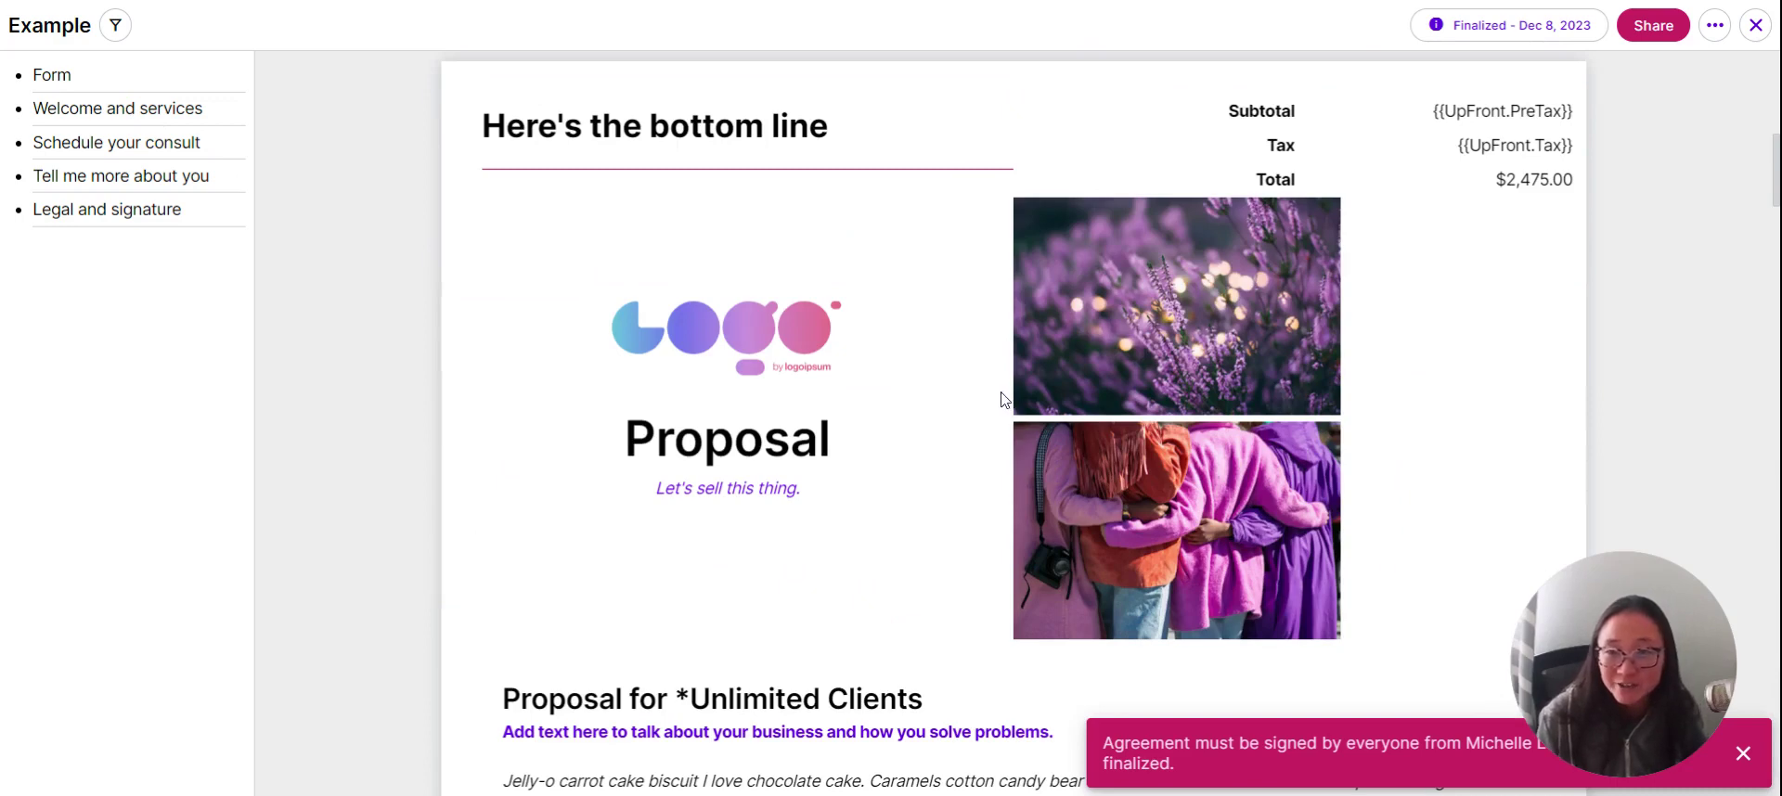
Close the agreement and open the available actions for New agreement with *Unlimited Clients in the client's agreements list
left_click(1756, 26)
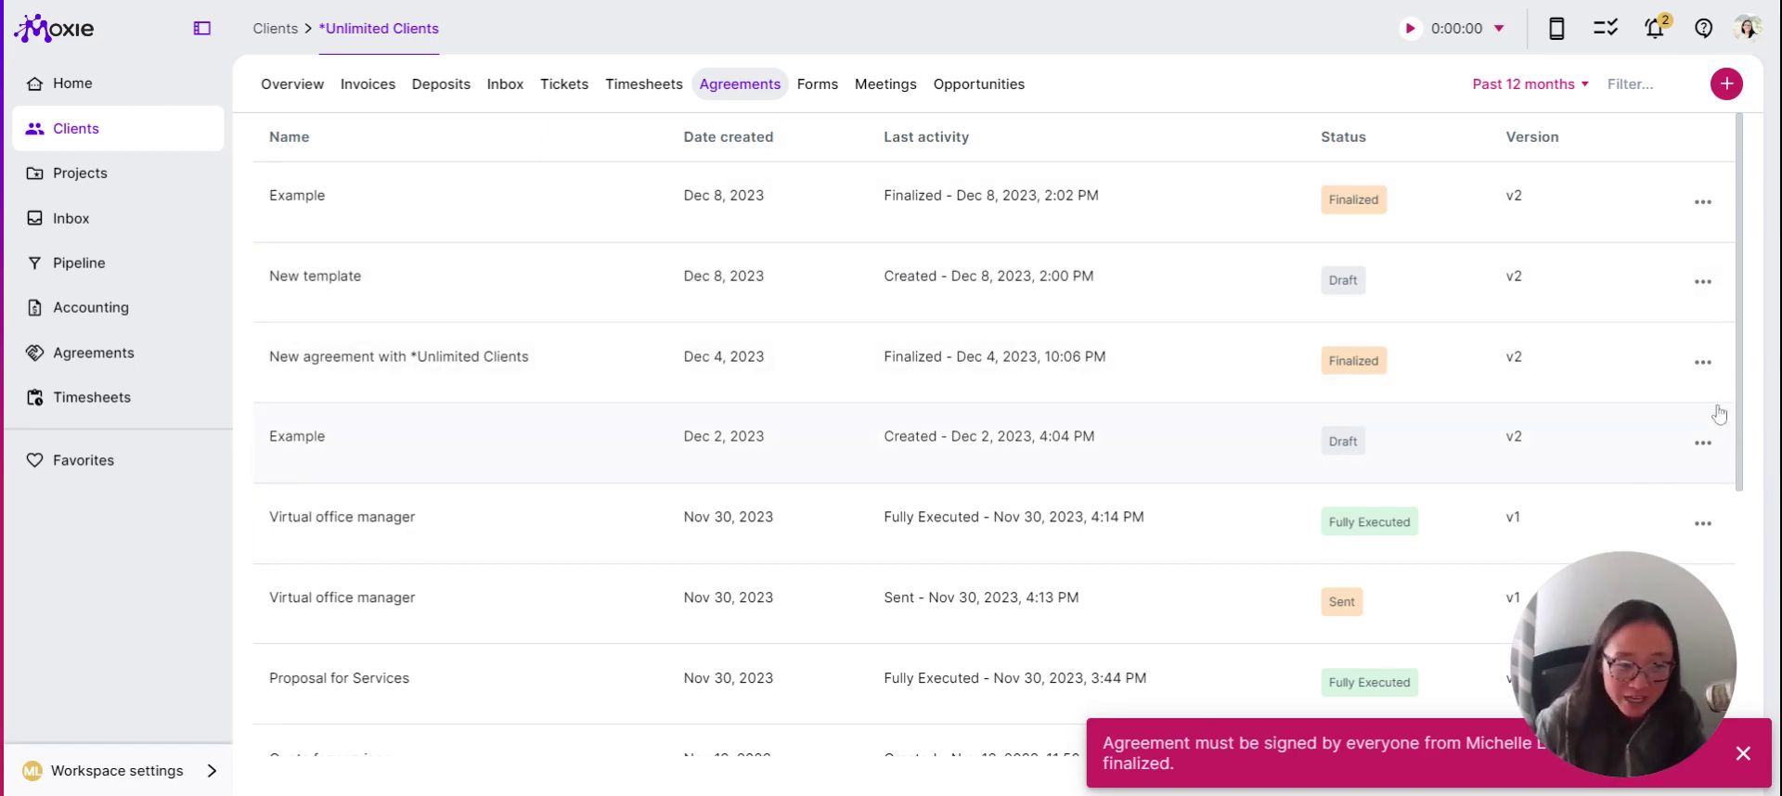
left_click(1701, 367)
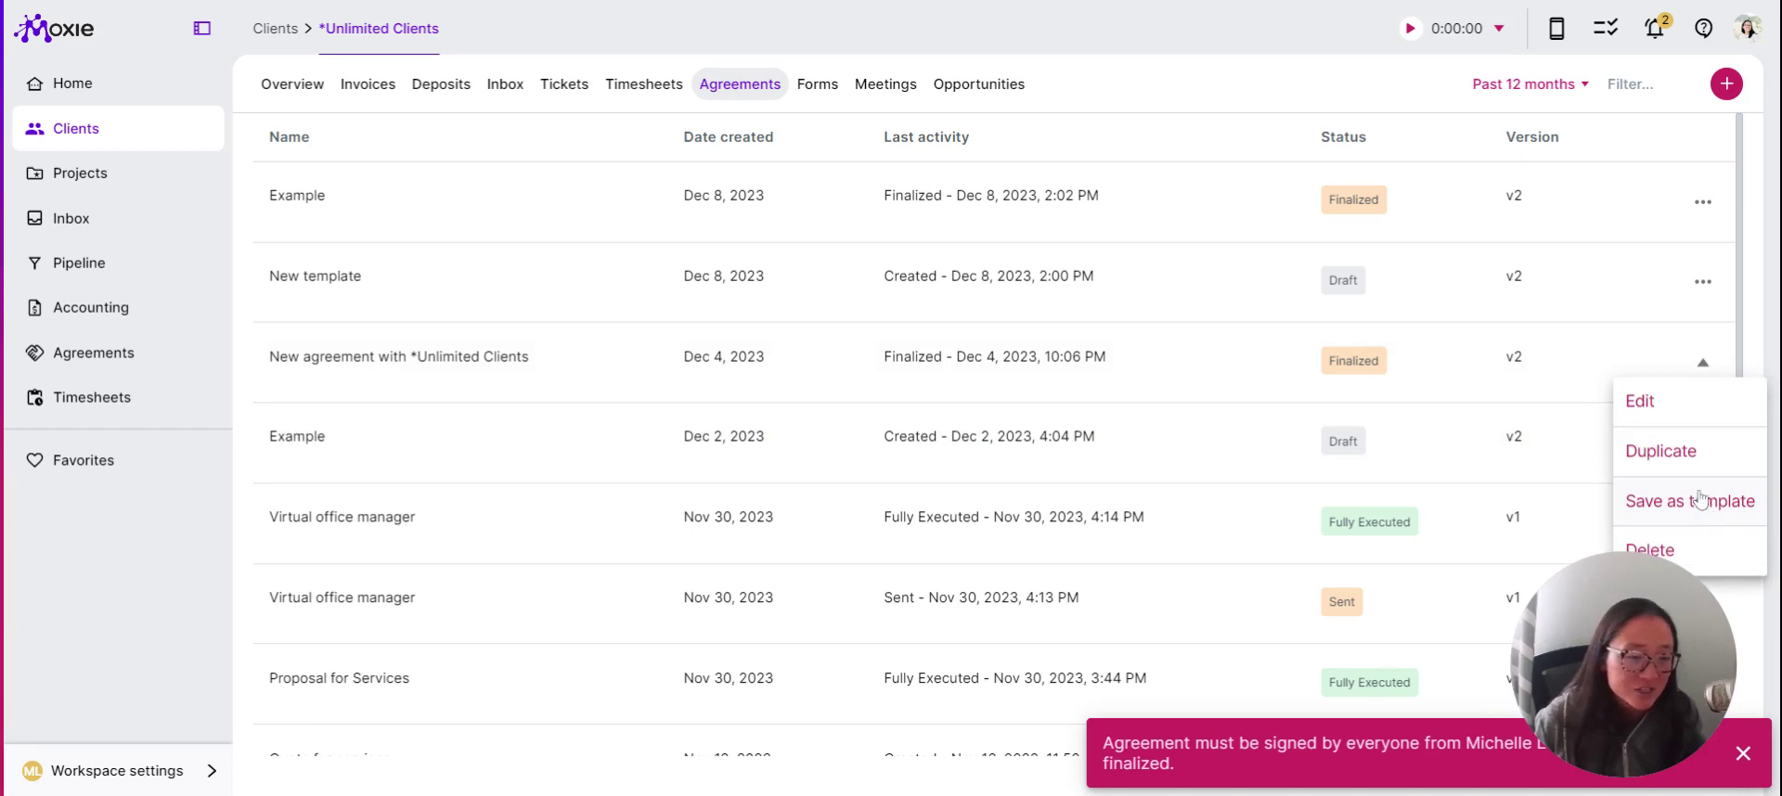